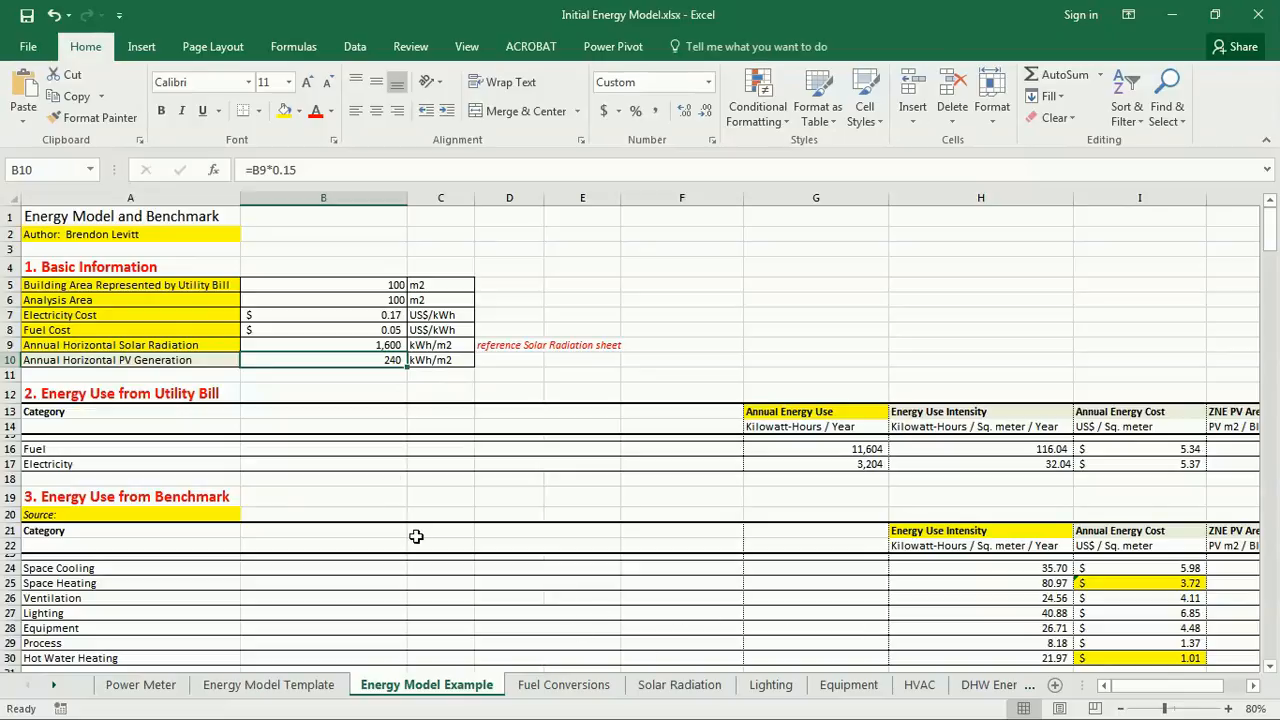
Examine the Energy Model Example sheet's sections, from the basic information down to the equipment and process items, noting the highlighted cells.
left_click(578, 584)
scroll(590, 588, "down", 2)
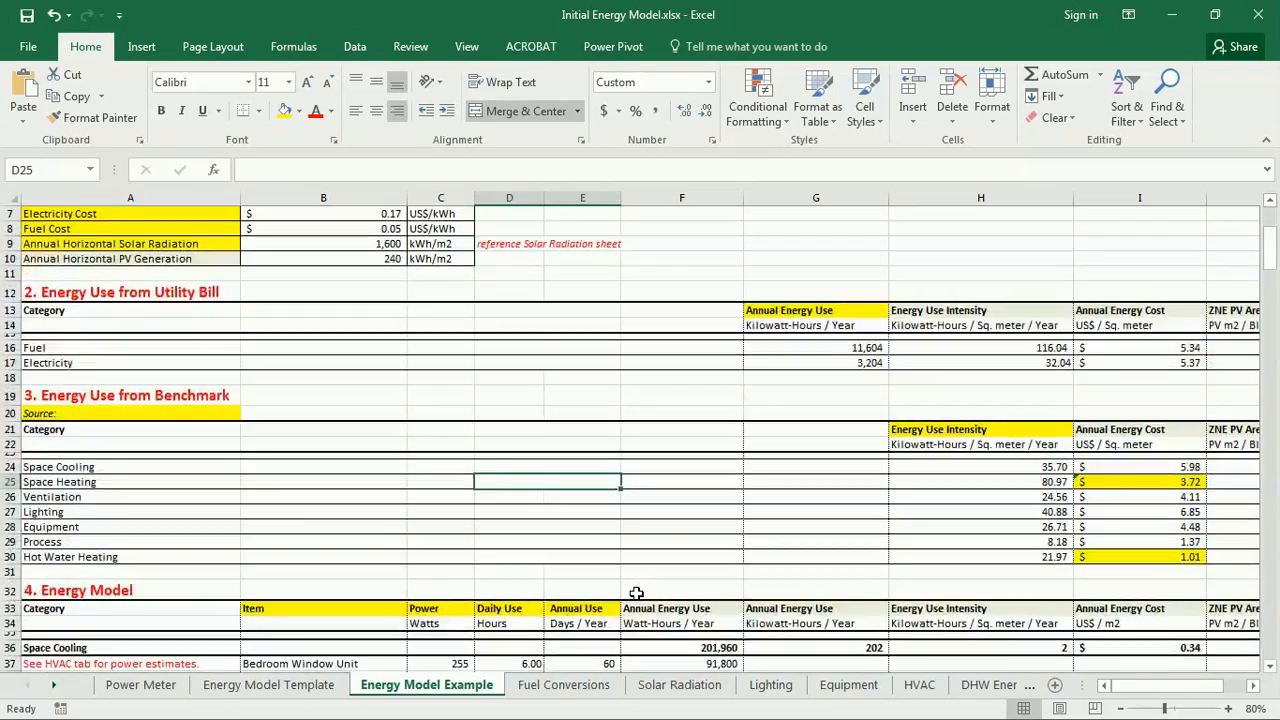
scroll(636, 593, "down", 15)
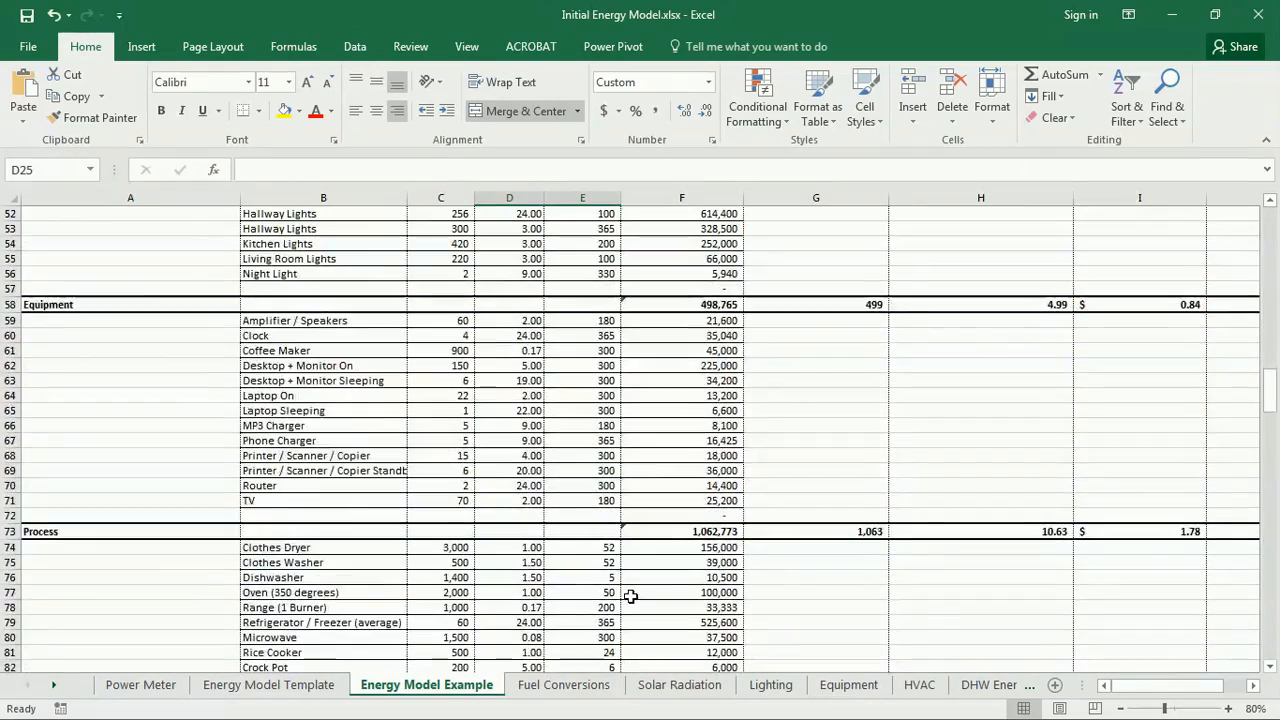
scroll(631, 596, "up", 17)
scroll(630, 595, "down", 1)
scroll(628, 595, "up", 1)
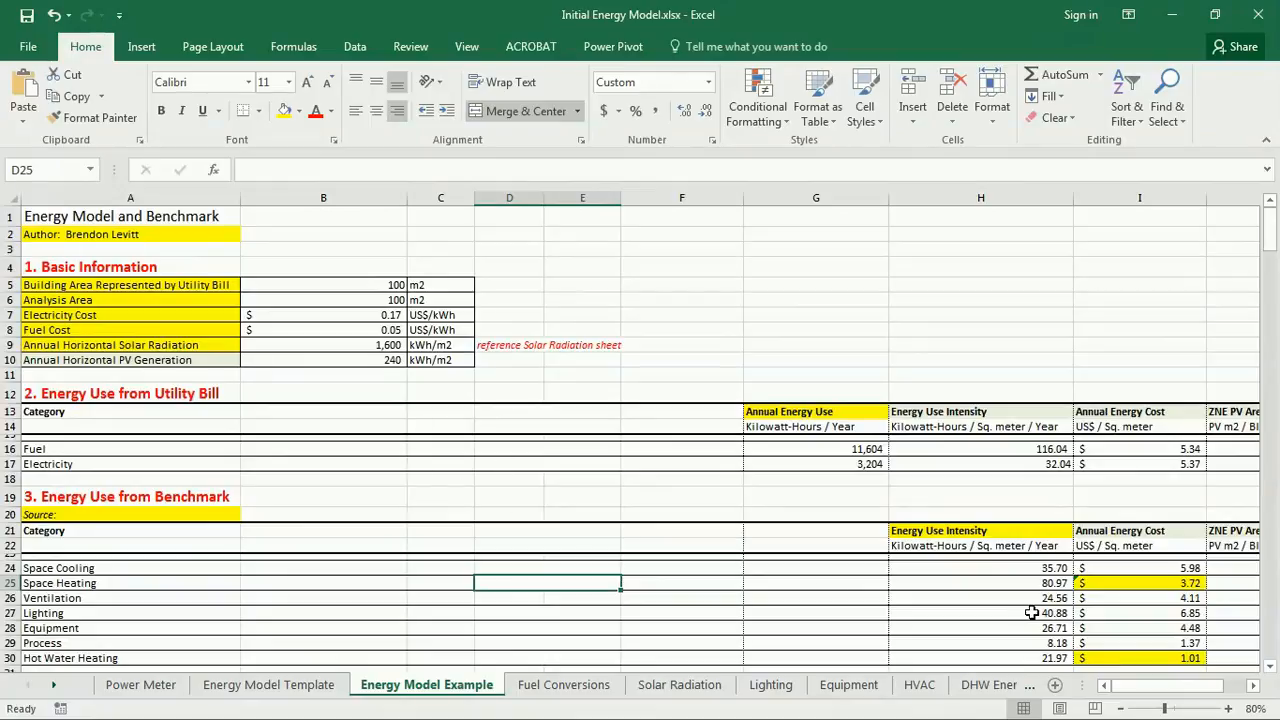
left_click(764, 597)
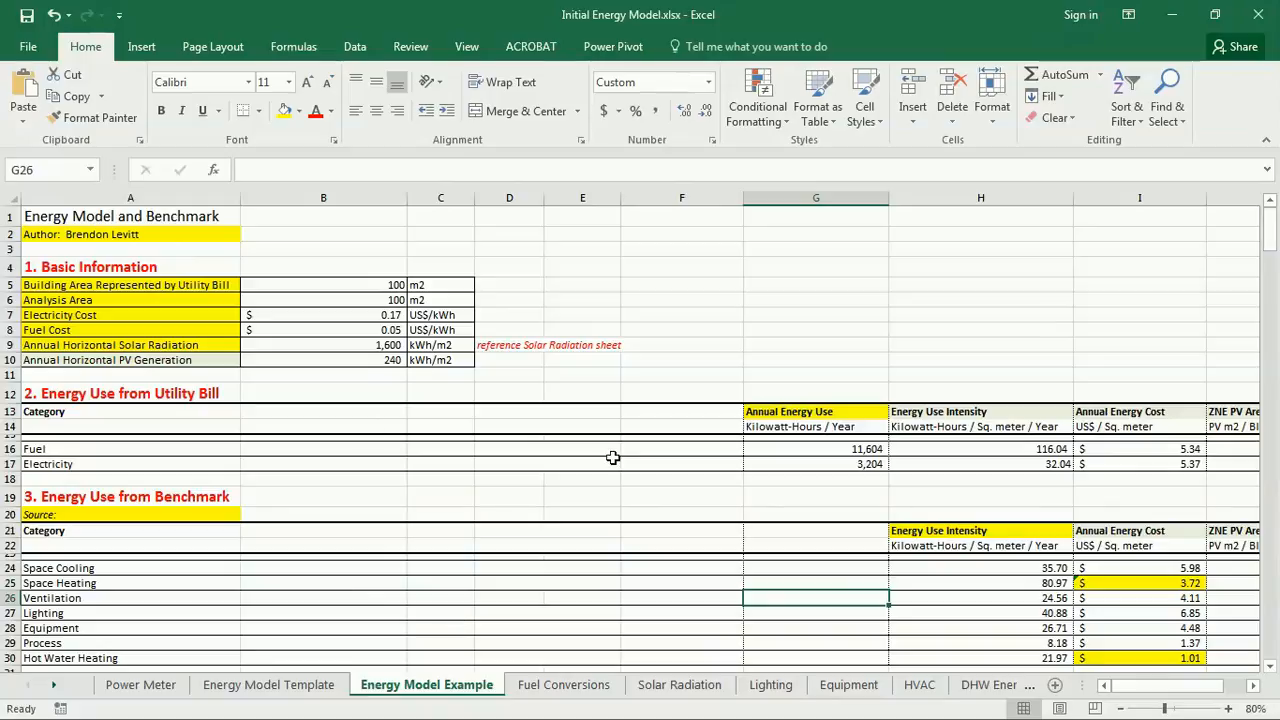
left_click_drag(1143, 688, 1105, 690)
scroll(698, 533, "down", 2)
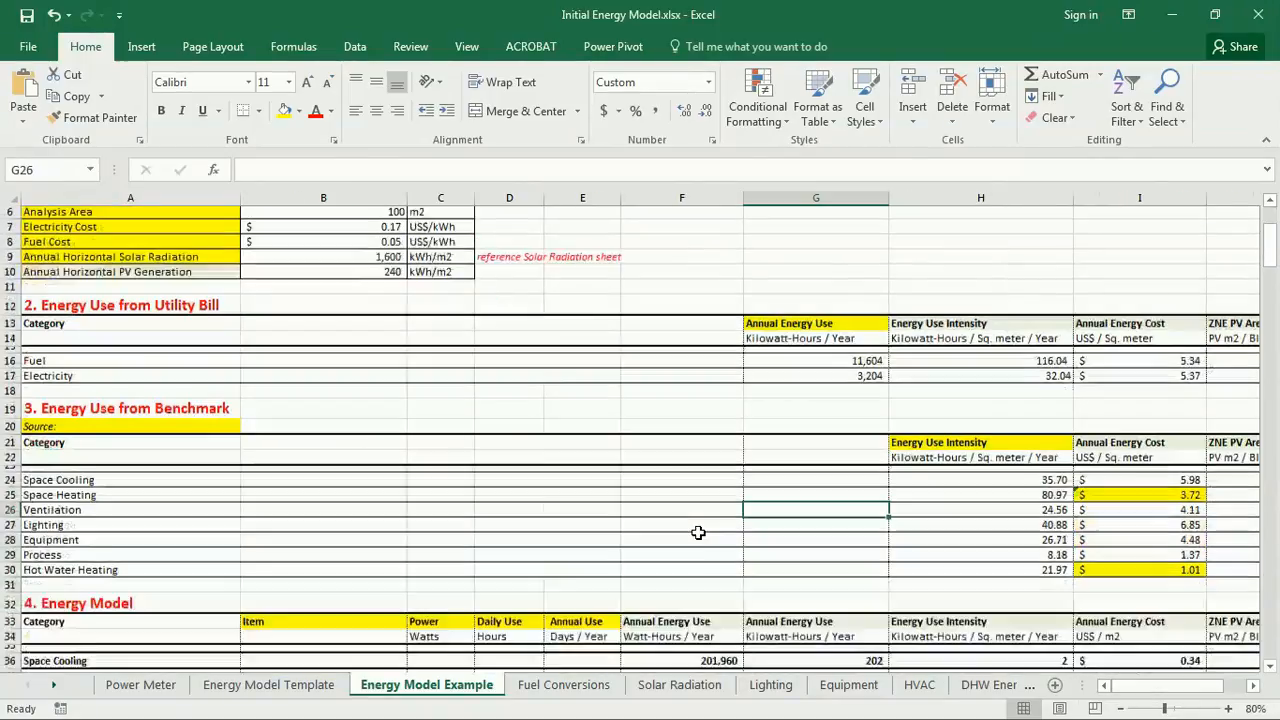
scroll(698, 533, "down", 9)
scroll(698, 533, "up", 10)
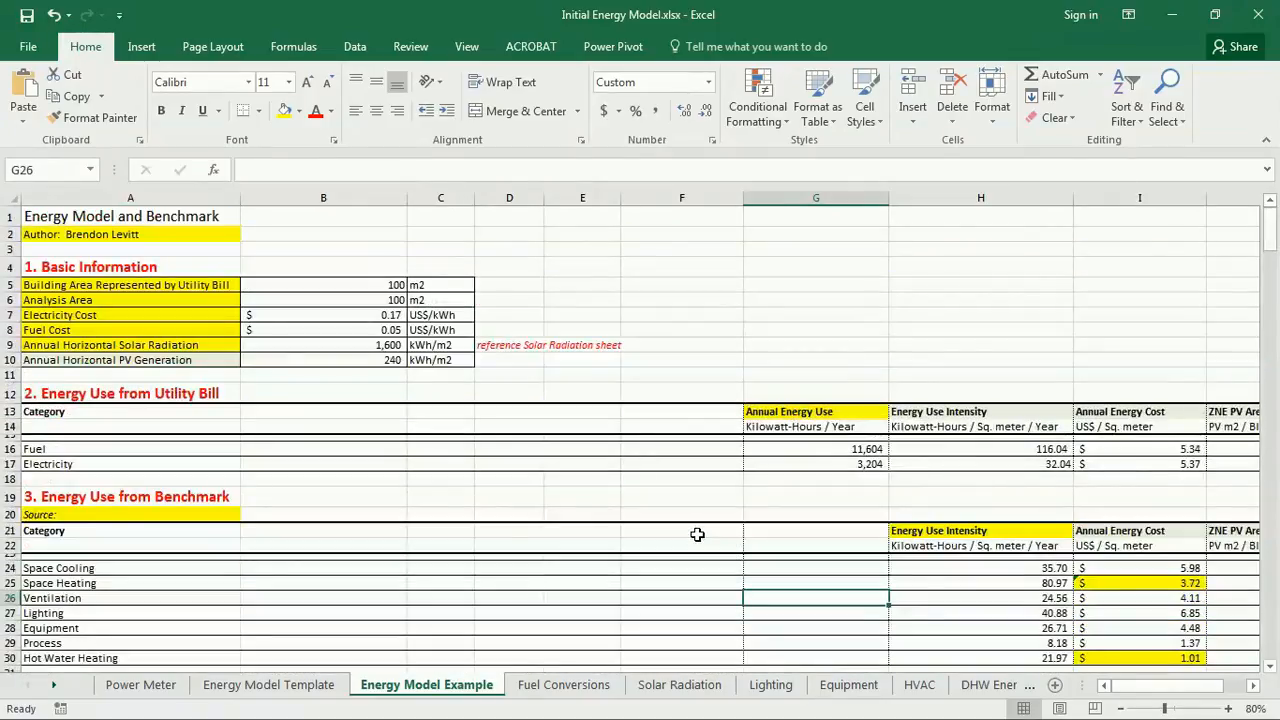
Remove the fill color from all cells in the range A1:J102 of the Energy Model Example sheet.
left_click(27, 215)
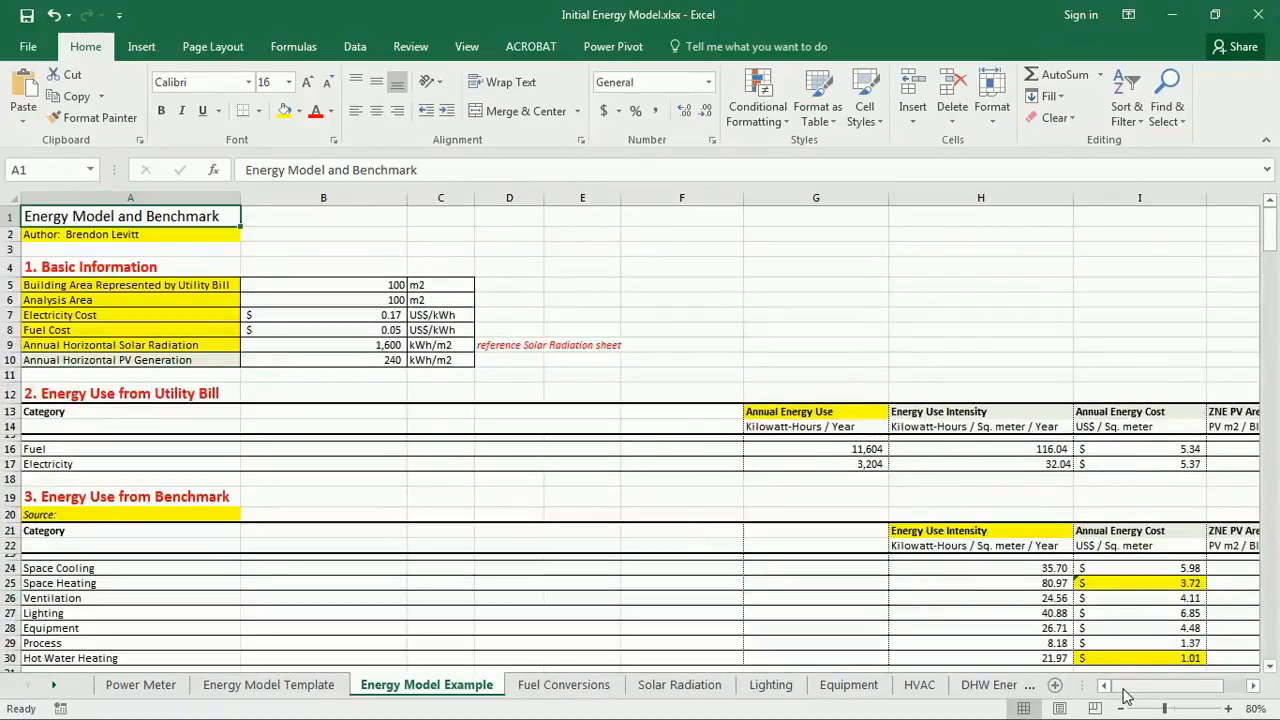
left_click_drag(1122, 685, 1136, 685)
scroll(855, 575, "down", 10)
scroll(860, 565, "down", 20)
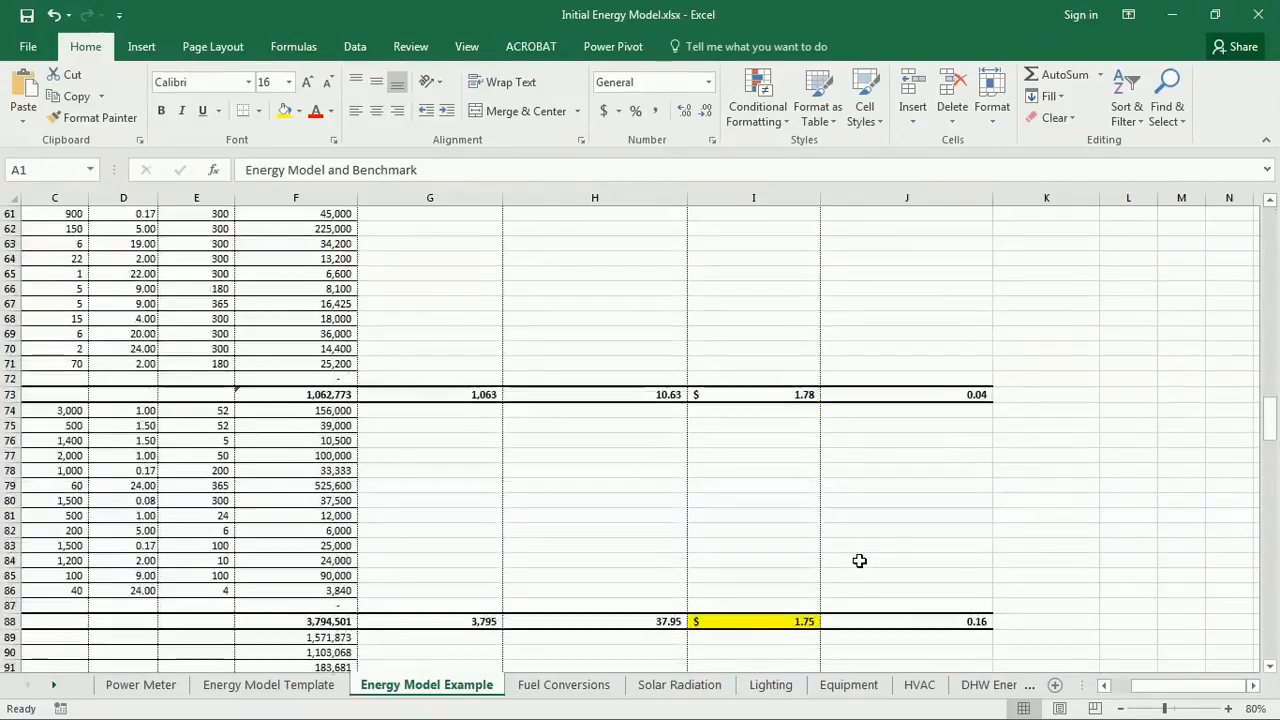
scroll(857, 555, "up", 4)
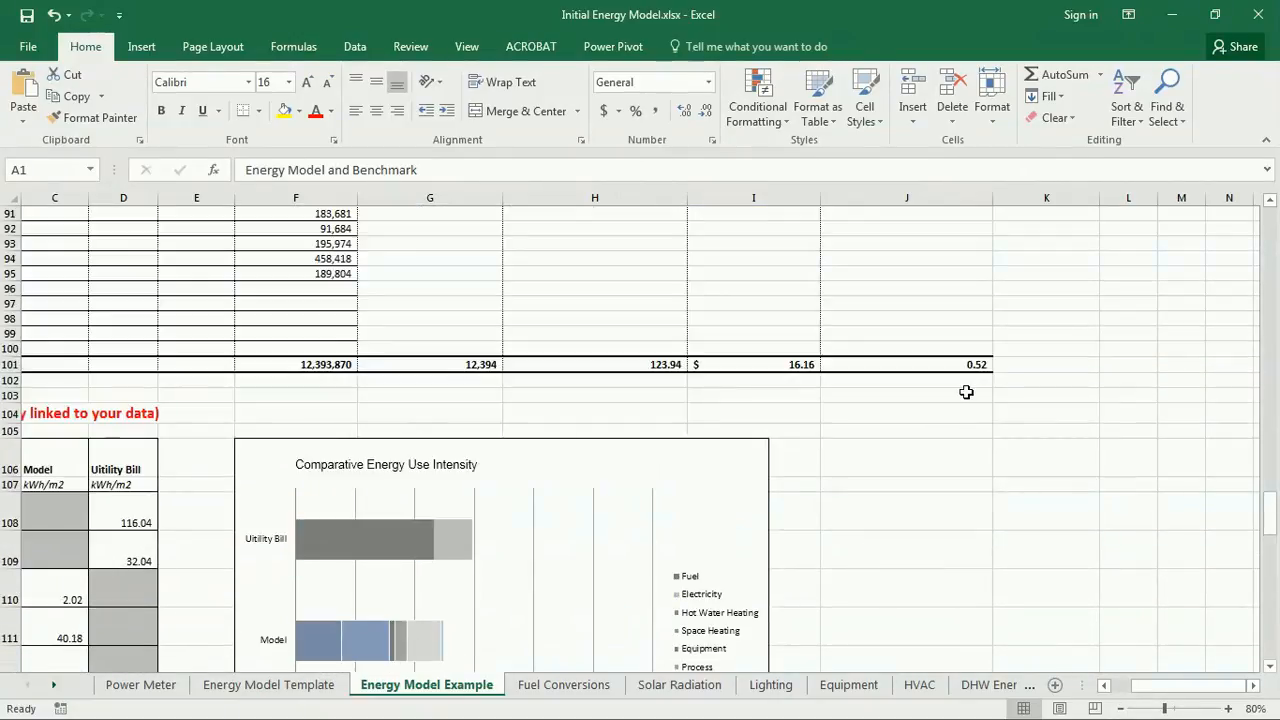
left_click(963, 382, "shift")
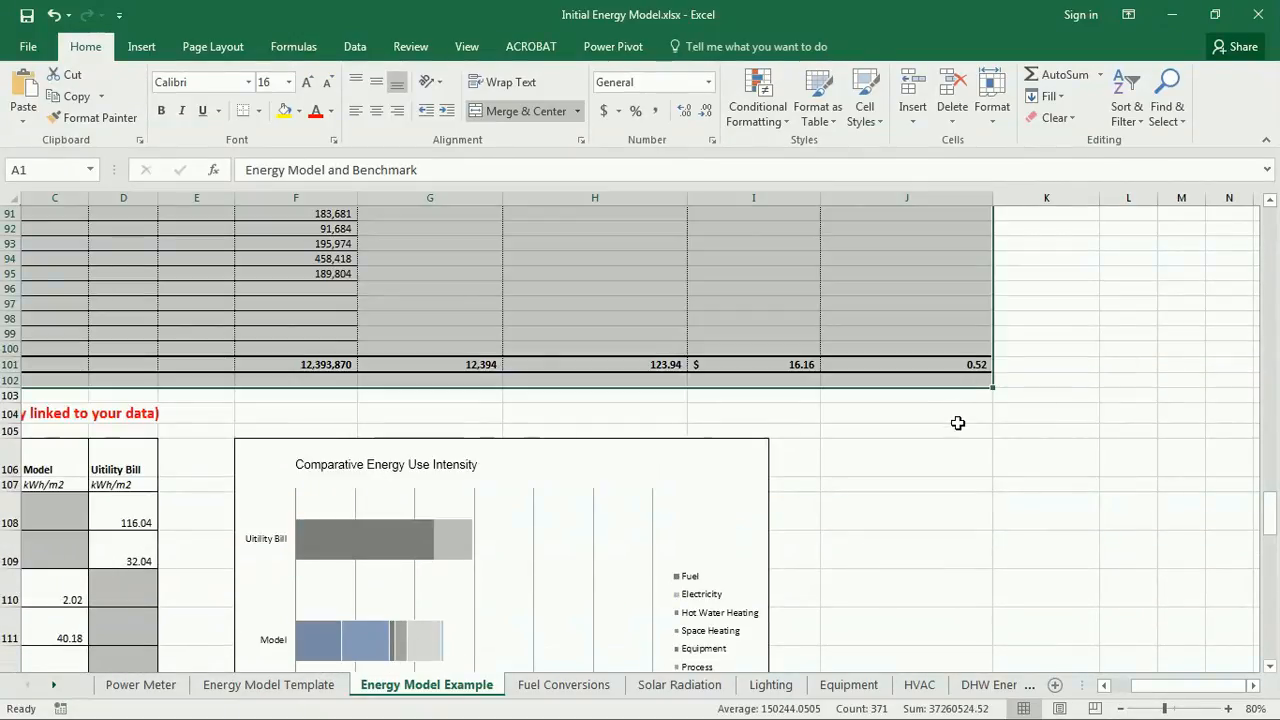
left_click(299, 112)
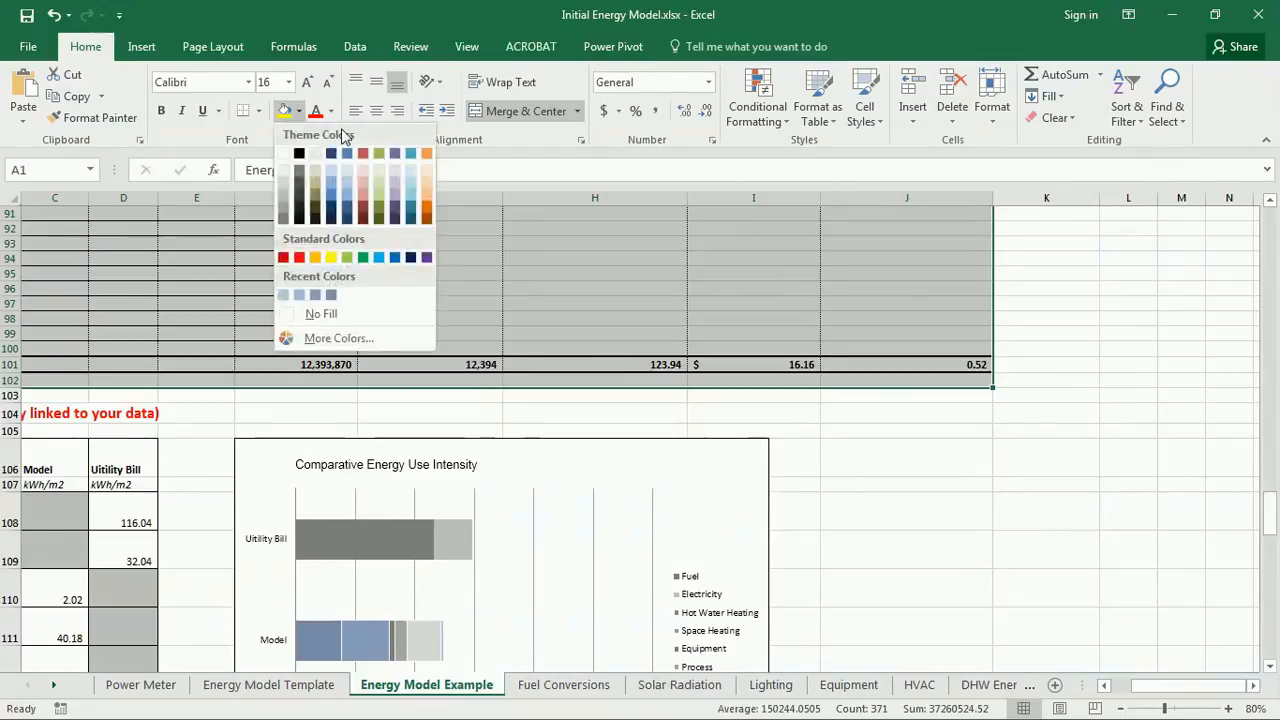
left_click(322, 313)
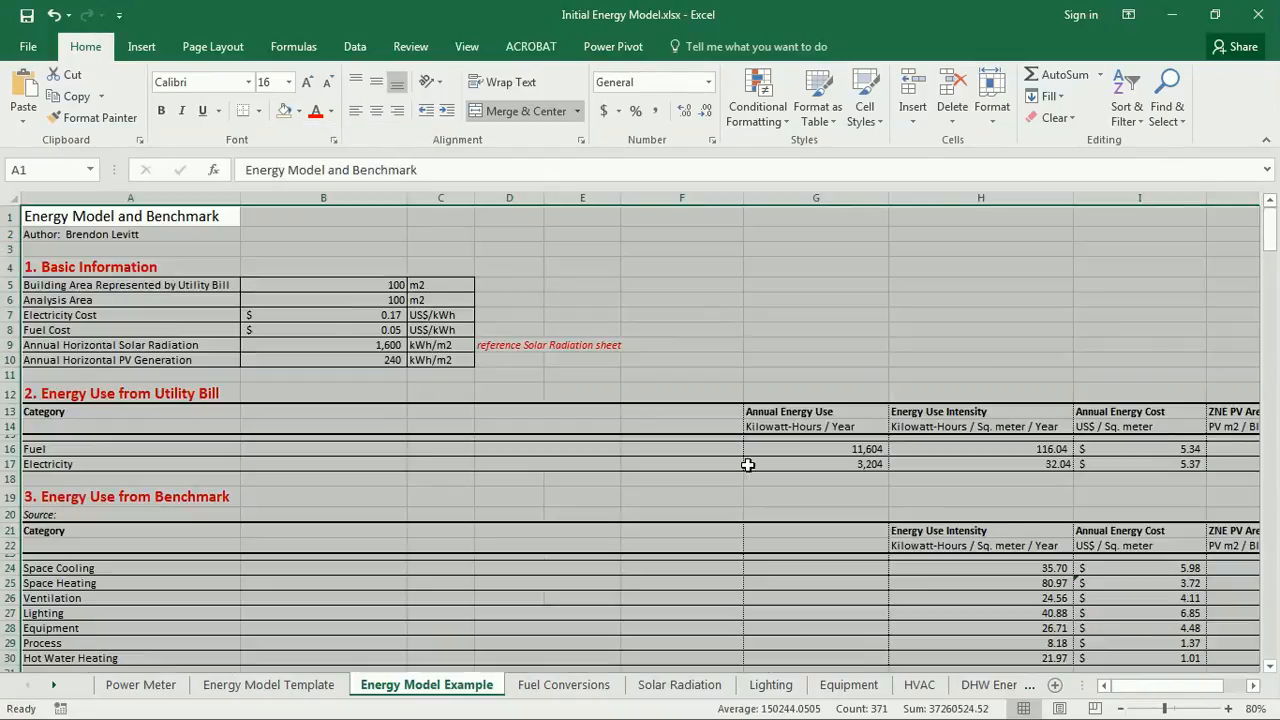
left_click(358, 375)
scroll(390, 423, "down", 10)
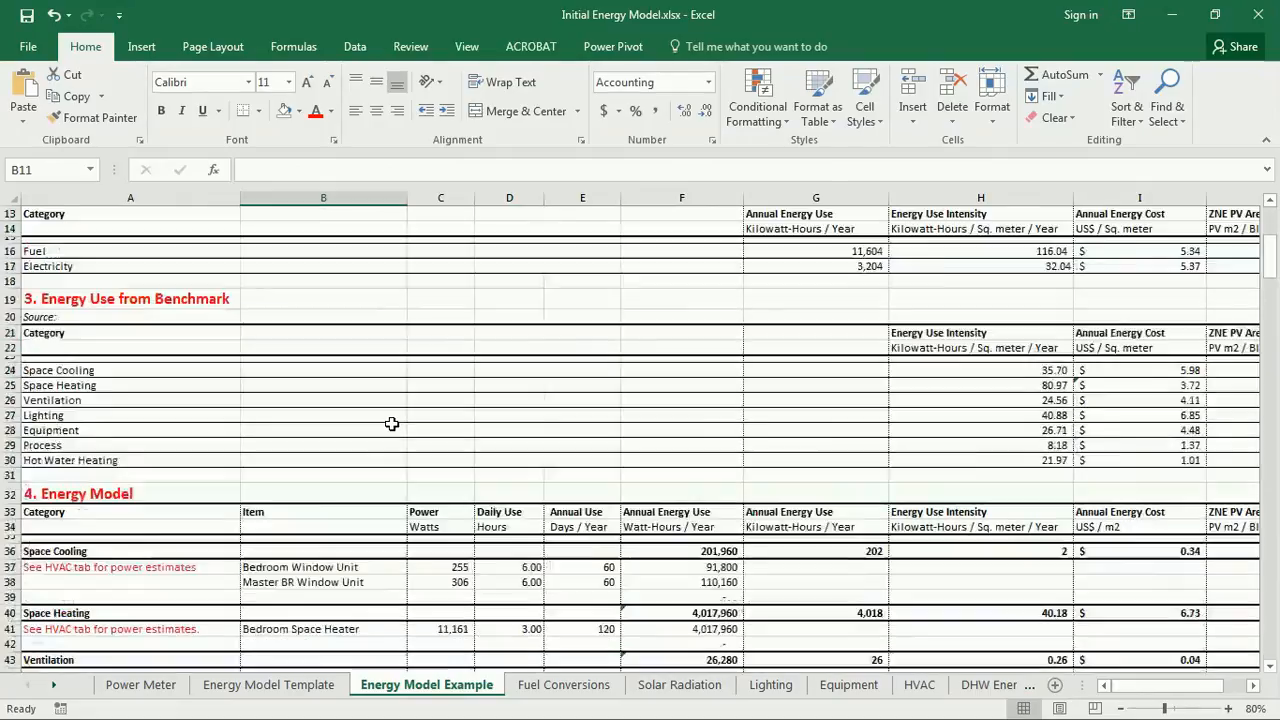
scroll(390, 423, "up", 10)
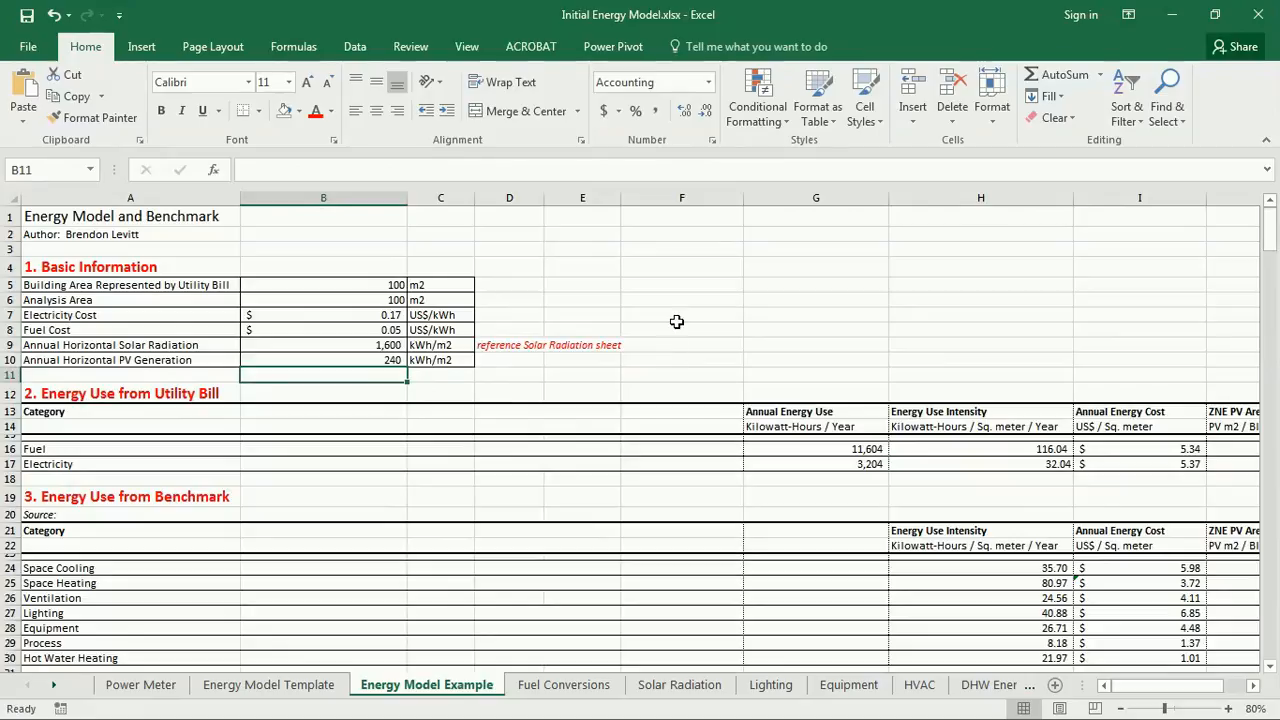
Open the print preview of the Energy Model Example sheet and check the layout of both pages.
scroll(523, 537, "down", 1)
scroll(523, 537, "down", 6)
scroll(523, 537, "up", 6)
left_click(28, 47)
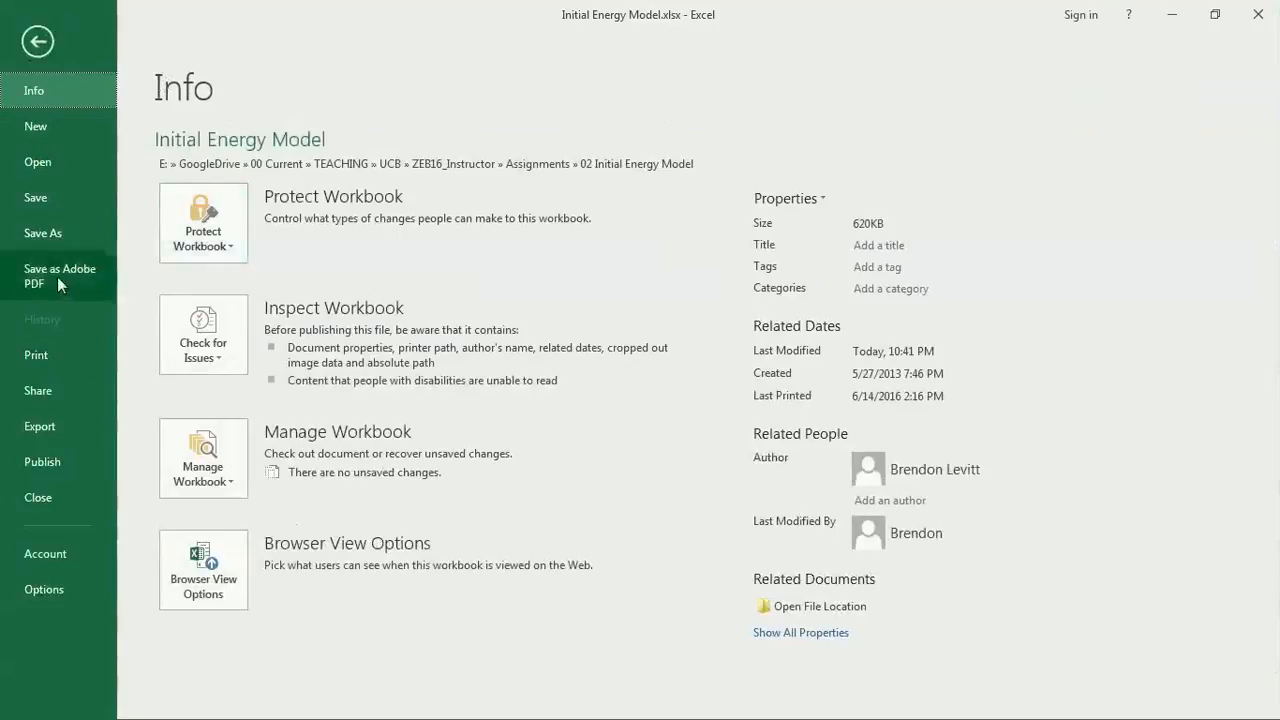
left_click(38, 352)
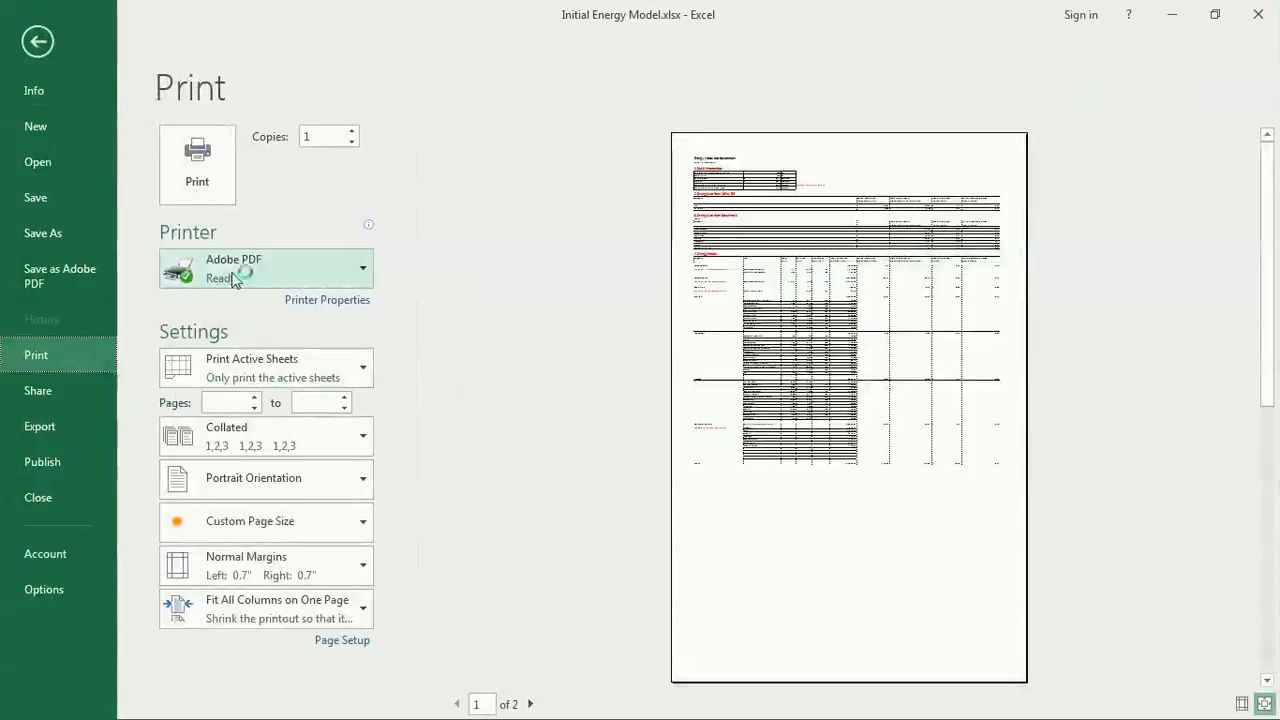
mouse_move(237, 274)
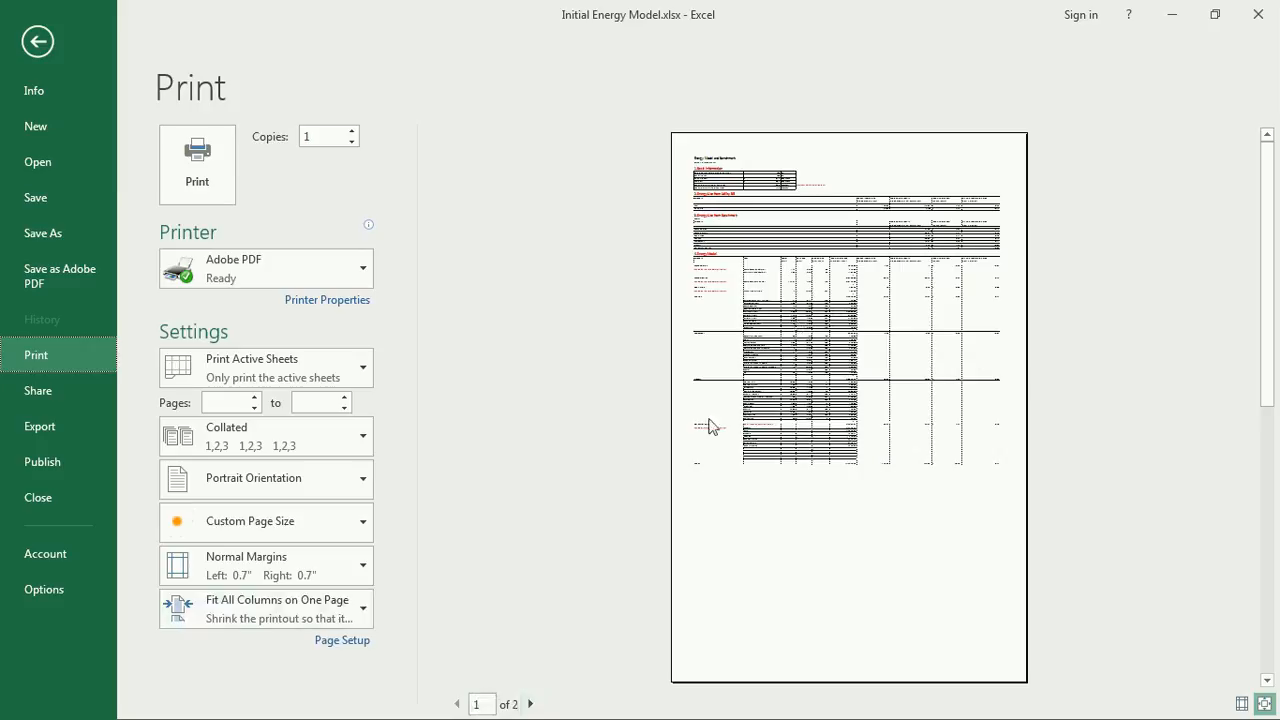
left_click(531, 706)
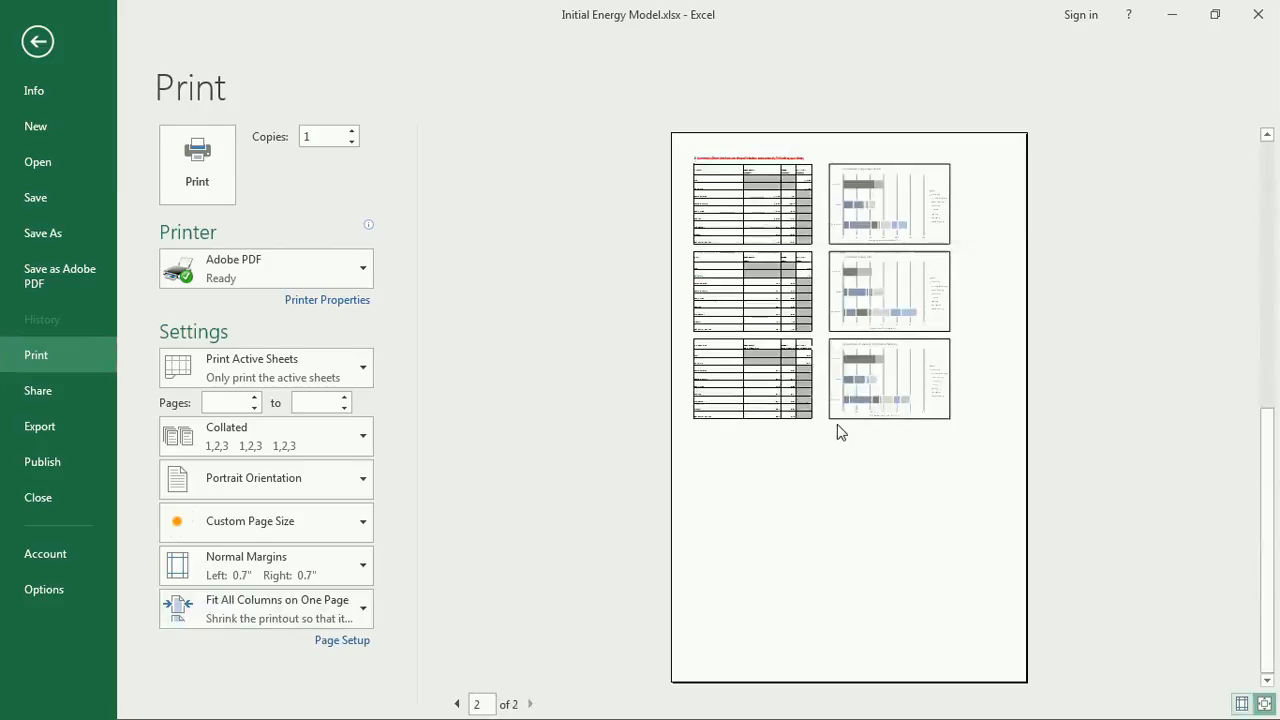
left_click(457, 705)
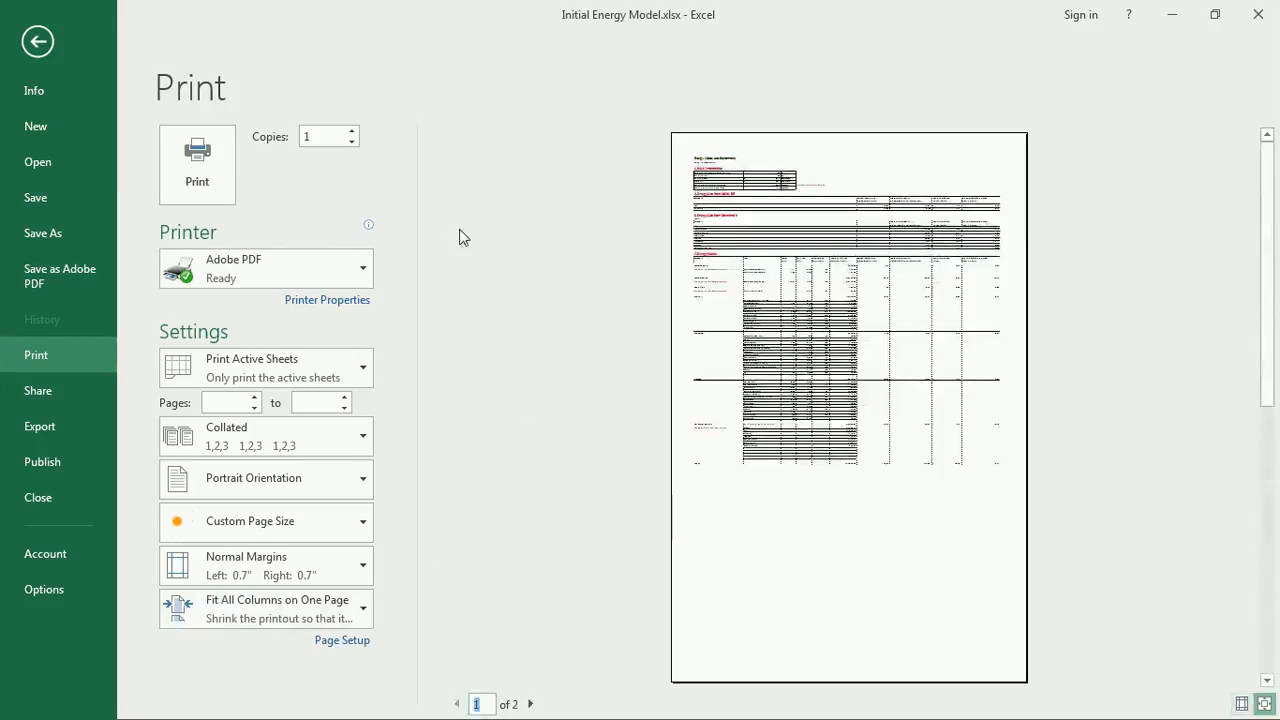
Print the active sheet to Adobe PDF and save it on the Desktop as Initial Energy Model.pdf.
left_click(205, 152)
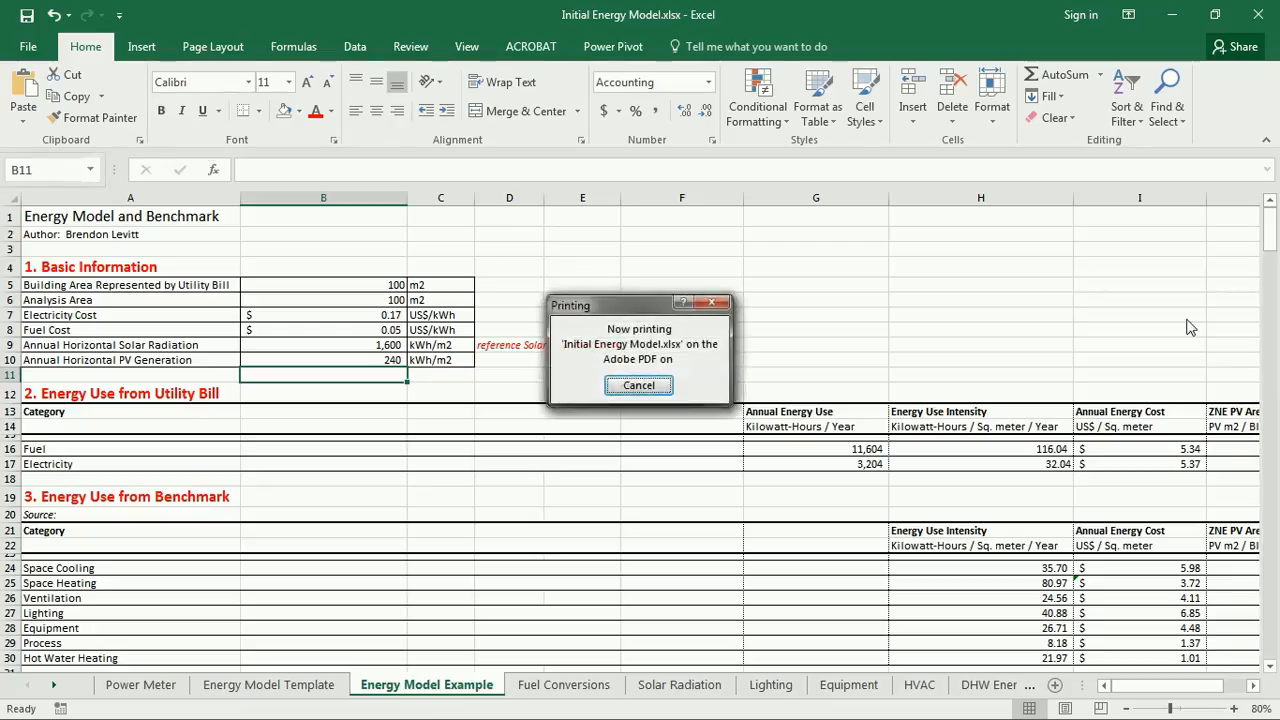
left_click_drag(357, 337, 471, 141)
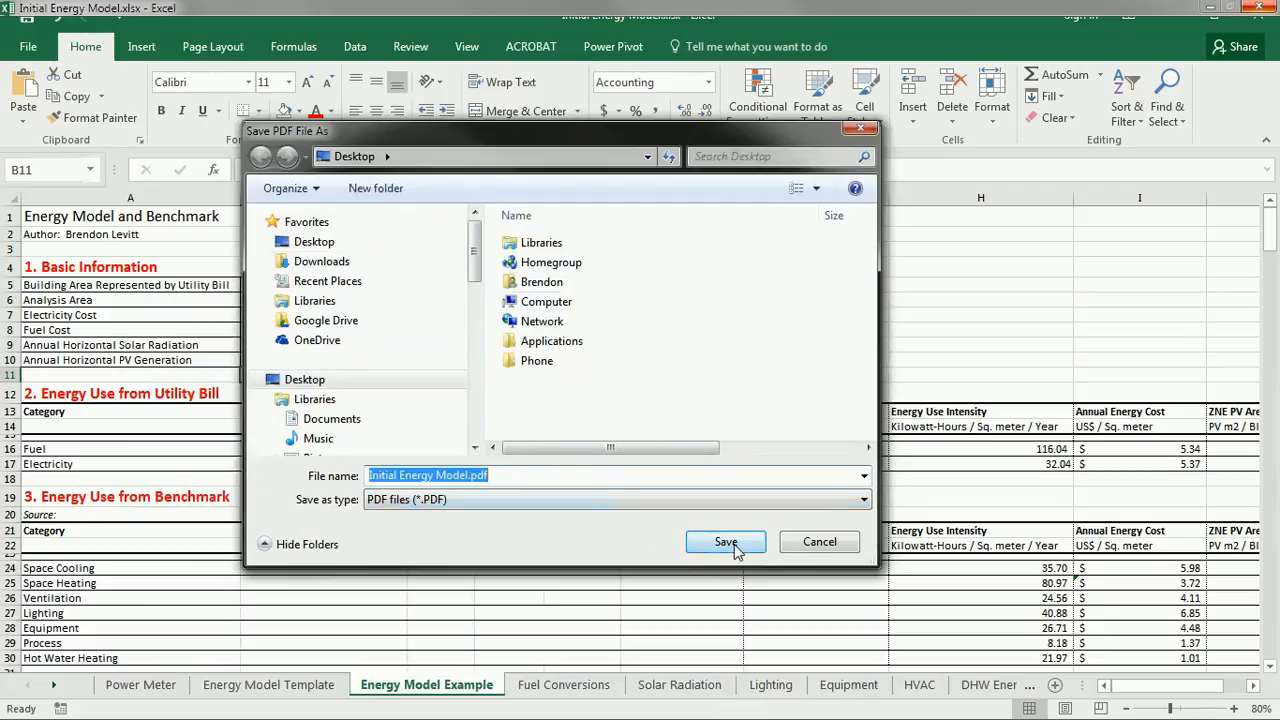
key("Return")
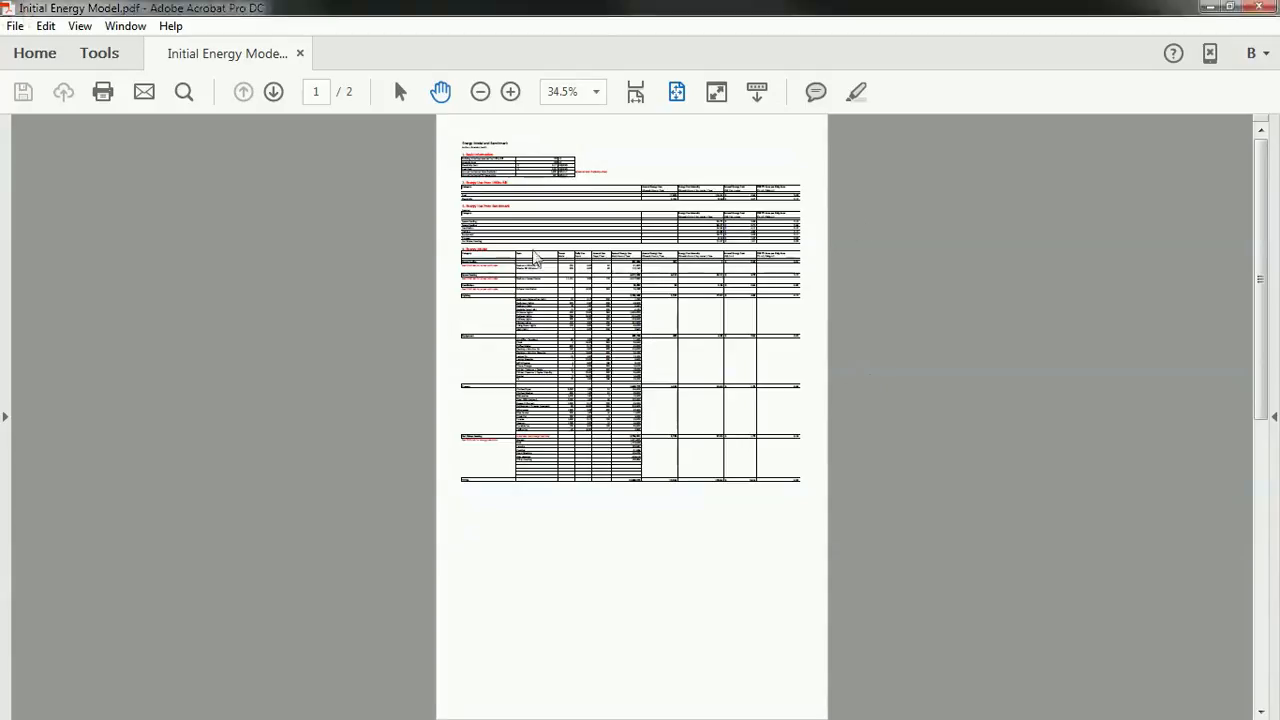
Check both pages of the printed PDF and close it.
scroll(630, 294, "down", 1)
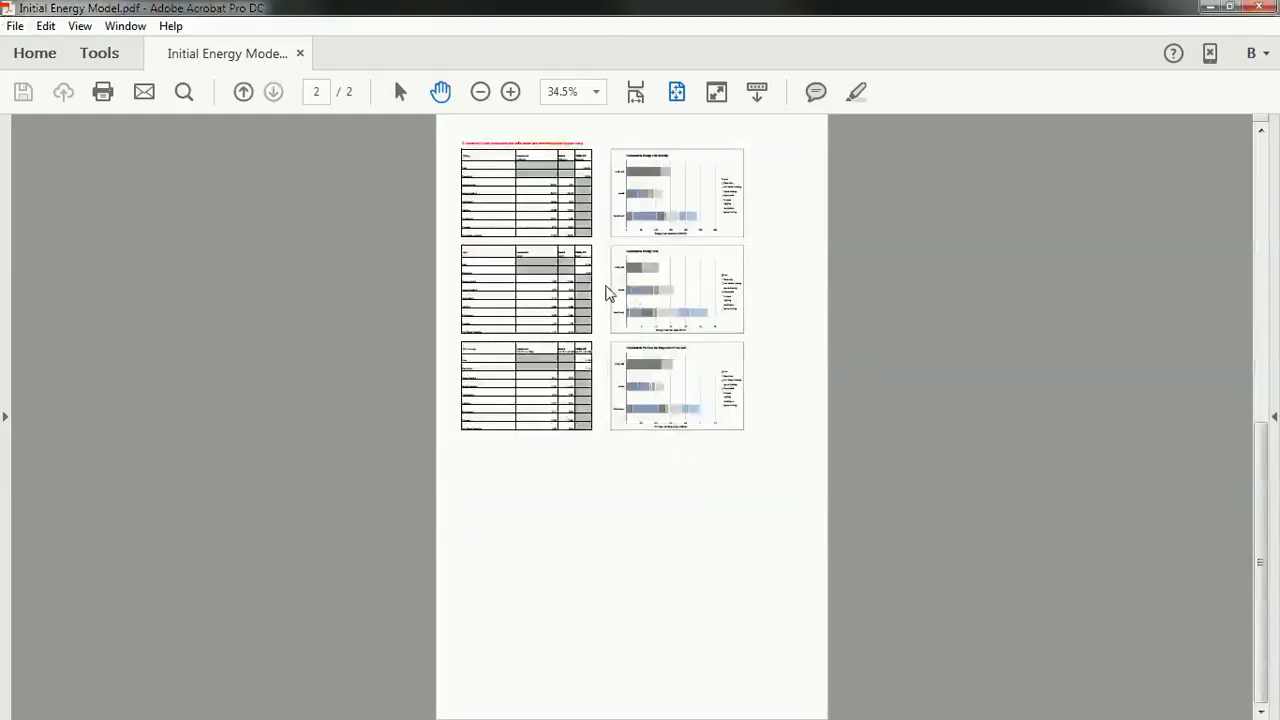
scroll(751, 407, "up", 1)
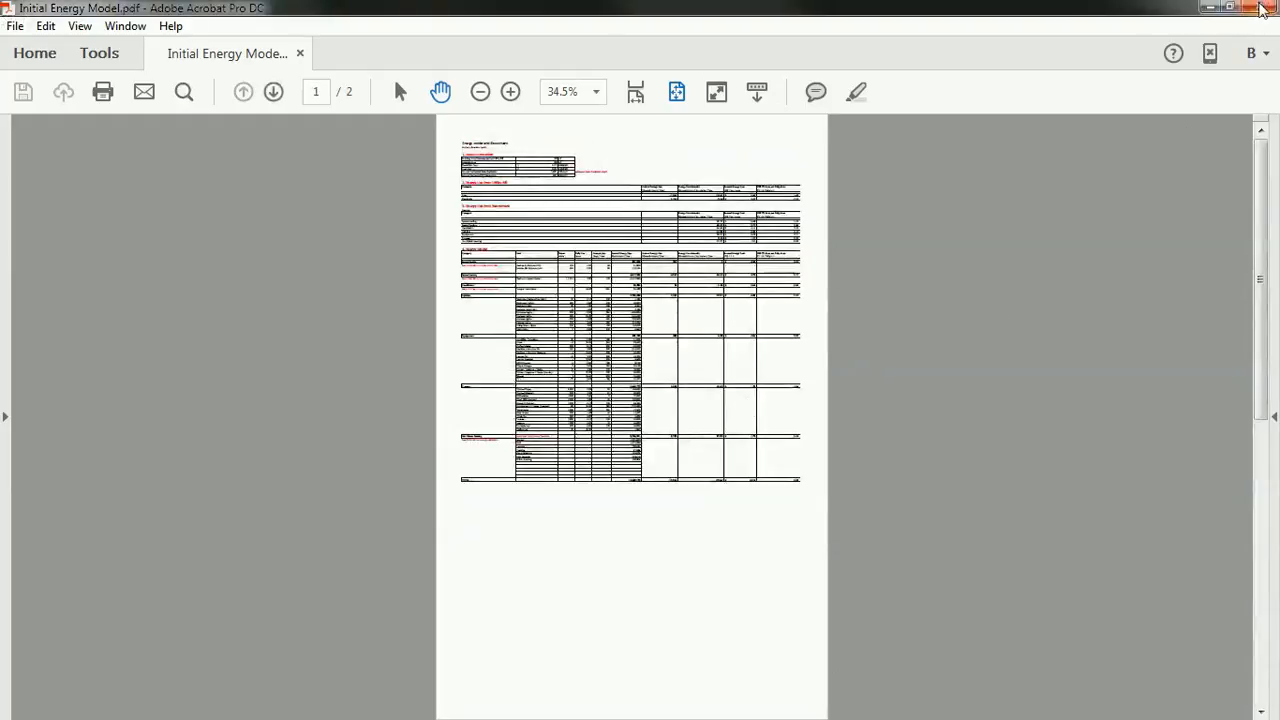
left_click(1266, 8)
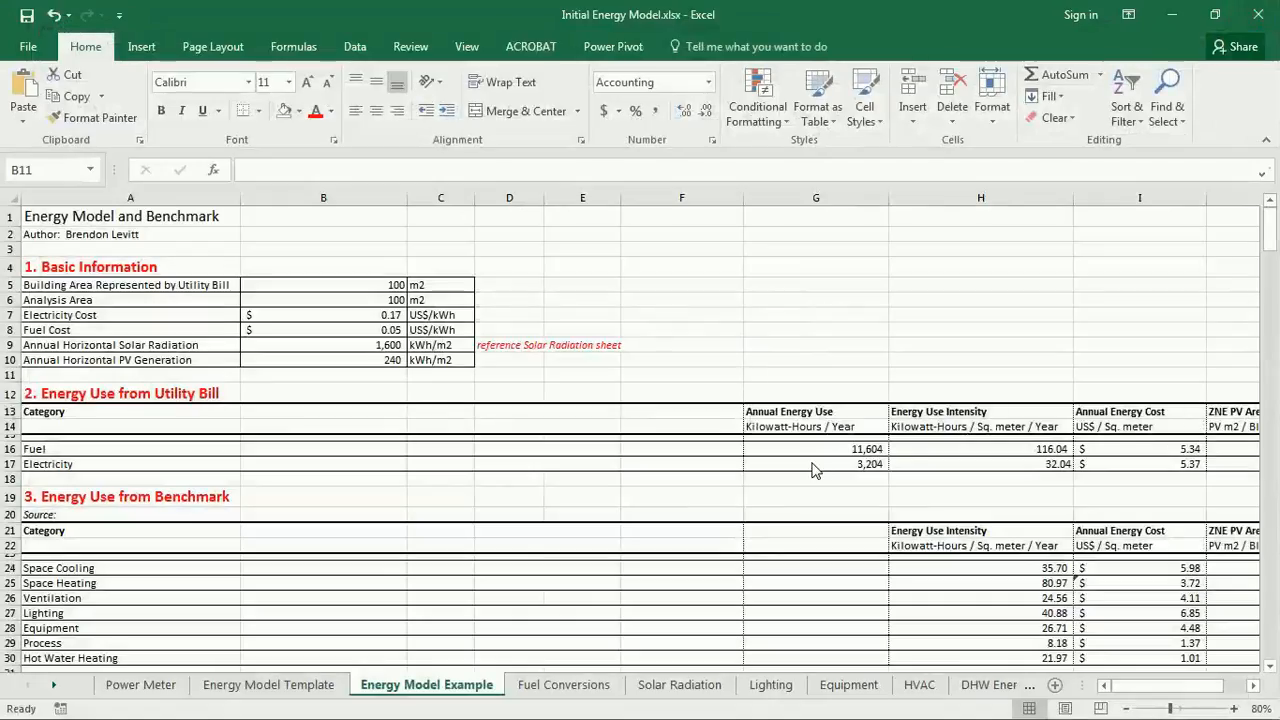
Convert the Energy Model Example sheet with Save as Adobe PDF at actual size, allowing the workbook to be saved first.
left_click(594, 268)
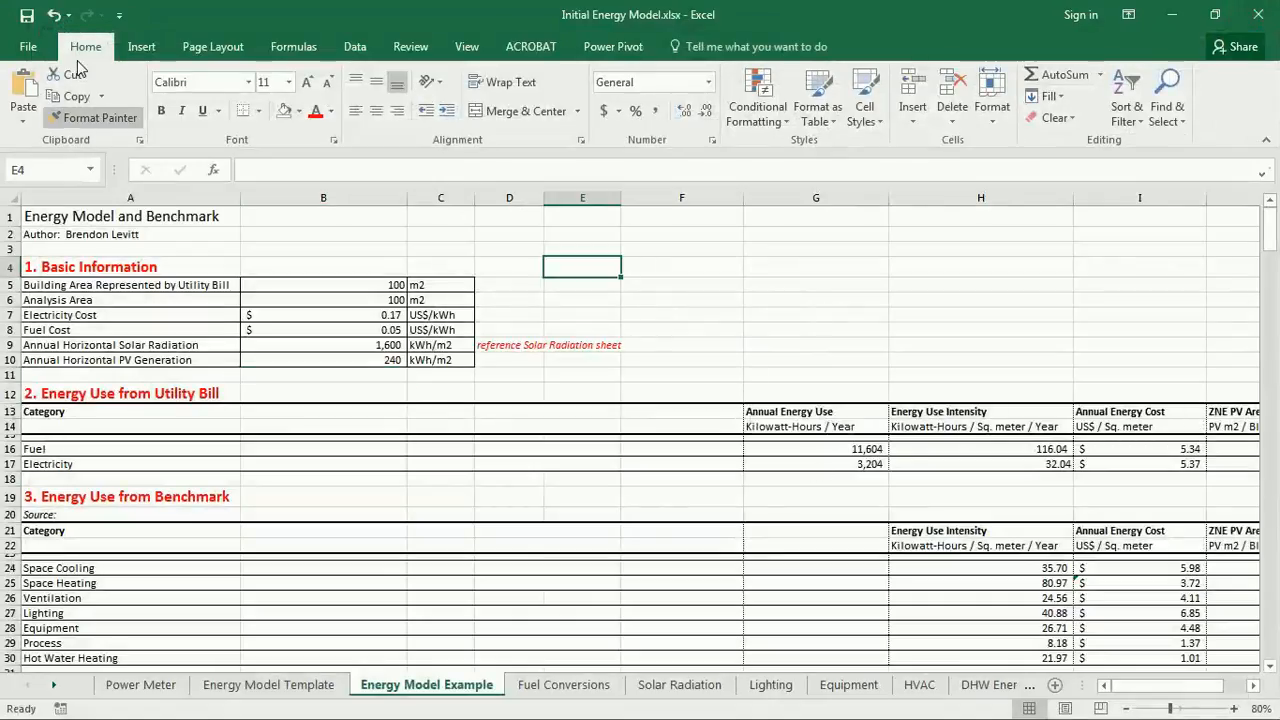
left_click(28, 47)
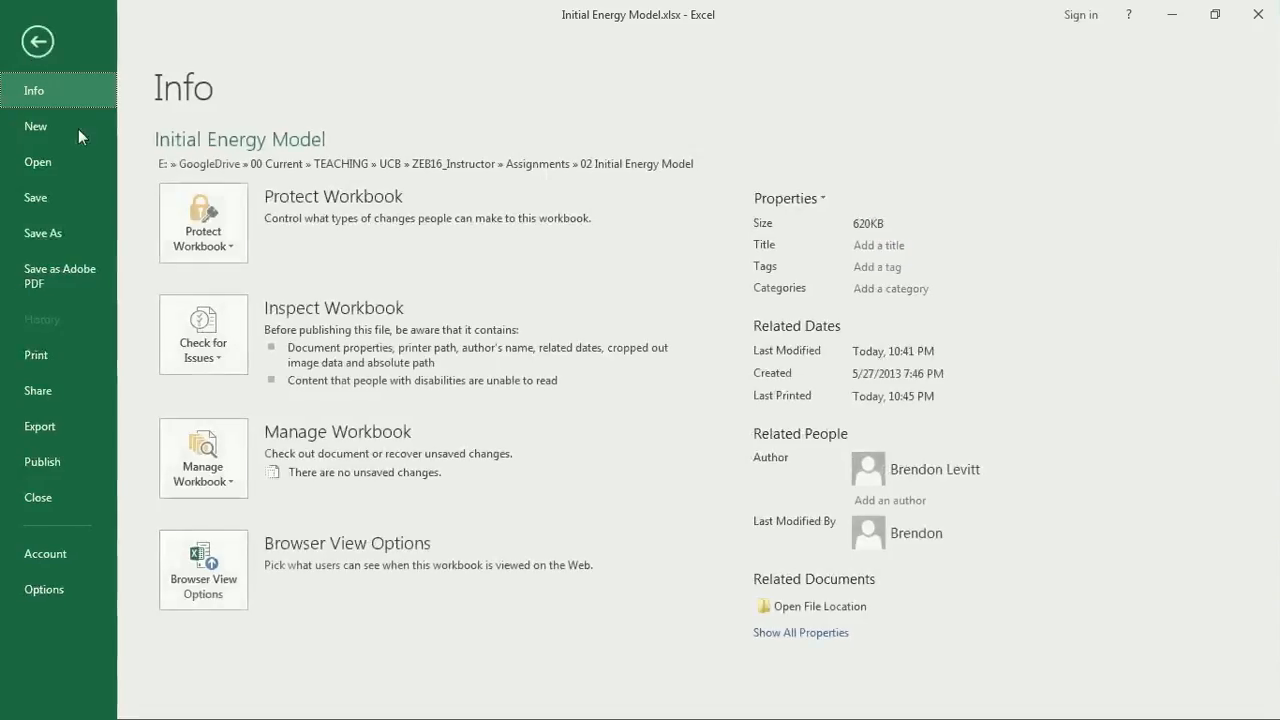
left_click(62, 277)
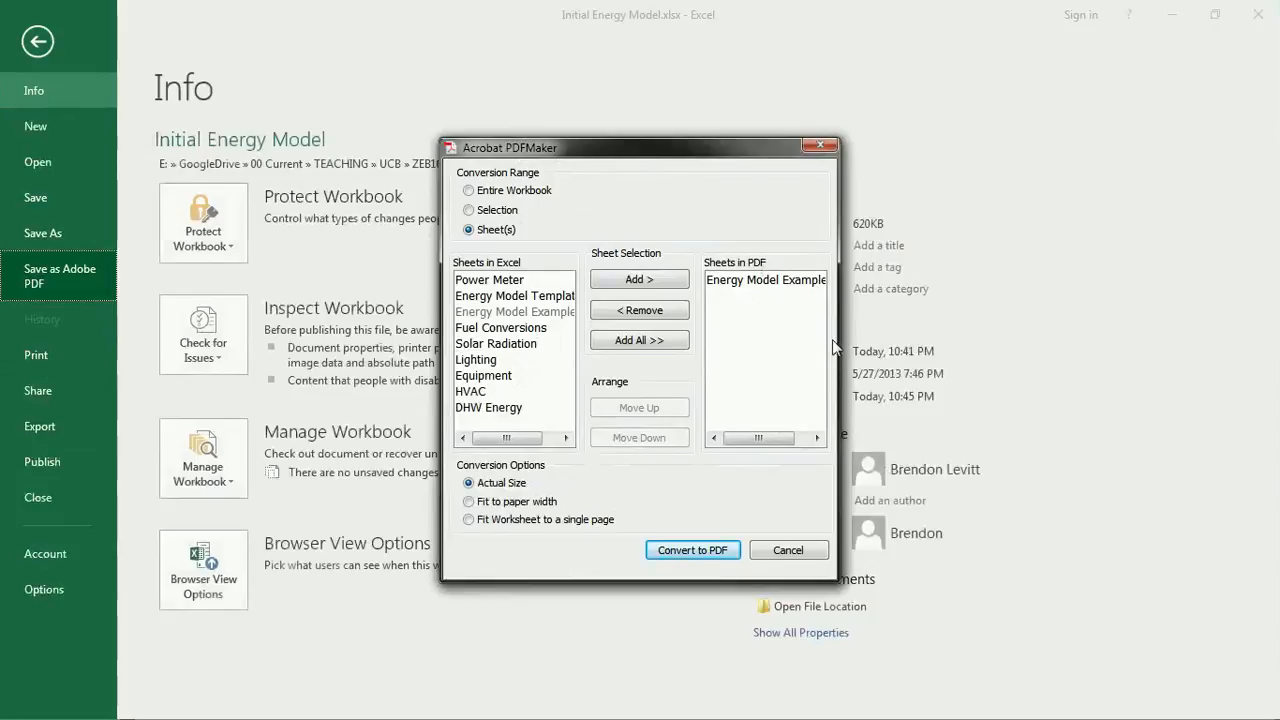
left_click(701, 552)
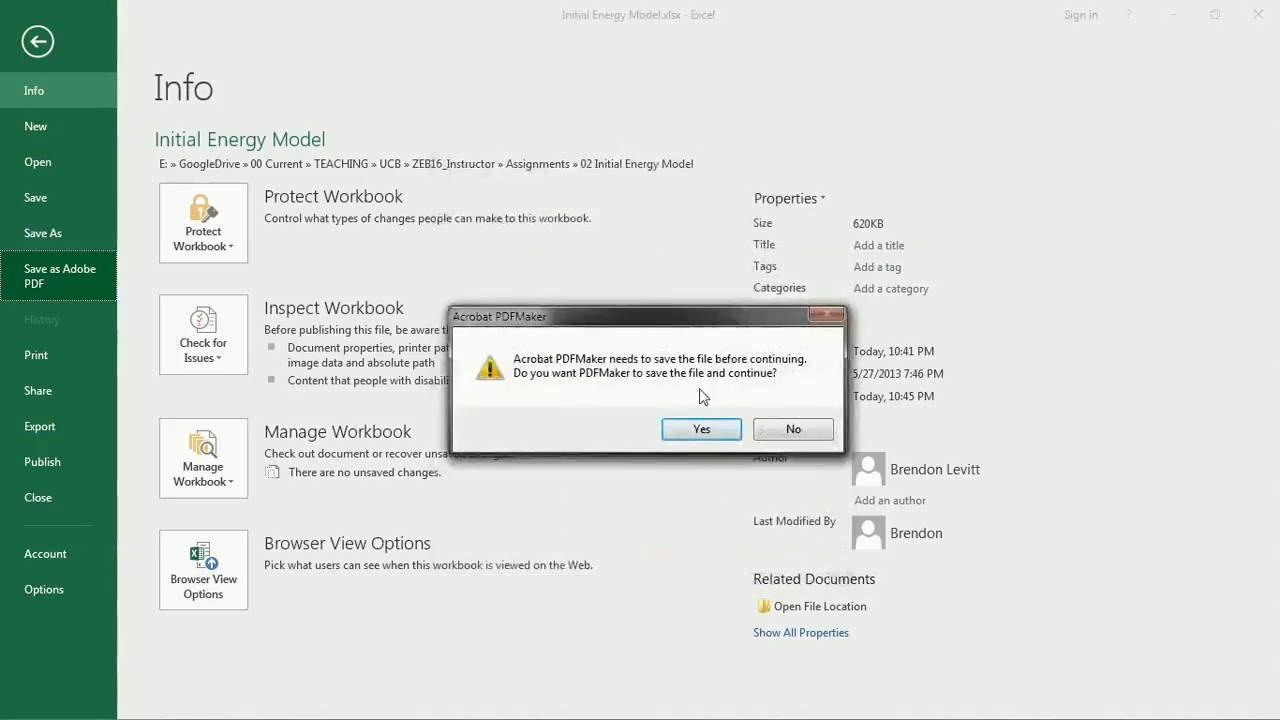
left_click(710, 432)
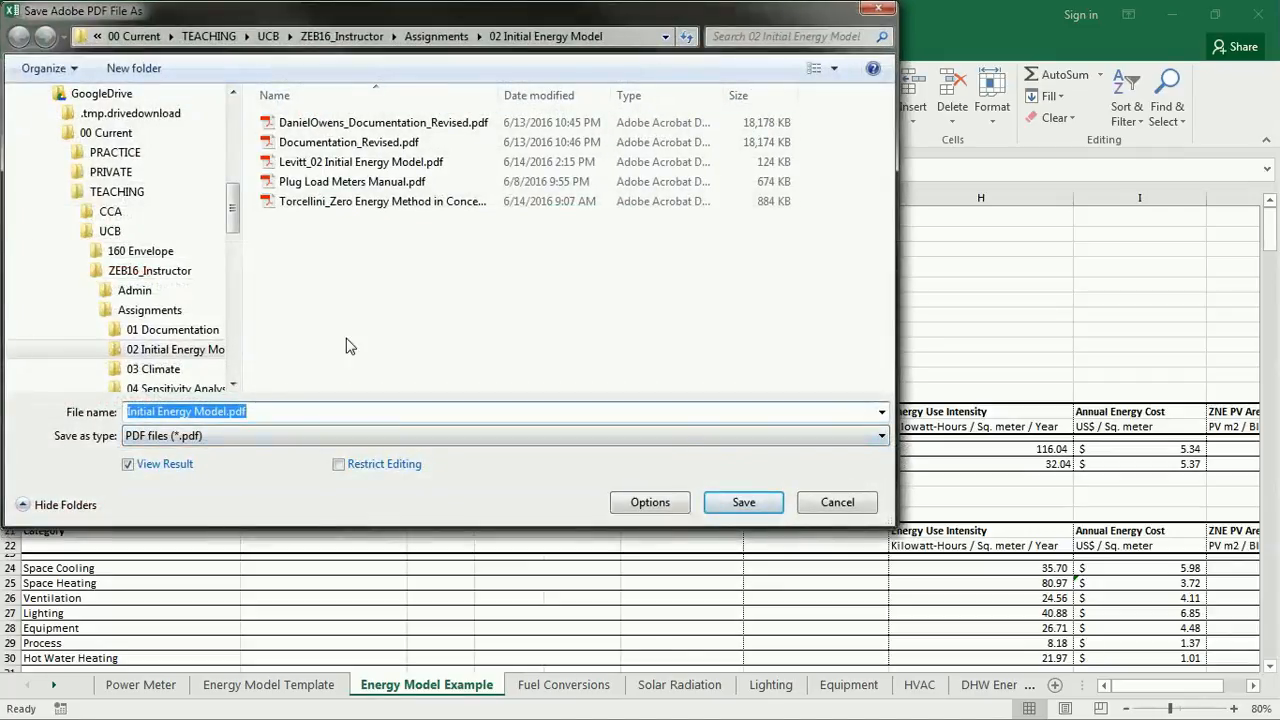
Save the converted PDF on the Desktop as Initial Energy Model2.pdf.
left_click_drag(234, 228, 236, 120)
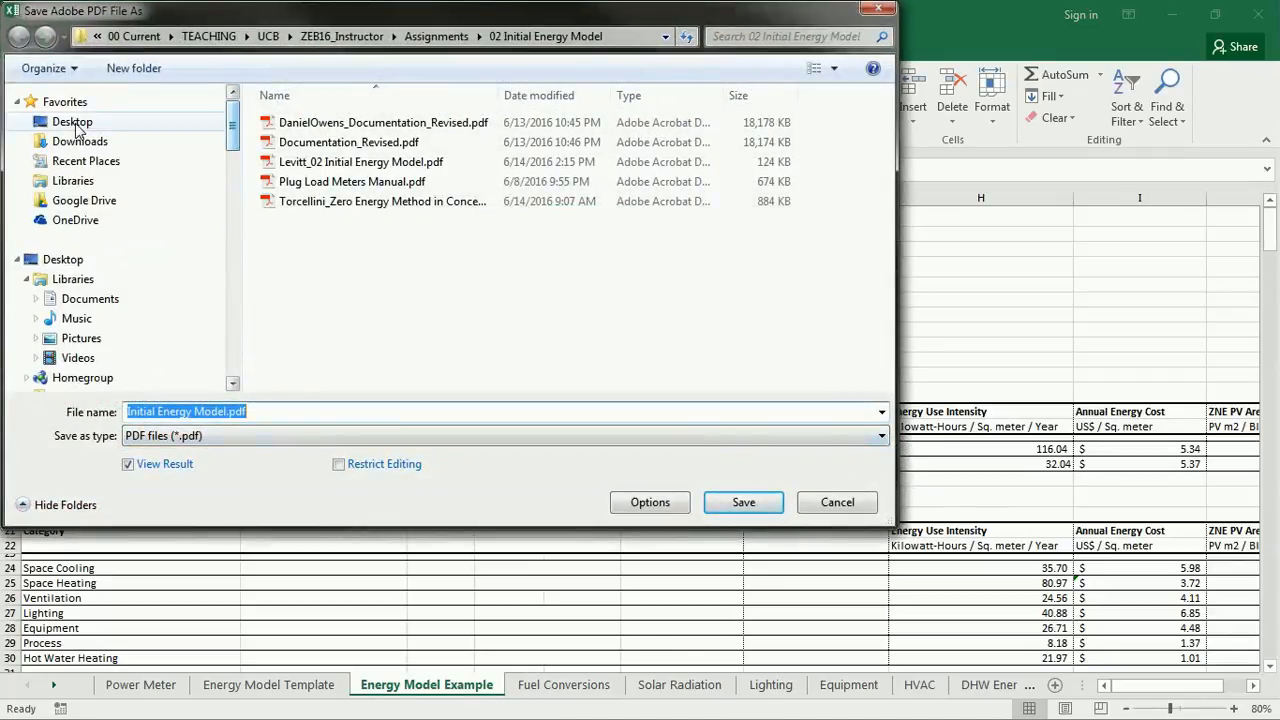
left_click(72, 121)
left_click(228, 412)
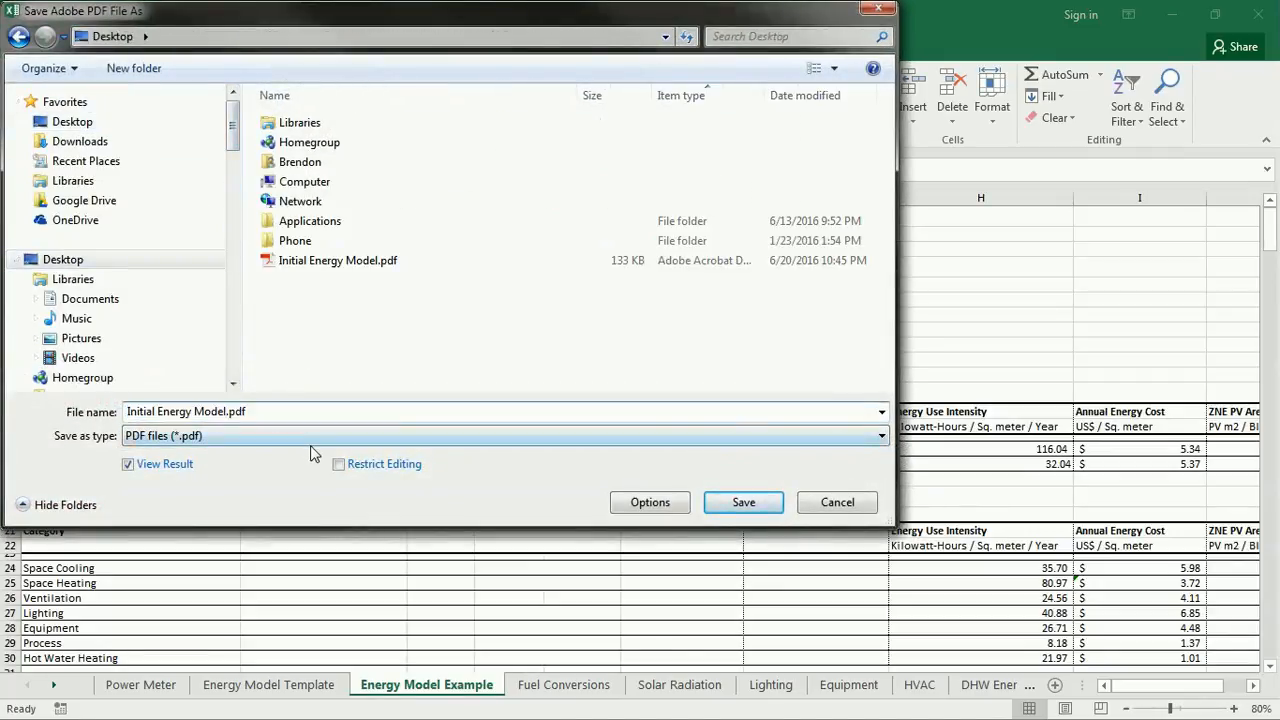
type("2")
left_click(745, 503)
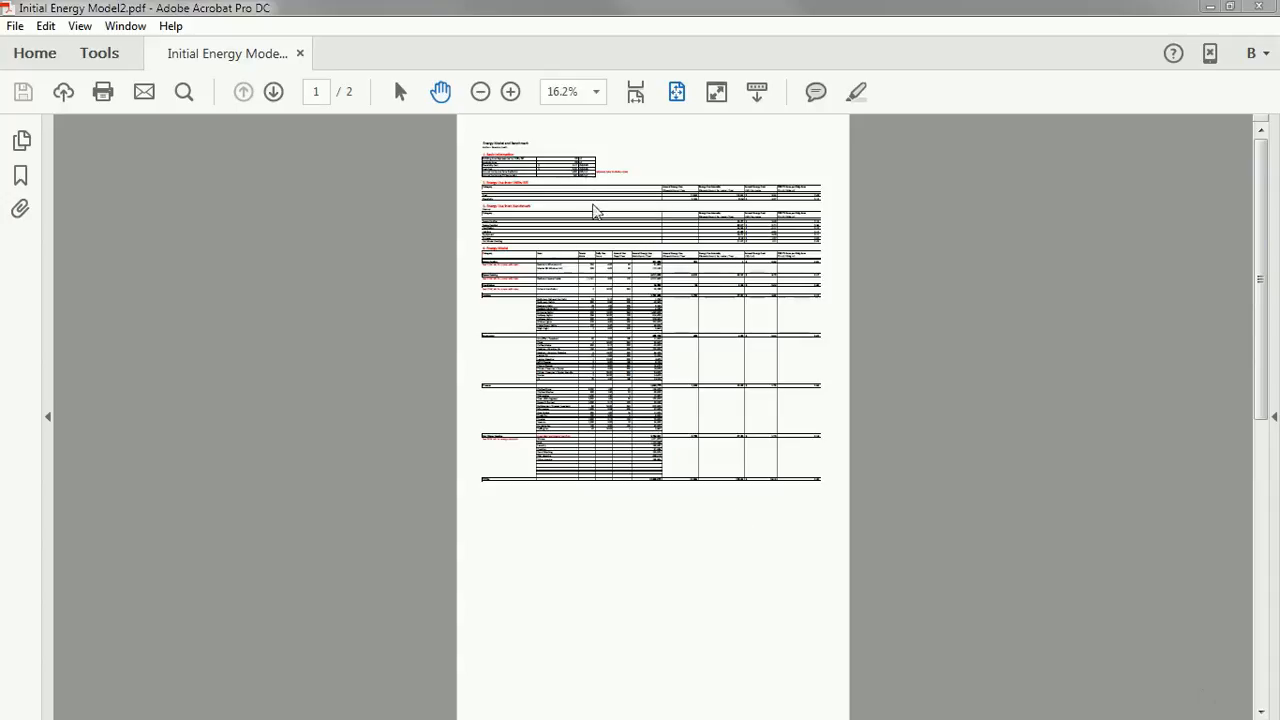
Close the exported PDF, minimize the workbook and switch to InDesign.
left_click(1264, 6)
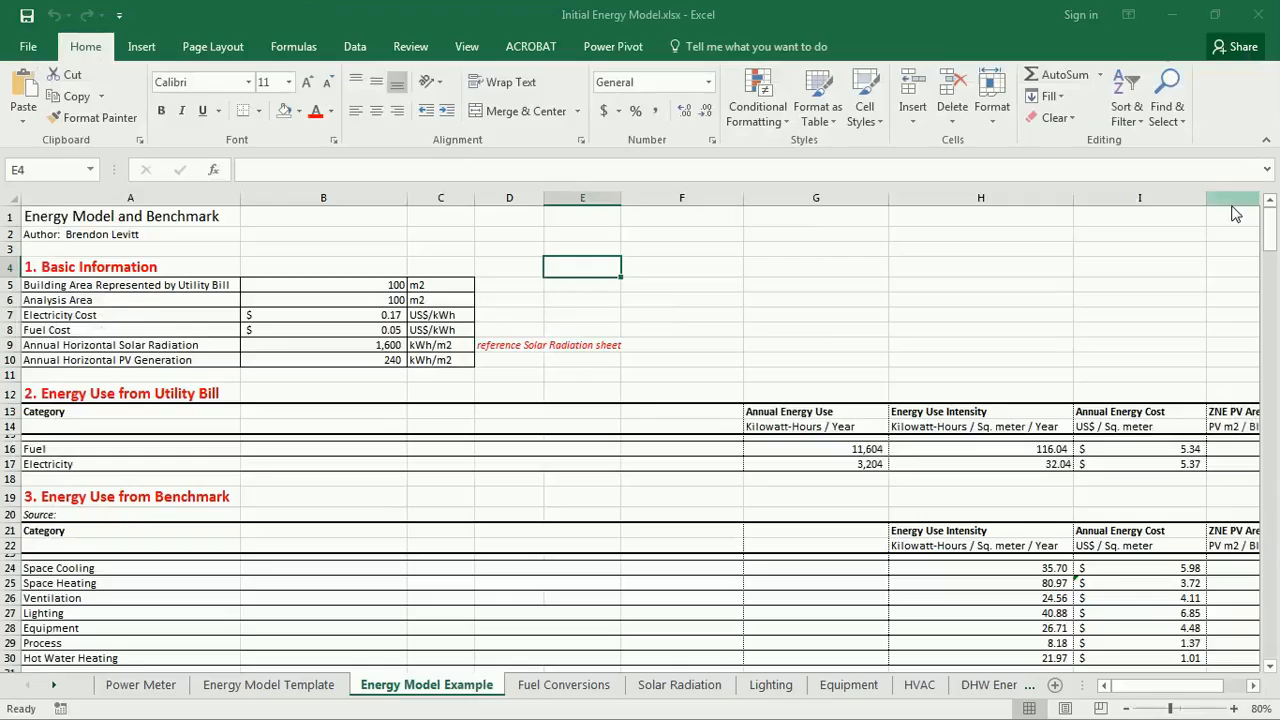
left_click(1170, 22)
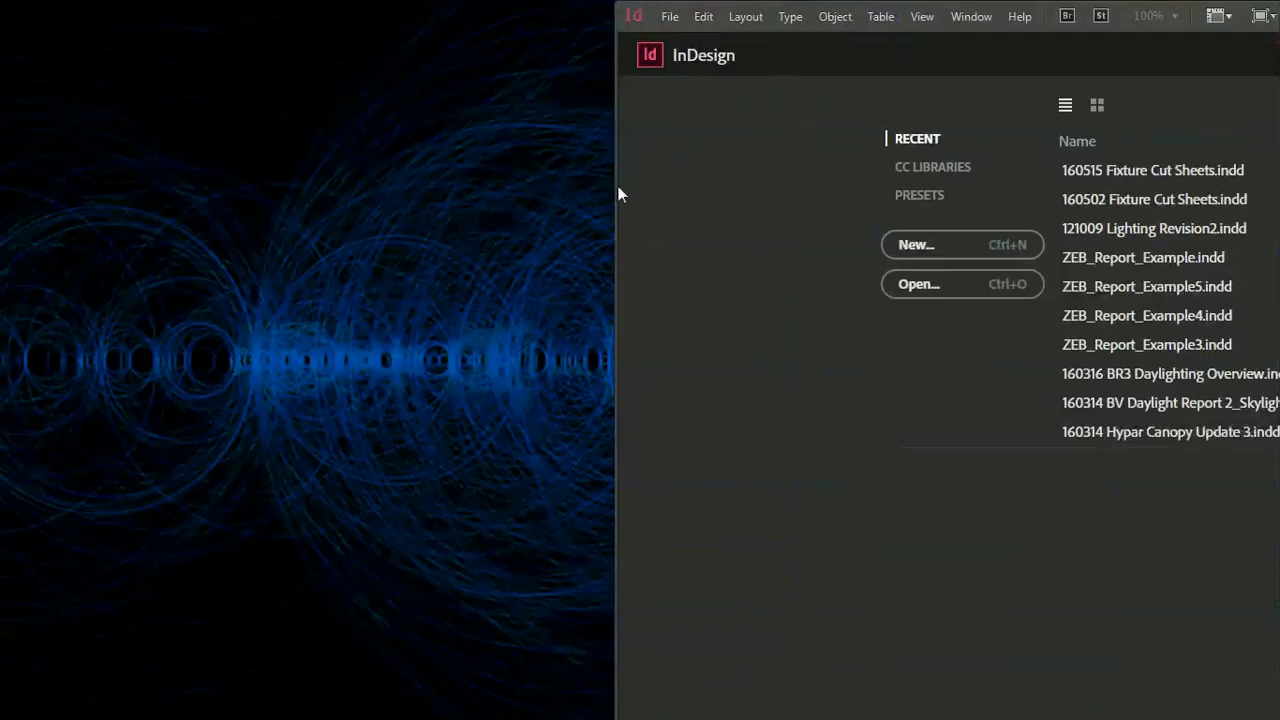
Create a one-page Tabloid landscape document with facing pages turned off, and collapse the Pages panel.
left_click_drag(616, 187, 141, 156)
left_click_drag(970, 9, 721, 9)
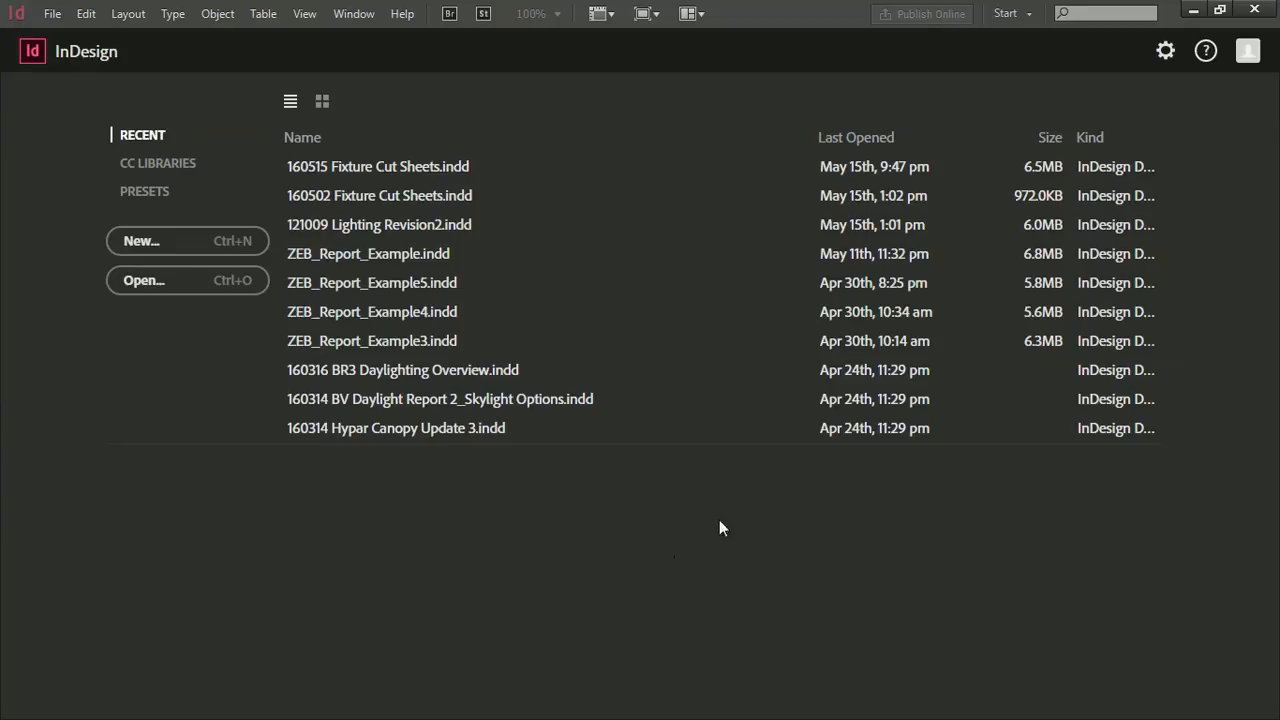
left_click(145, 239)
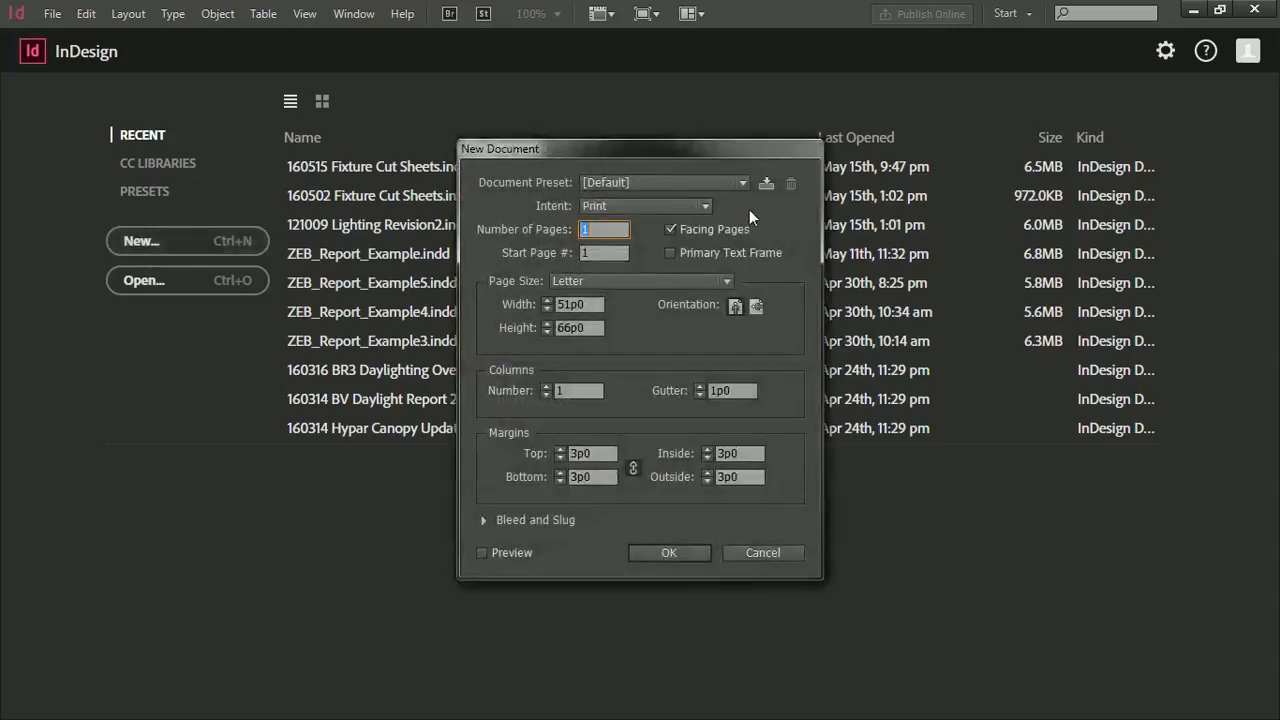
left_click(599, 281)
left_click(591, 332)
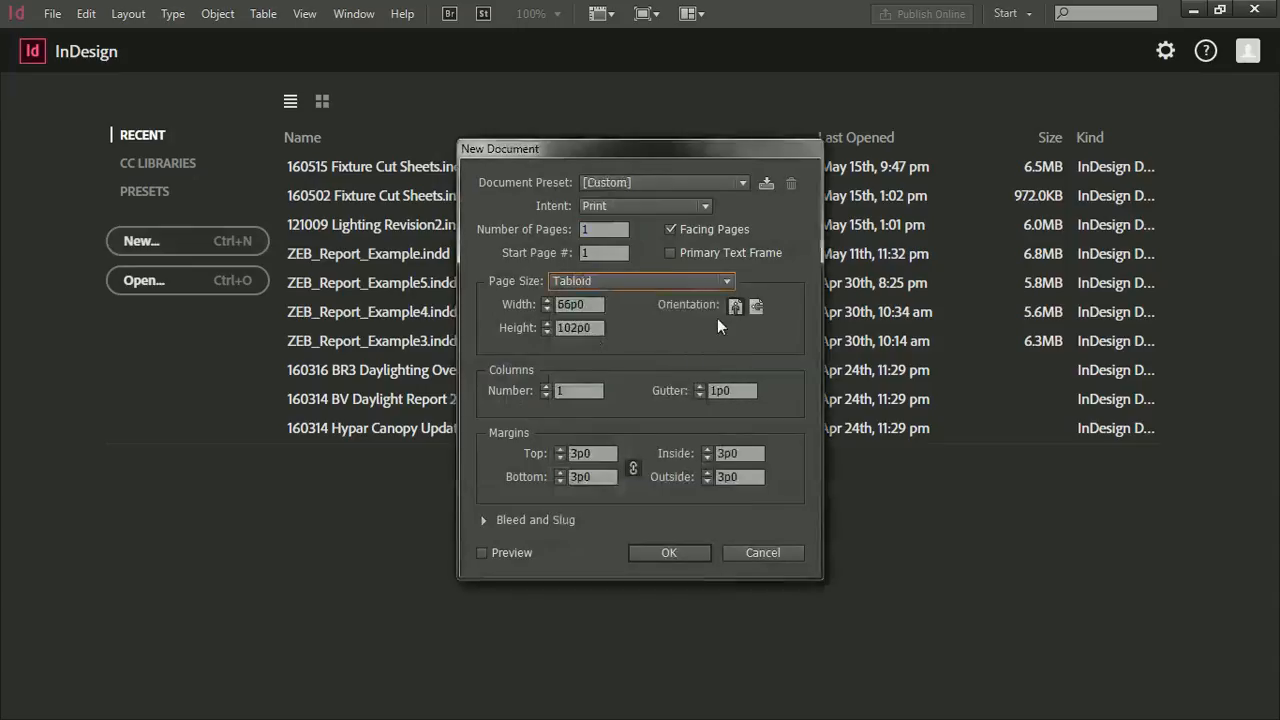
left_click(756, 306)
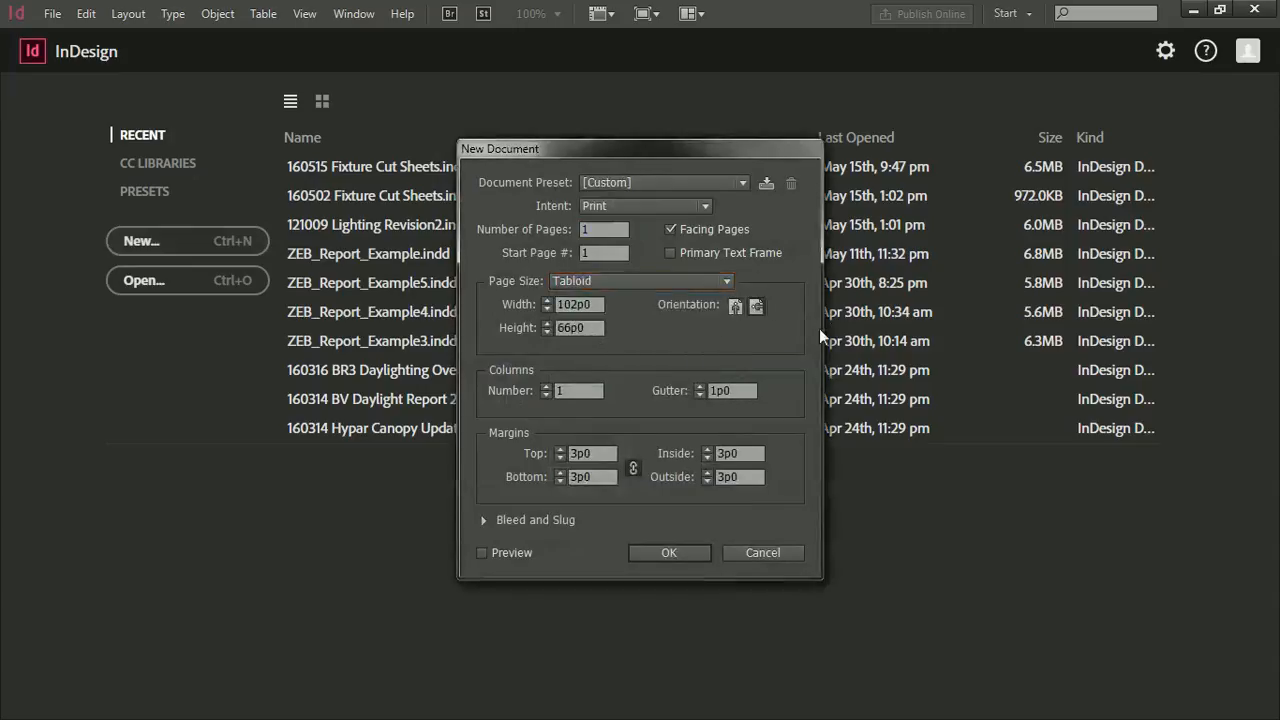
left_click(670, 229)
left_click(683, 550)
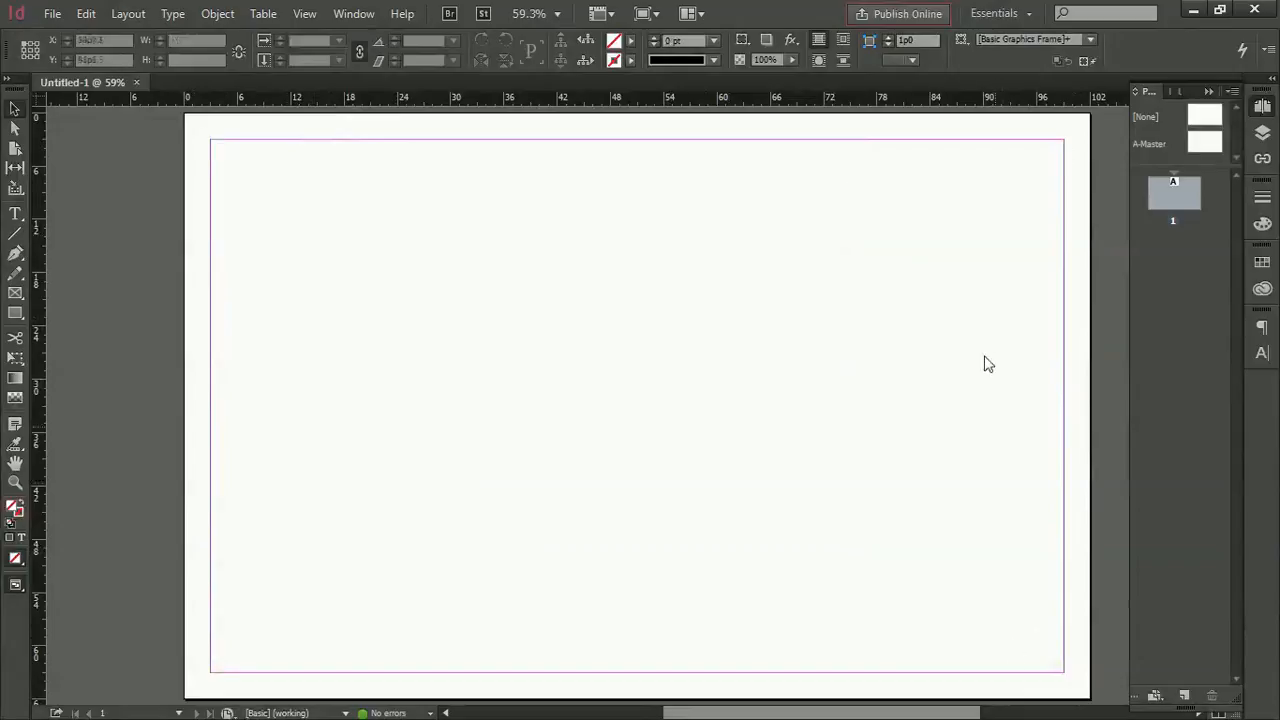
left_click(1262, 106)
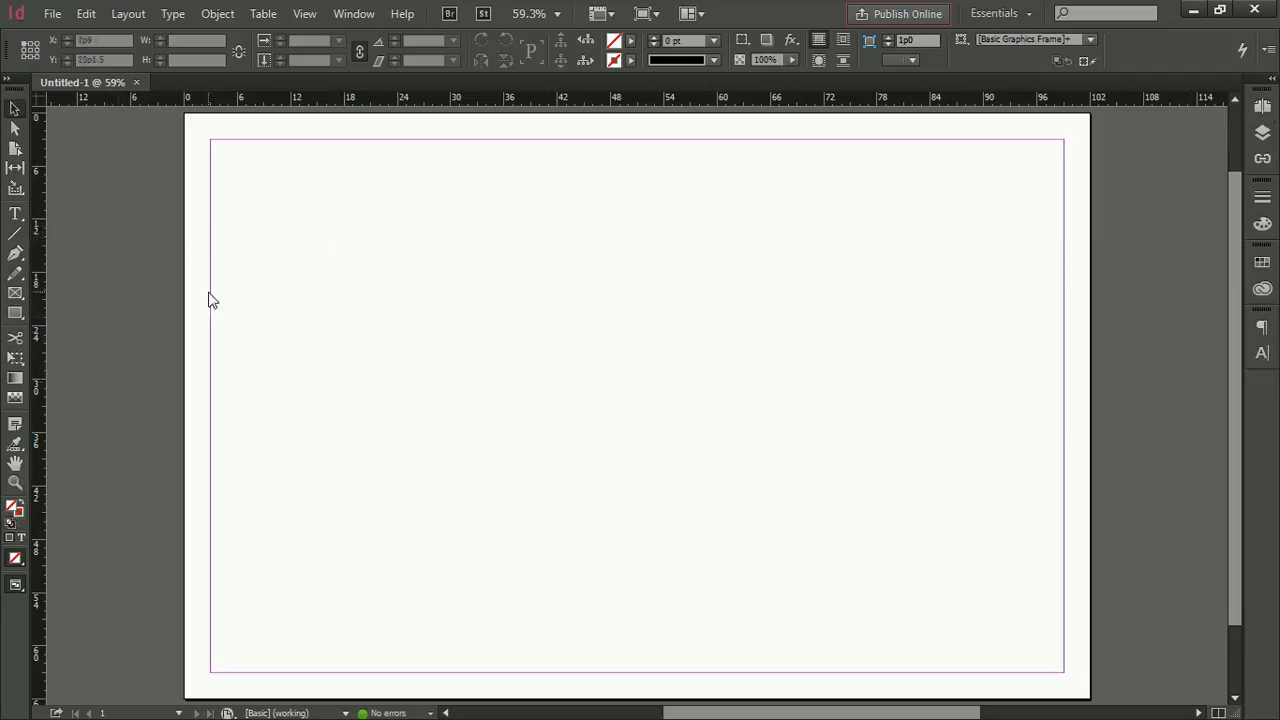
Draw a text frame about 49p7 by 22p0 in the page's upper middle and enter "This is for text.".
left_click(15, 213)
left_click_drag(347, 220, 786, 413)
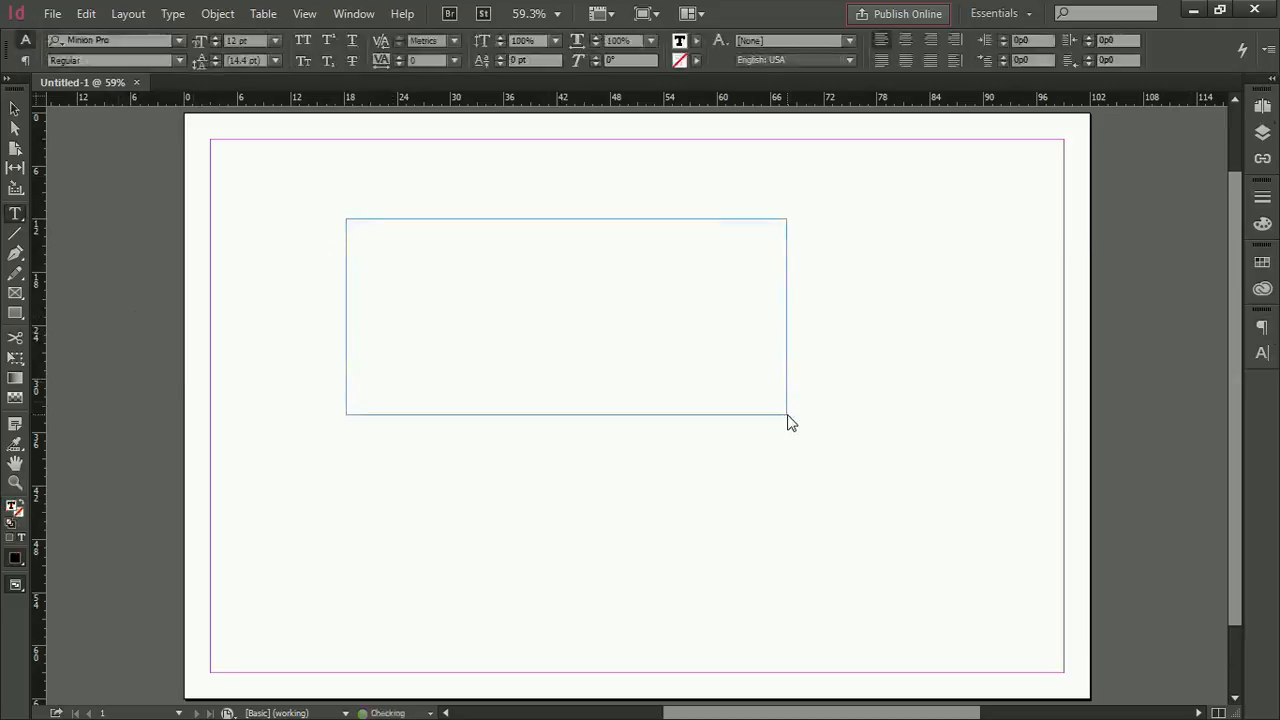
type("This is for text")
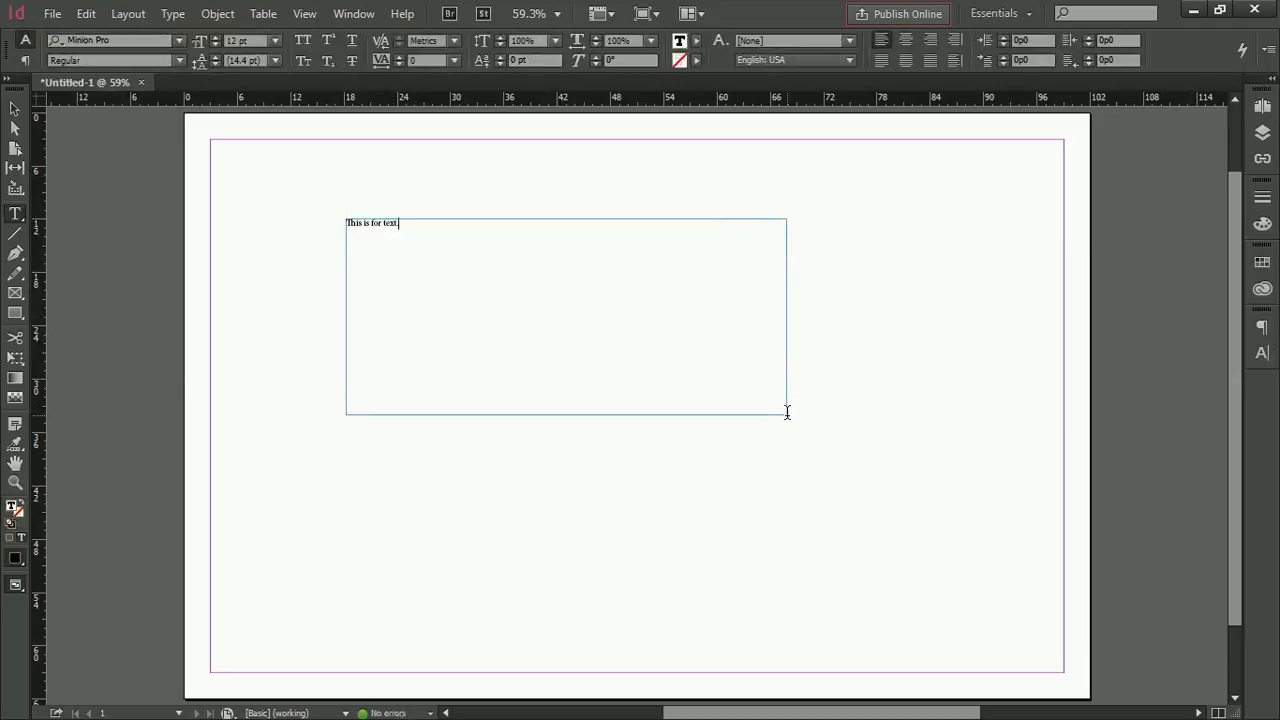
Change the font of all the text in the frame to Frutiger LT 57 Cn.
key("ctrl+a")
left_click(180, 40)
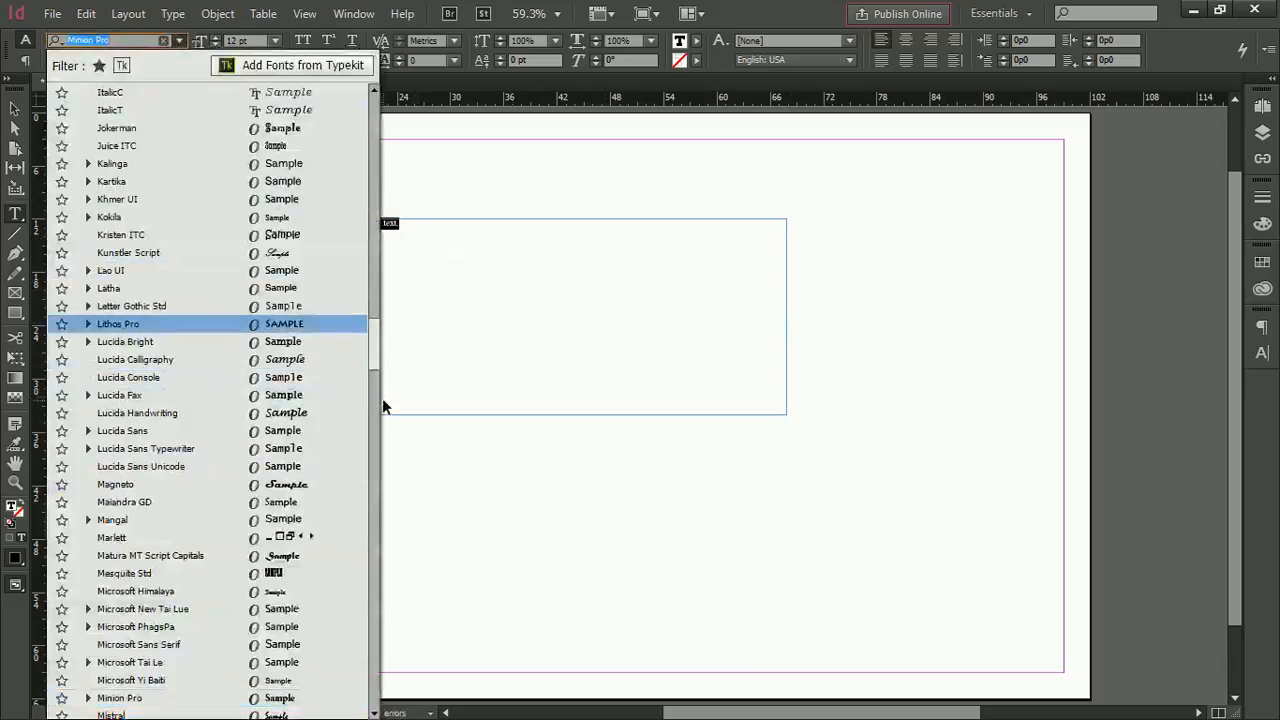
left_click_drag(372, 336, 368, 263)
scroll(368, 263, "up", 4)
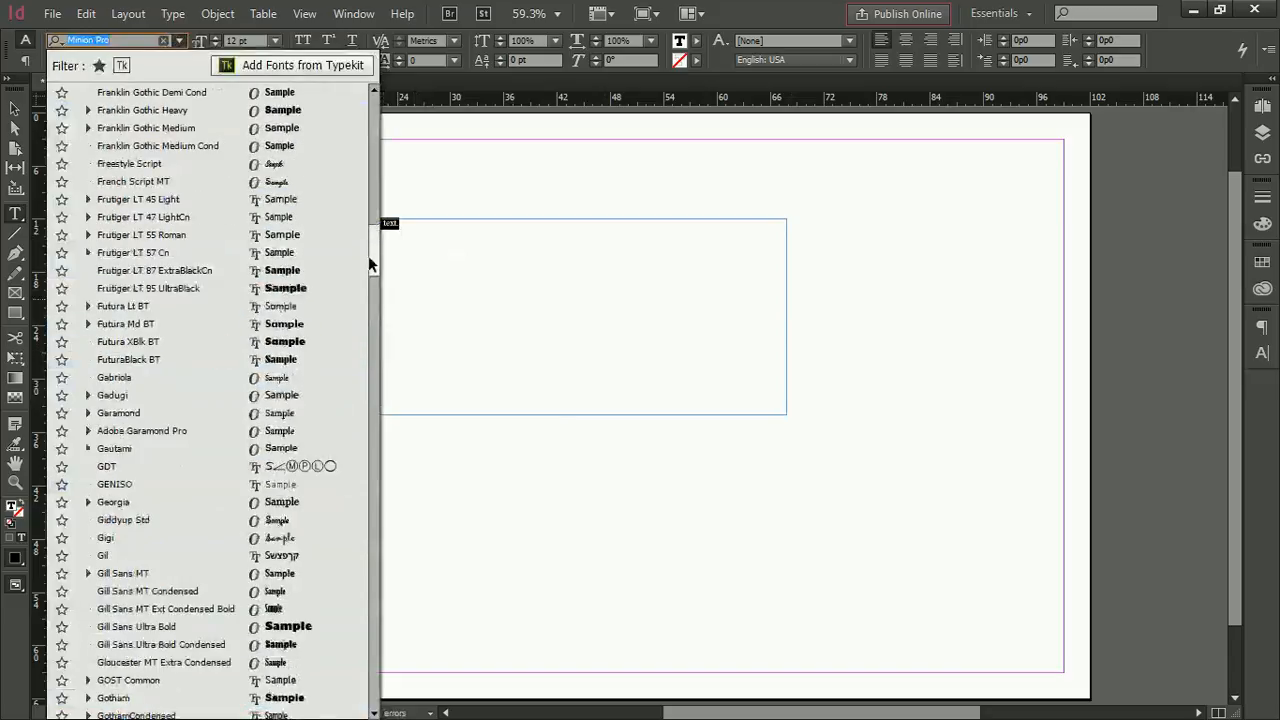
left_click(176, 219)
left_click(362, 226)
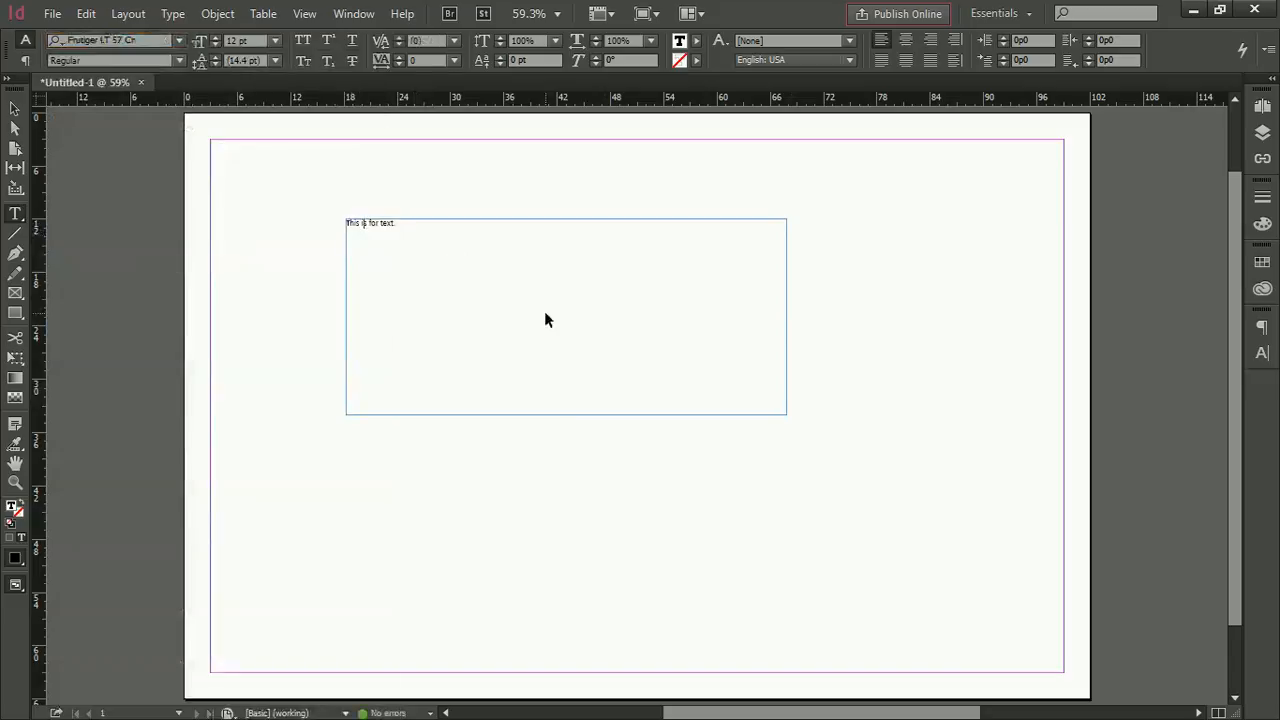
Set all the text in the frame to 24 pt and deselect the frame.
key("ctrl+a")
left_click(272, 41)
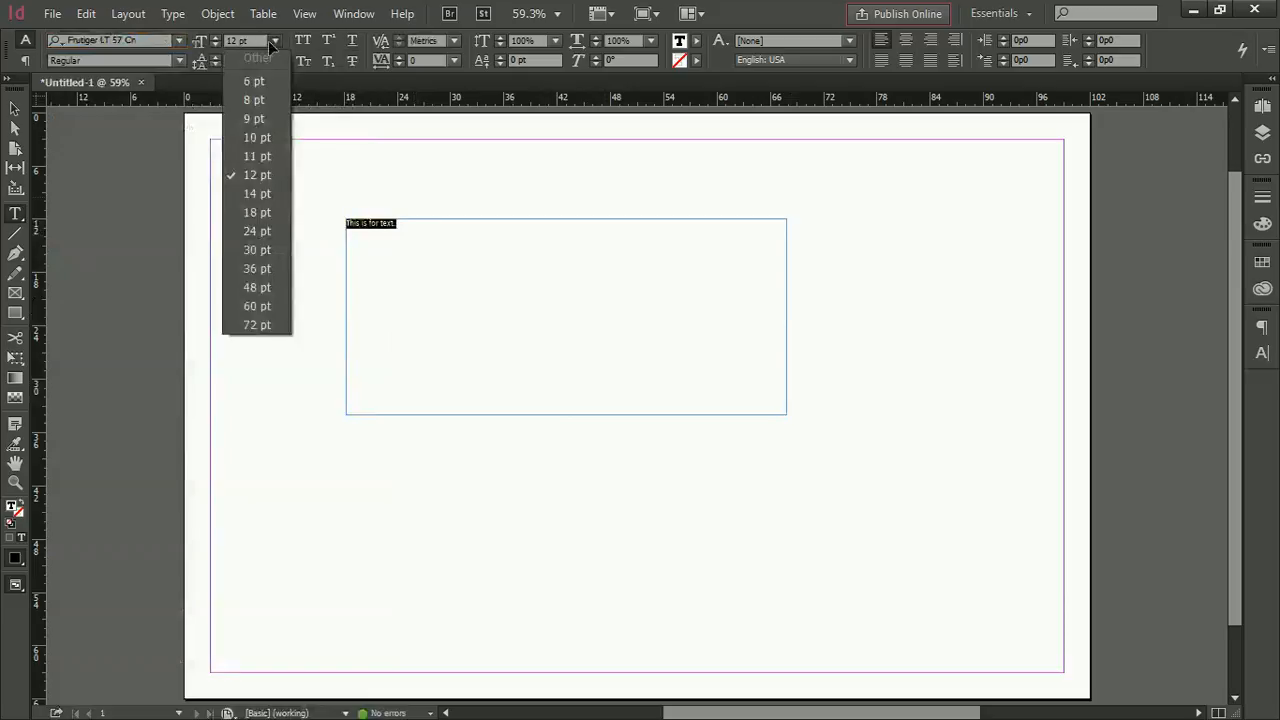
left_click(262, 231)
left_click(473, 301)
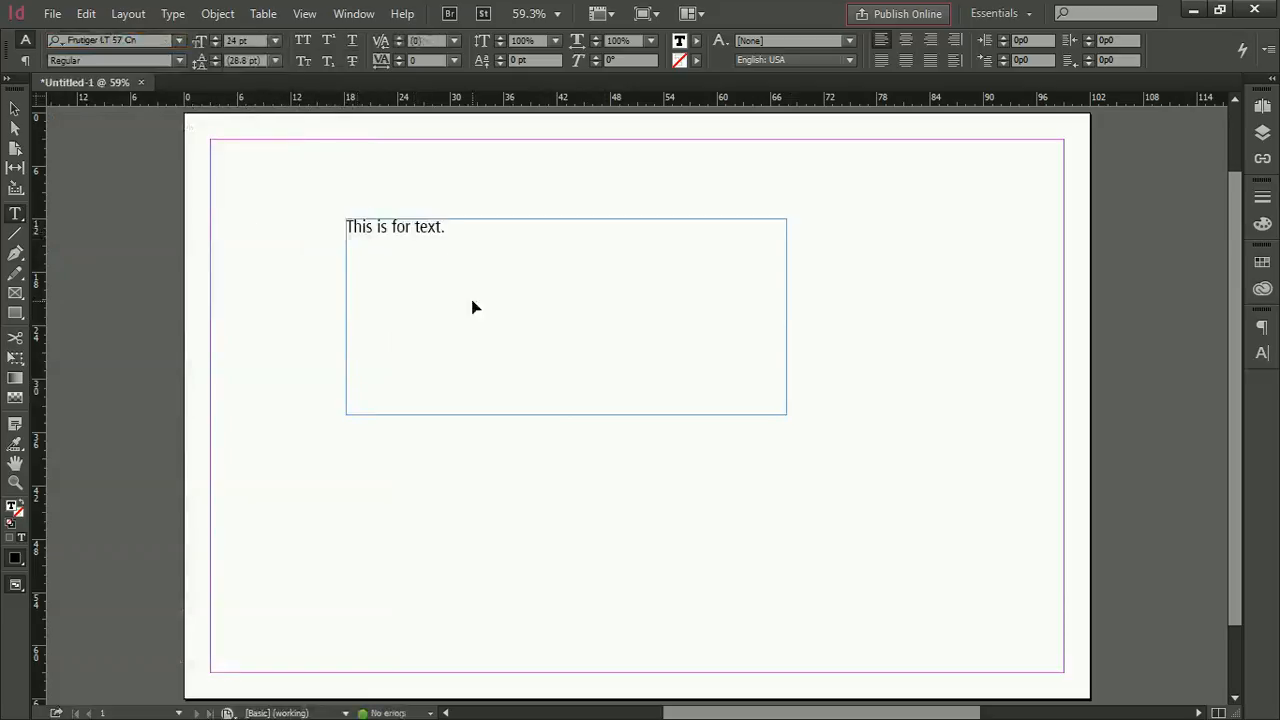
key("Escape")
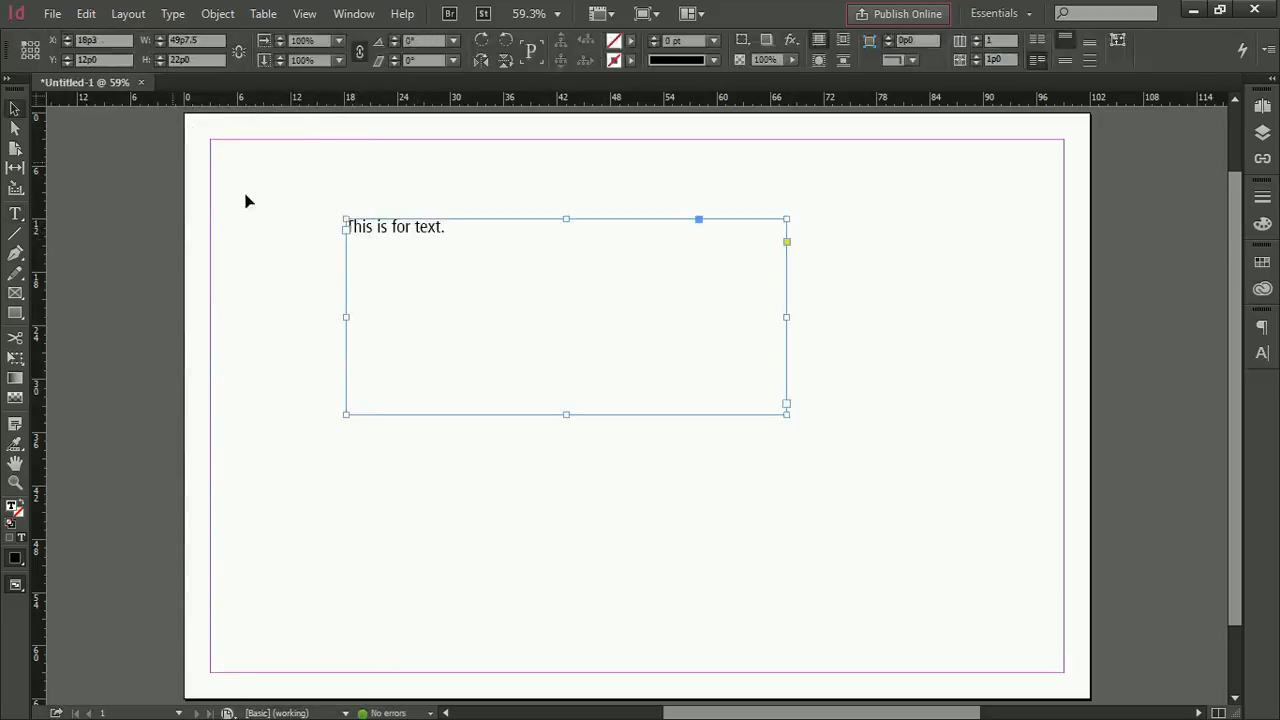
left_click(286, 254)
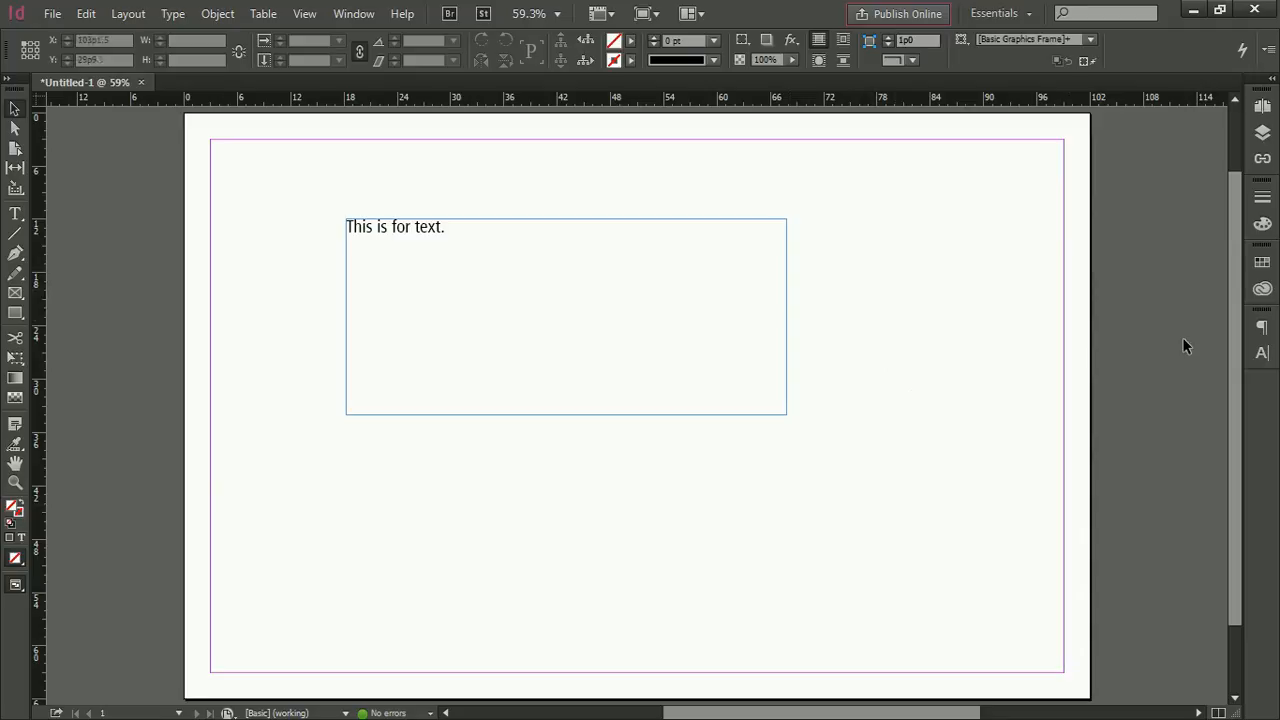
Place Initial Energy Model.pdf from the Desktop at full size and move it against the top margin on the page's right half.
key("ctrl+d")
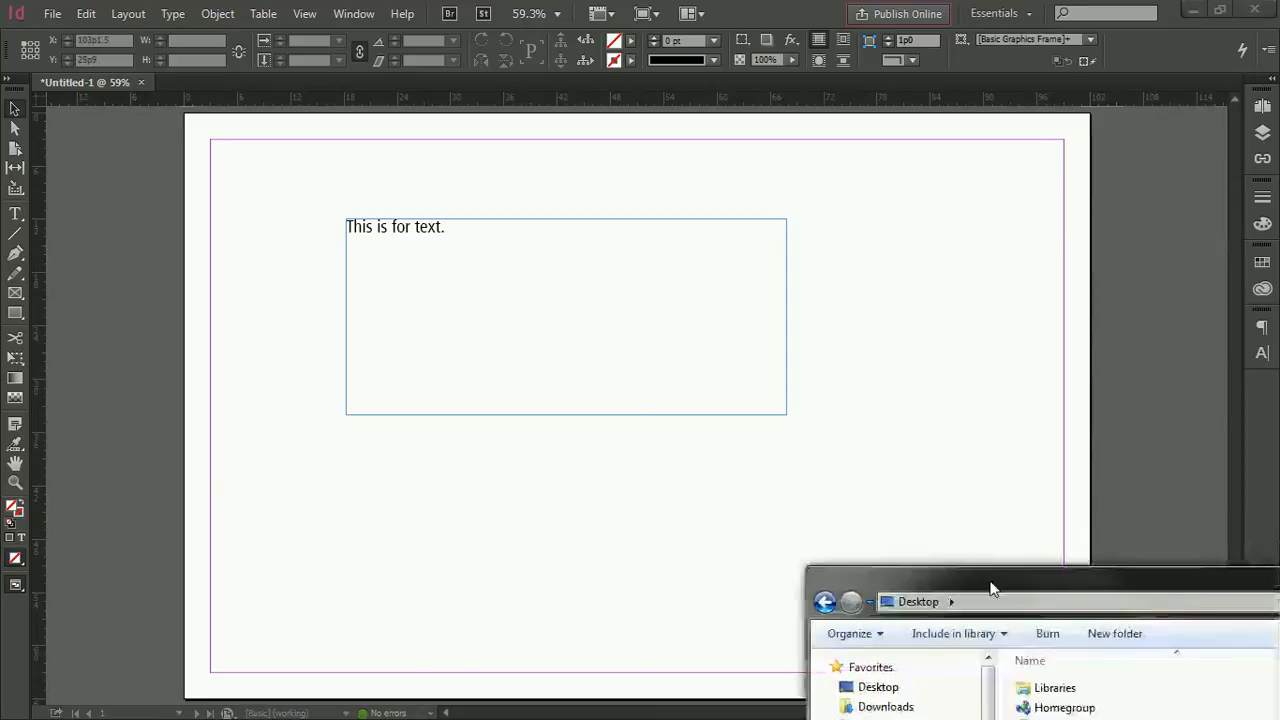
left_click_drag(991, 586, 2, 200)
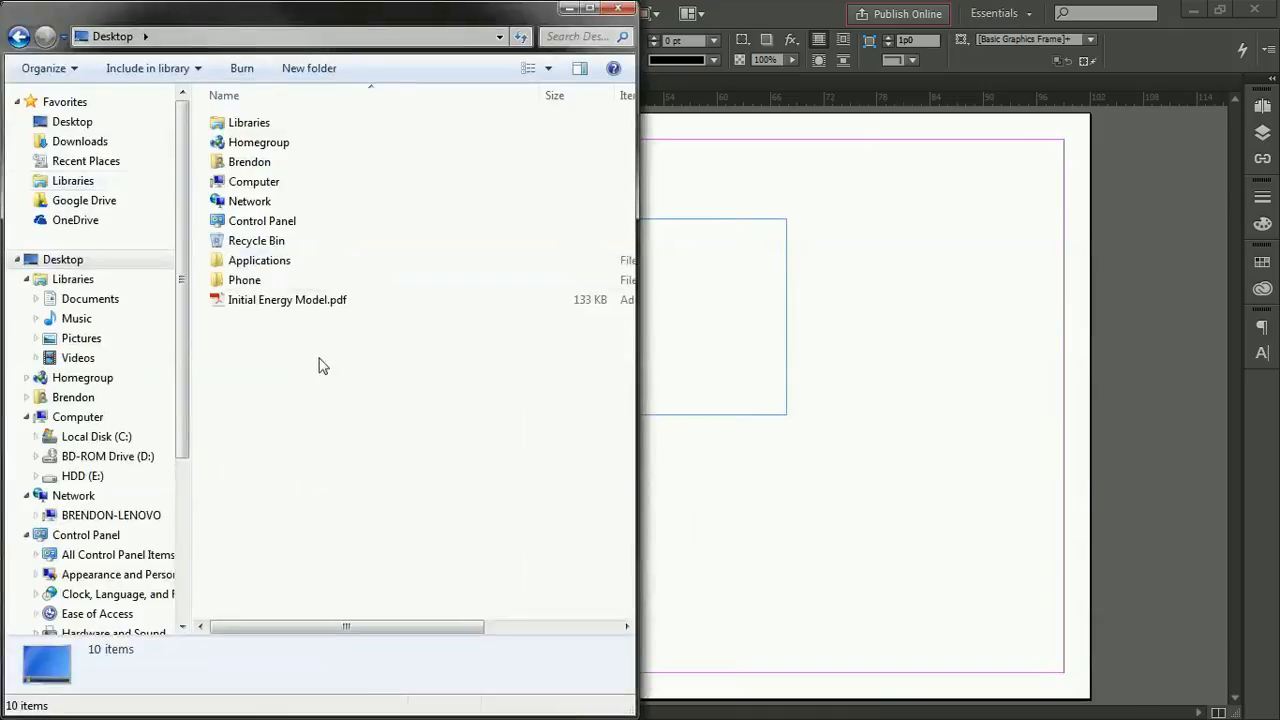
left_click(285, 303)
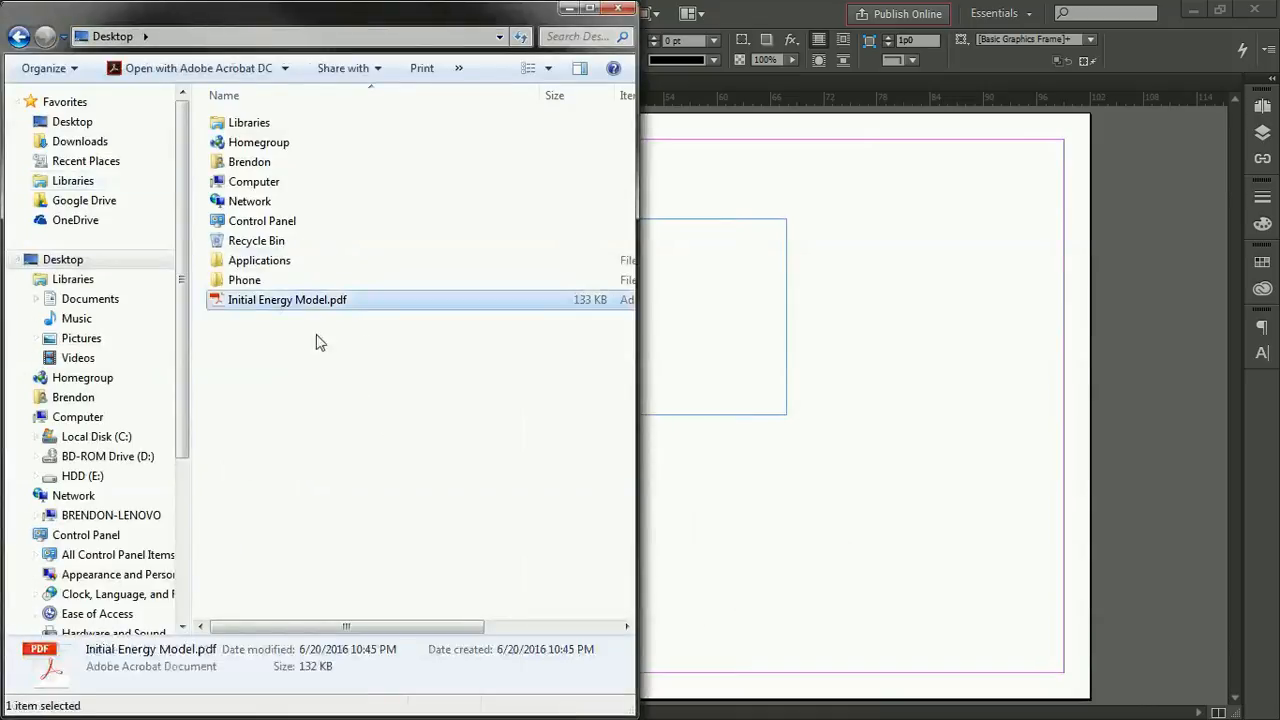
left_click_drag(318, 300, 876, 316)
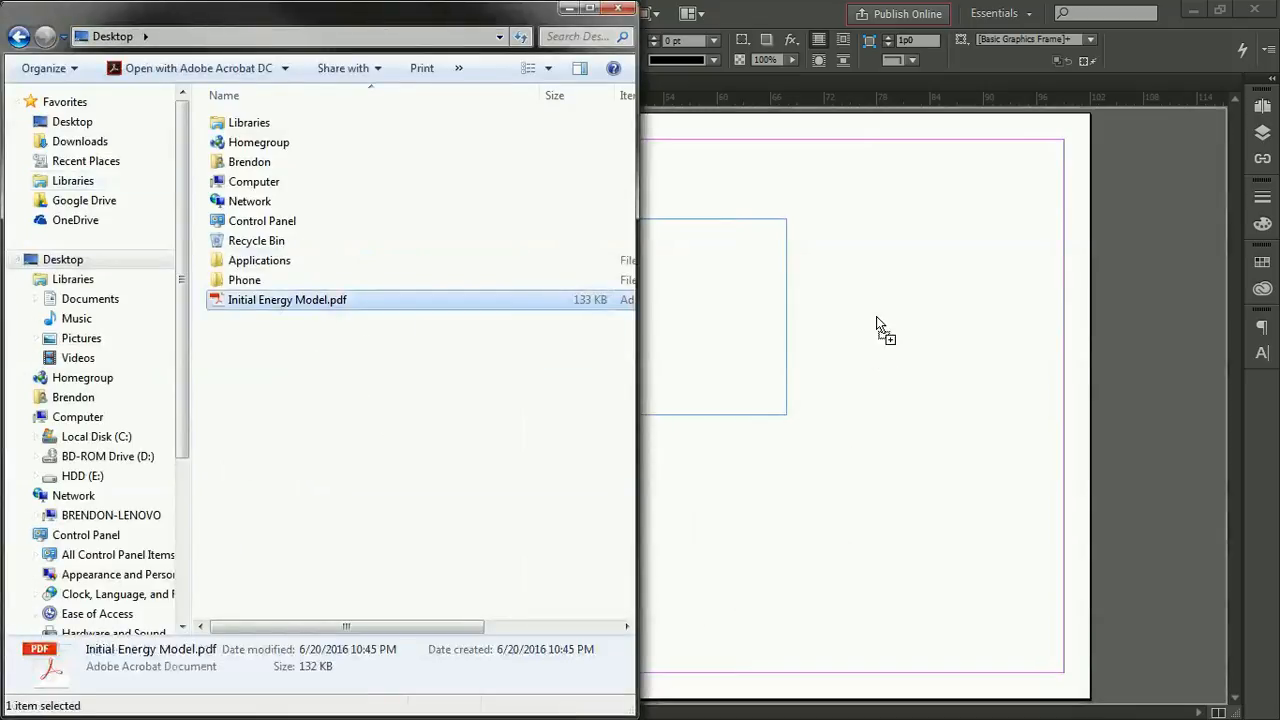
left_click(840, 278)
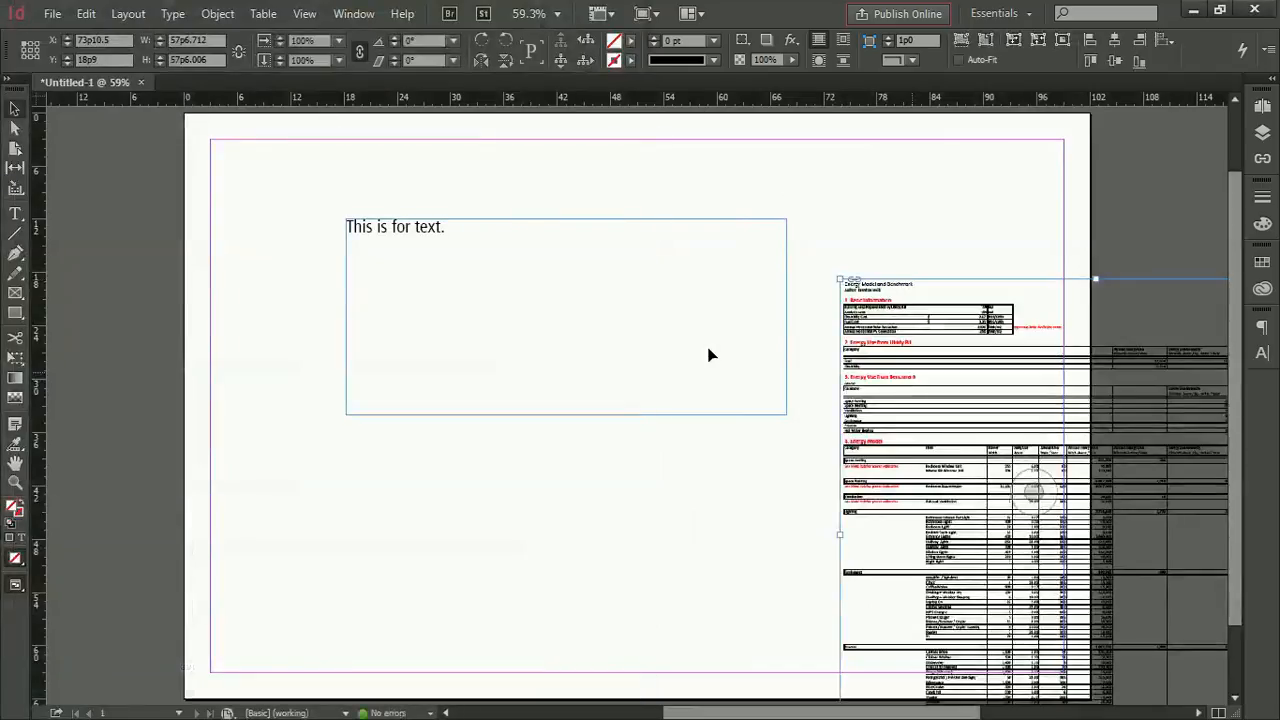
left_click_drag(915, 379, 596, 240)
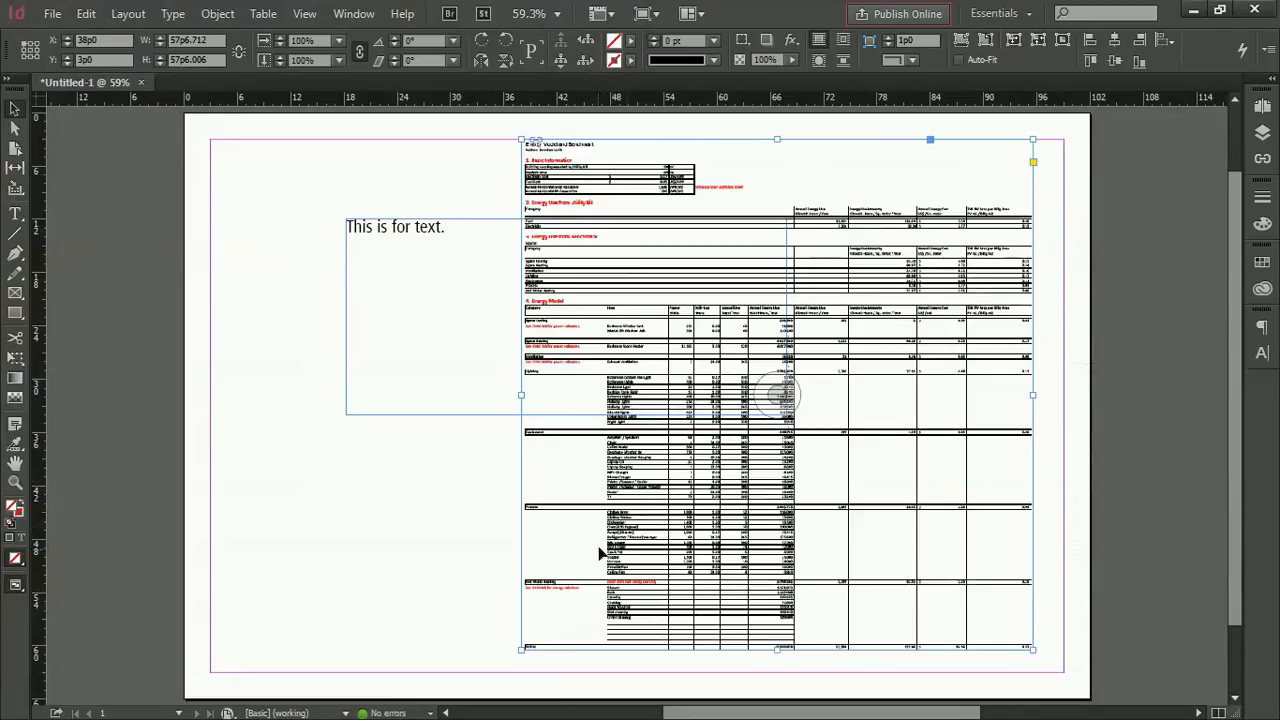
left_click(451, 565)
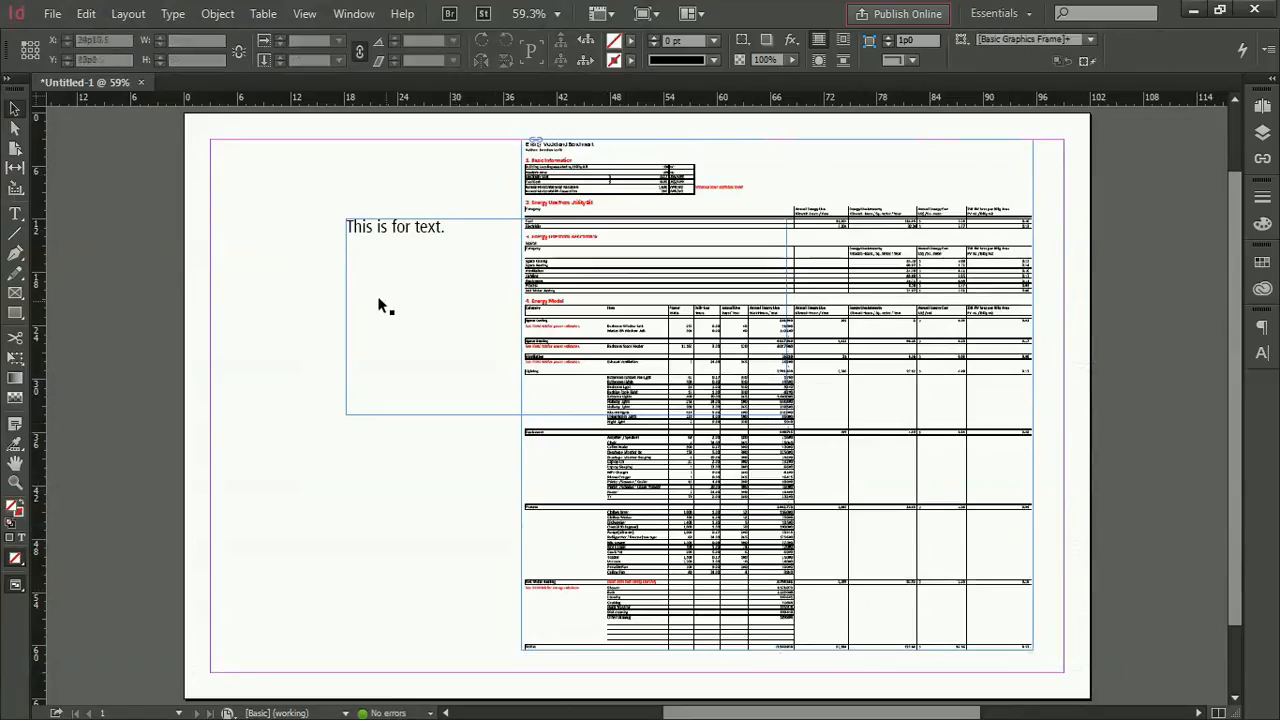
Shrink the text frame to about 13p1 by 4p3 and move it into the upper-left corner of the margins.
left_click(780, 395)
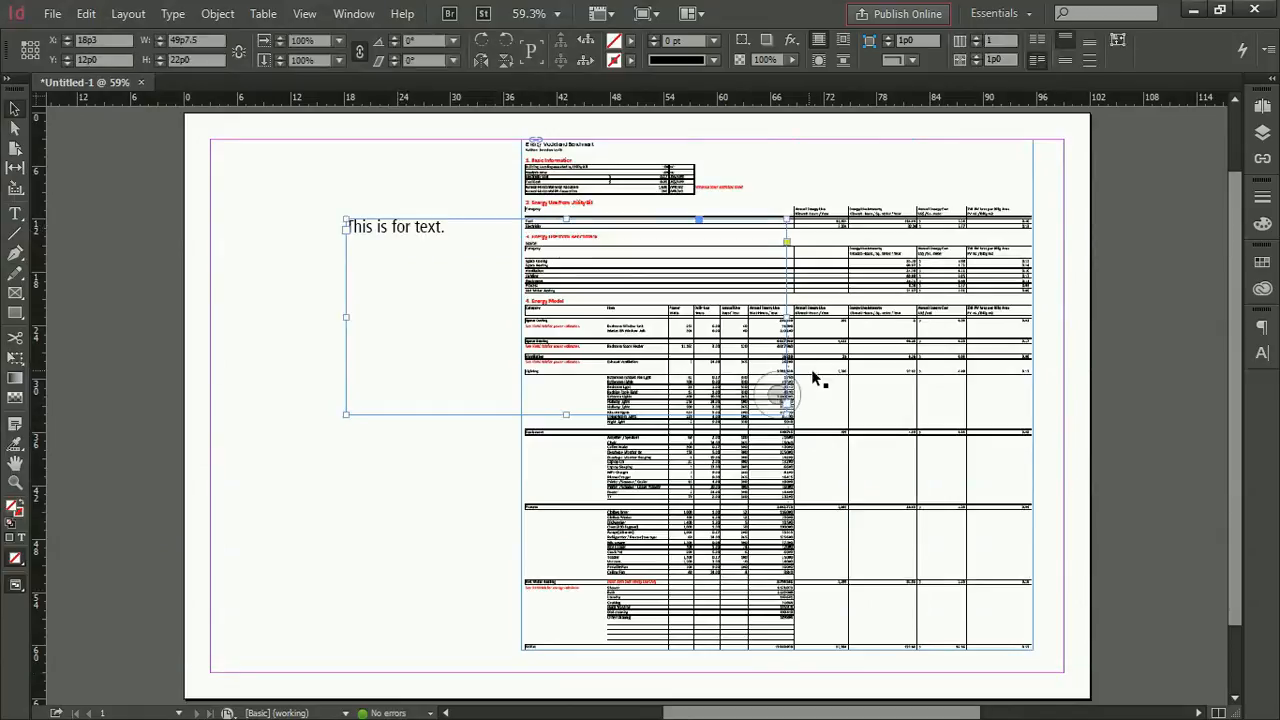
left_click_drag(786, 414, 461, 257)
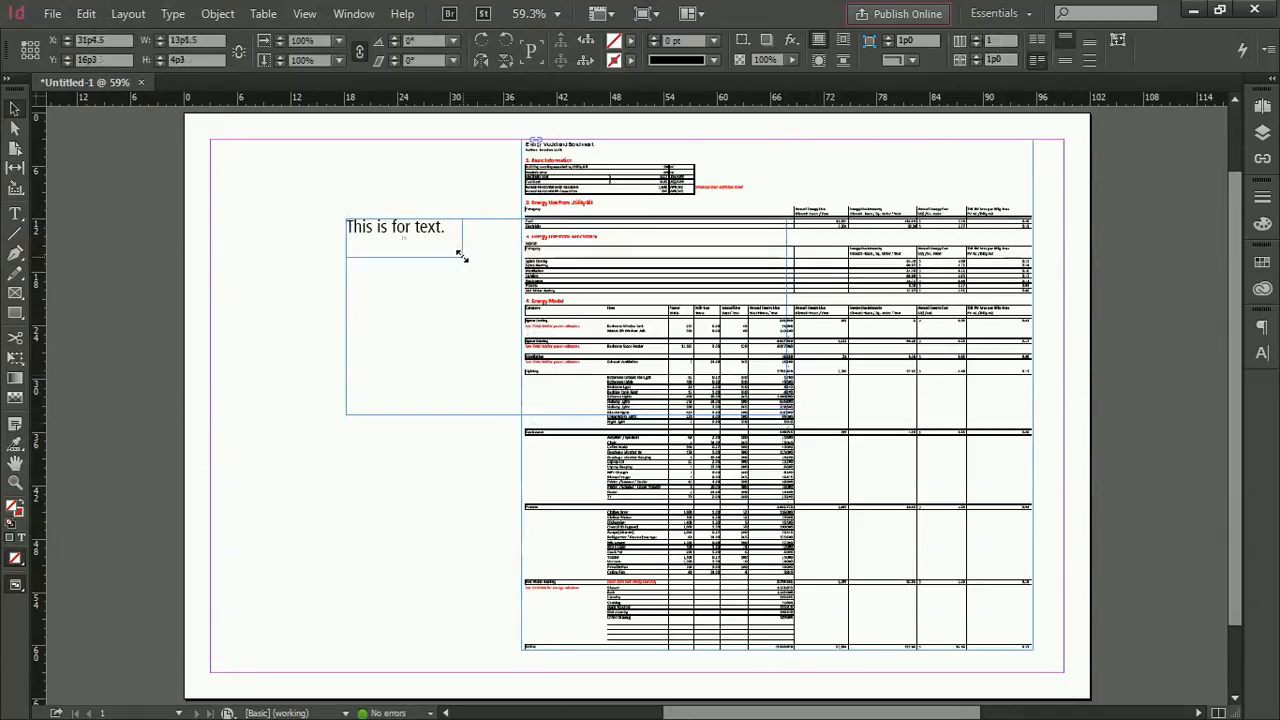
left_click_drag(395, 219, 259, 140)
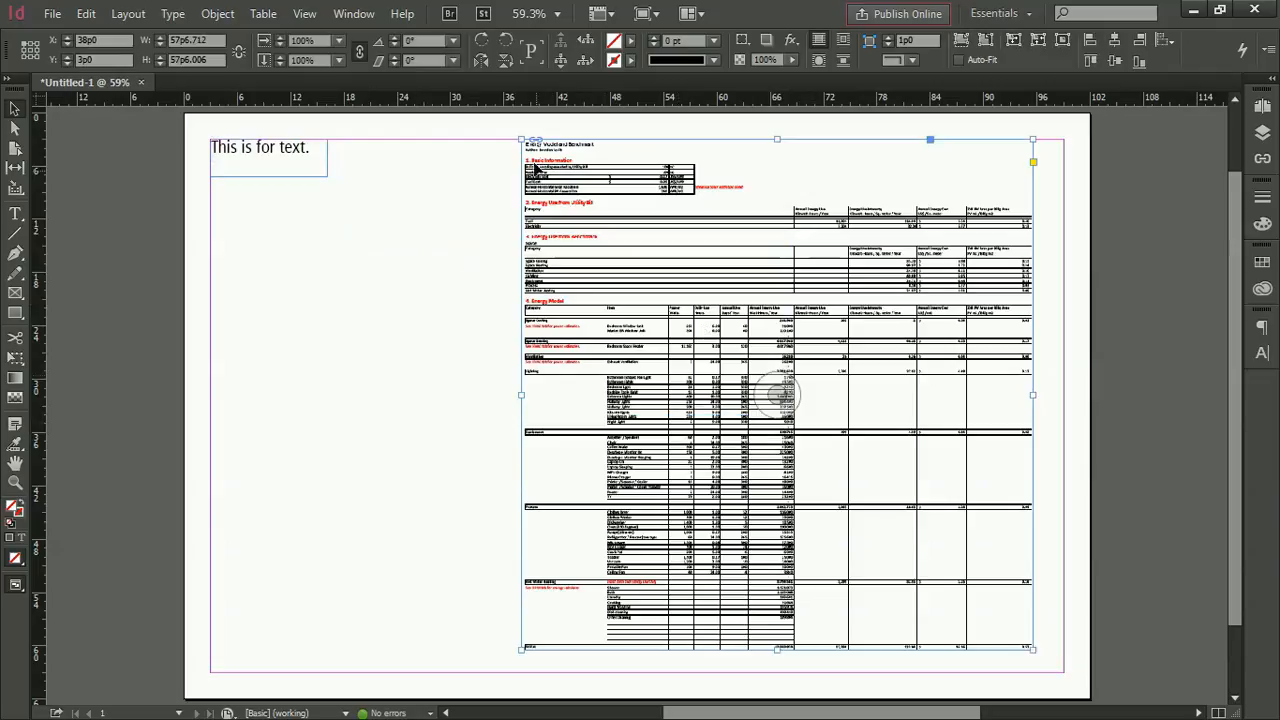
Try cropping the placed PDF from its upper-left corner to about 44p by 42p, and undo the crop.
left_click_drag(518, 137, 642, 278)
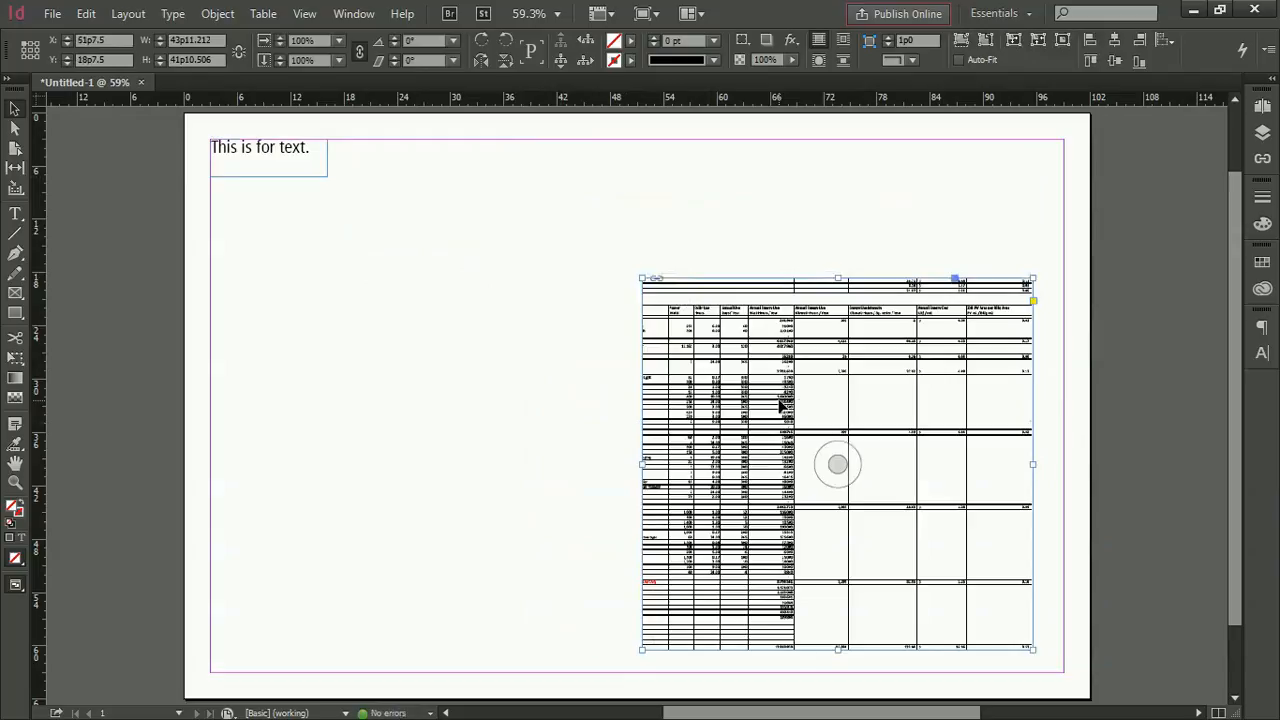
key("ctrl+z")
key("ctrl+z")
left_click(369, 261)
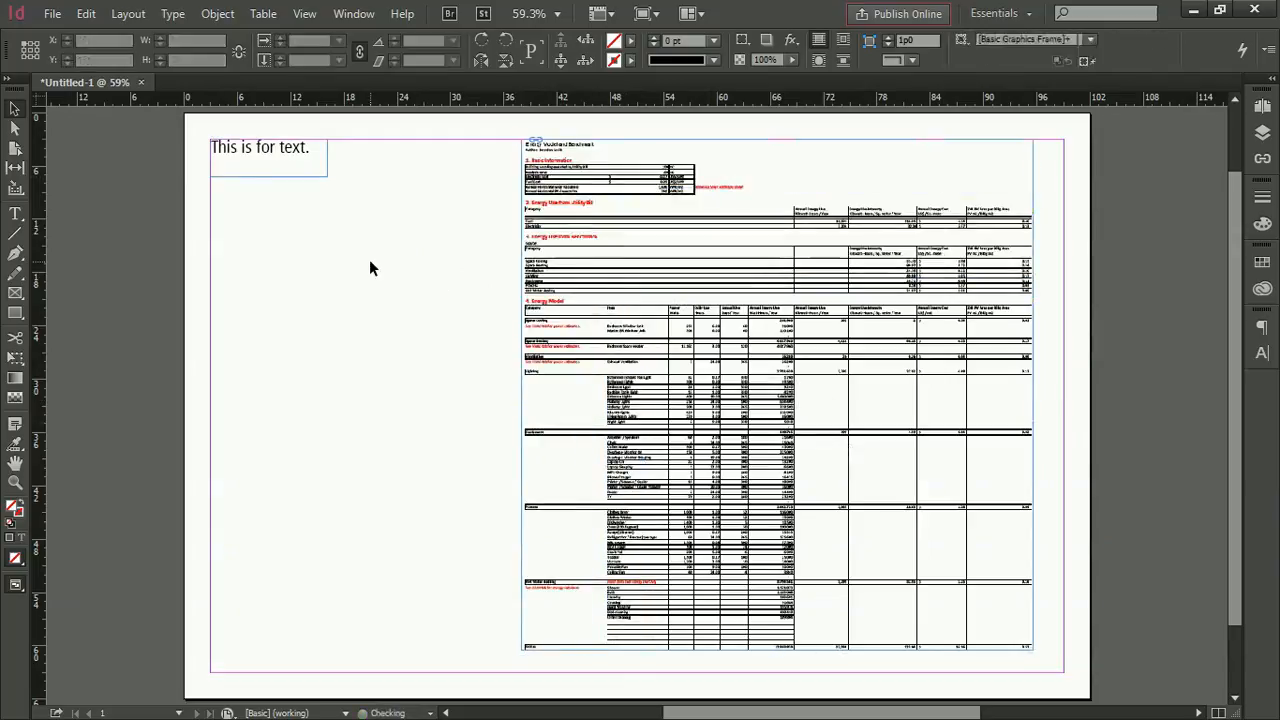
Scale the placed PDF and its frame down proportionally from the upper-left corner to about 41p9 wide.
left_click(588, 272)
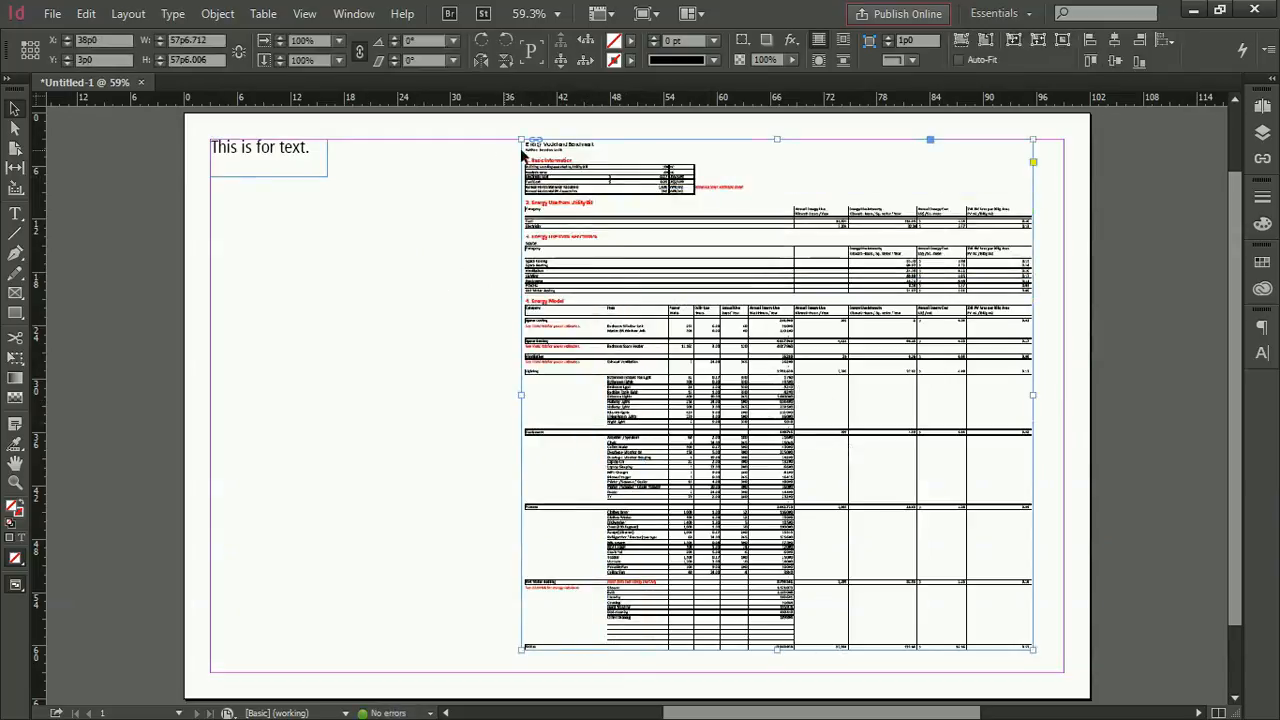
left_click_drag(523, 143, 660, 280)
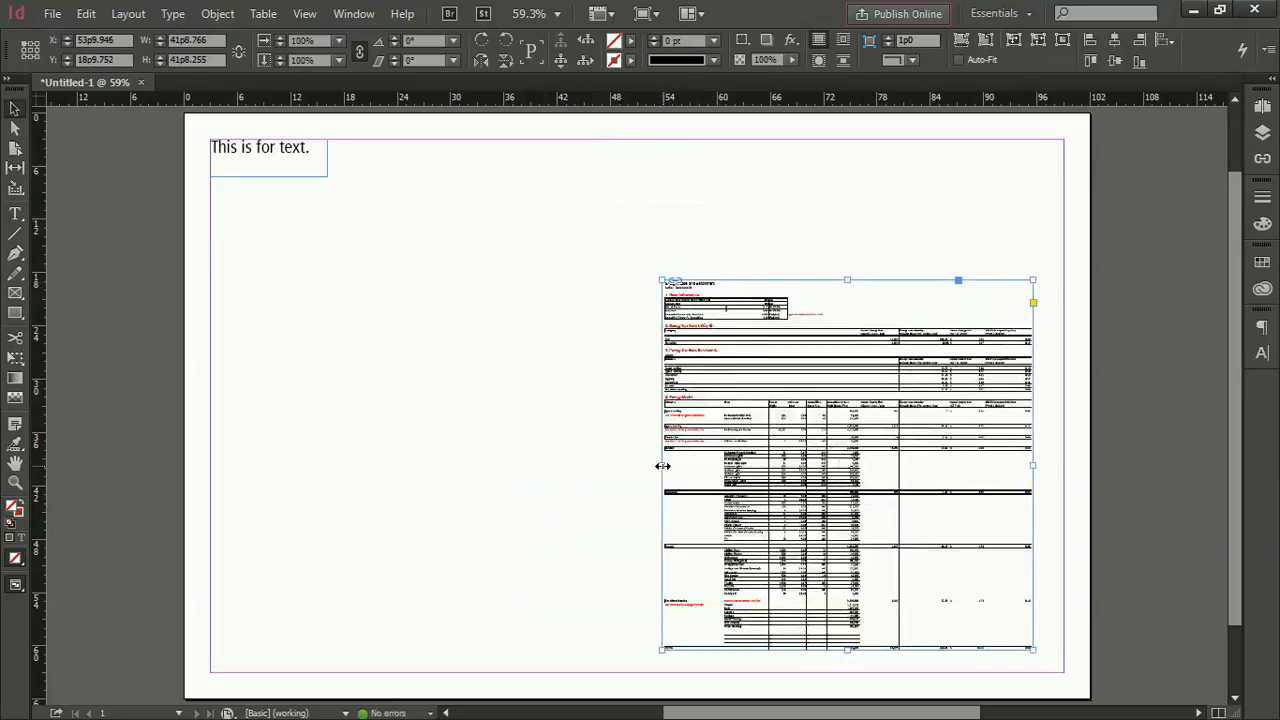
Try stretching the placed PDF non-proportionally to about 66p9 wide and 58p4 high, and undo both stretches.
left_click_drag(660, 465, 437, 437)
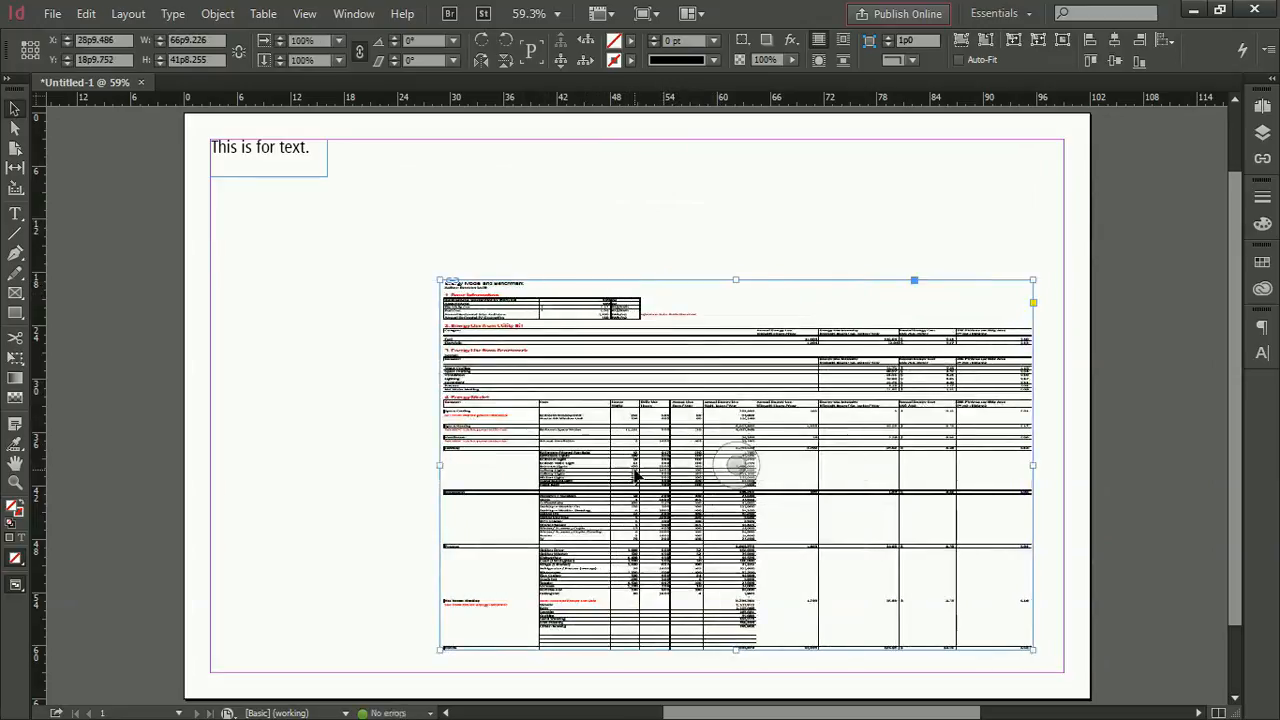
left_click_drag(737, 278, 757, 152)
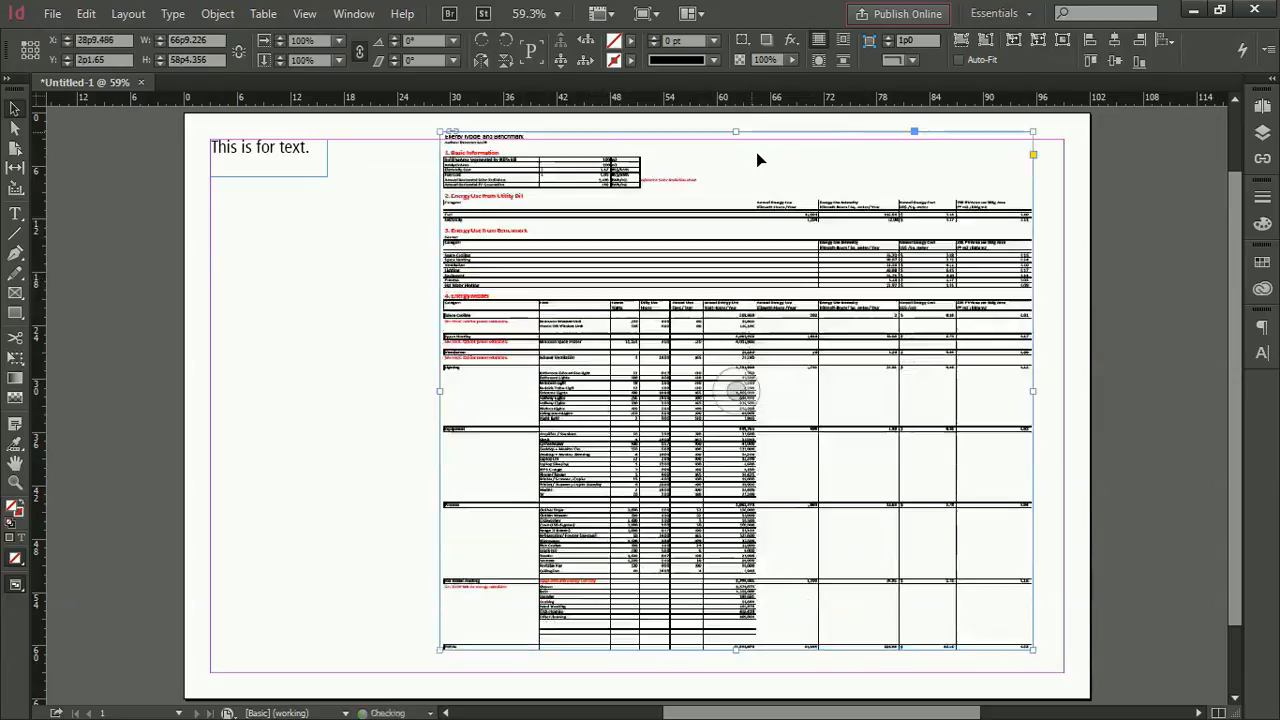
key("ctrl+z")
key("ctrl+z")
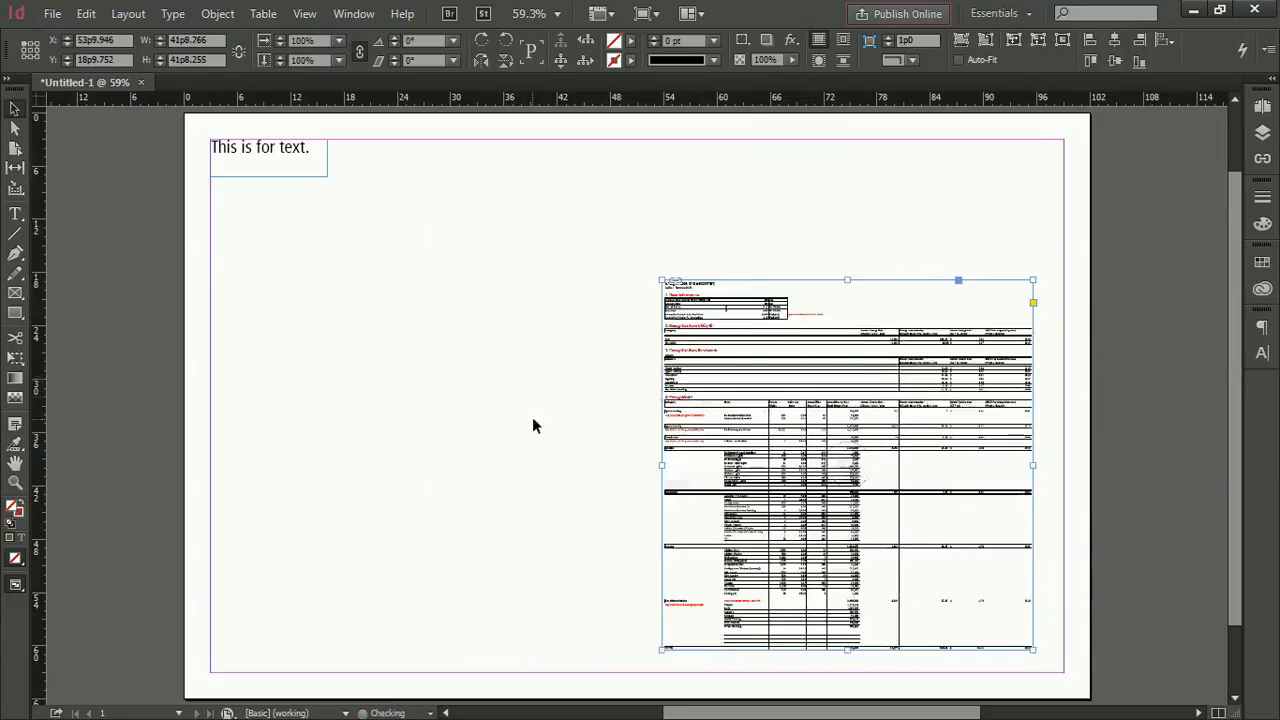
Enlarge the placed PDF proportionally until its top edge meets the top margin again, and deselect it.
left_click(588, 401)
left_click_drag(659, 280, 522, 140)
left_click(403, 358)
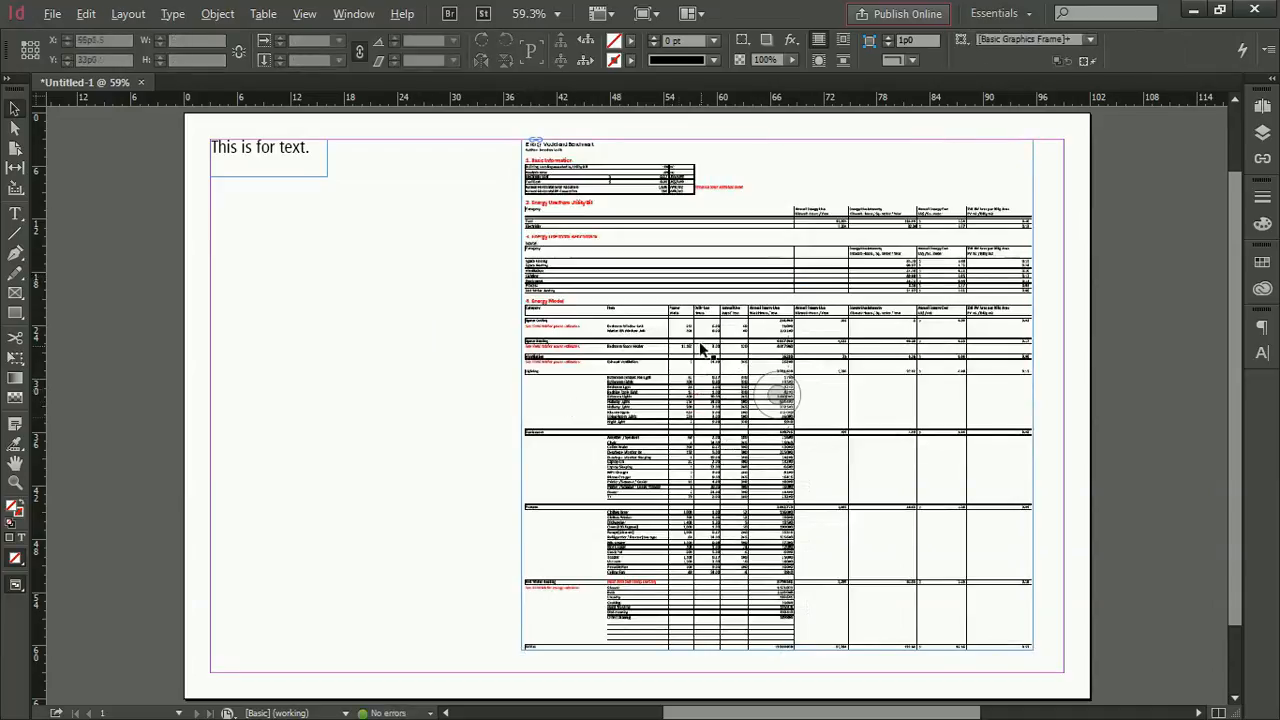
Examine the display quality of the Energy Model table in the placed PDF up close.
scroll(702, 343, "up", 1)
scroll(702, 343, "up", 4)
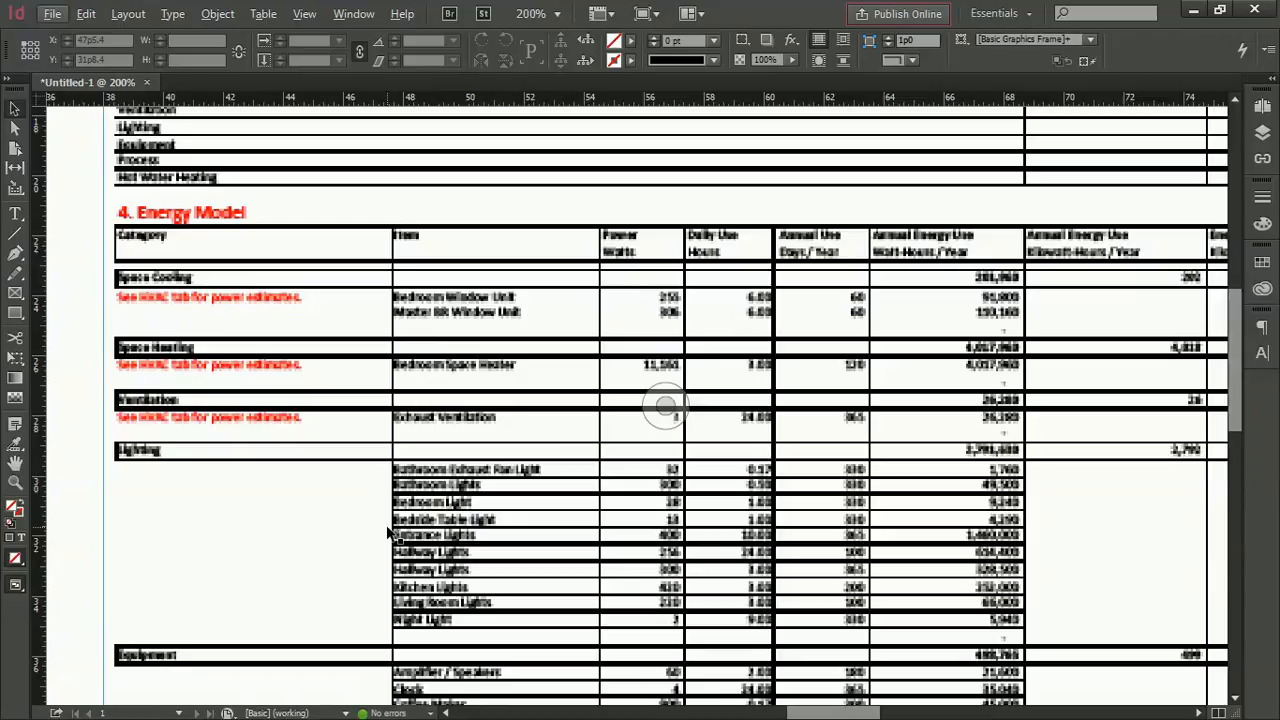
scroll(443, 543, "down", 4)
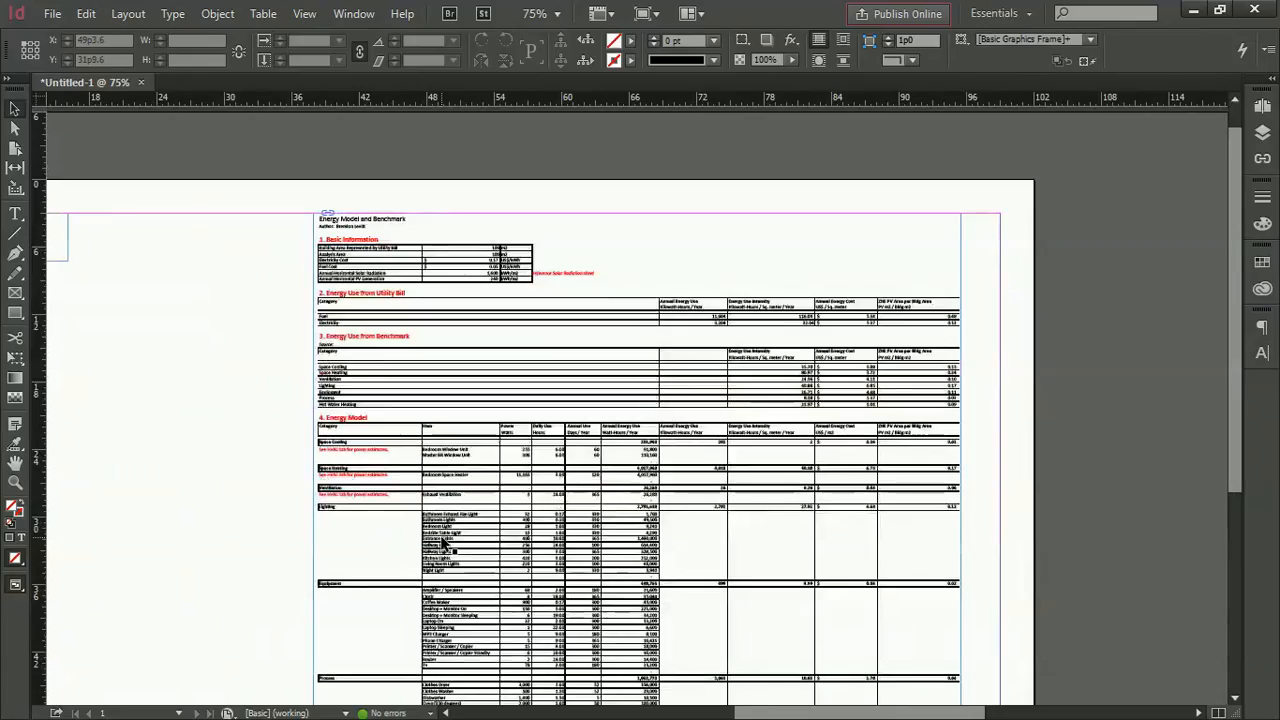
Turn on Overprint Preview and examine the placed PDF's text and table lines, both close up and at page scale.
scroll(413, 421, "up", 2)
scroll(413, 421, "up", 4)
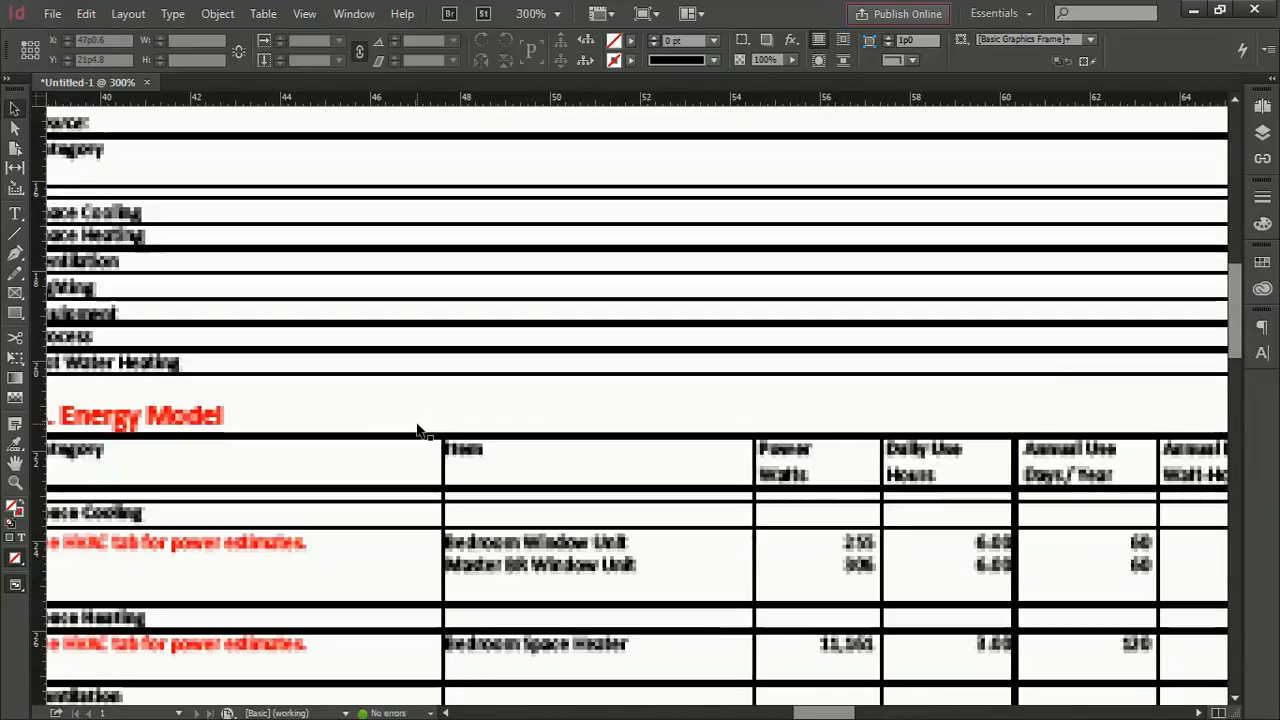
scroll(533, 428, "down", 2)
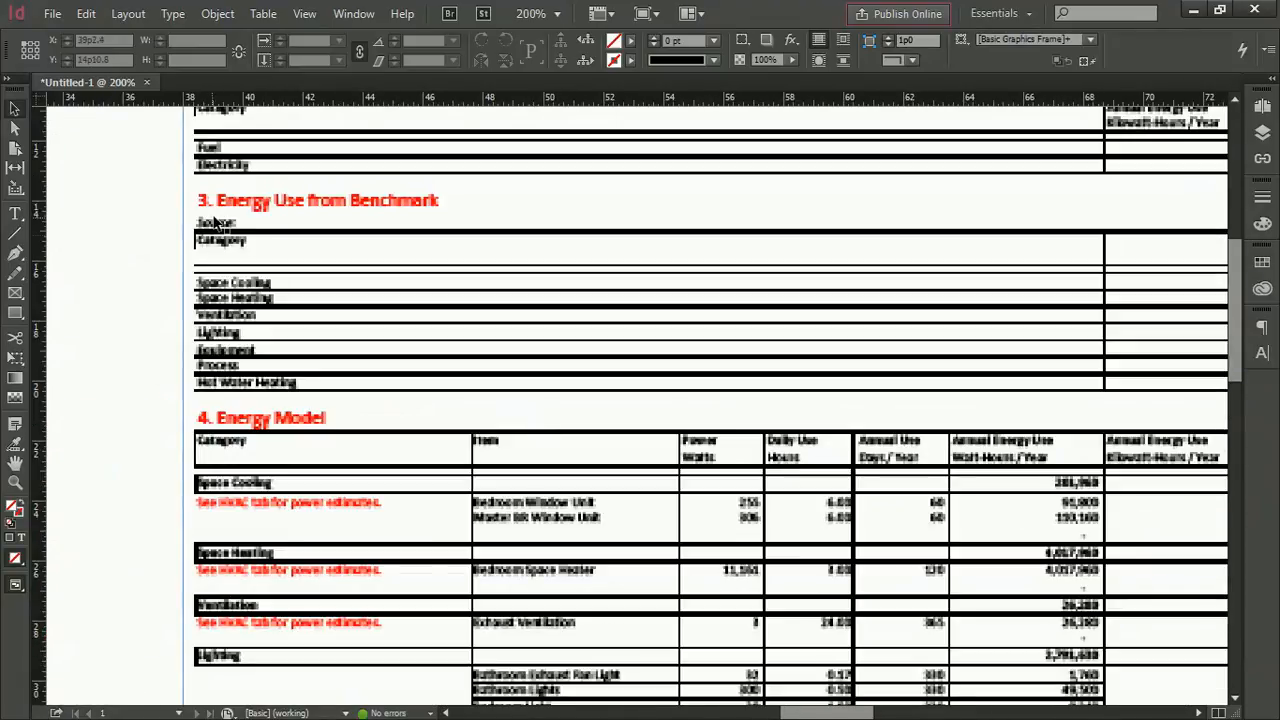
left_click(304, 13)
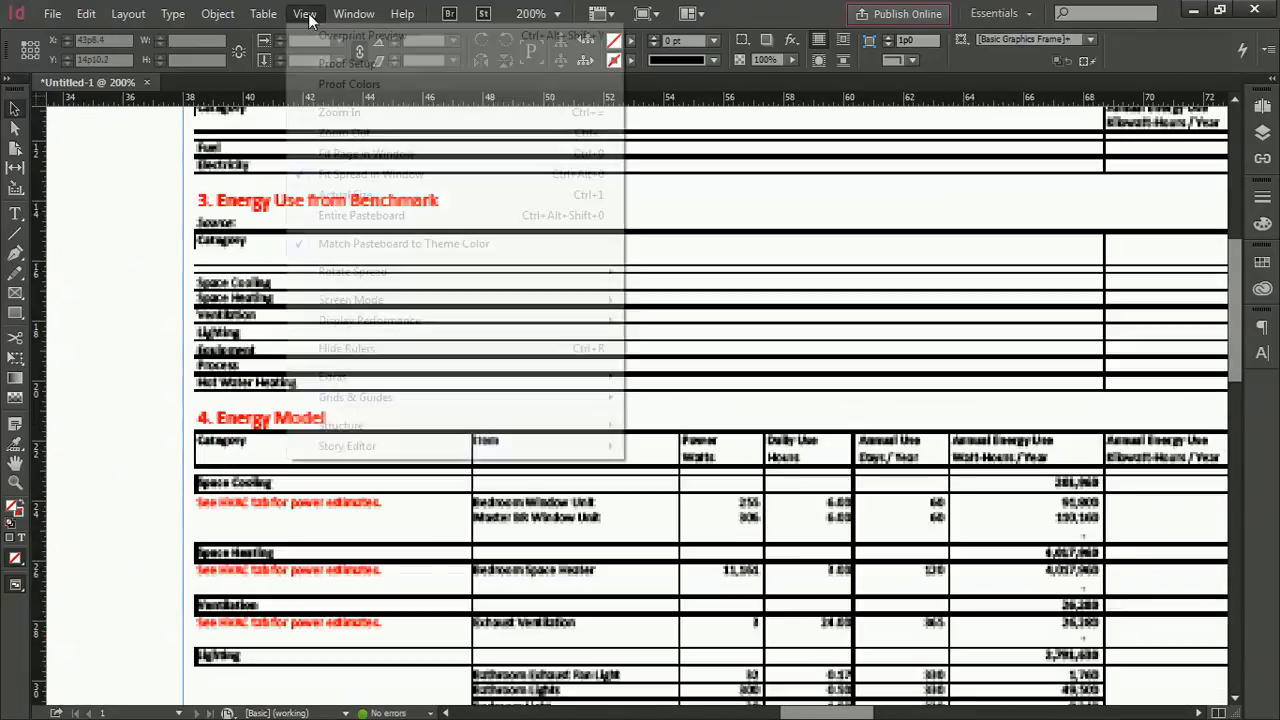
left_click(359, 43)
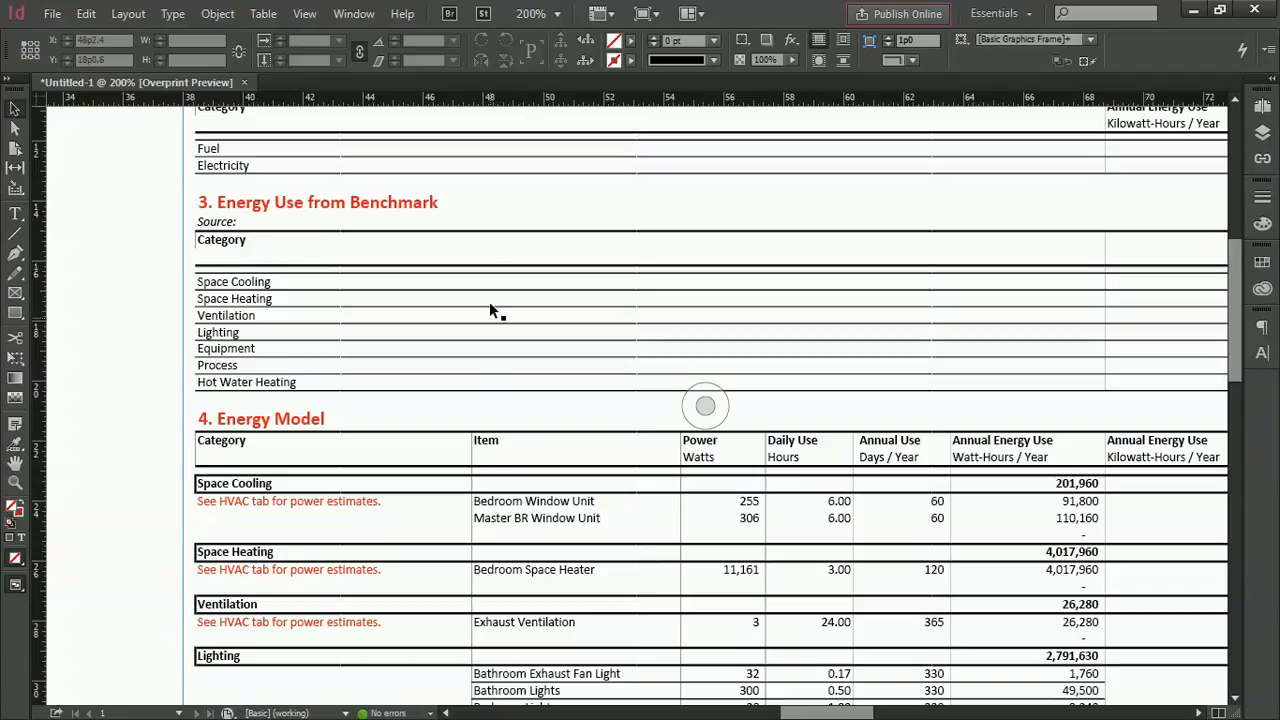
key("ctrl+minus")
key("ctrl+minus")
key("ctrl+minus")
key("ctrl+minus")
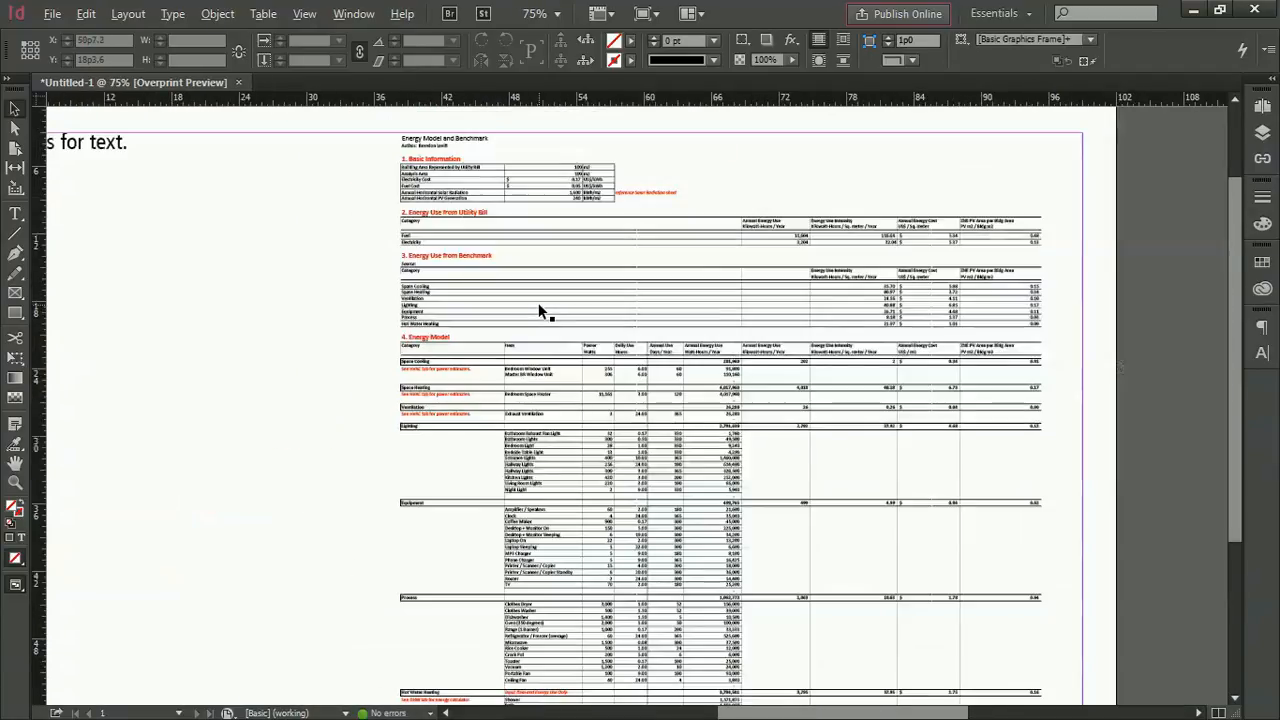
Turn off Overprint Preview and bring the whole page back into view.
left_click(305, 14)
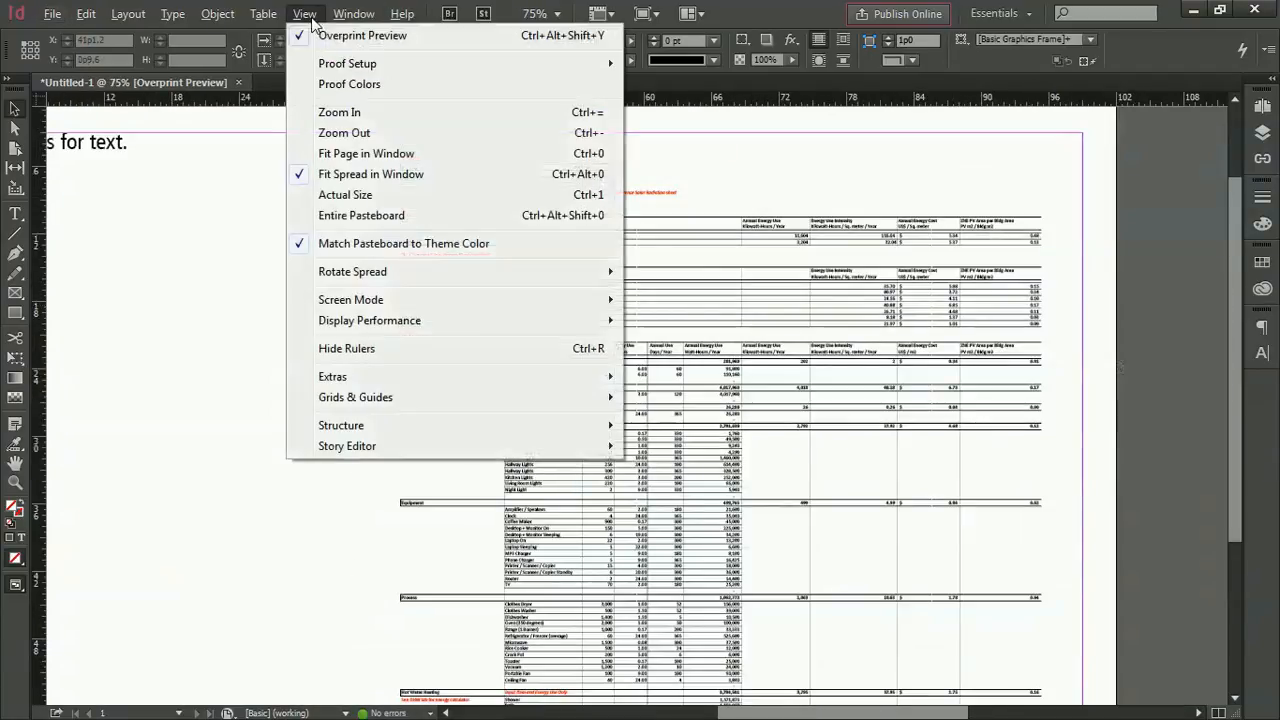
left_click(380, 37)
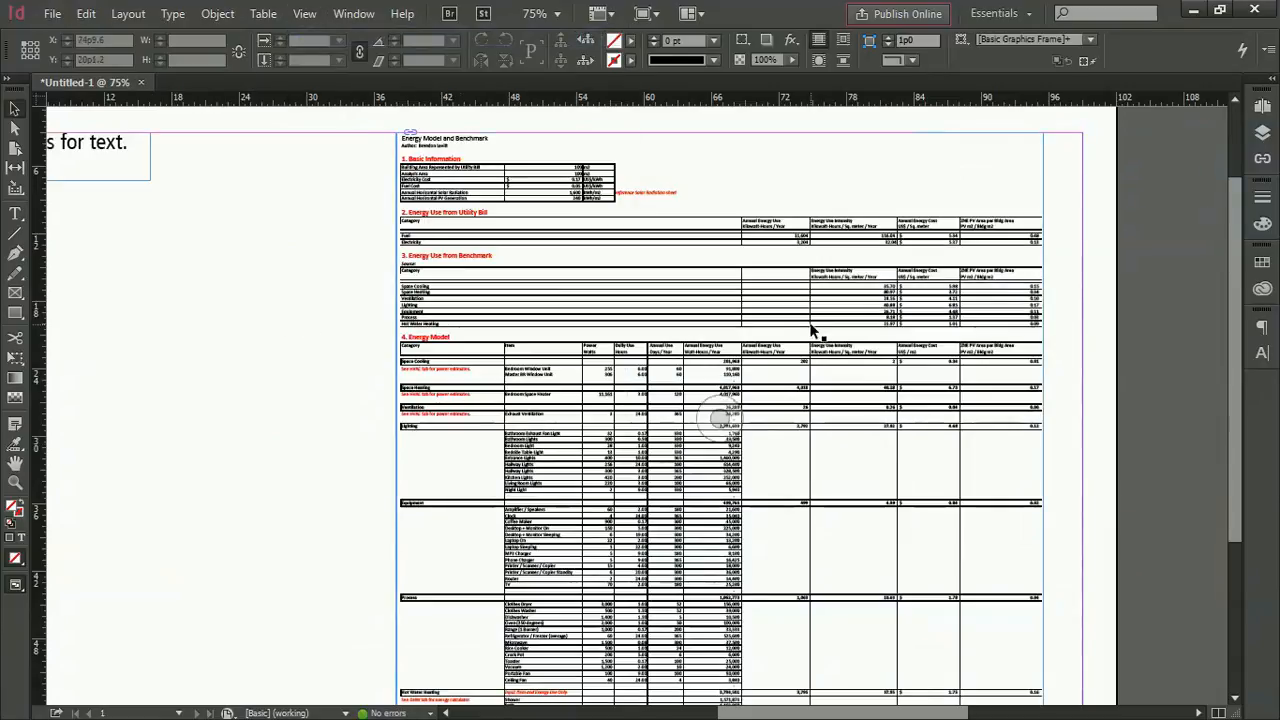
key("ctrl+minus")
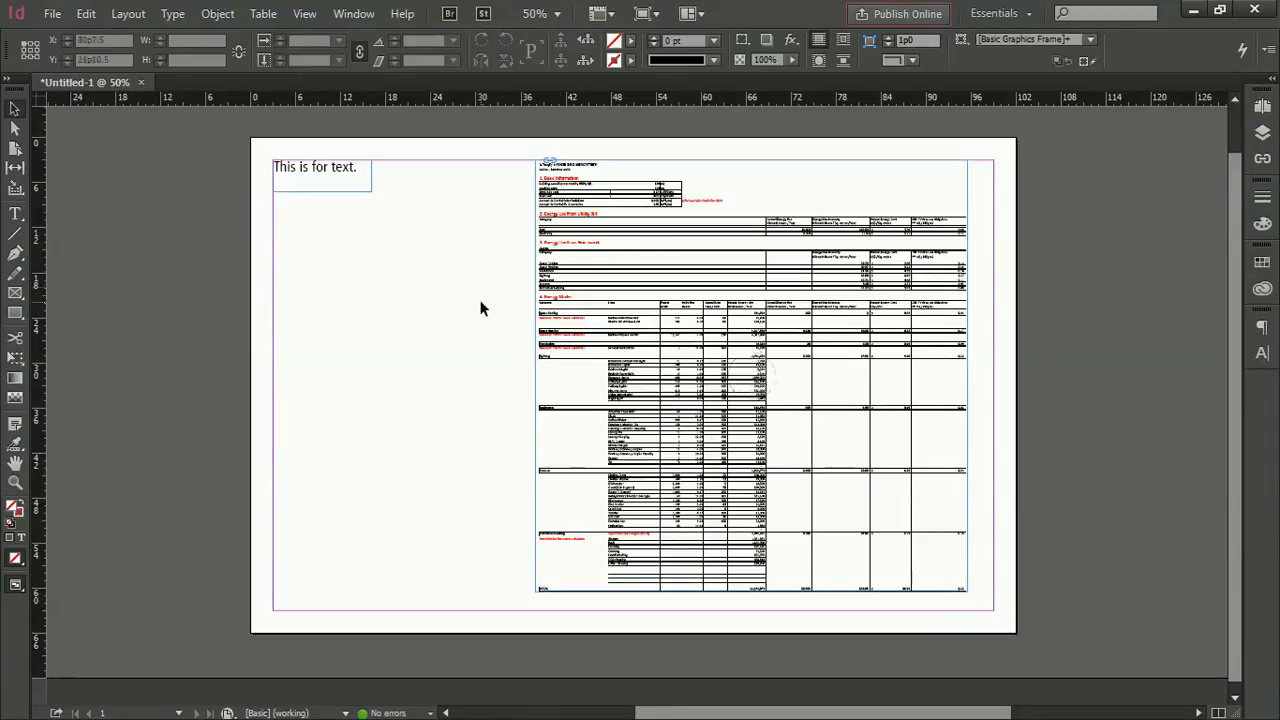
Move the placed PDF slightly left and down to about X 35p7.5, Y 3p7.5, and deselect it.
left_click(840, 243)
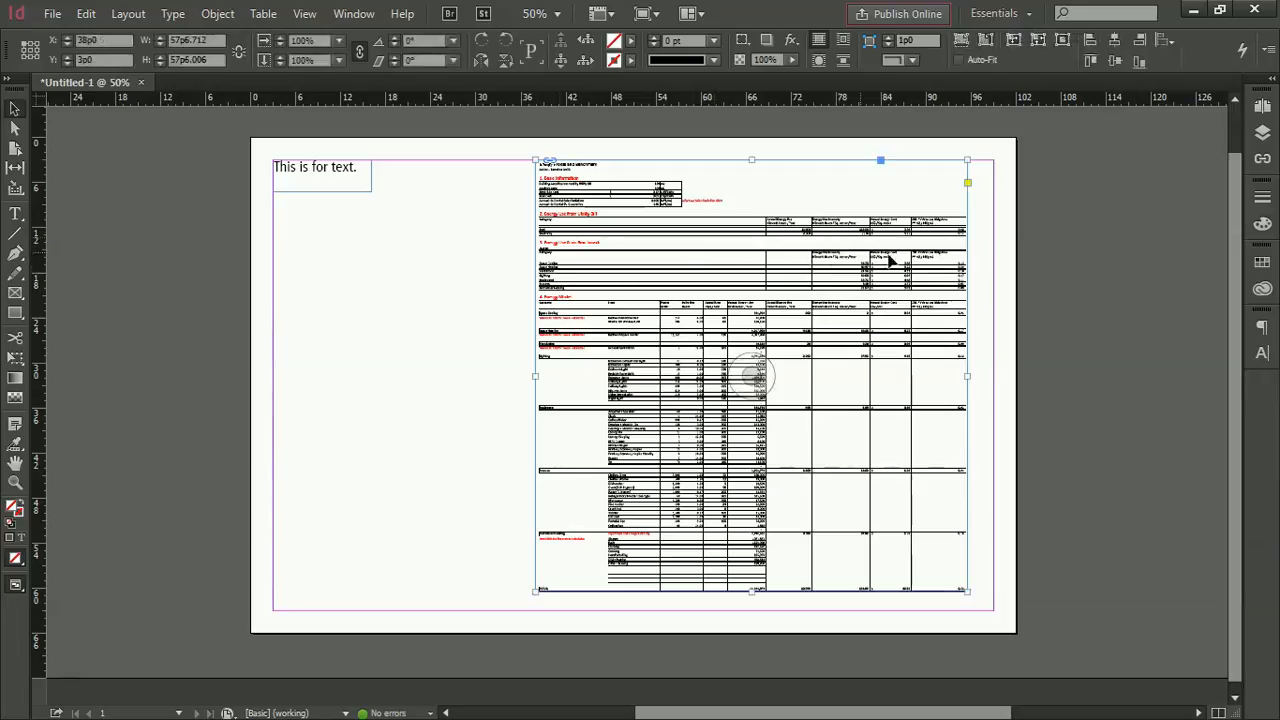
left_click_drag(867, 255, 846, 258)
left_click(1064, 284)
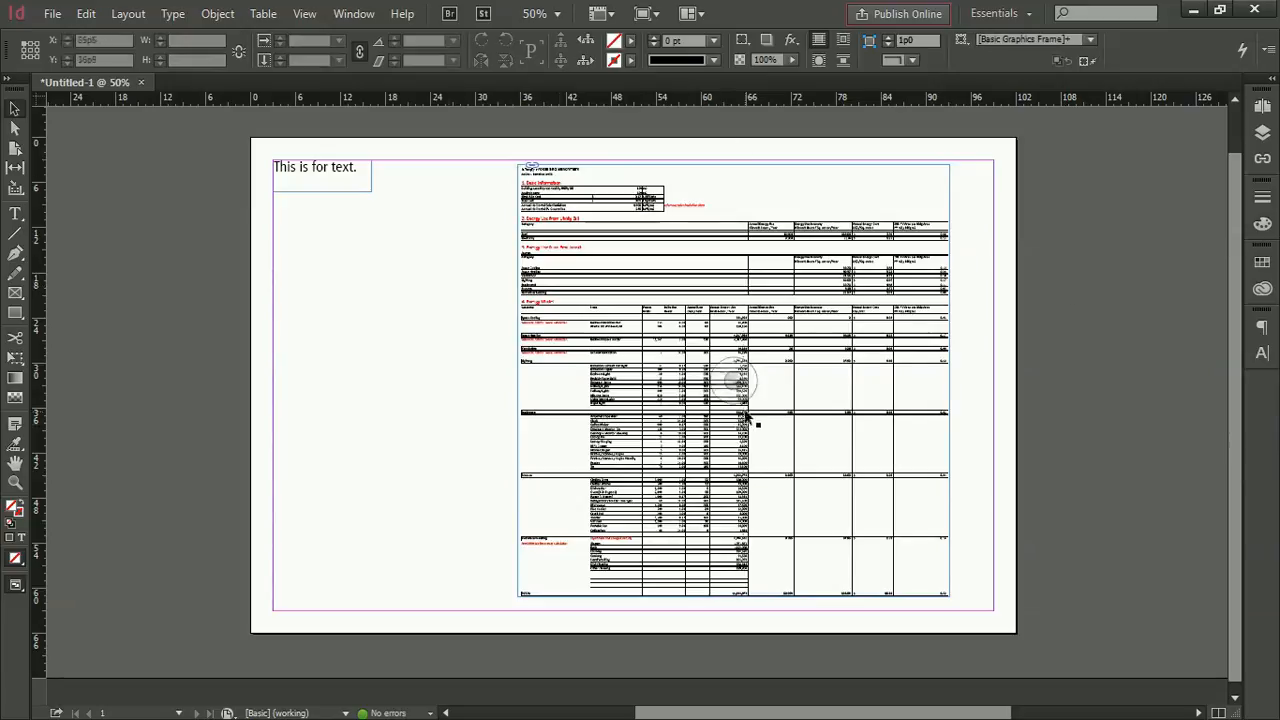
Select the placed PDF and examine its link details, including the full file path.
left_click(680, 328)
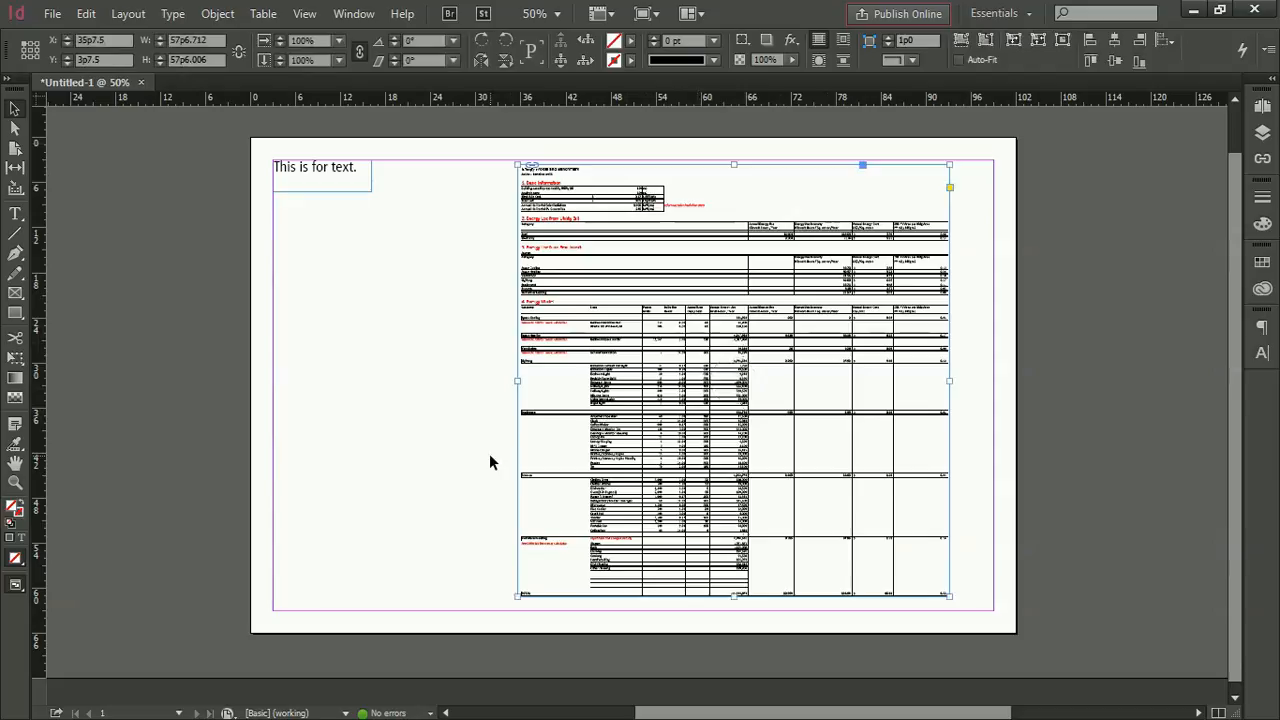
left_click(1262, 160)
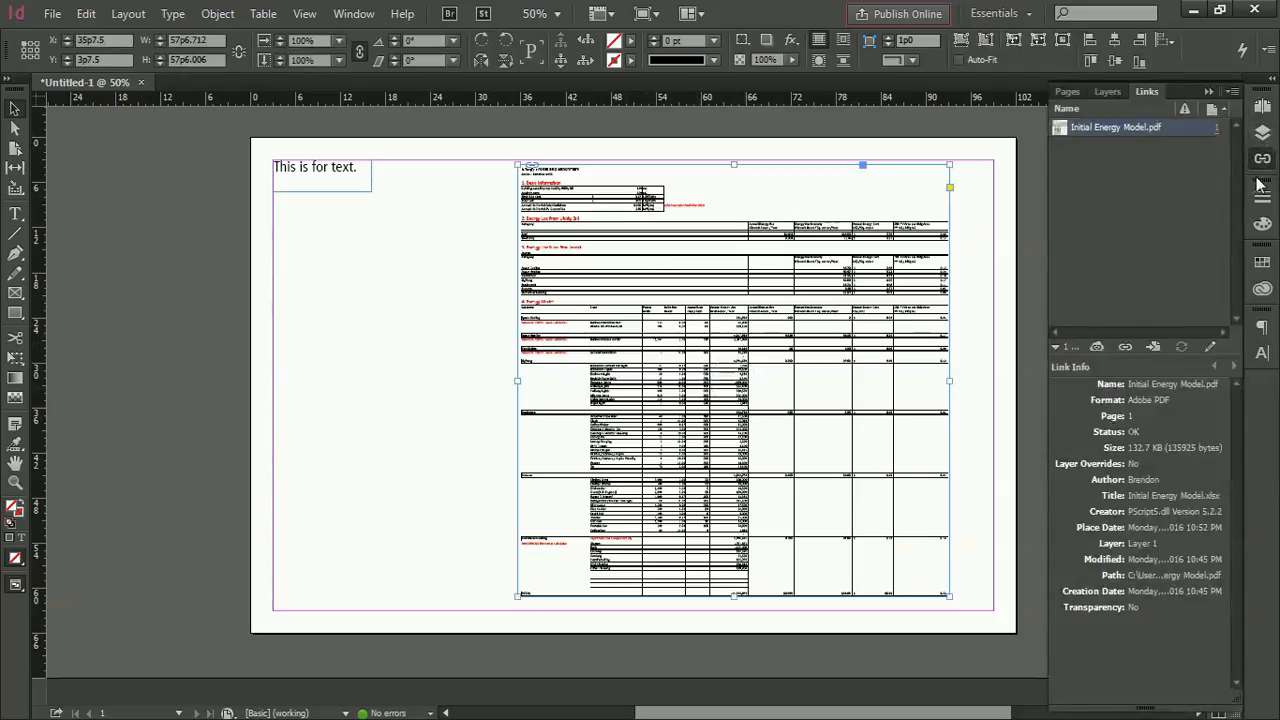
left_click_drag(1047, 217, 917, 217)
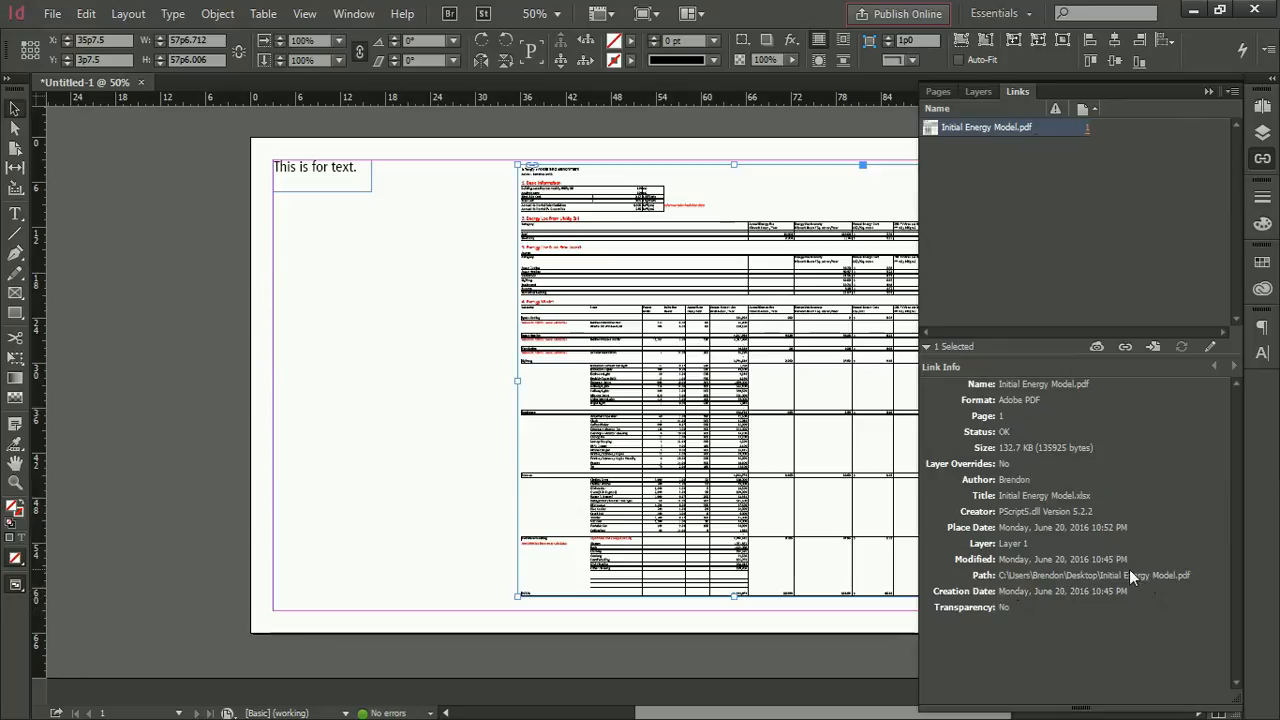
Relink the missing Initial Energy Model.pdf to the copy in the T03 Initial Energy Model\Video\MP4 folder.
key("alt+Tab")
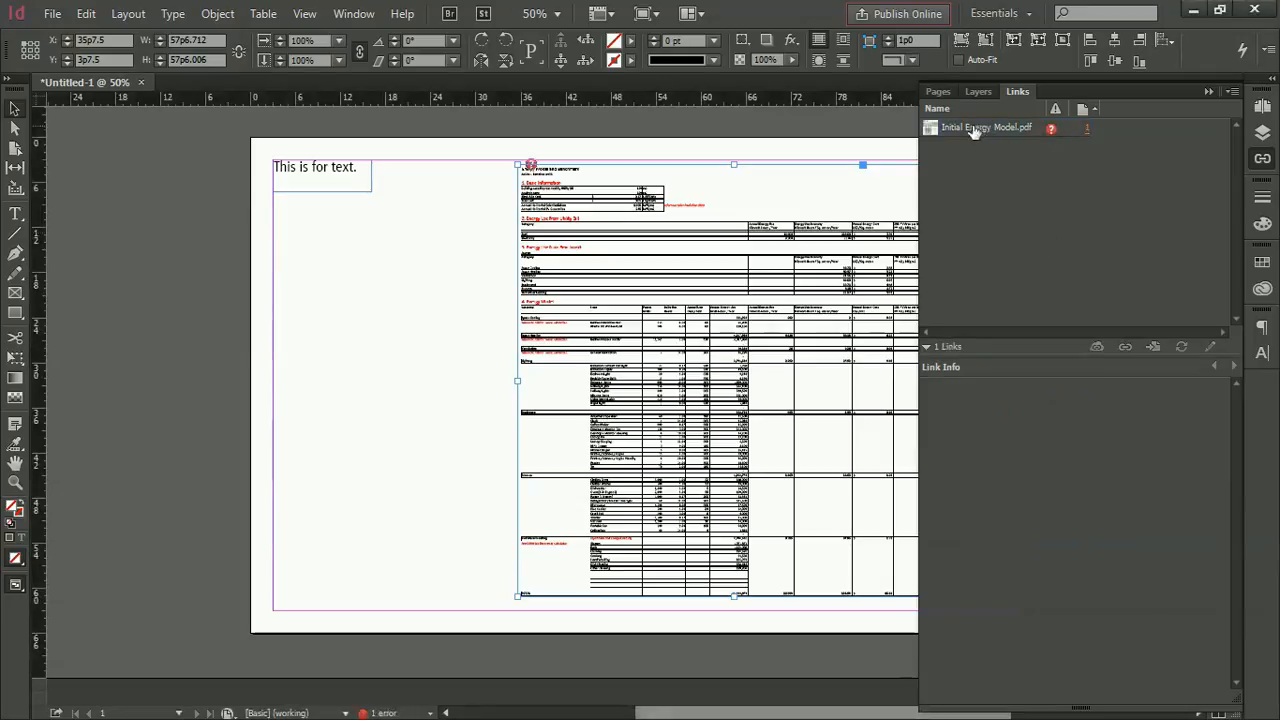
mouse_move(1054, 134)
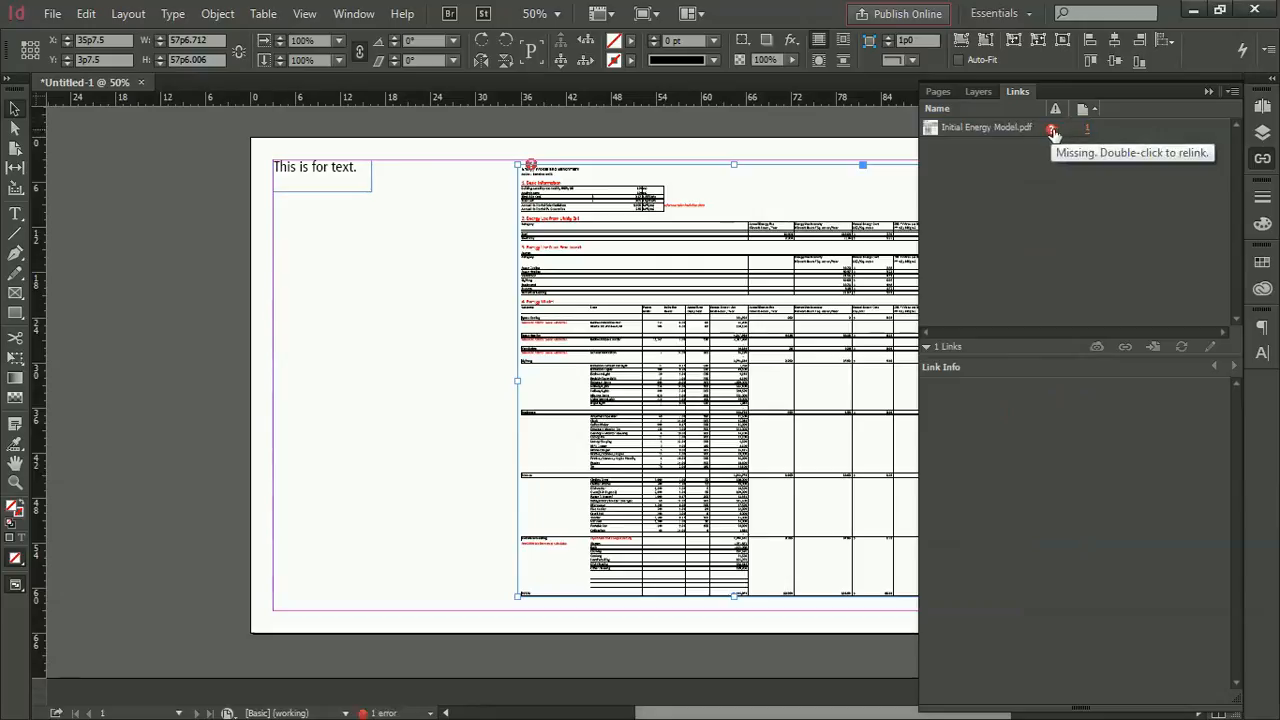
double_click(1053, 130)
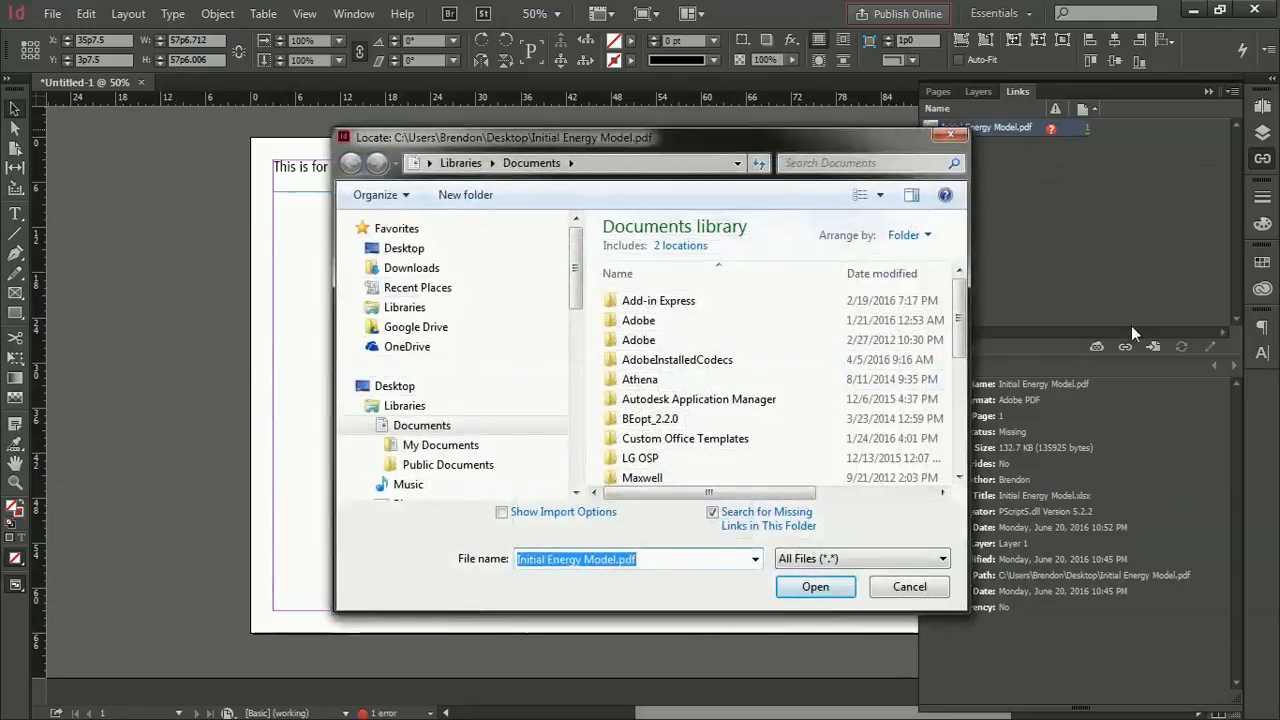
key("alt+Tab")
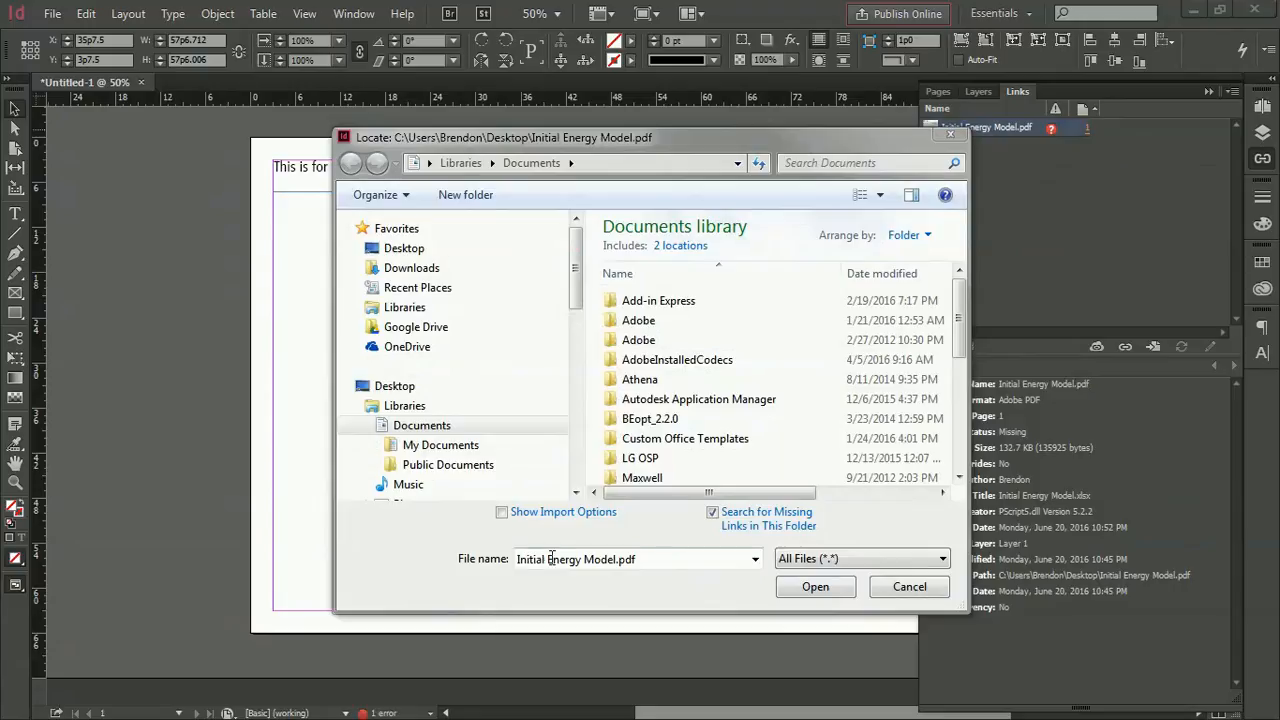
left_click_drag(695, 562, 444, 555)
key("ctrl+v")
left_click(805, 587)
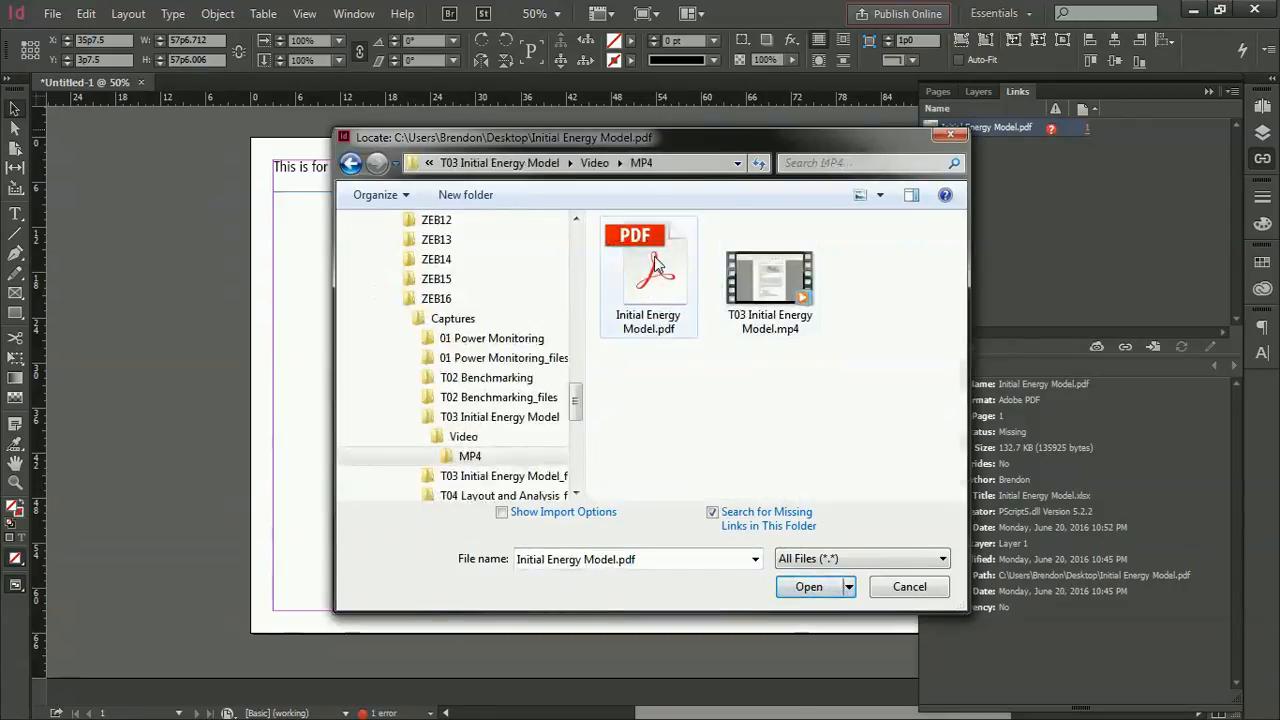
left_click(822, 590)
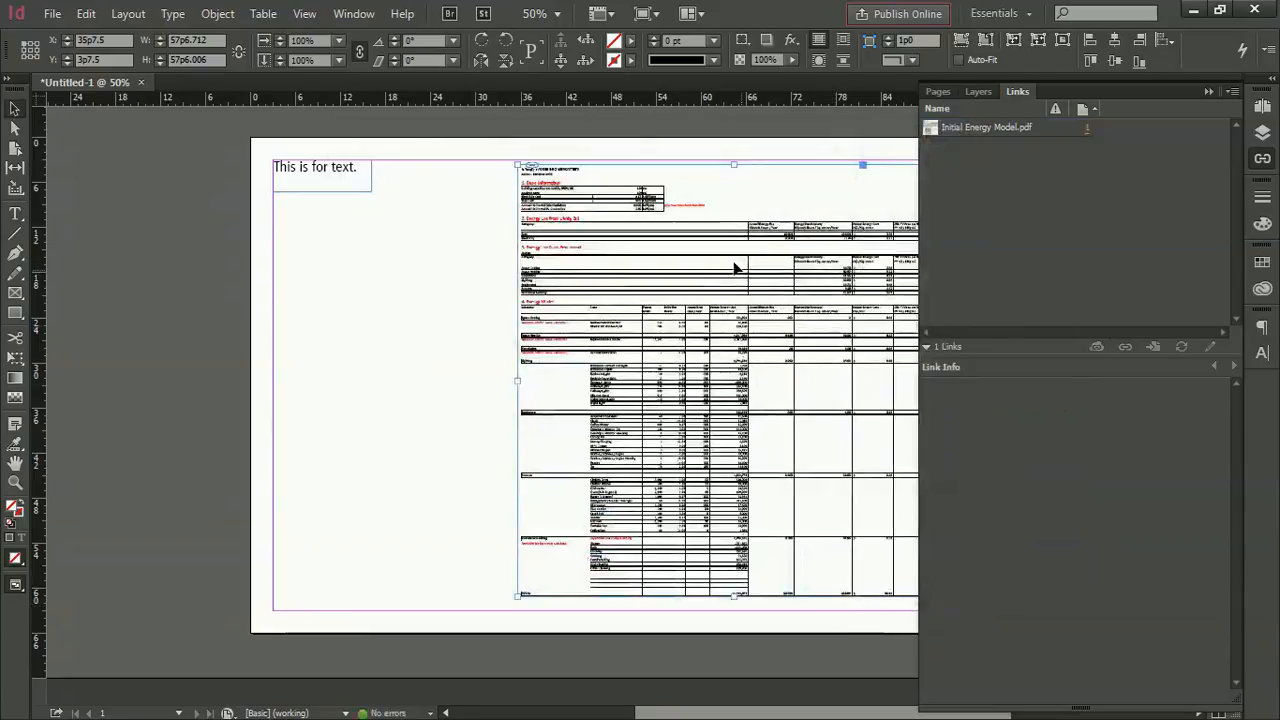
Select the relinked PDF and check its full file path in the link details.
left_click(437, 298)
left_click(612, 286)
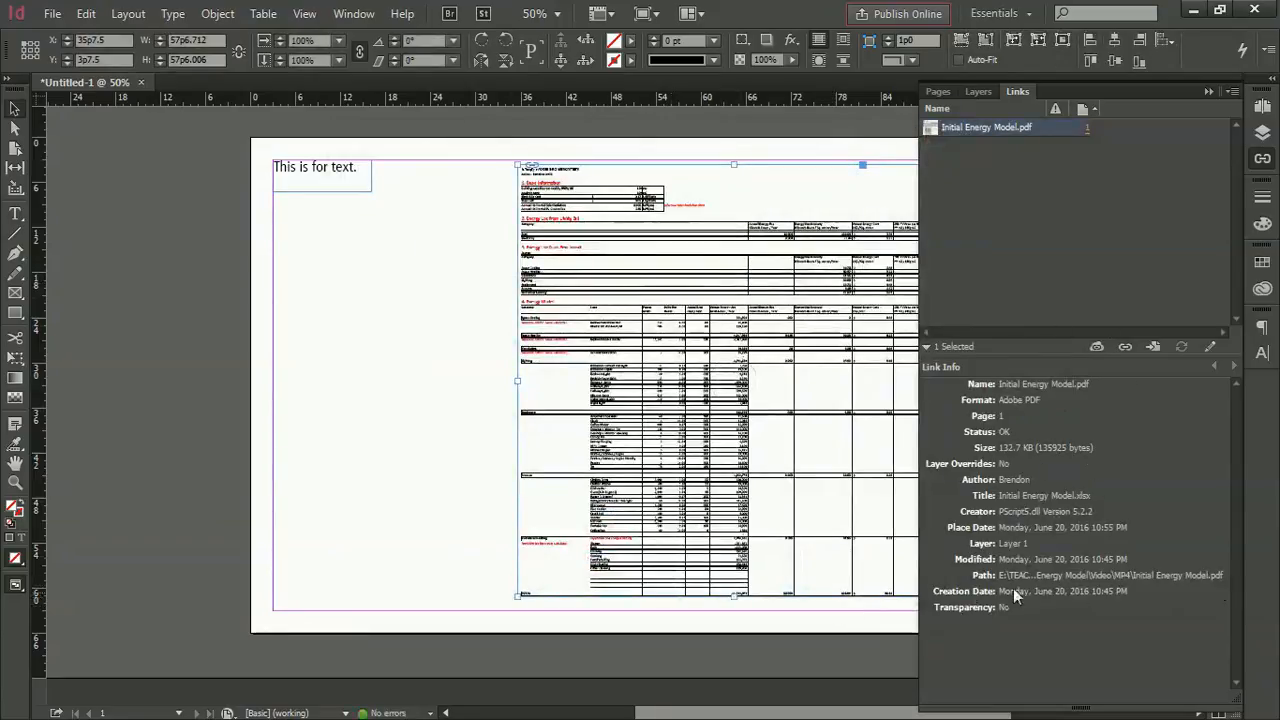
left_click_drag(921, 560, 491, 482)
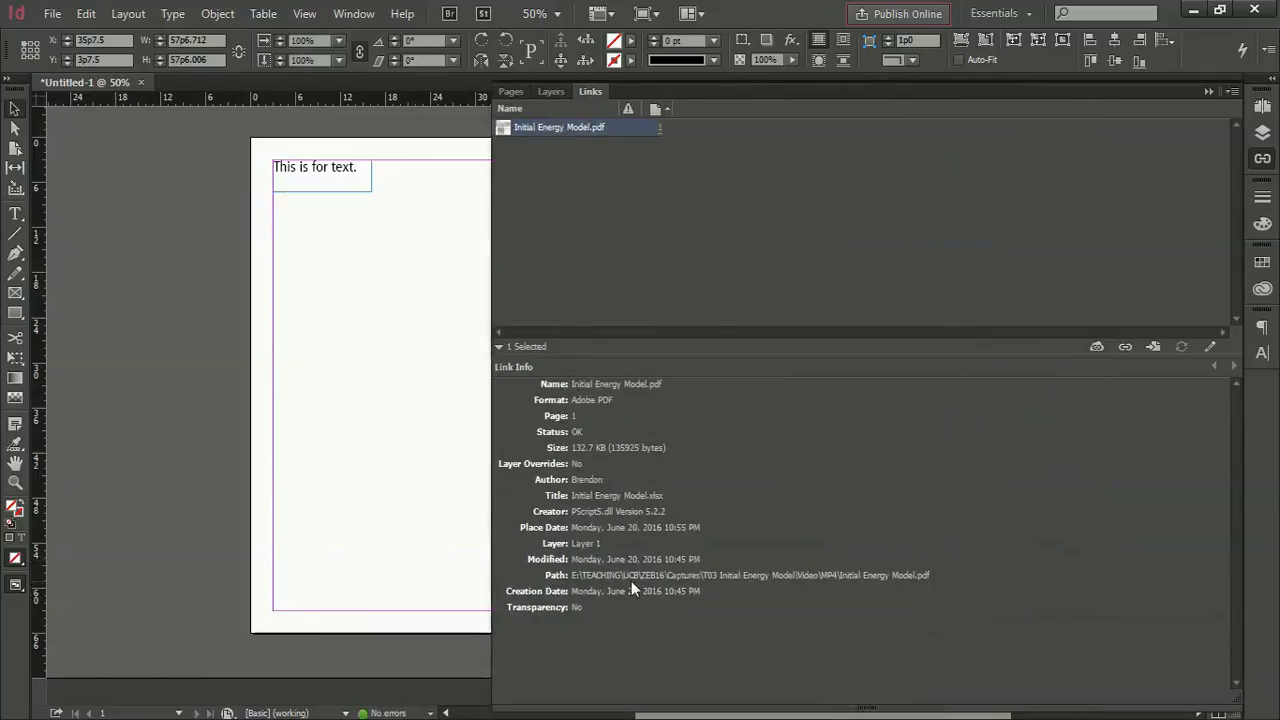
left_click_drag(490, 562, 980, 591)
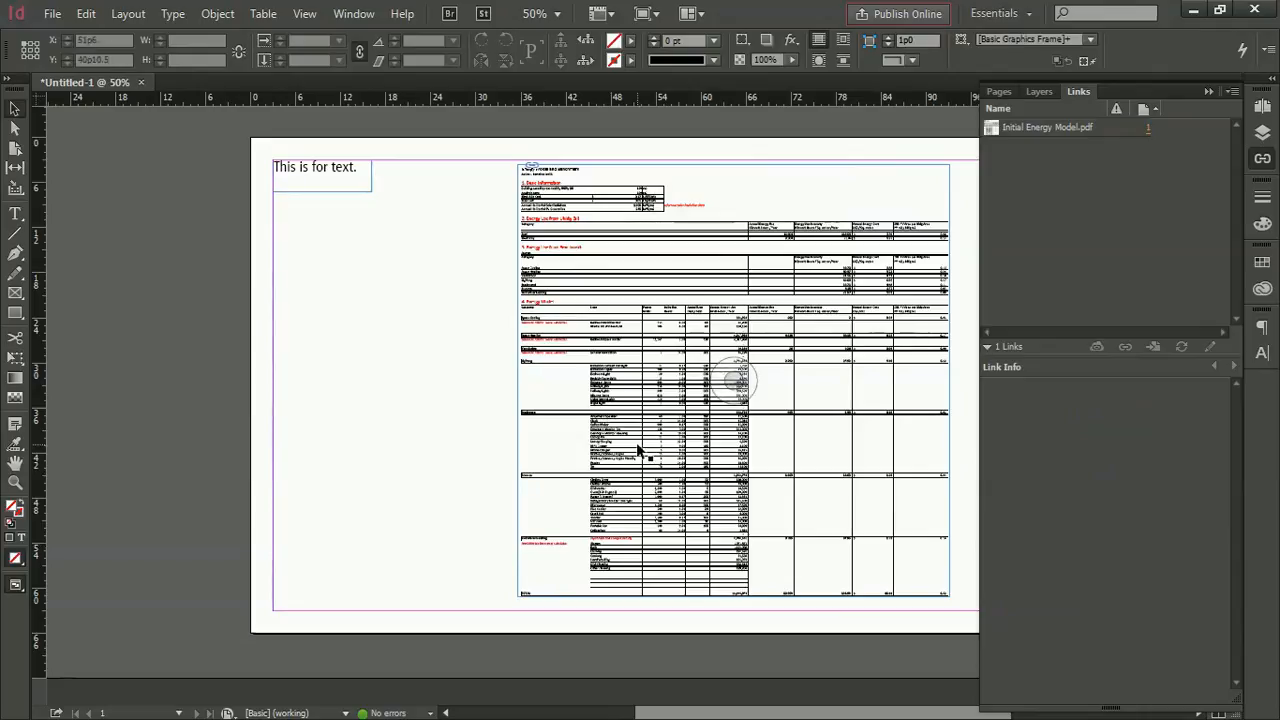
With nothing selected, start placing Initial Energy Model.pdf from the MP4 folder with Show Import Options enabled.
left_click(446, 413)
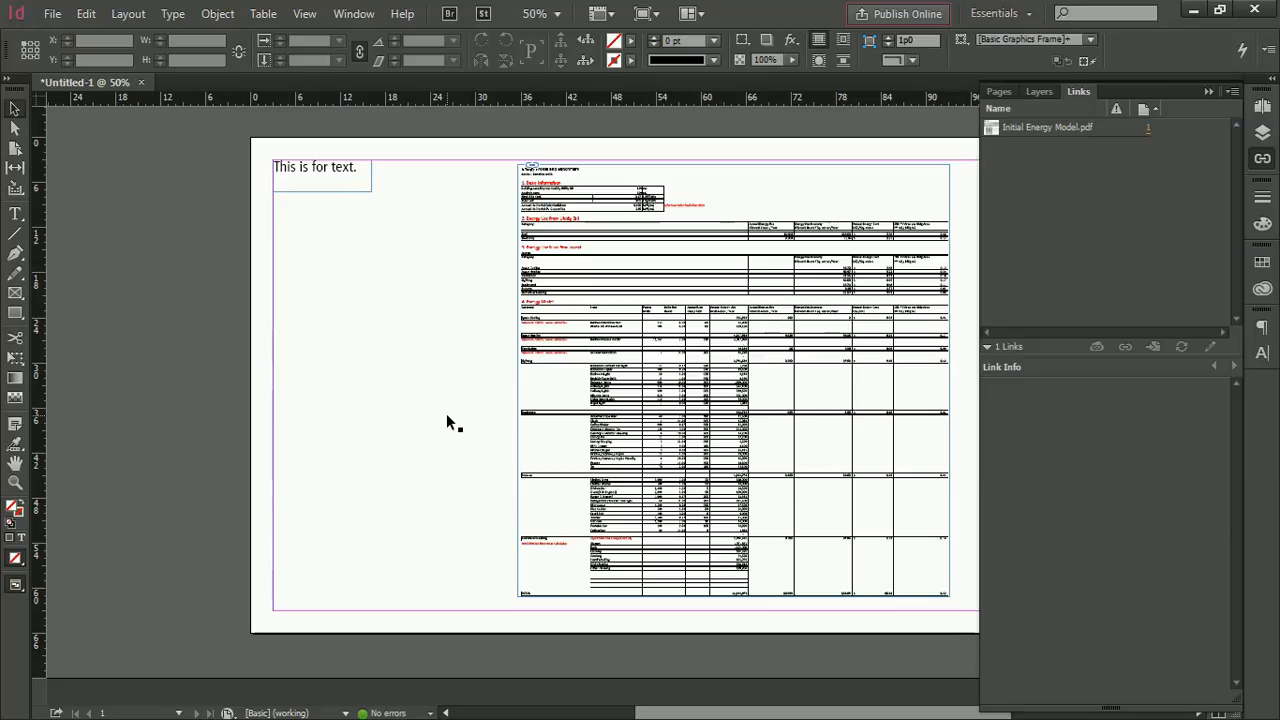
key("ctrl+d")
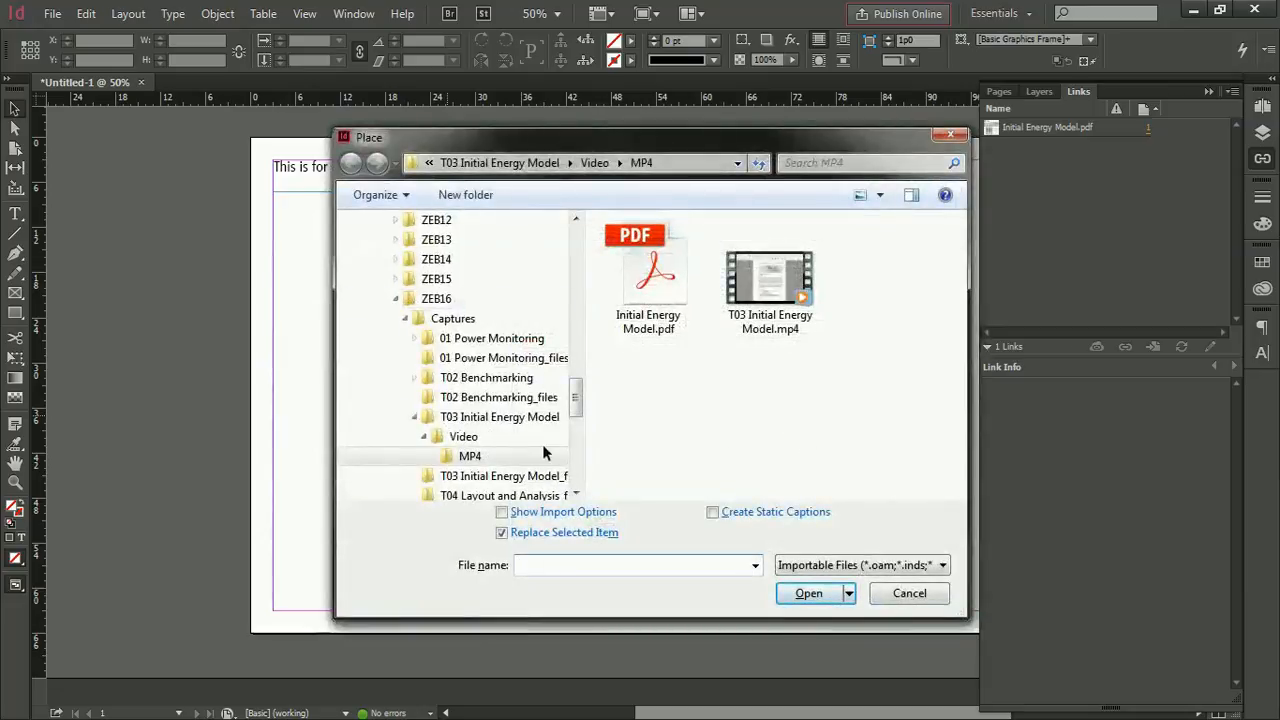
left_click(652, 288)
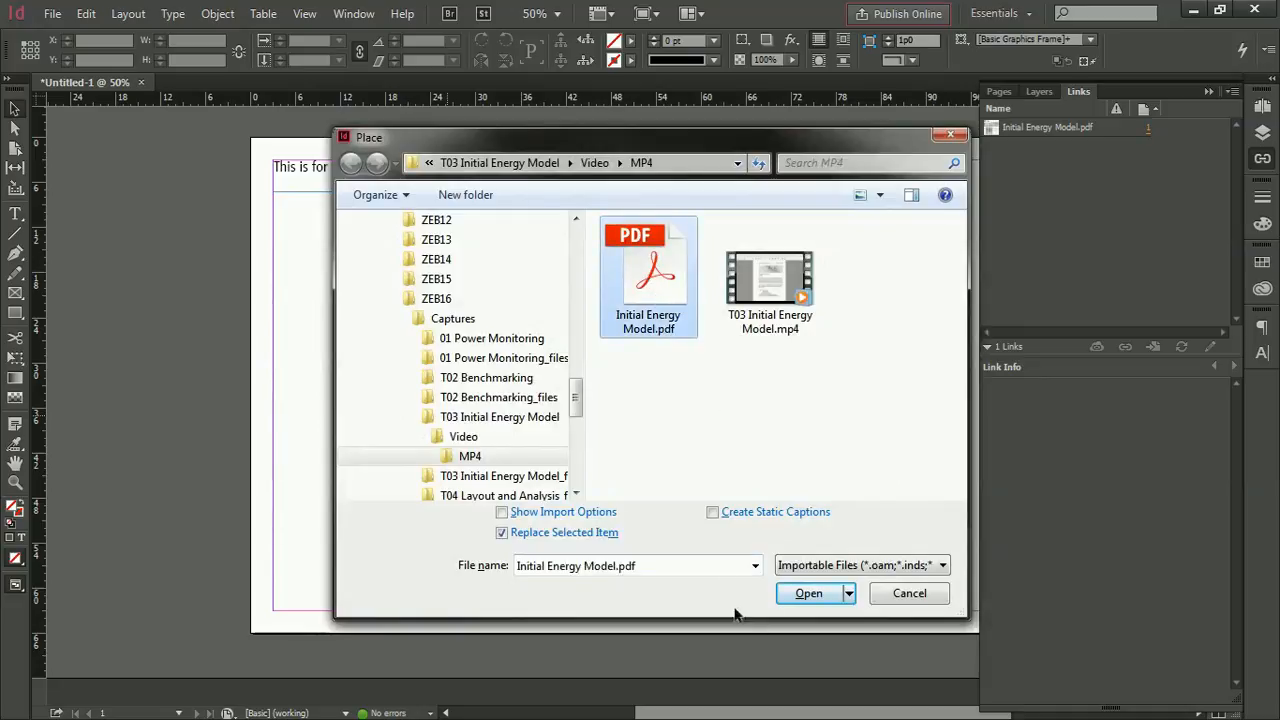
left_click(501, 513)
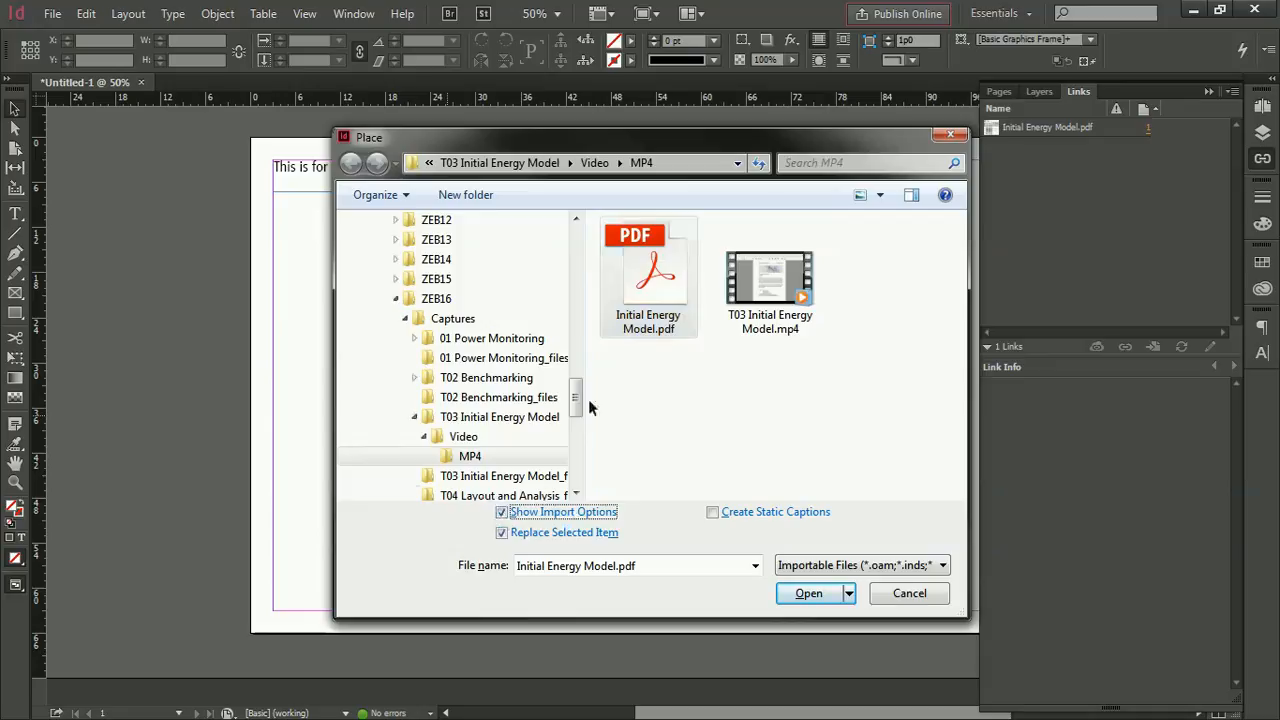
left_click(807, 596)
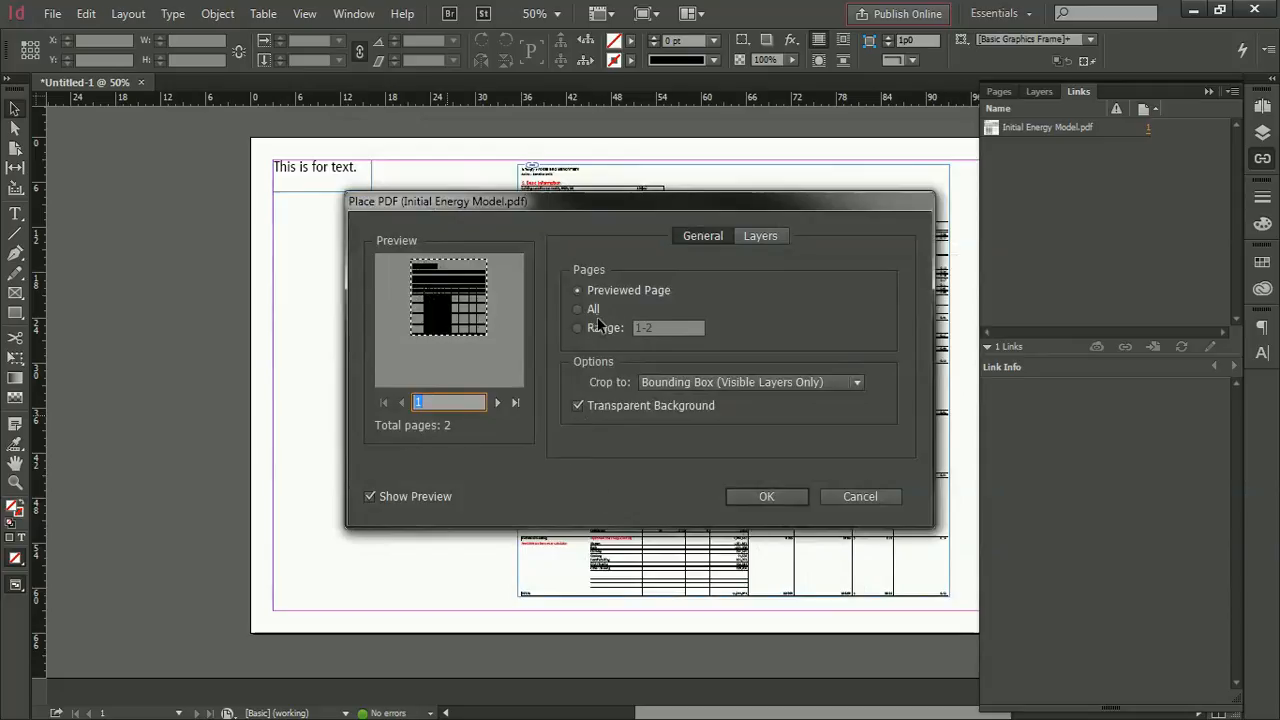
Import all pages of the PDF, placing the tables page mid-page and the charts page at about X 9p6.75, Y 21p3.
left_click(577, 310)
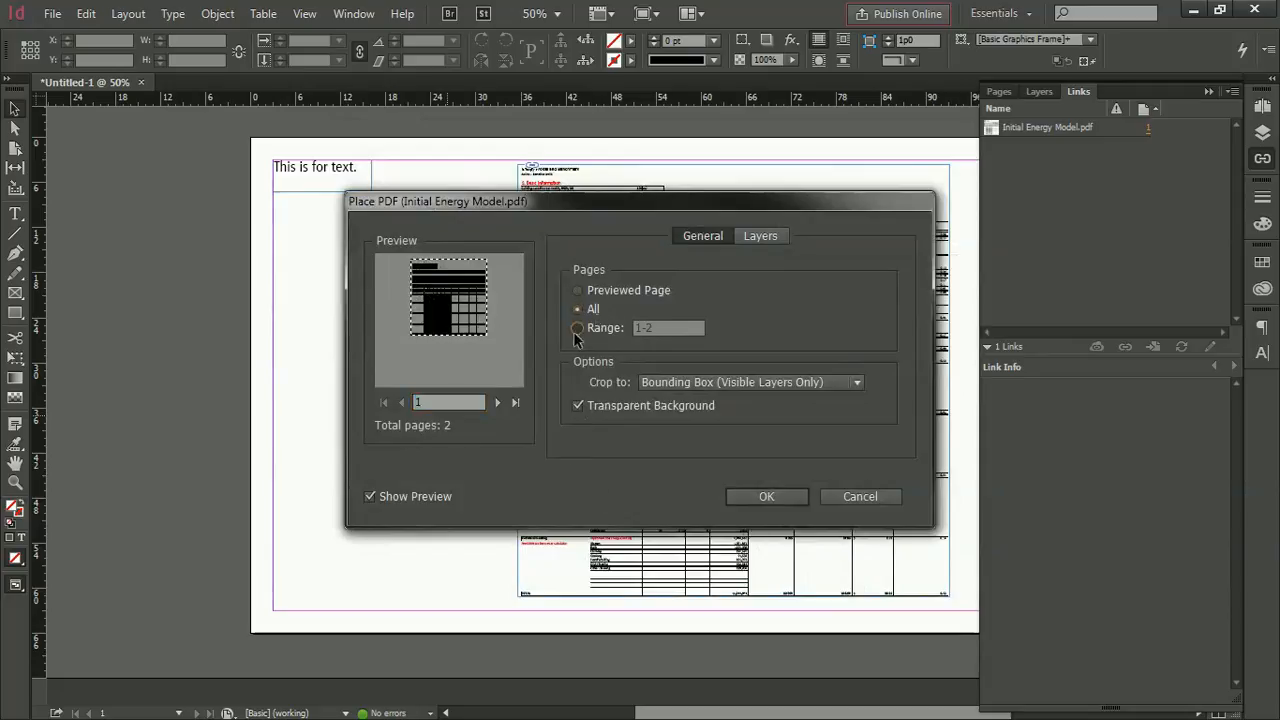
left_click(577, 329)
left_click(577, 310)
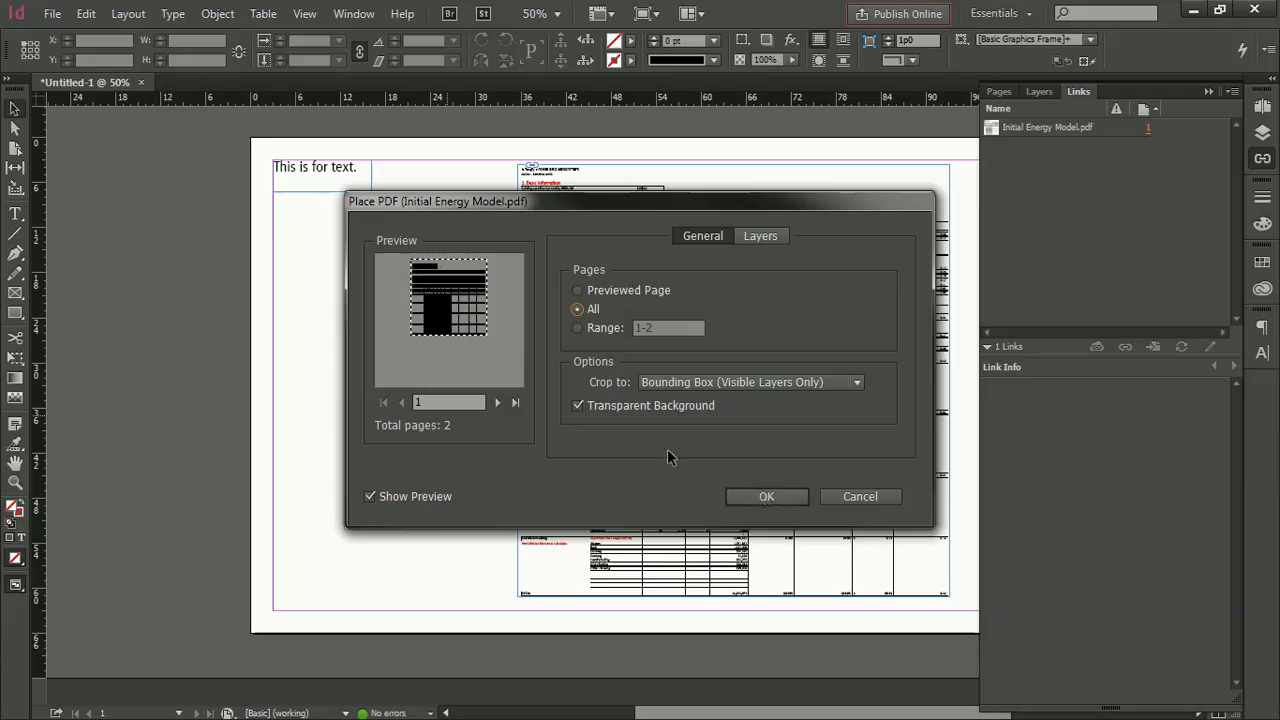
left_click(764, 496)
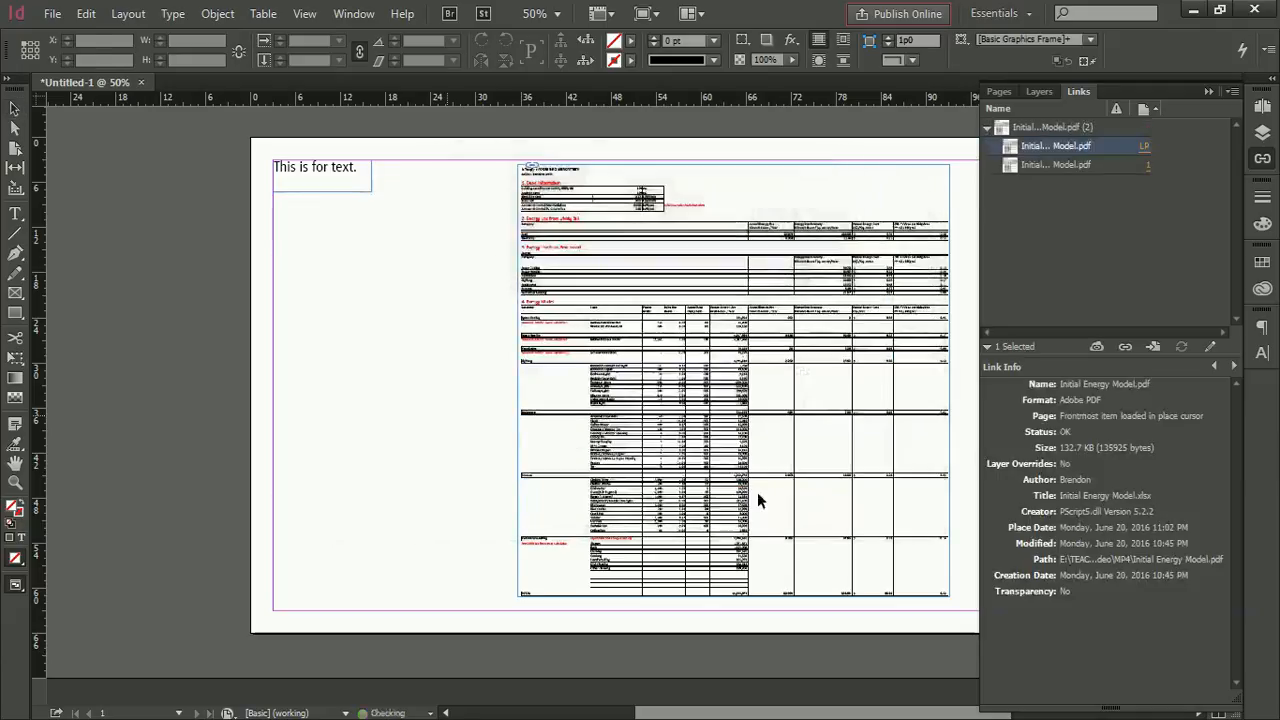
left_click(398, 241)
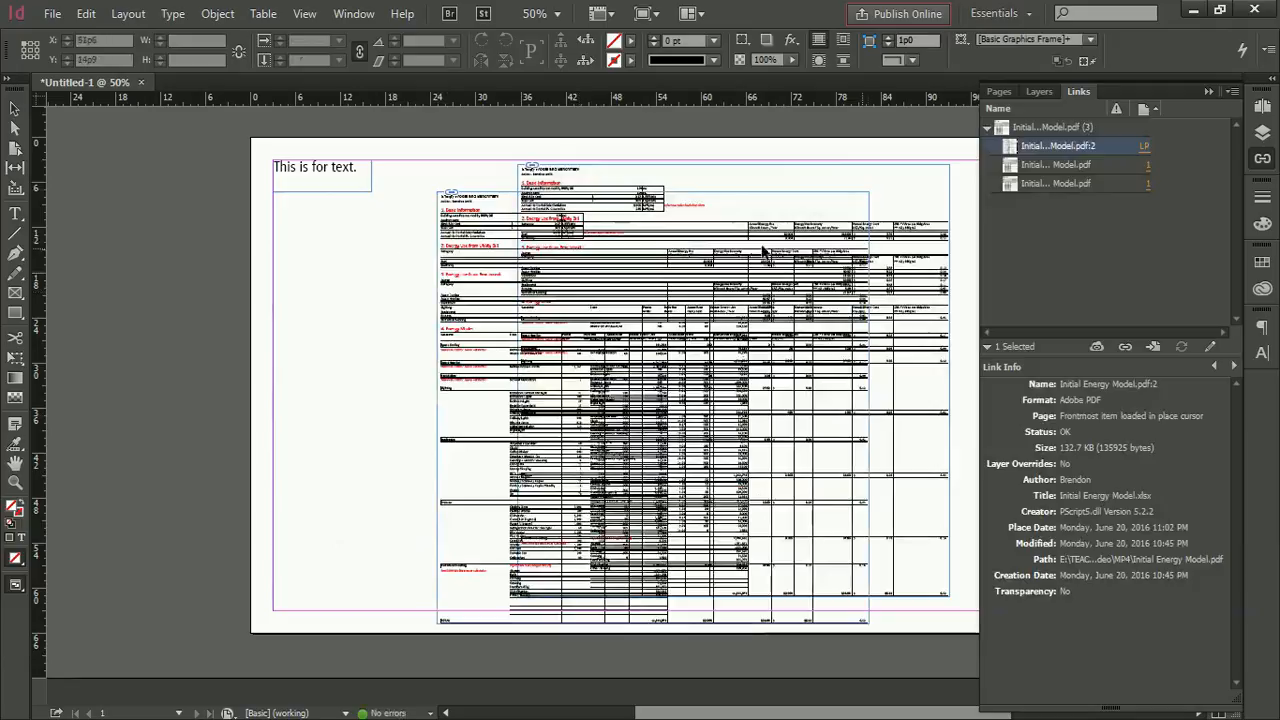
left_click(326, 298)
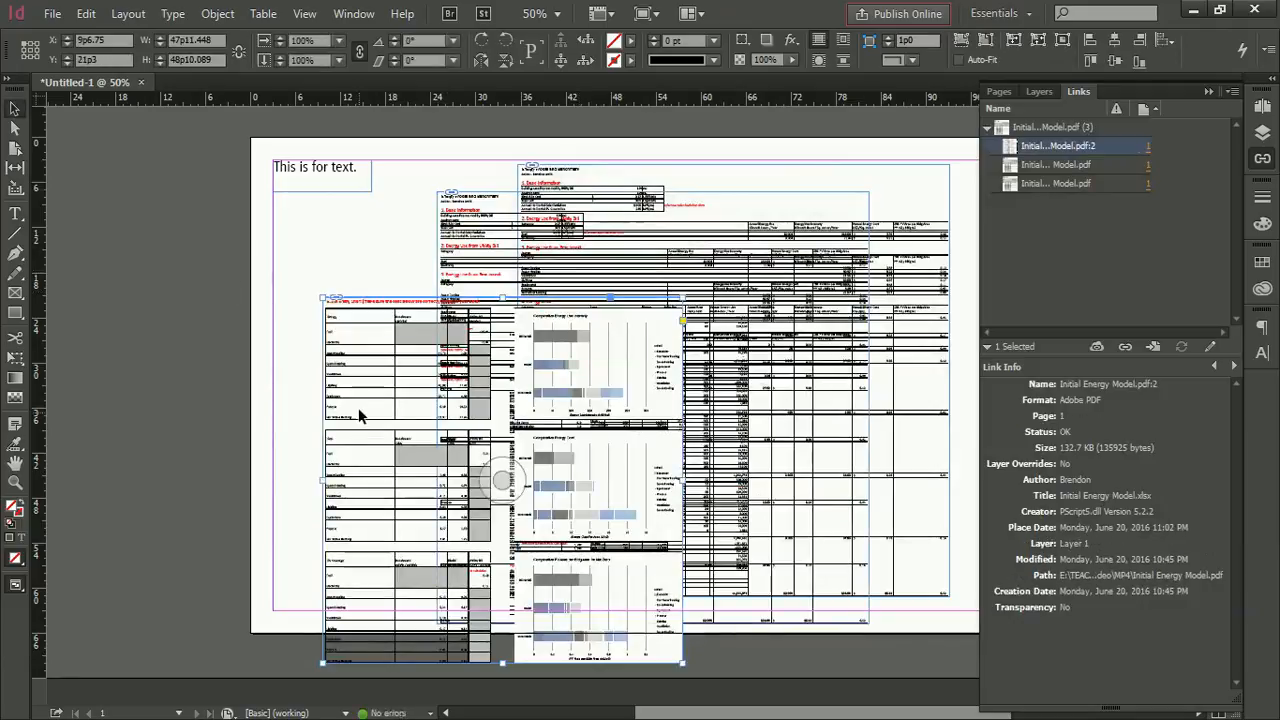
Delete the originally placed copy of the energy model tables page.
left_click(383, 246)
left_click(573, 181)
key("Delete")
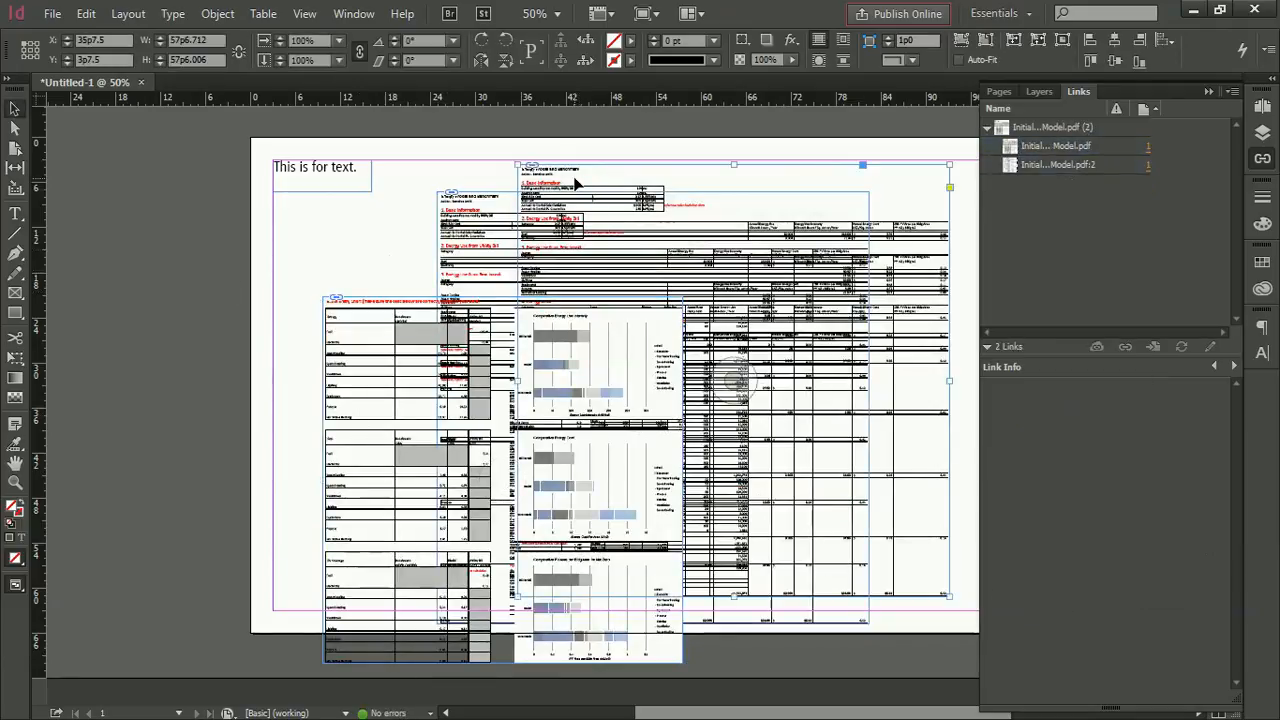
Move the newly placed tables page against the top and right margins, and select the charts page.
left_click_drag(528, 235, 657, 171)
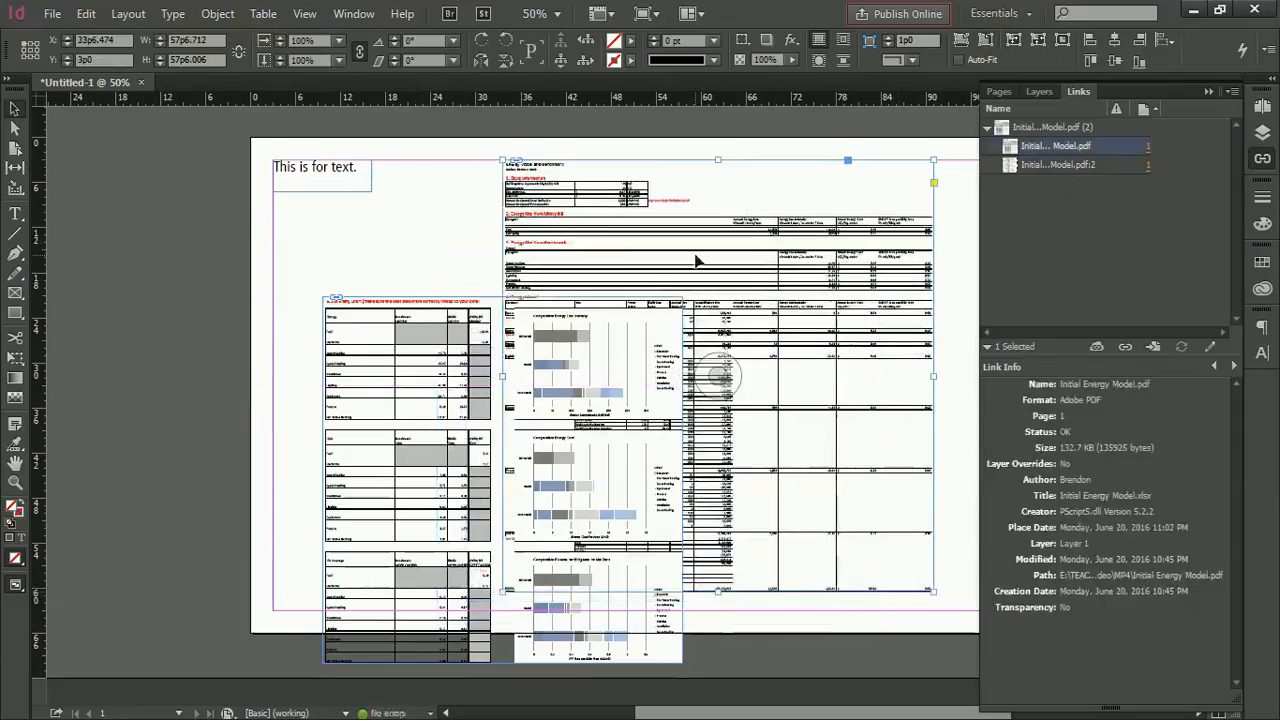
left_click(1260, 160)
left_click_drag(817, 186, 867, 190)
left_click(435, 335)
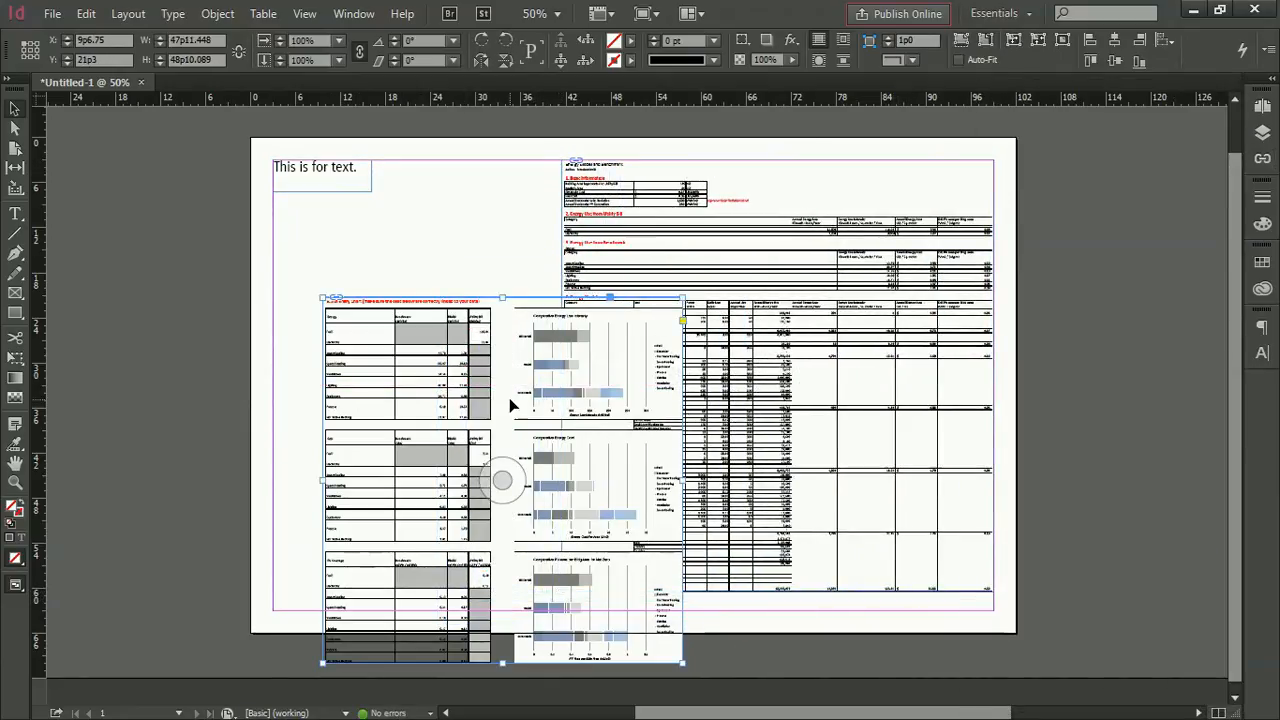
Scale the charts page down to about 32p6 by 33p1 and place it against the left margin at about X 3p0, Y 27p5.
left_click_drag(510, 402, 427, 256)
left_click_drag(376, 306, 354, 191)
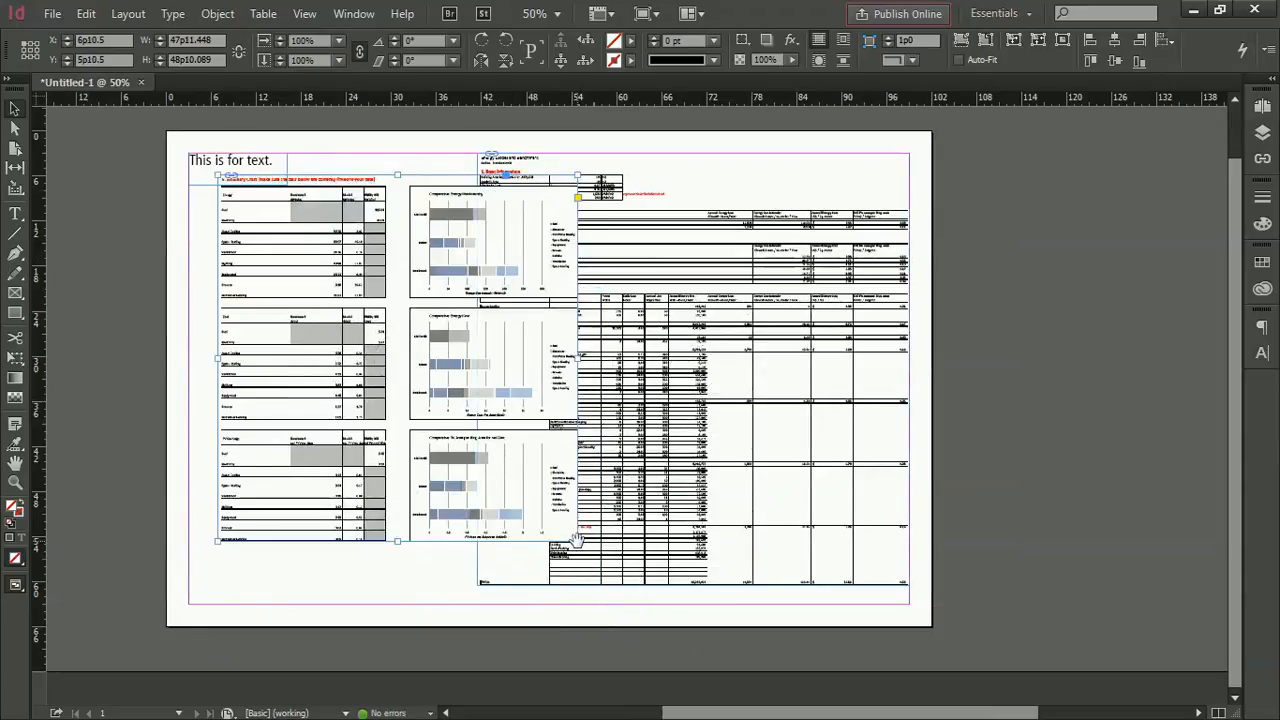
left_click_drag(582, 540, 463, 423)
left_click_drag(408, 351, 372, 511)
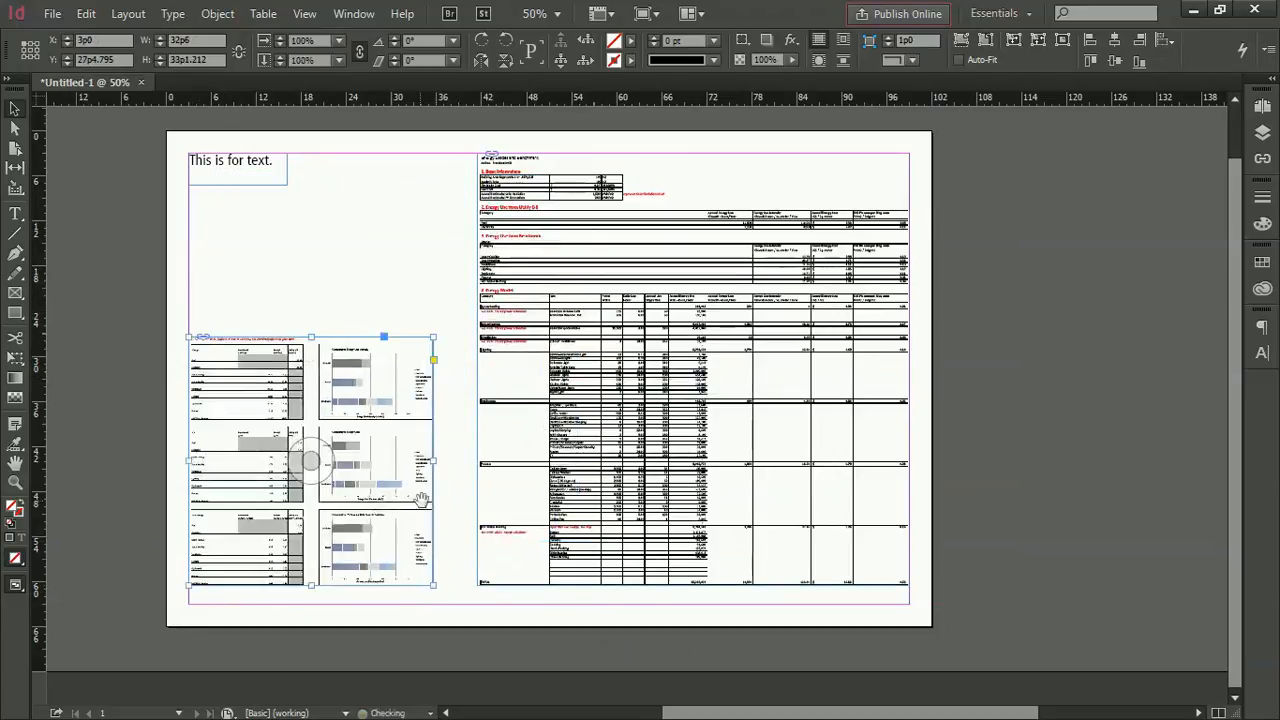
left_click(457, 491)
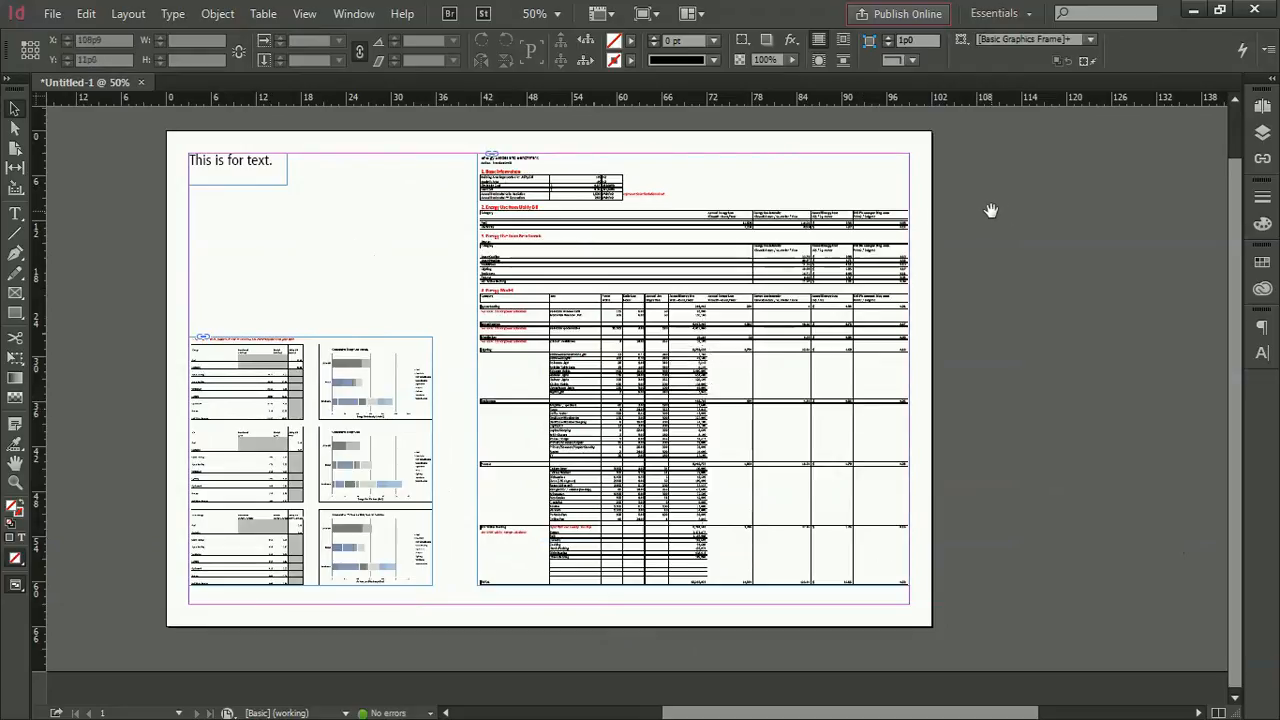
Add six blank pages based on A-Master after page 1.
left_click(1263, 104)
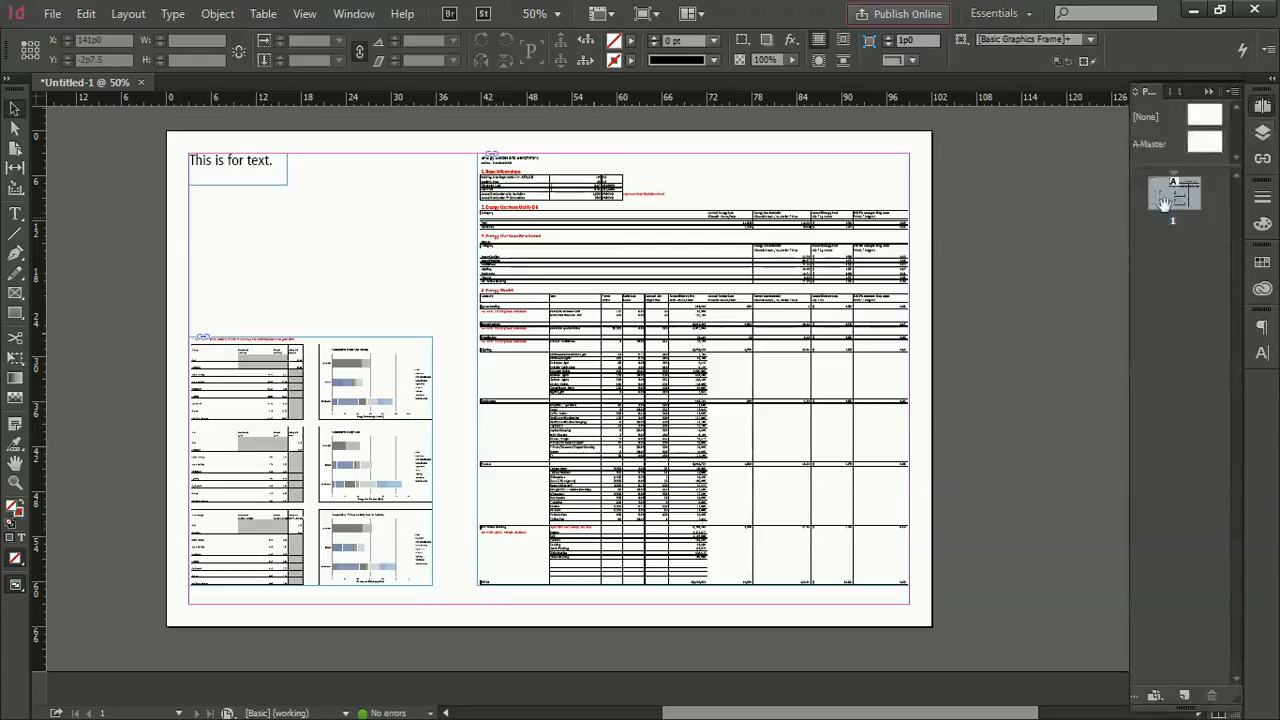
left_click(1183, 692)
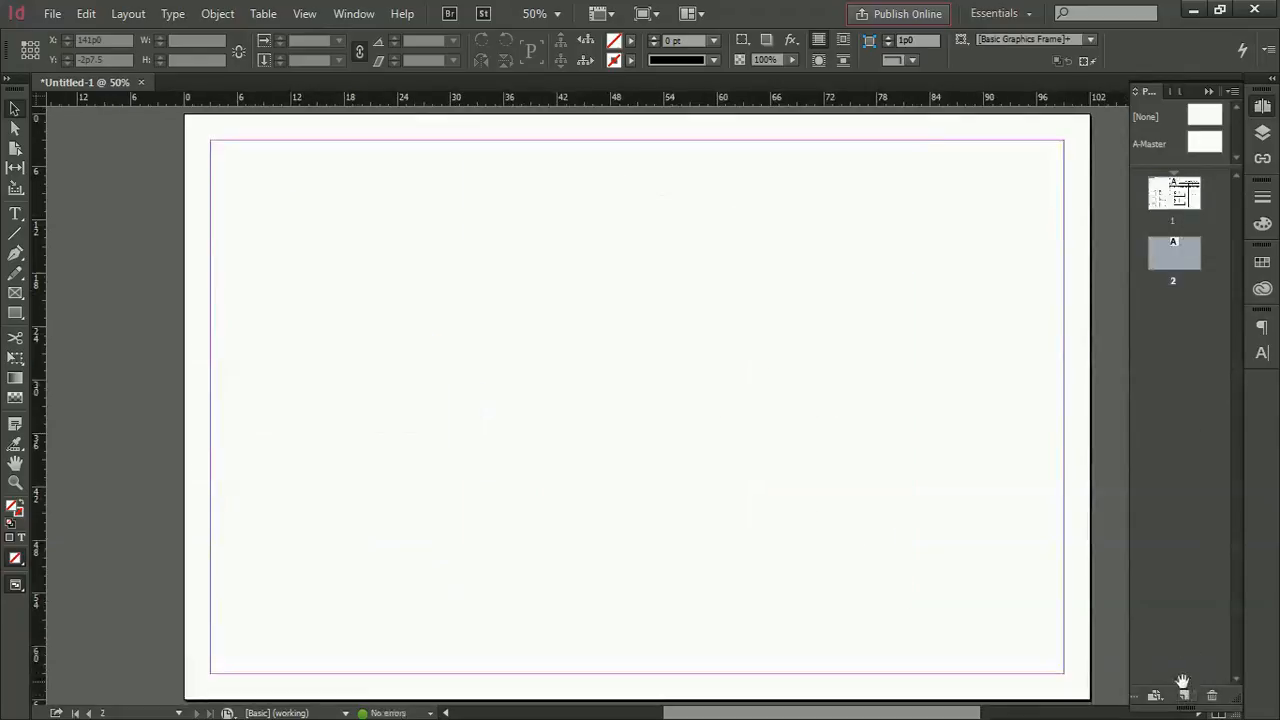
left_click(1183, 692)
left_click(1183, 692)
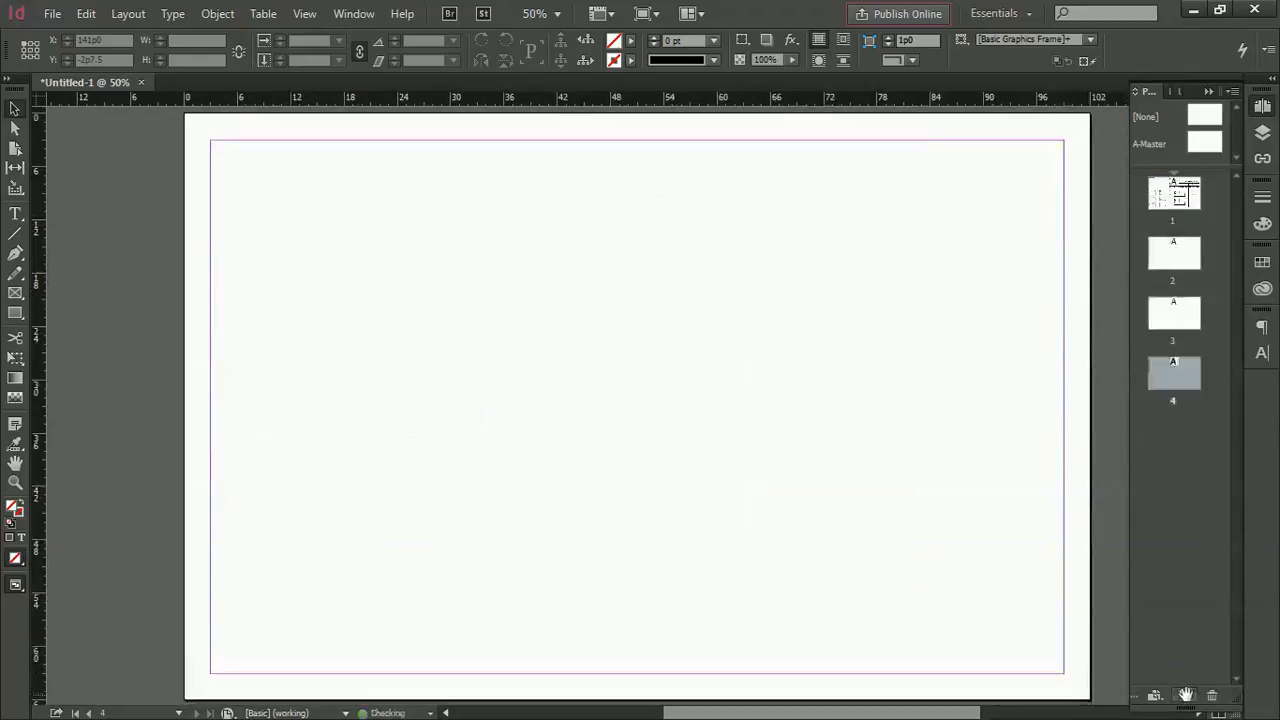
left_click(1184, 692)
left_click(1184, 692)
left_click(1185, 693)
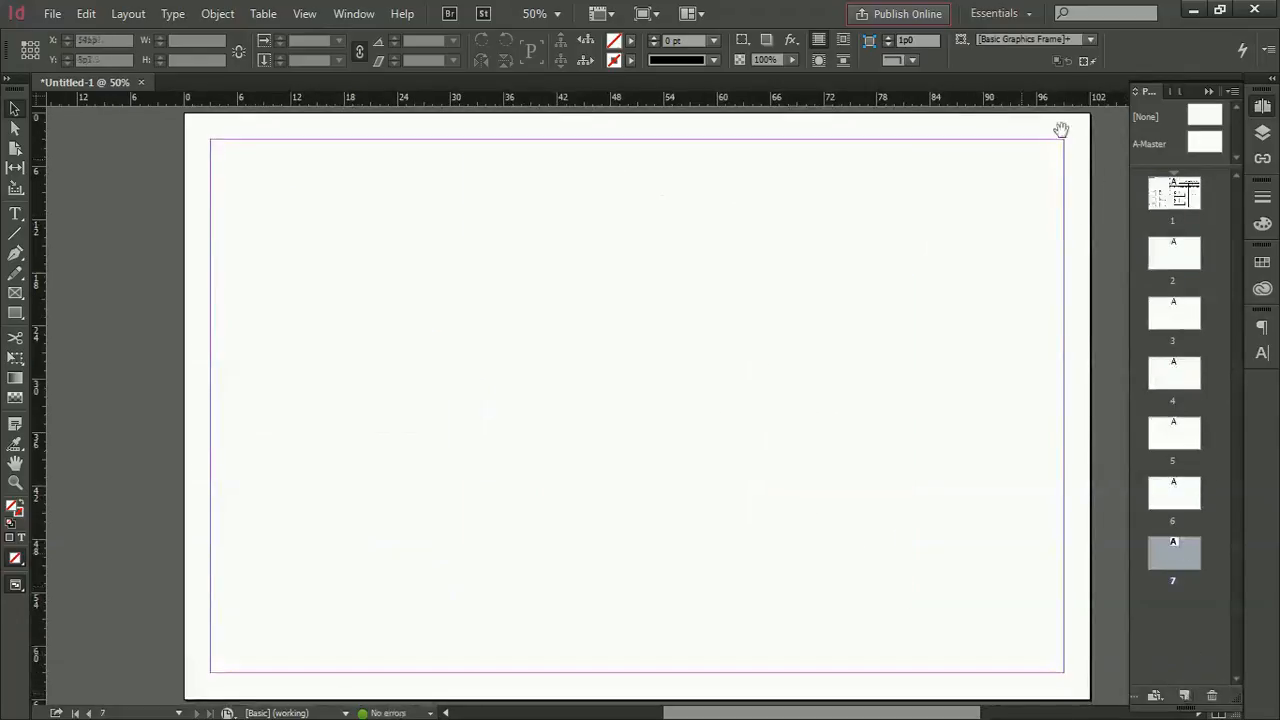
Cut the charts page graphic from page 1 and paste it onto page 2.
left_click(1163, 200)
double_click(1163, 200)
left_click(370, 378)
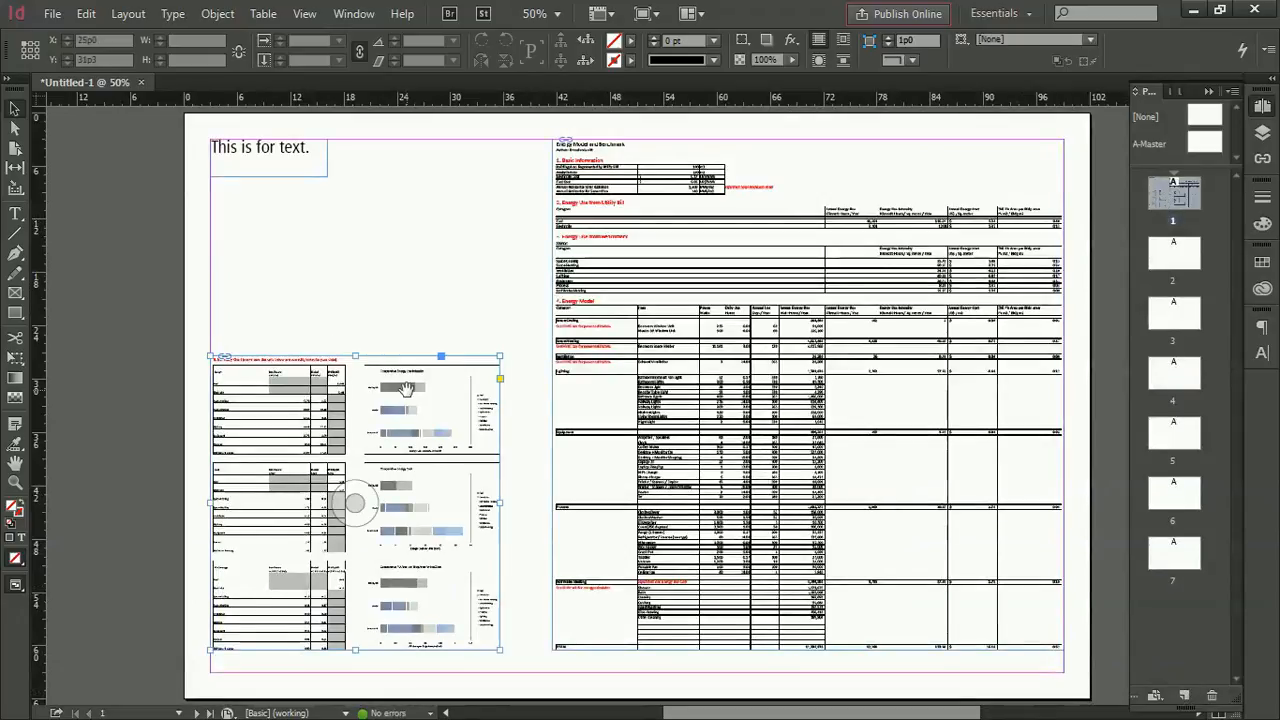
key("Delete")
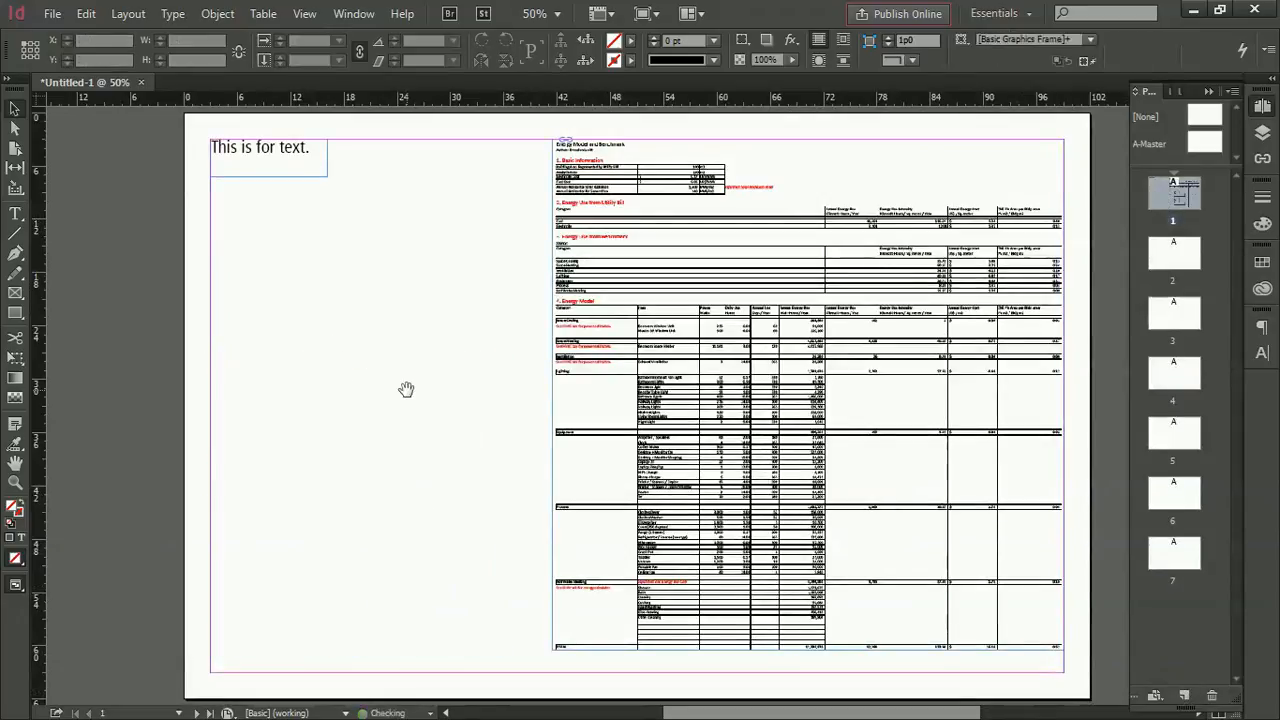
double_click(1169, 252)
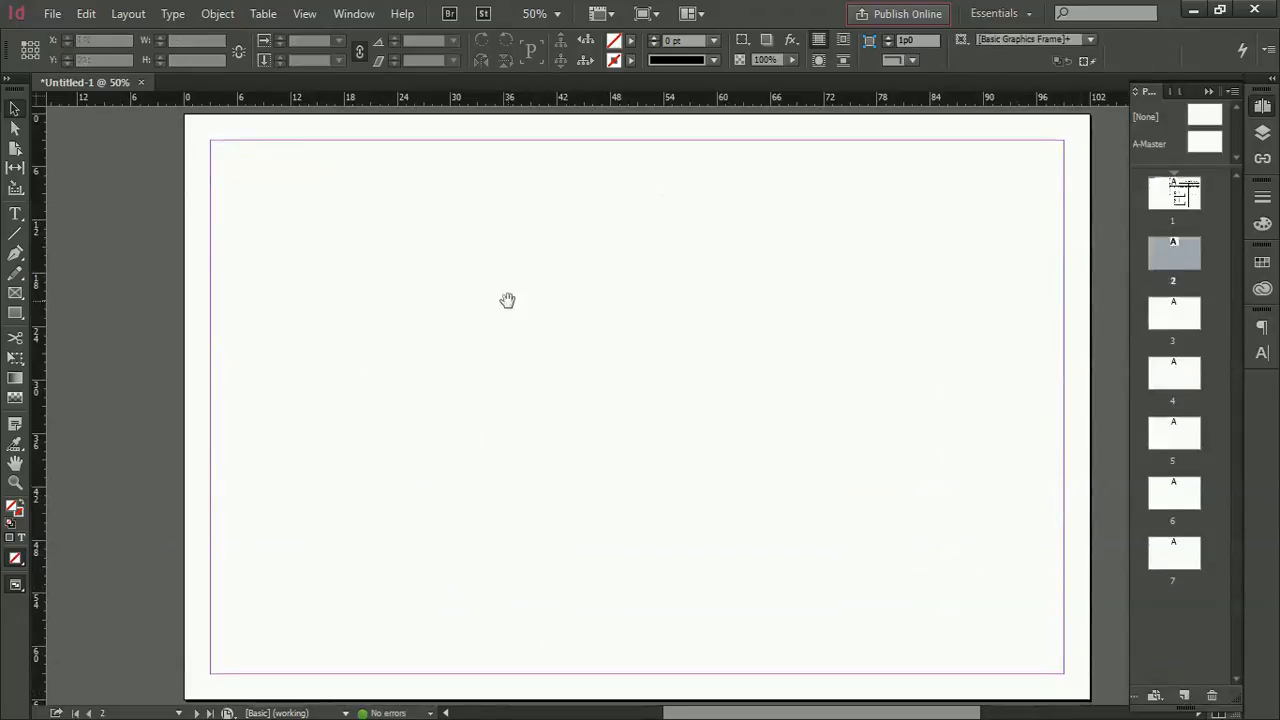
key("ctrl+v")
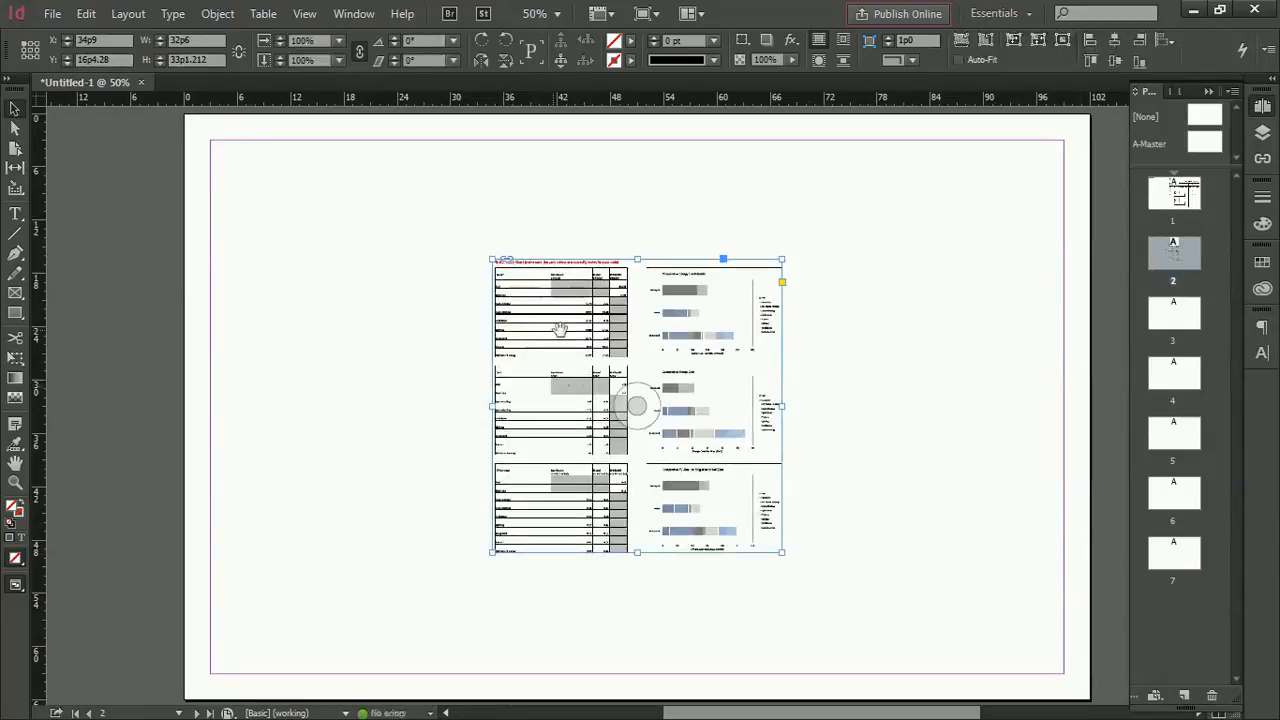
Scale the charts graphic on page 2 to the full 60p0 height between the margins and centre it horizontally on the page.
left_click_drag(547, 324, 264, 206)
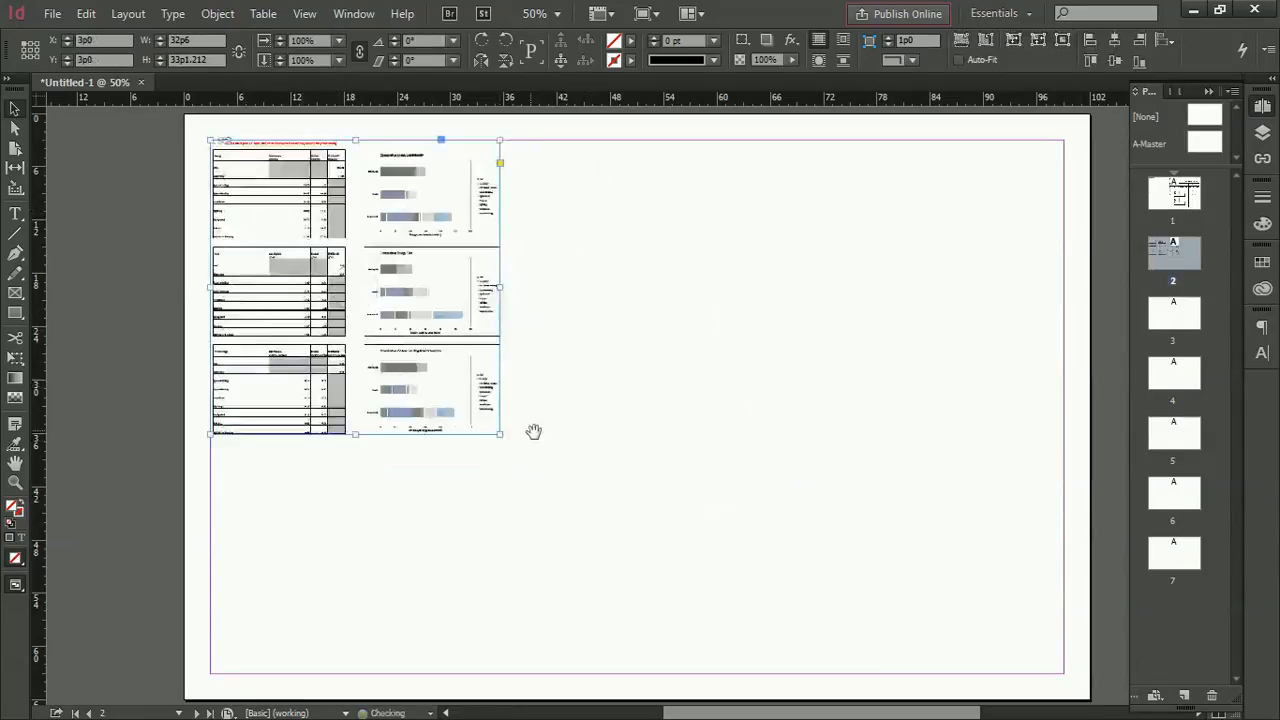
left_click_drag(499, 435, 440, 674)
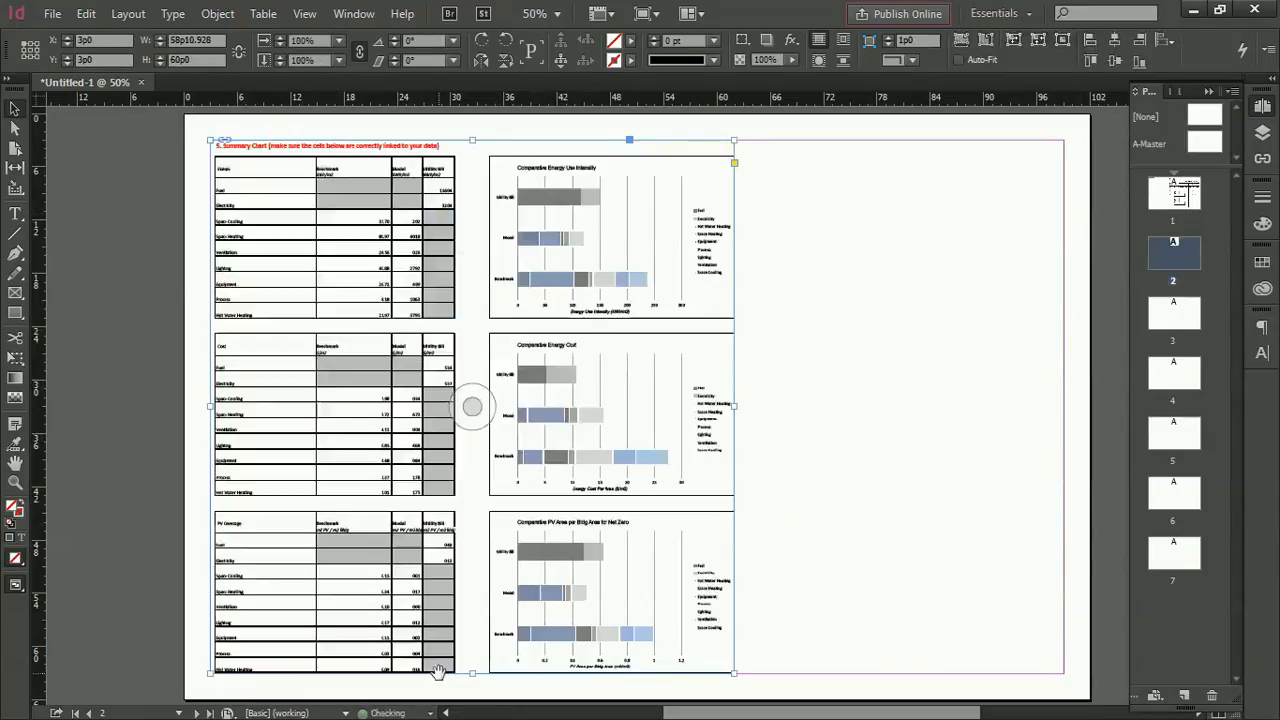
left_click_drag(642, 510, 784, 510)
left_click(939, 485)
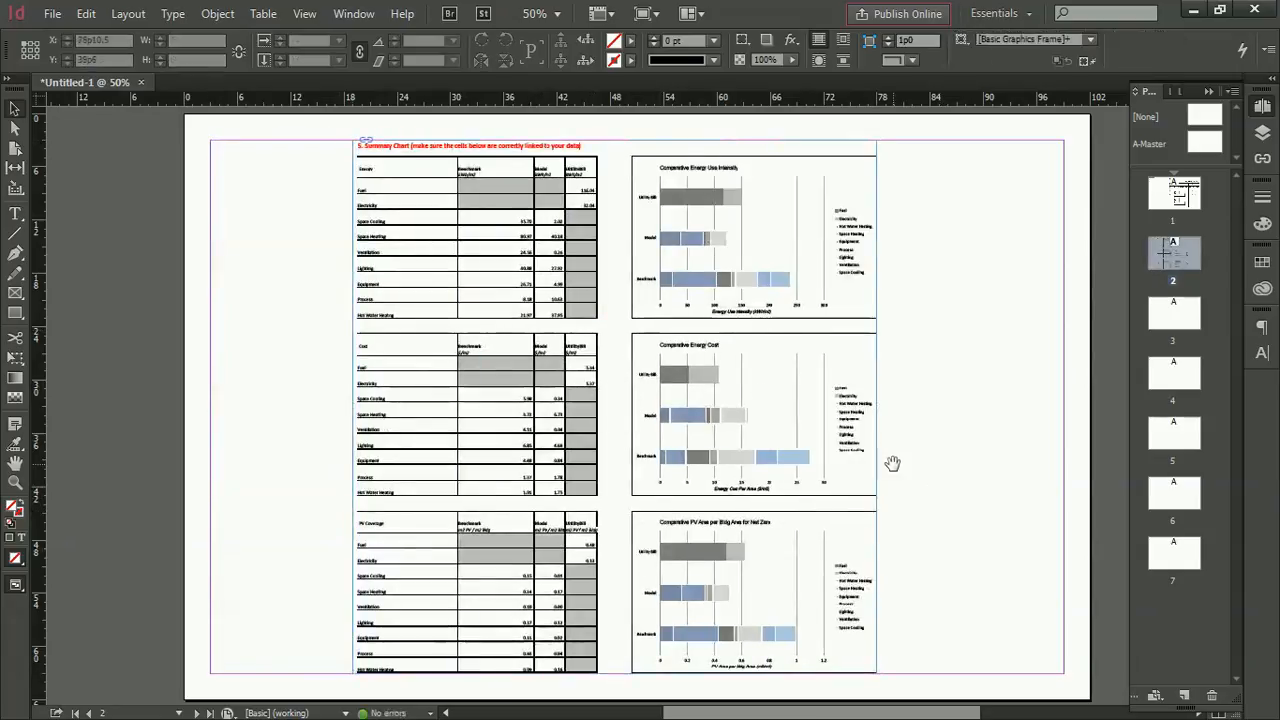
key("ctrl+d")
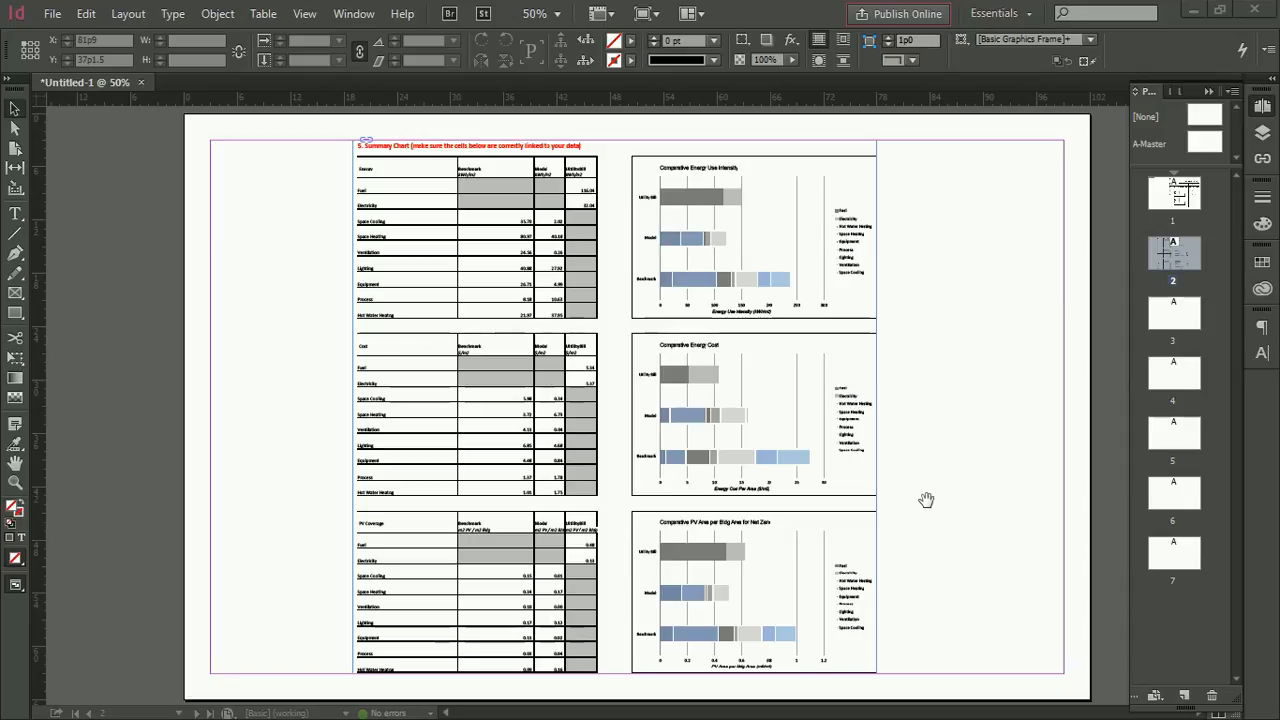
On A-Master, draw a text frame about 41p7.5 by 19p4.5 near the upper-left margin corner containing "ZERO ENERGY BUILDING" and the author's full name.
double_click(1160, 145)
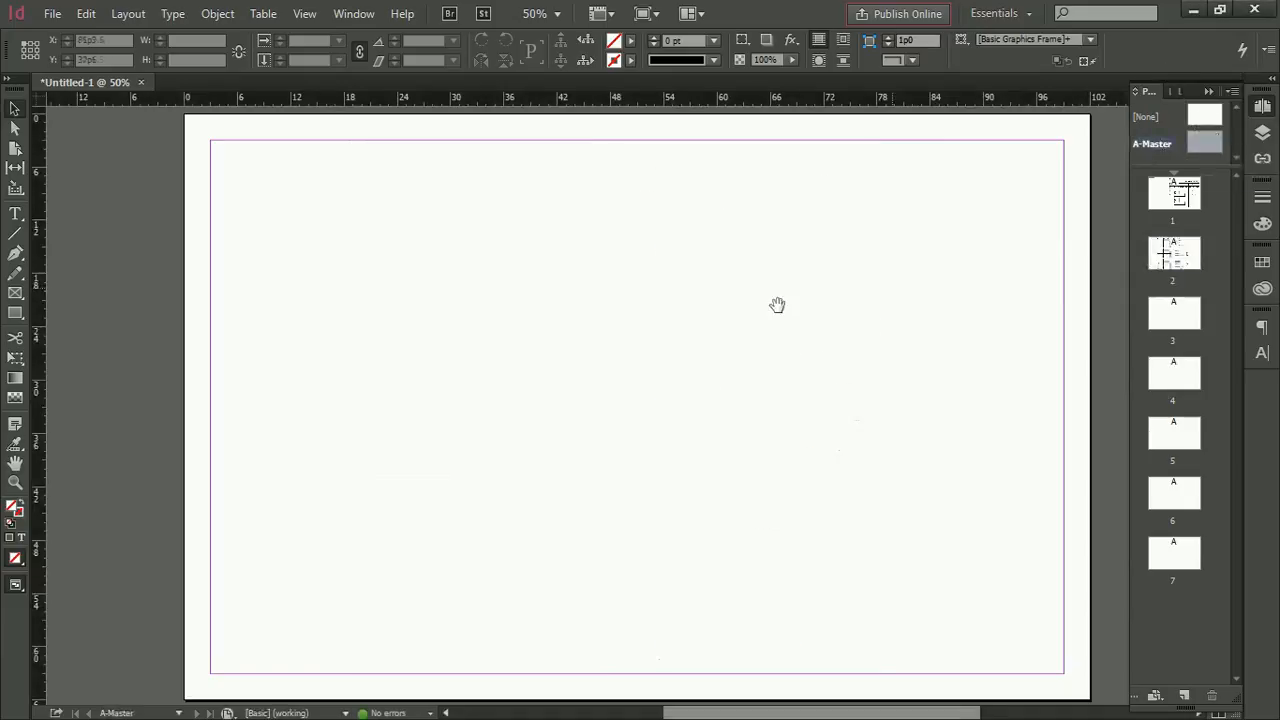
left_click(15, 213)
left_click_drag(228, 146, 598, 318)
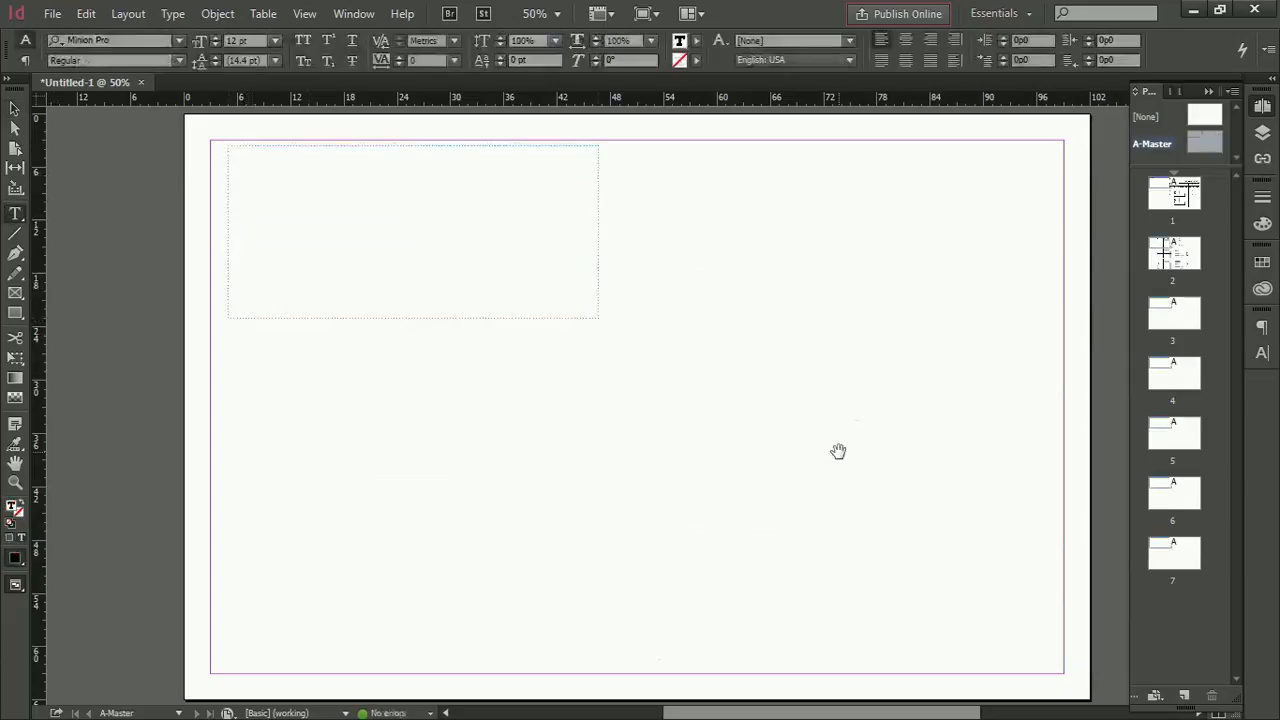
key("ctrl+alt+shift+n")
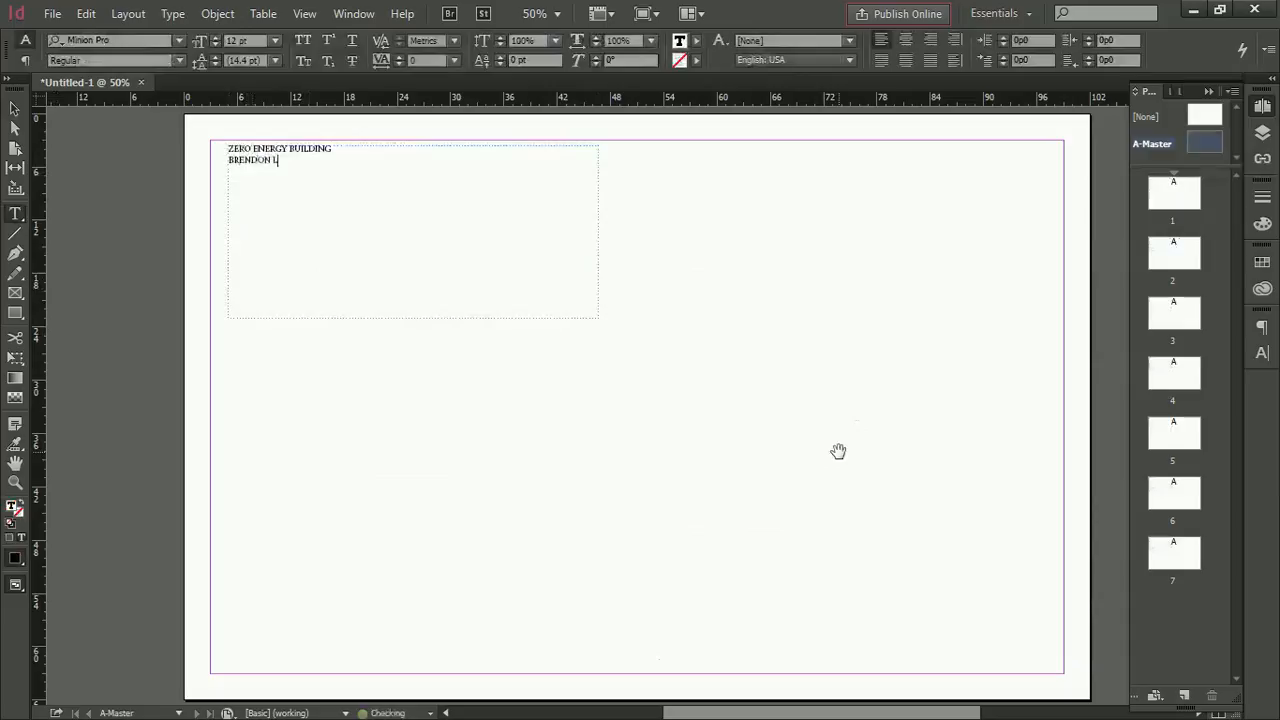
key("ctrl+w")
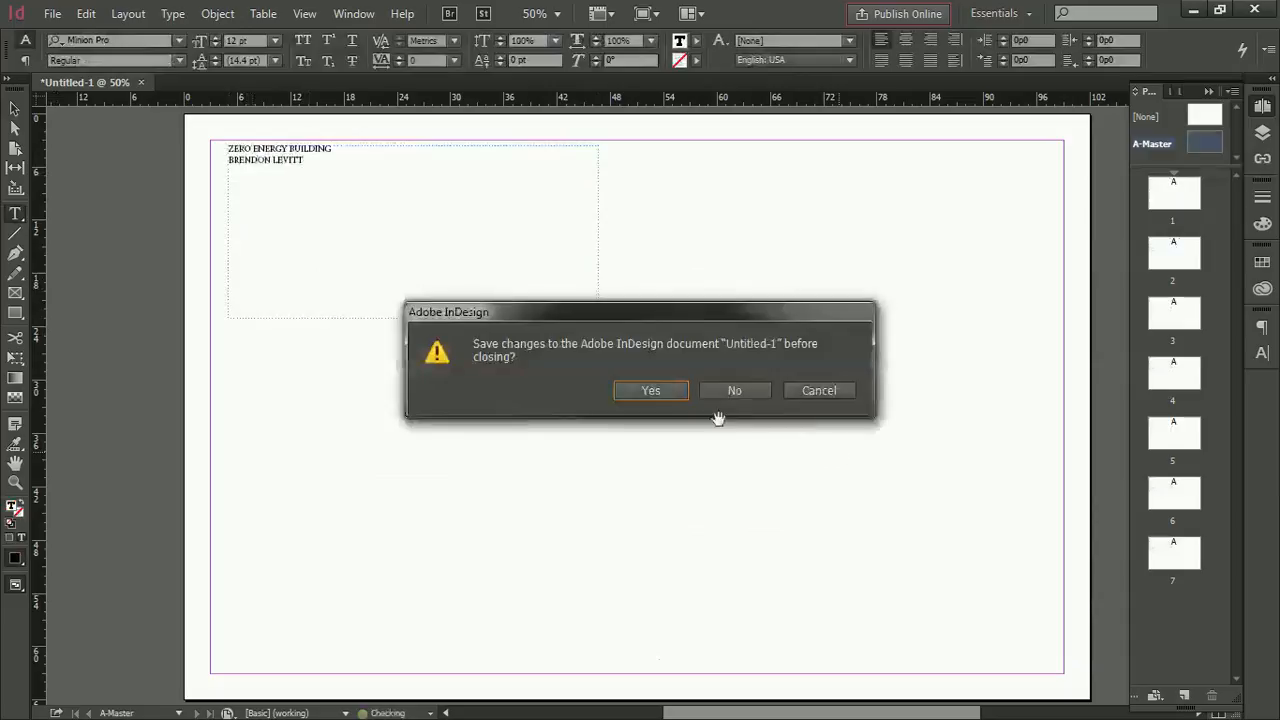
left_click(822, 390)
Set the font of all text in the master title frame to Lucida Sans.
key("ctrl+a")
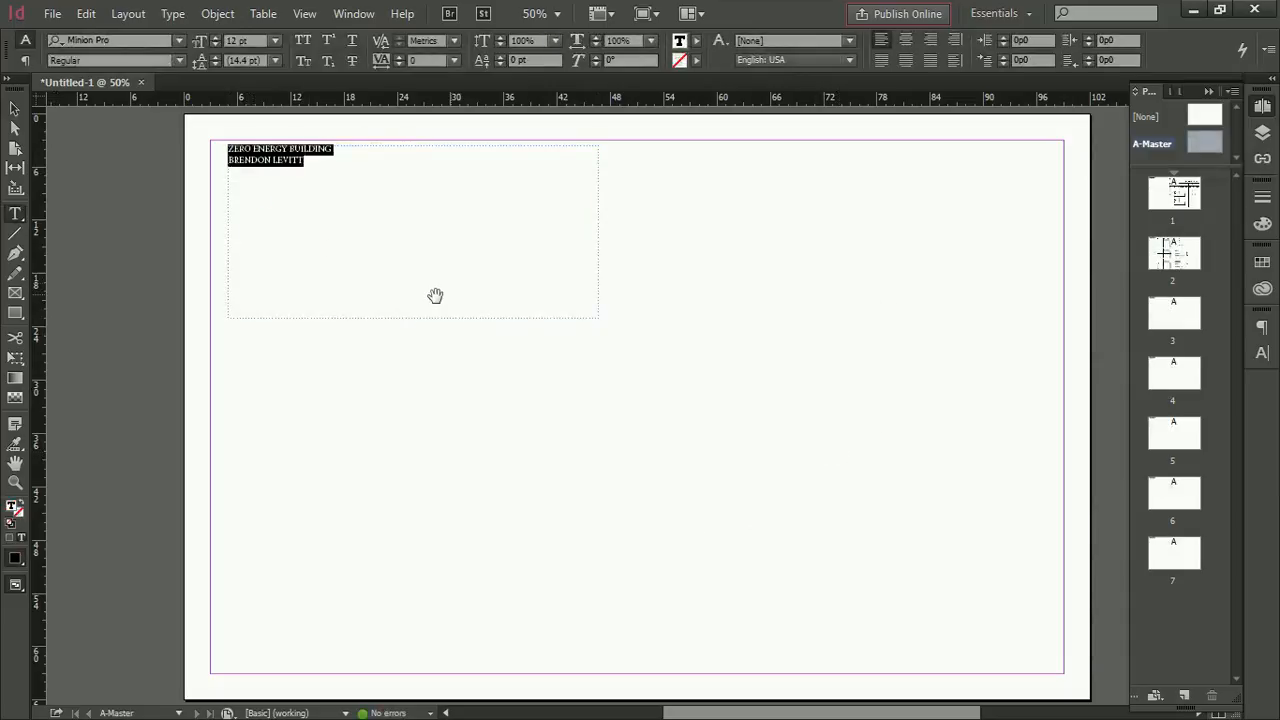
left_click(179, 40)
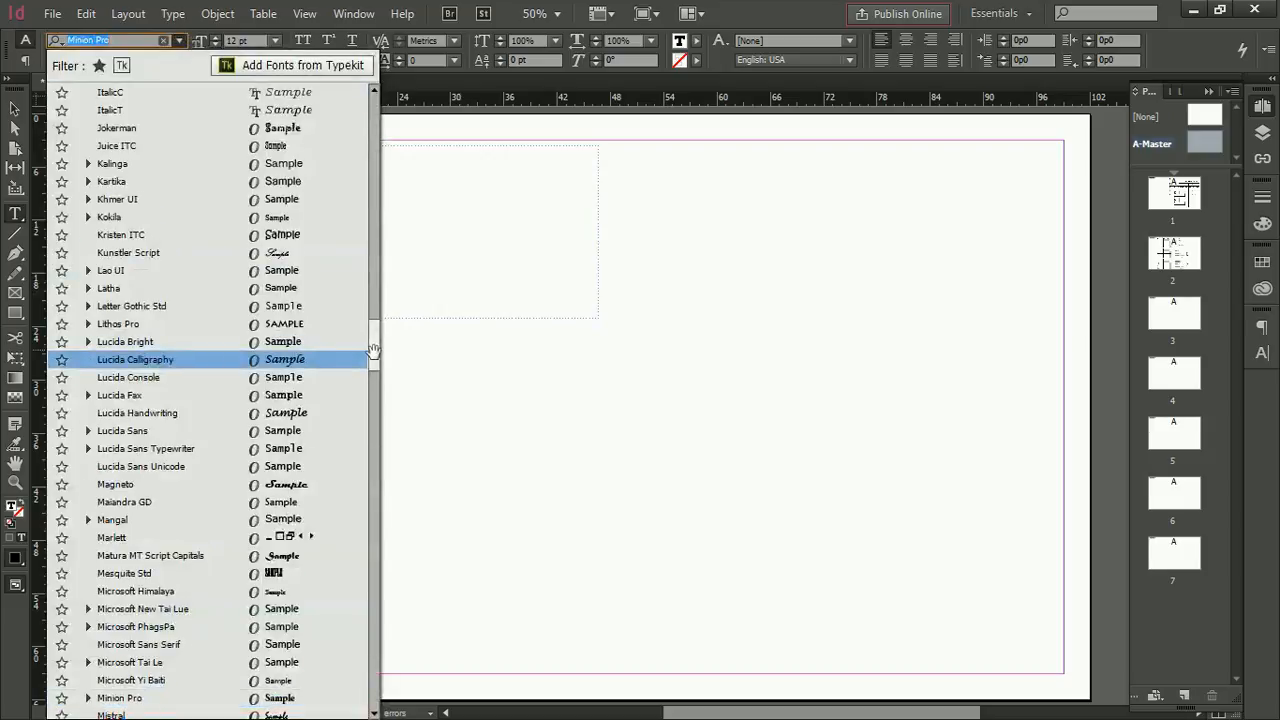
scroll(128, 394, "down", 1)
left_click(125, 394)
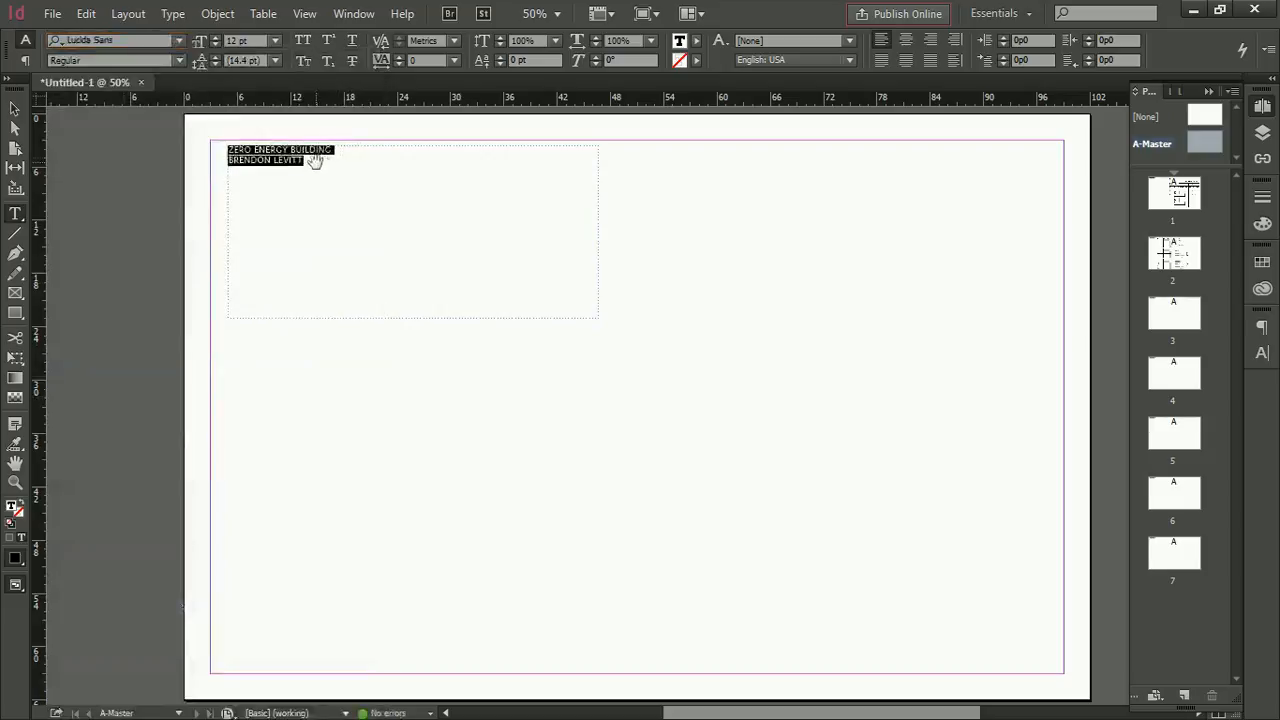
Increase the font size of both lines in the master title frame.
left_click(432, 236)
left_click_drag(351, 149, 190, 141)
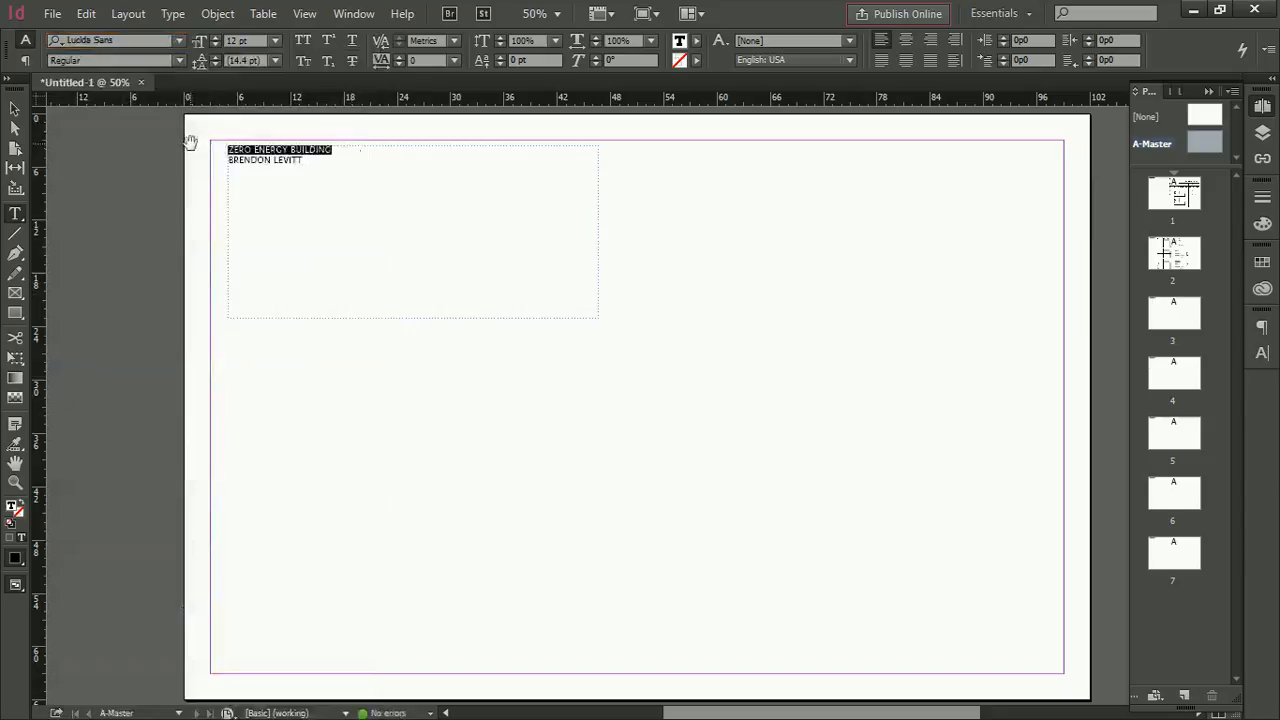
left_click(255, 40)
left_click_drag(300, 161, 172, 136)
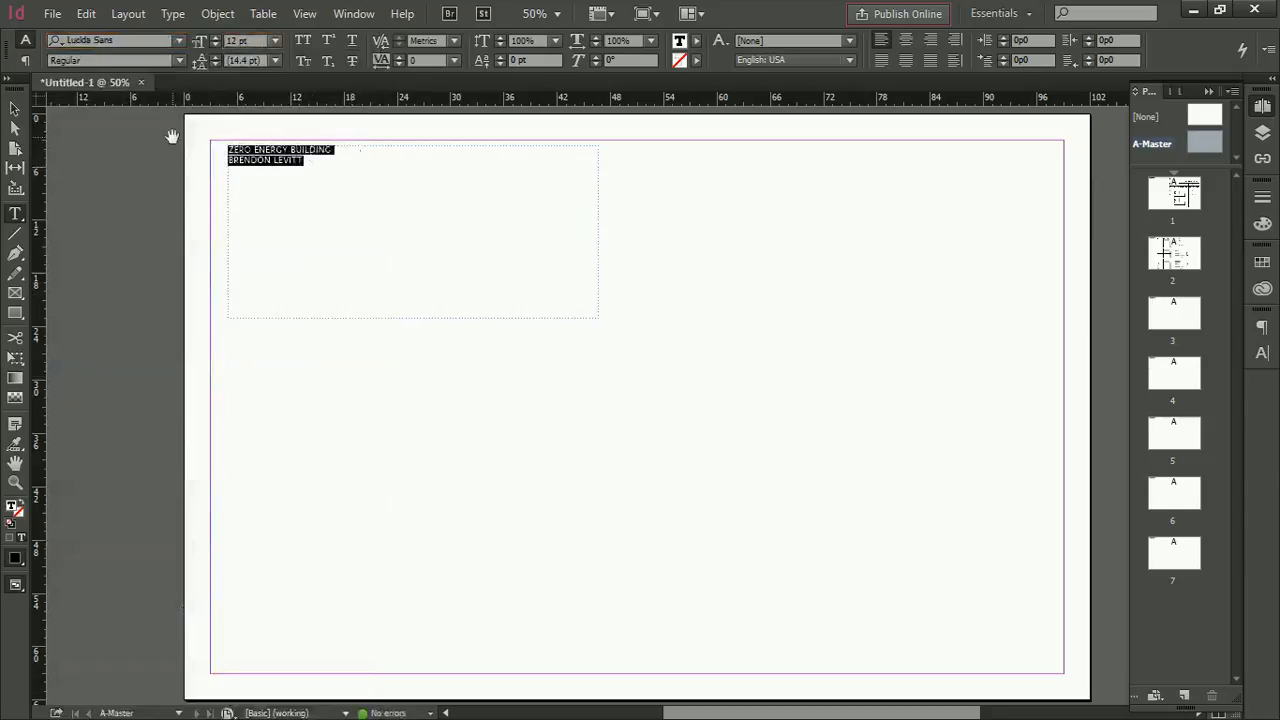
left_click(253, 40)
key("Return")
Shorten the master title frame to just below its two lines and snap it to the page's upper-left margin corner.
left_click(14, 108)
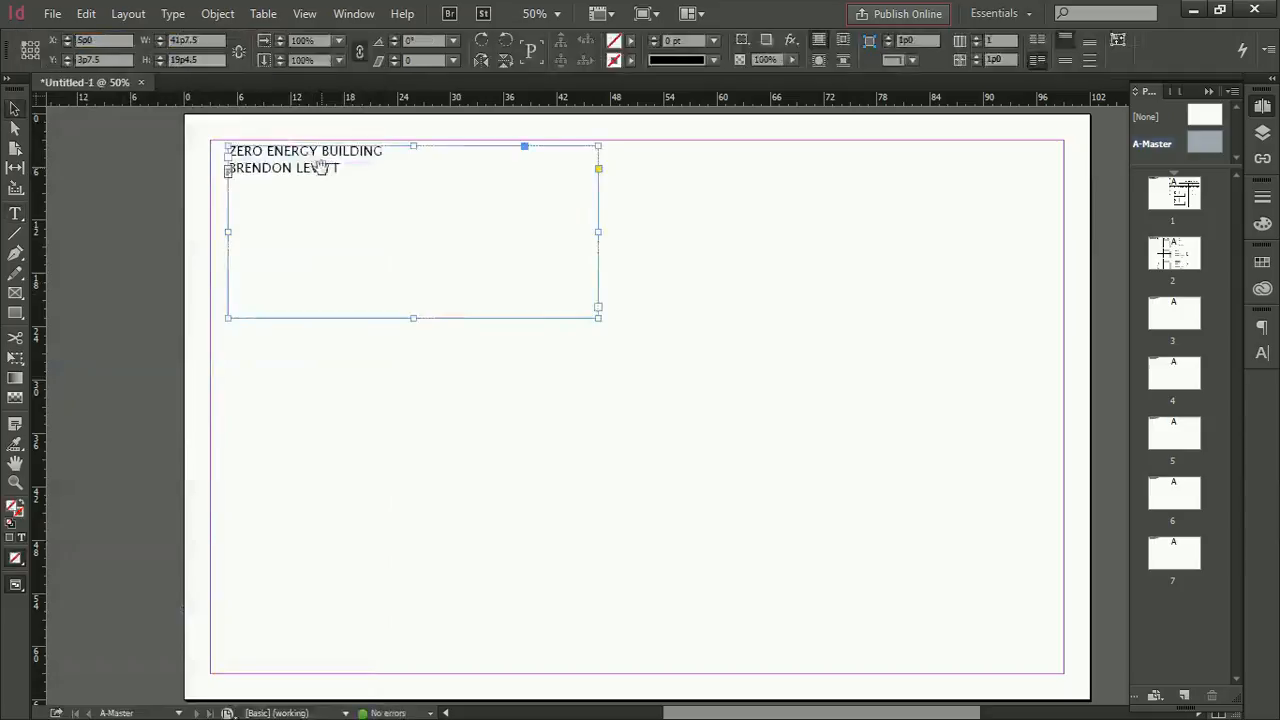
left_click_drag(410, 313, 406, 186)
left_click_drag(318, 168, 283, 159)
left_click(914, 237)
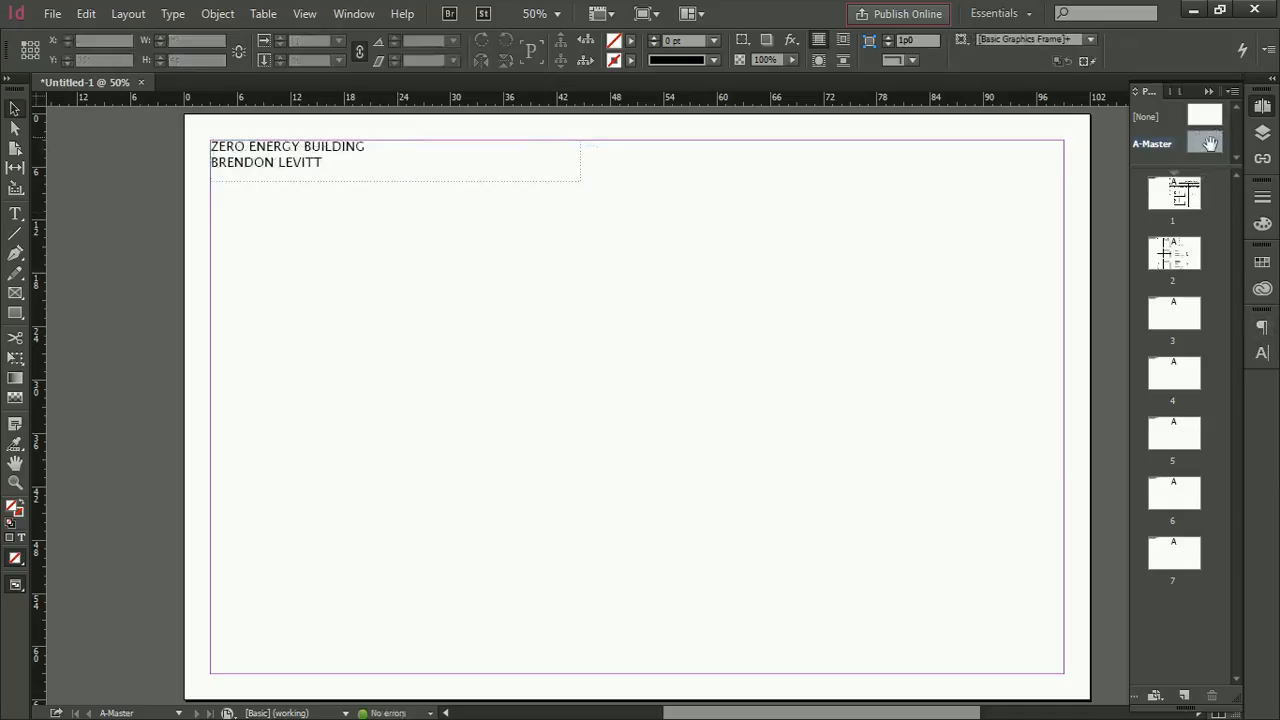
On page 1, move the "This is for text." frame down to X 3p0, Y 17p9, and check the master title on pages 2 to 4.
double_click(1186, 190)
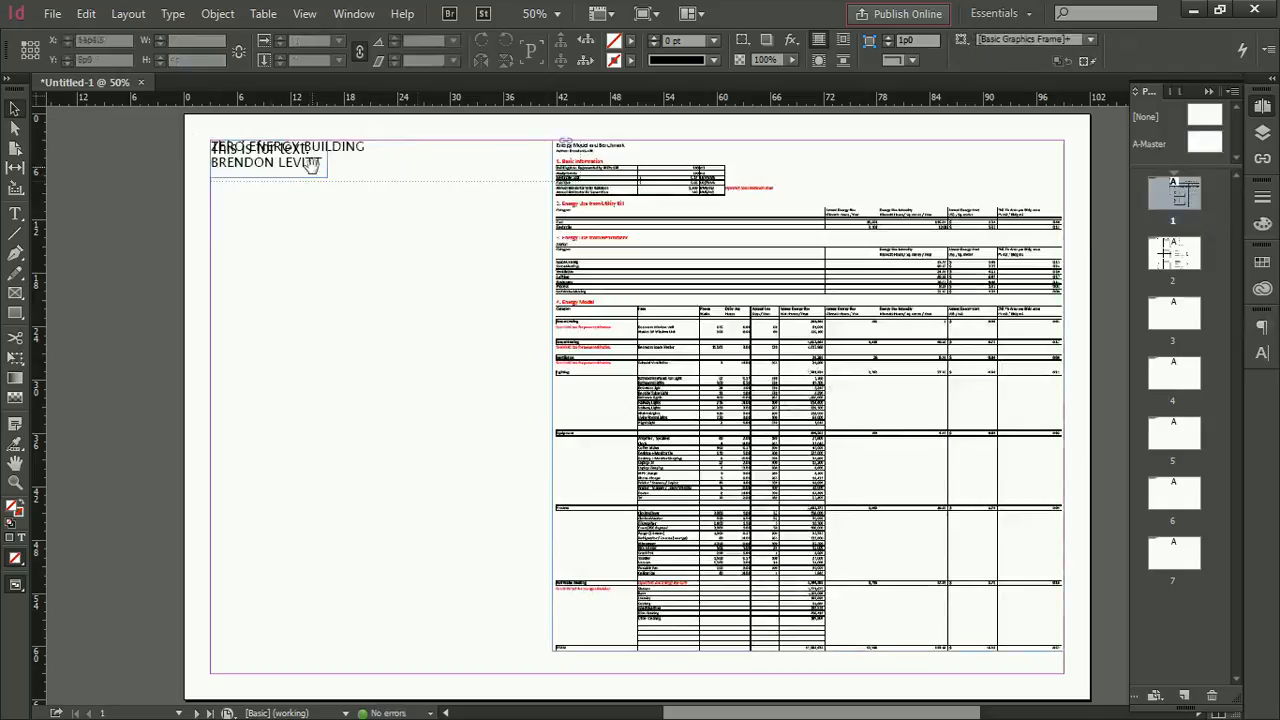
left_click_drag(312, 160, 308, 297)
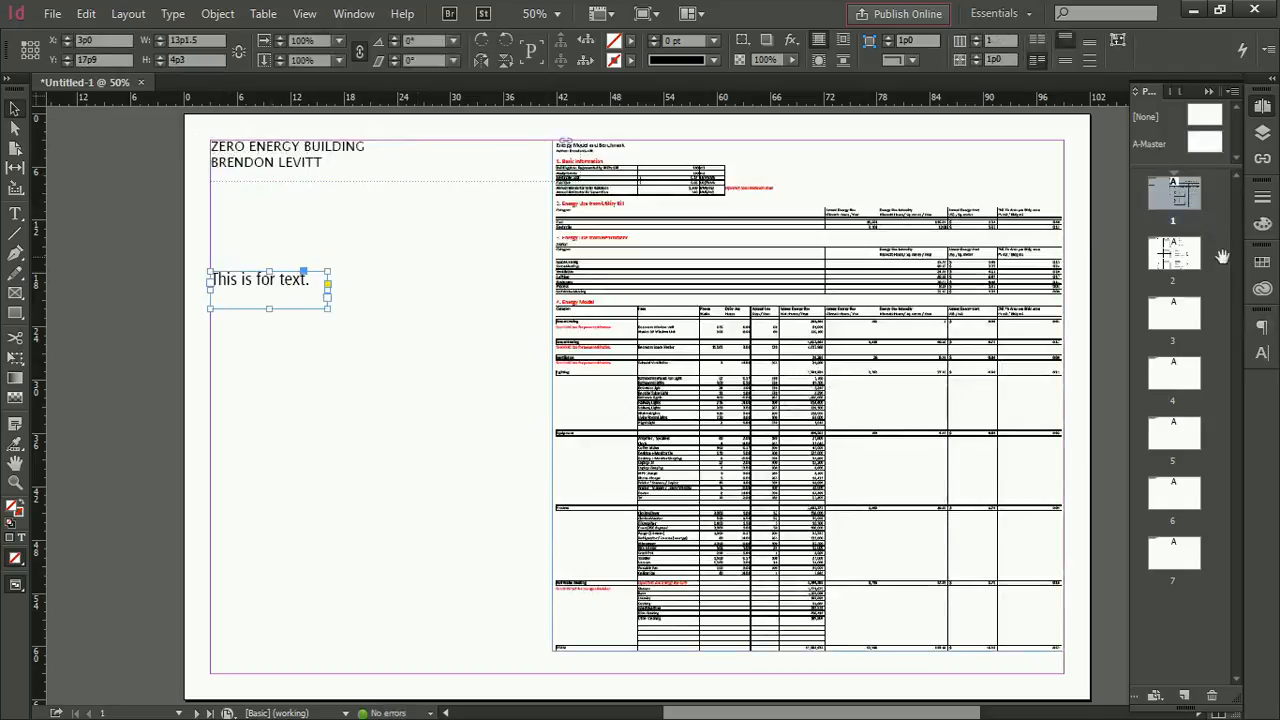
double_click(1176, 252)
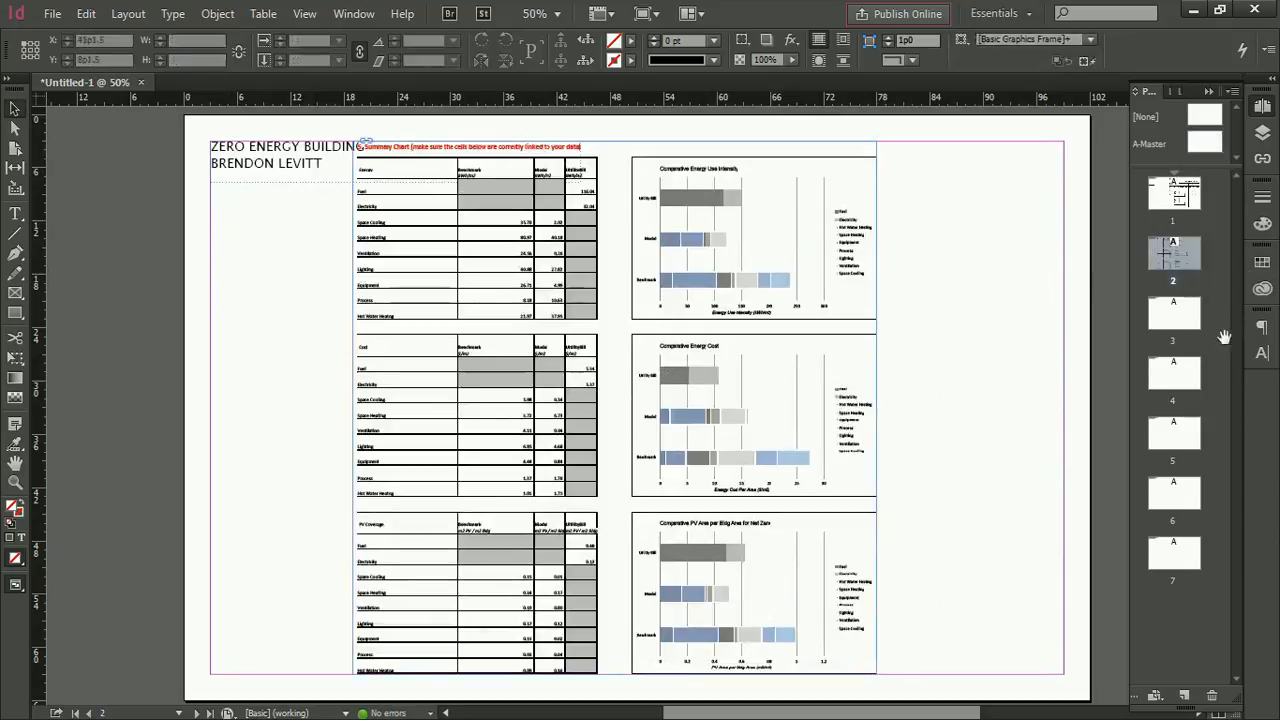
left_click(1174, 304)
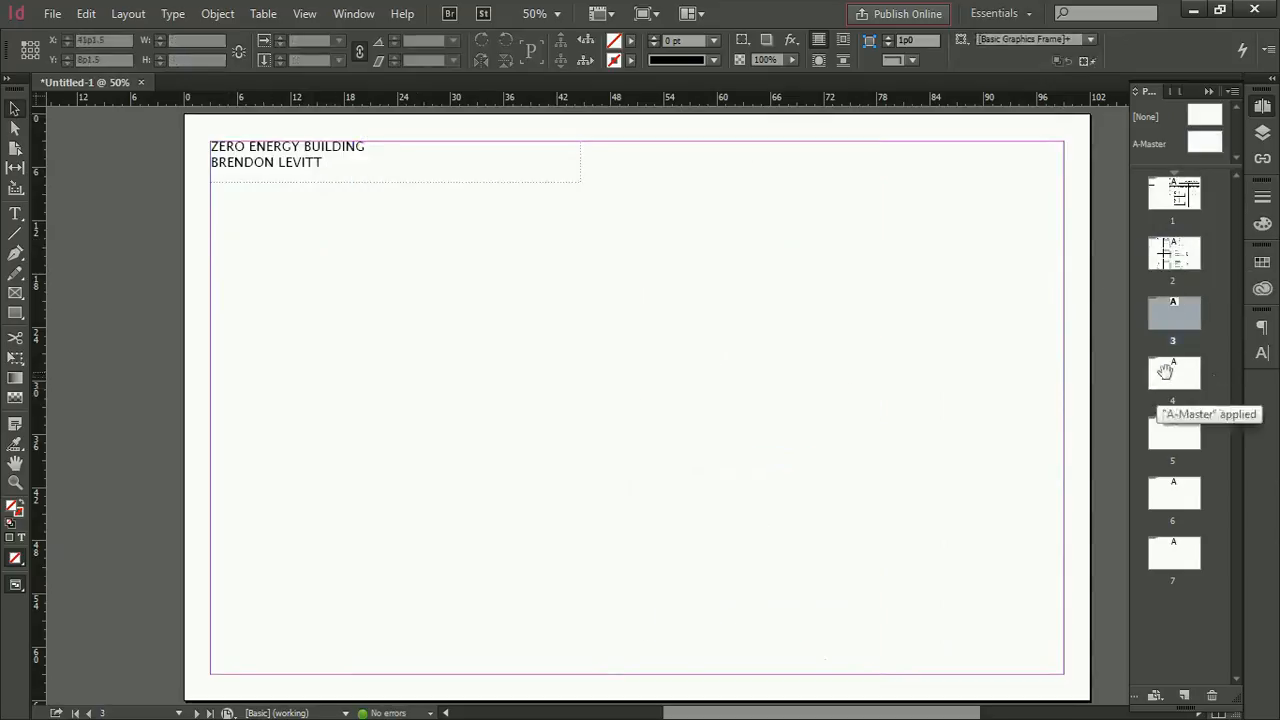
double_click(1166, 372)
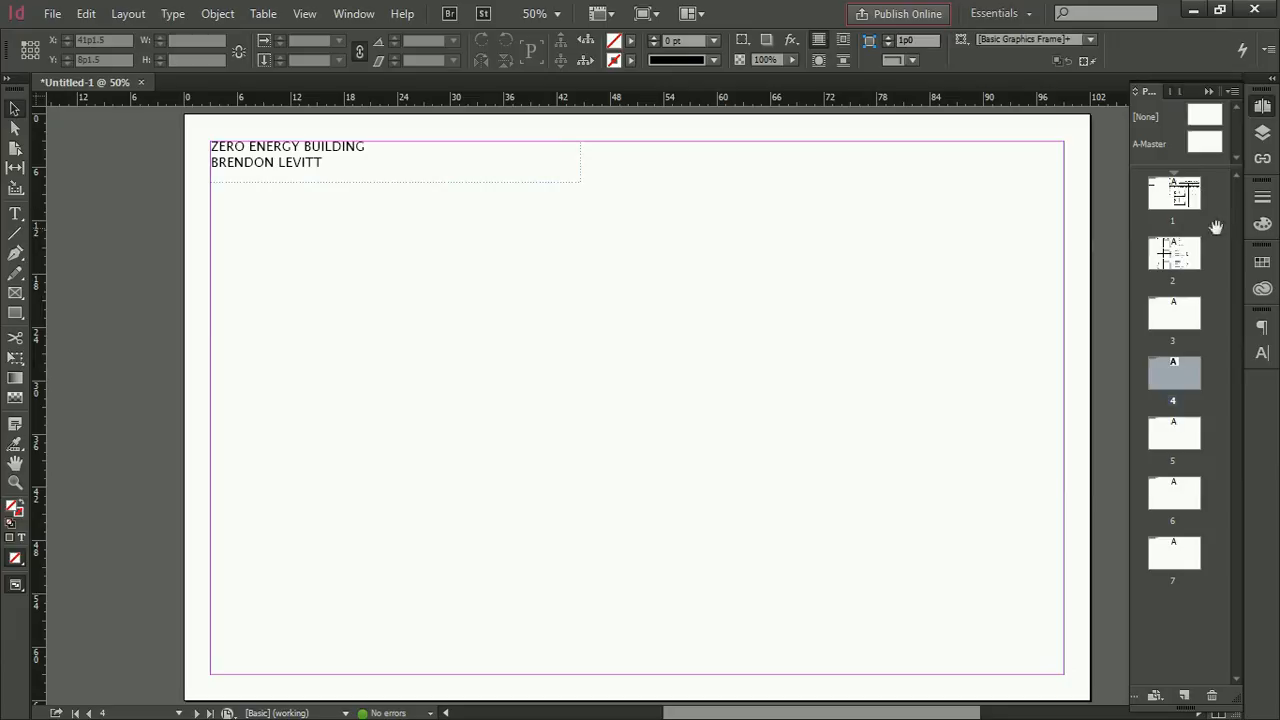
Apply the [None] master to page 1, and restore its A-Master content.
double_click(1176, 190)
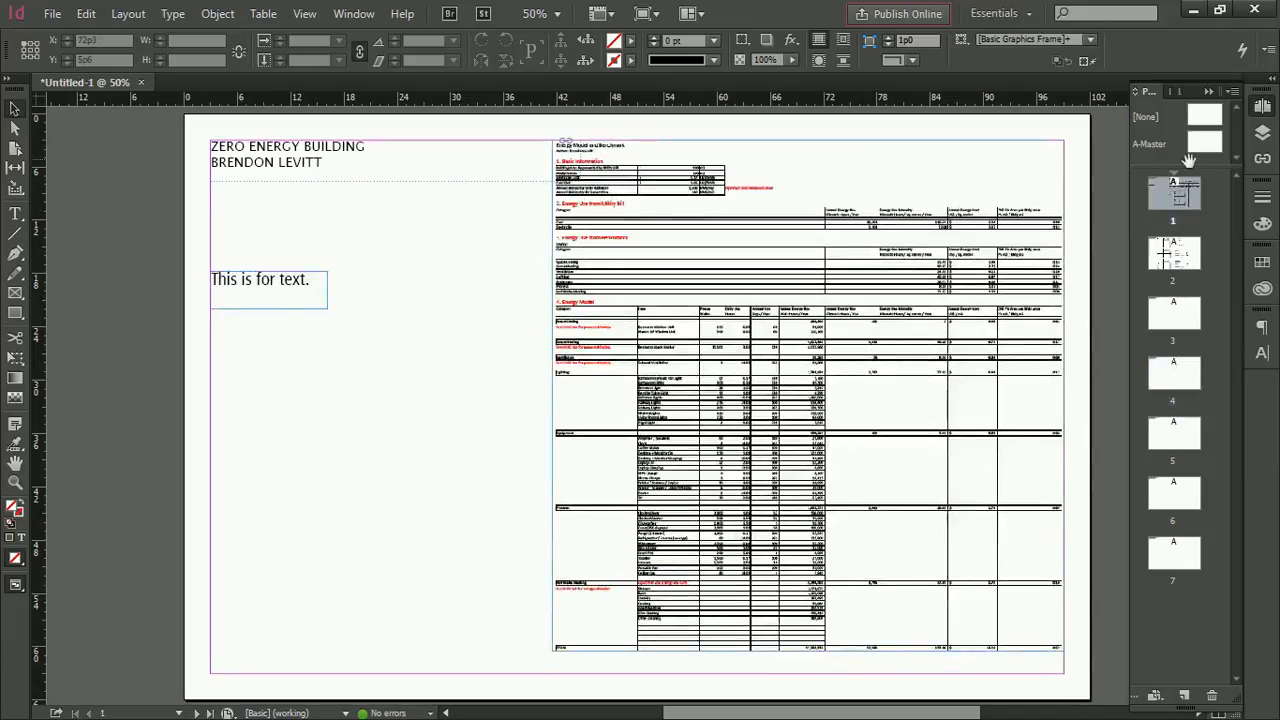
left_click(1210, 110)
left_click(1210, 112)
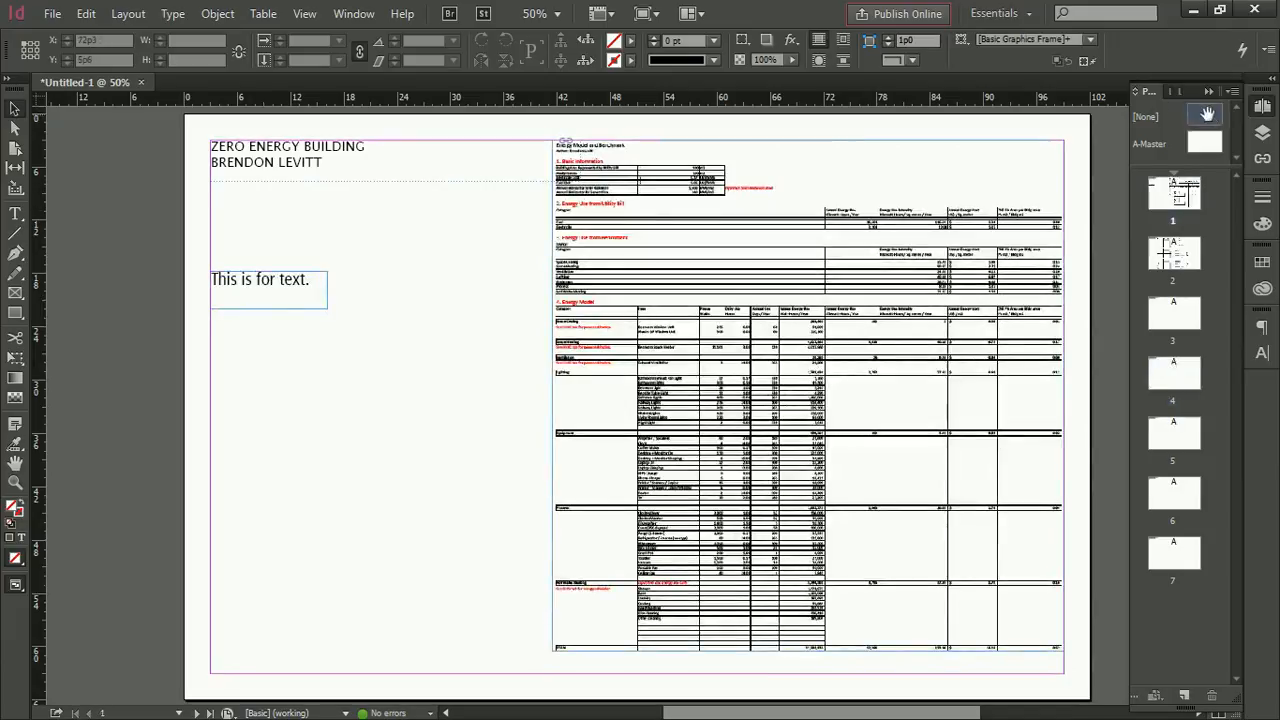
left_click_drag(1217, 116, 1183, 192)
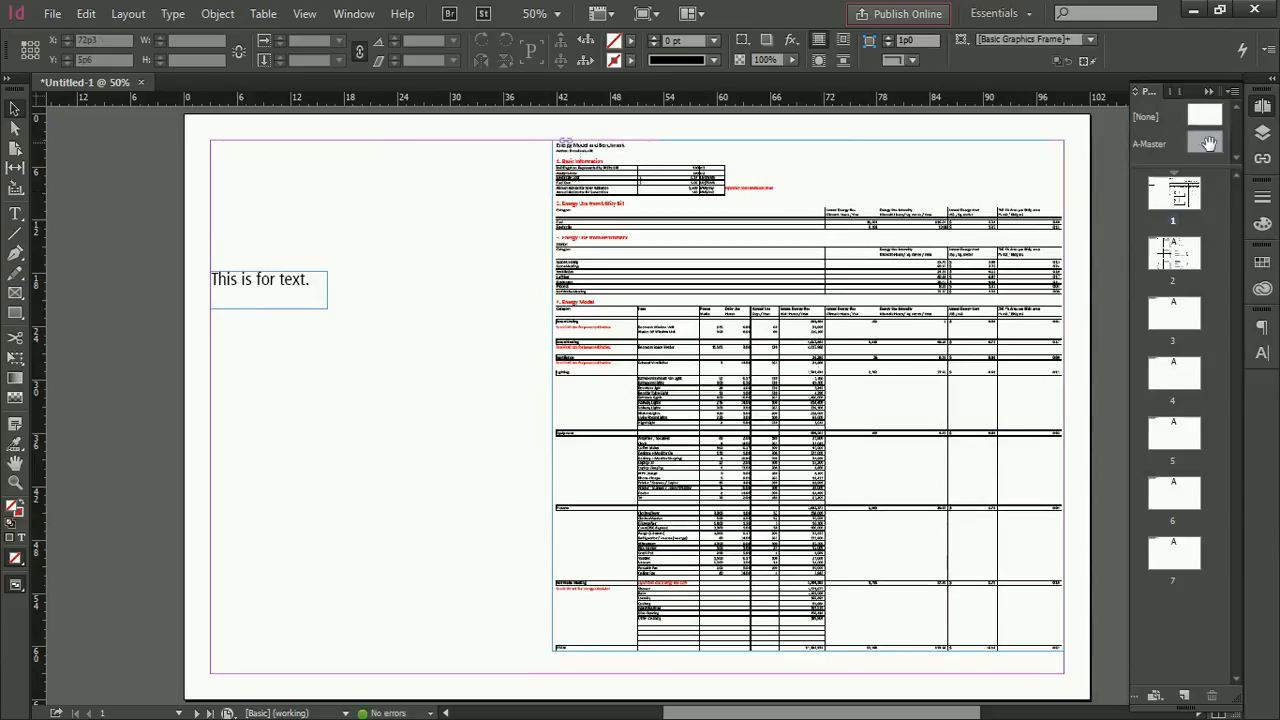
key("ctrl+z")
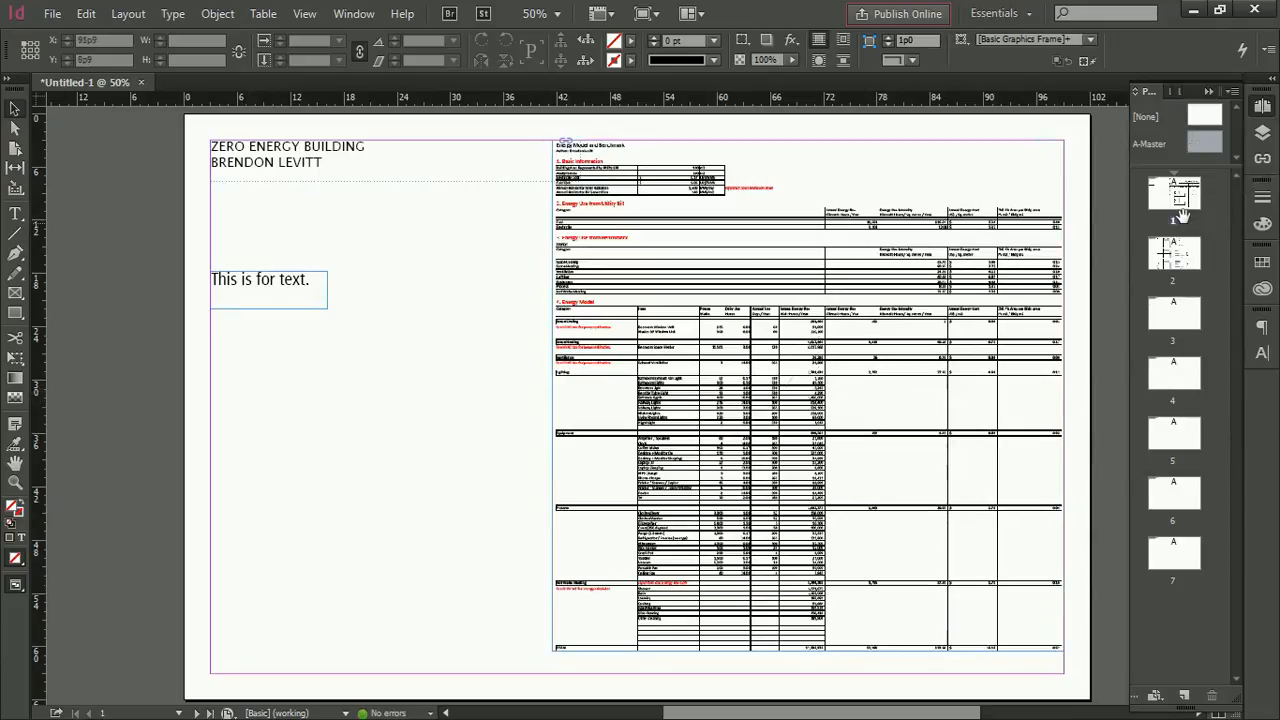
On A-Master, duplicate the title frame and snap the copy to the page's lower-left margin corner.
double_click(1190, 145)
left_click(290, 147)
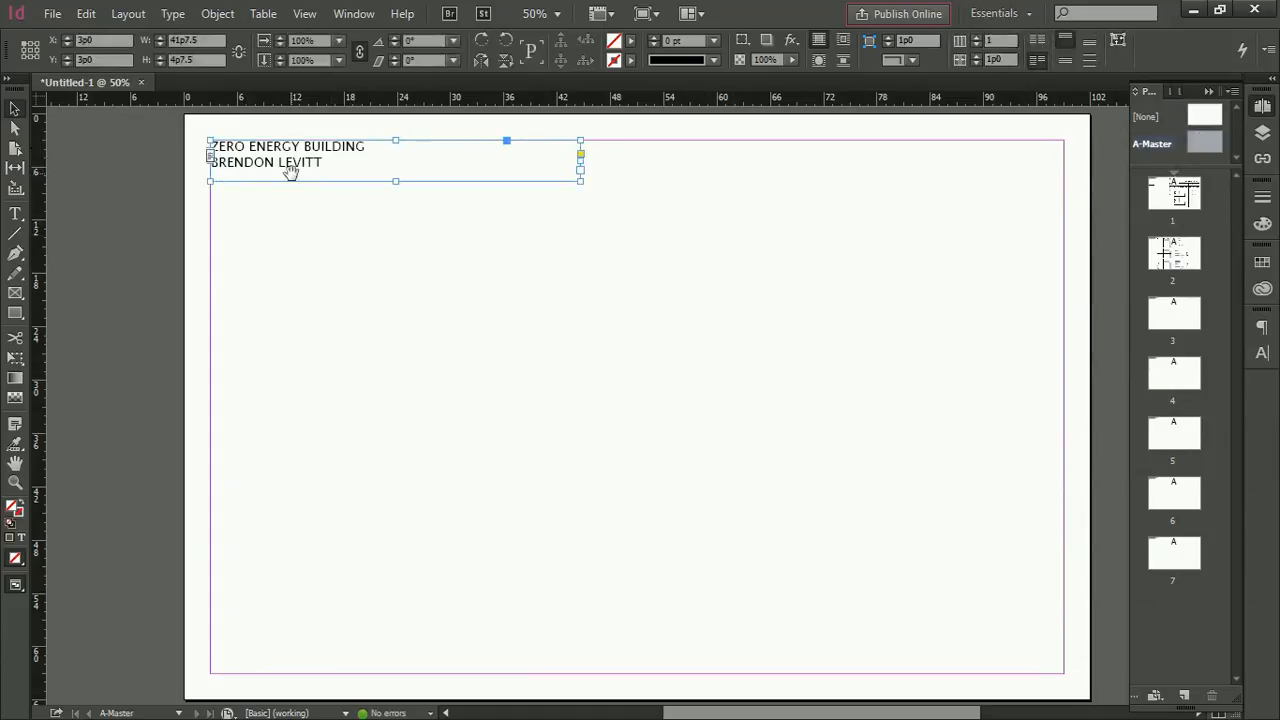
key("ctrl+v")
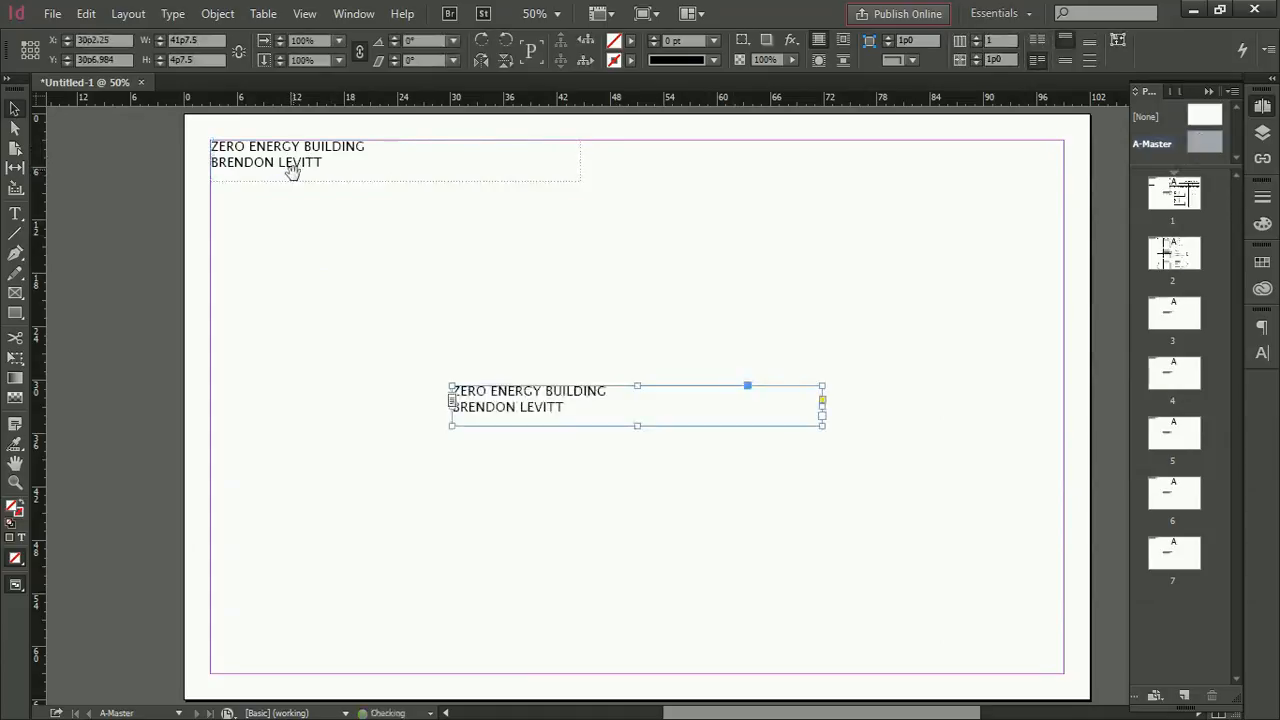
left_click_drag(490, 398, 250, 640)
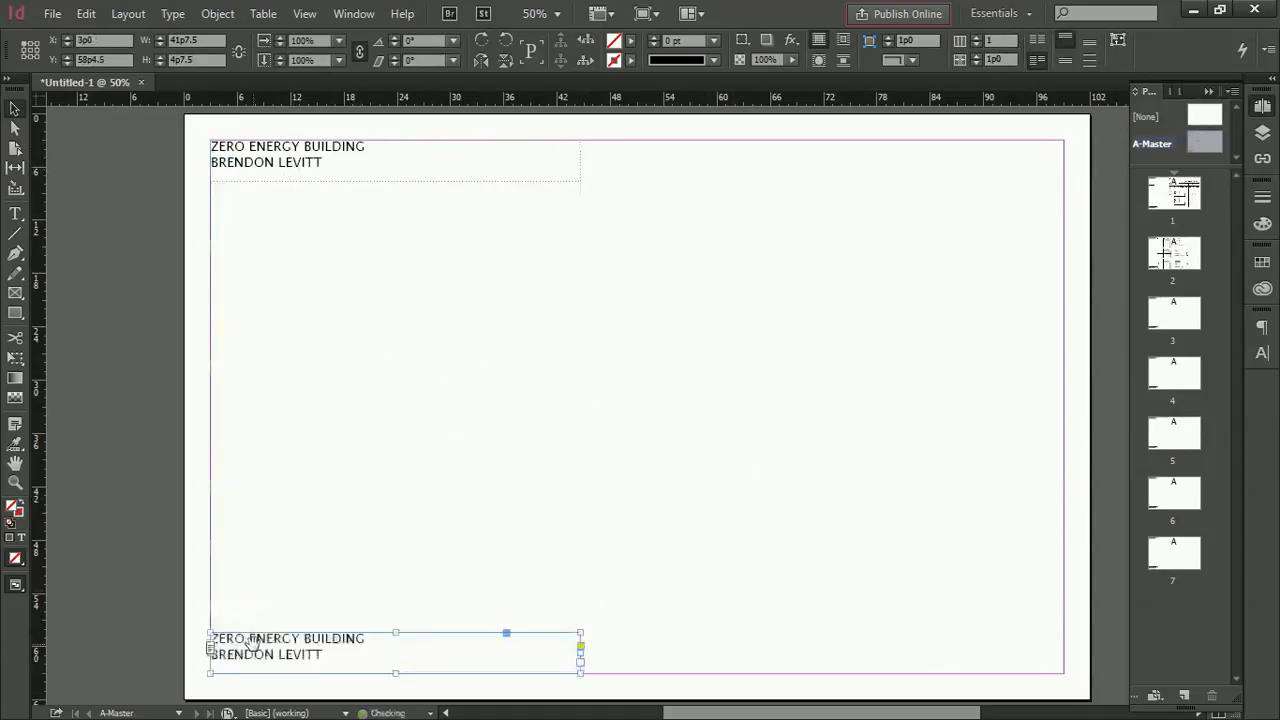
Replace the text in the lower master frame with "INITIAL ENERGY MODEL" and "2016.06.23" on two lines.
double_click(240, 652)
key("ctrl+a")
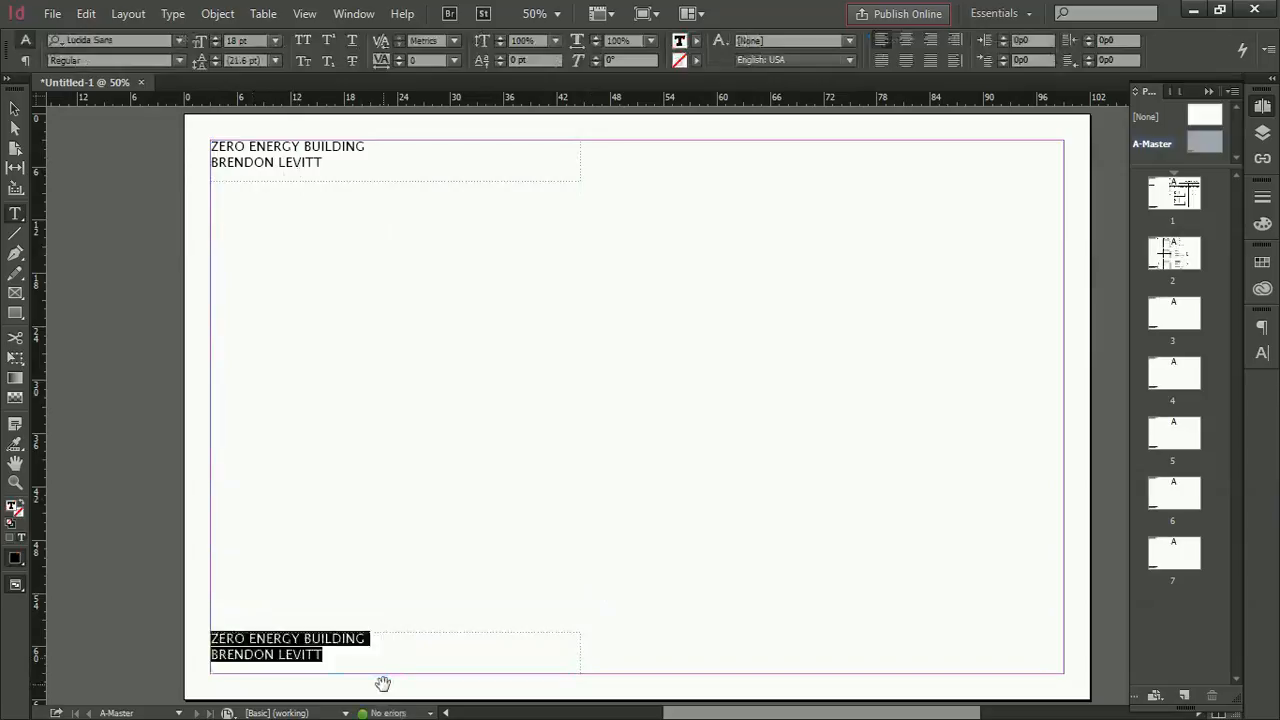
type("IN")
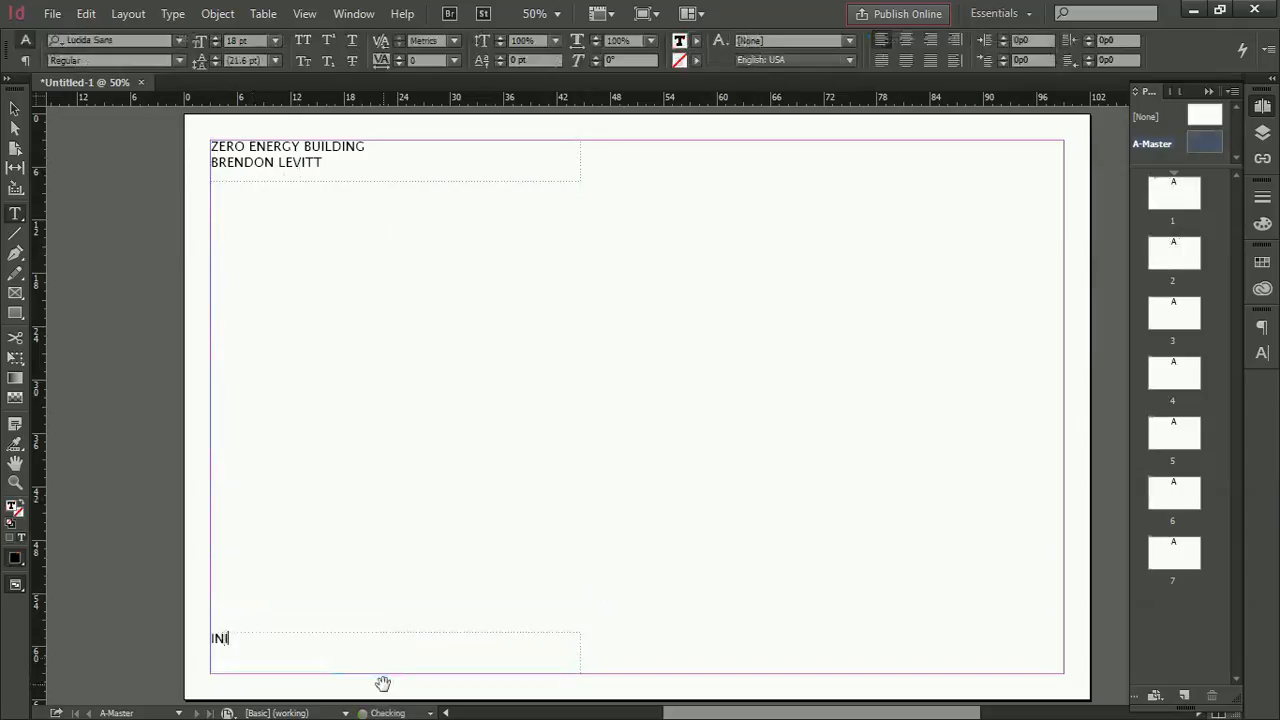
type("ITIAL ENERGY MODEL")
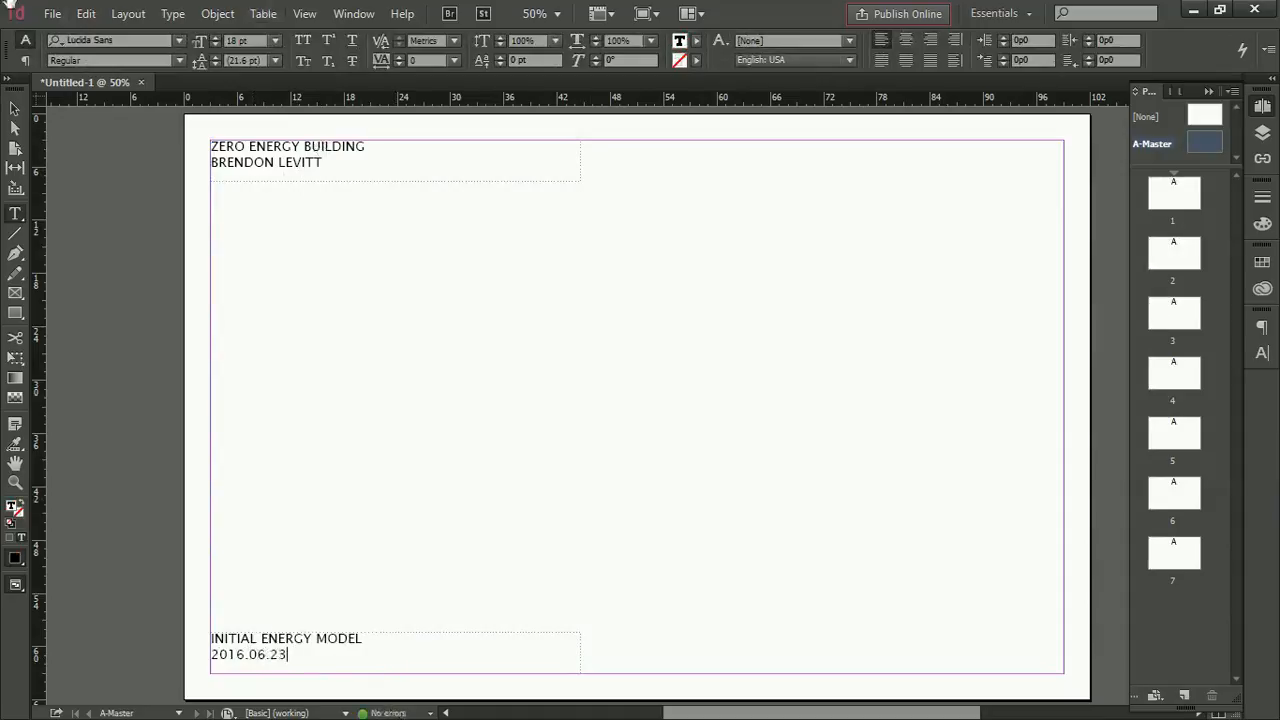
left_click(15, 108)
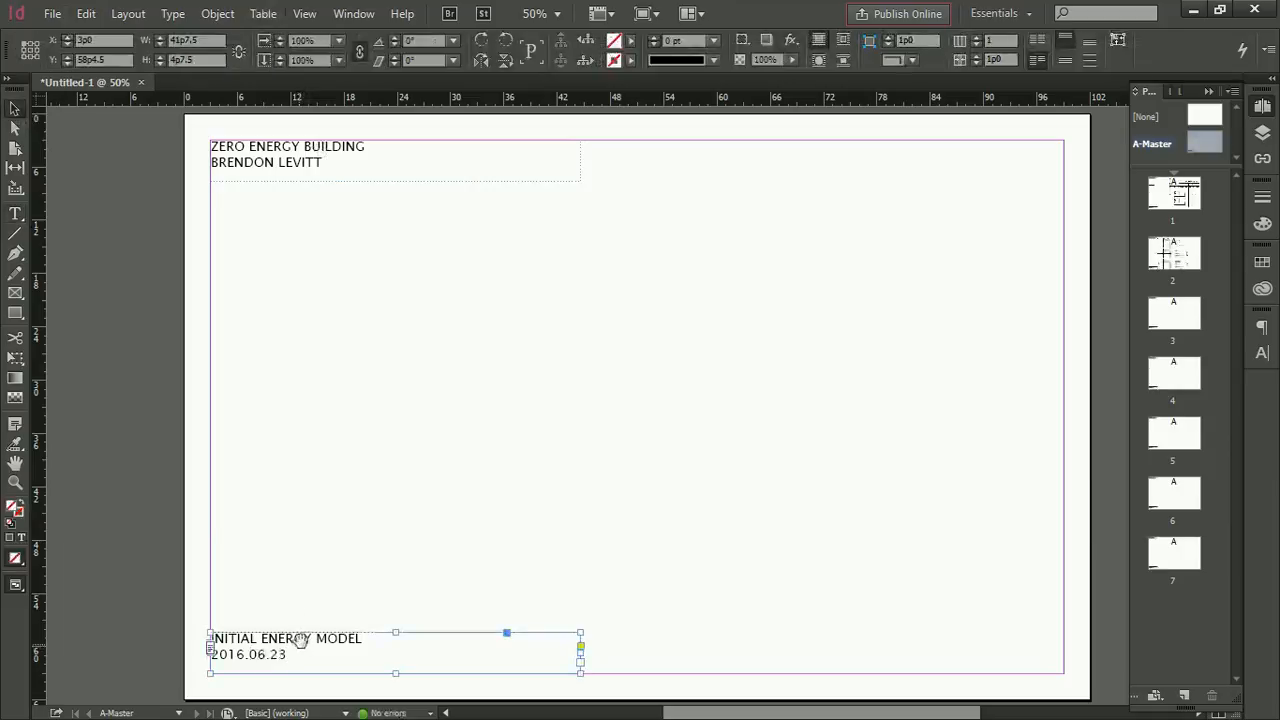
Swap the two master frames so "INITIAL ENERGY MODEL" sits at the upper-left margin corner, and narrow that frame to 21p9.
left_click_drag(301, 643, 380, 268)
left_click_drag(286, 172, 263, 641)
left_click_drag(291, 277, 255, 168)
left_click_drag(580, 177, 403, 177)
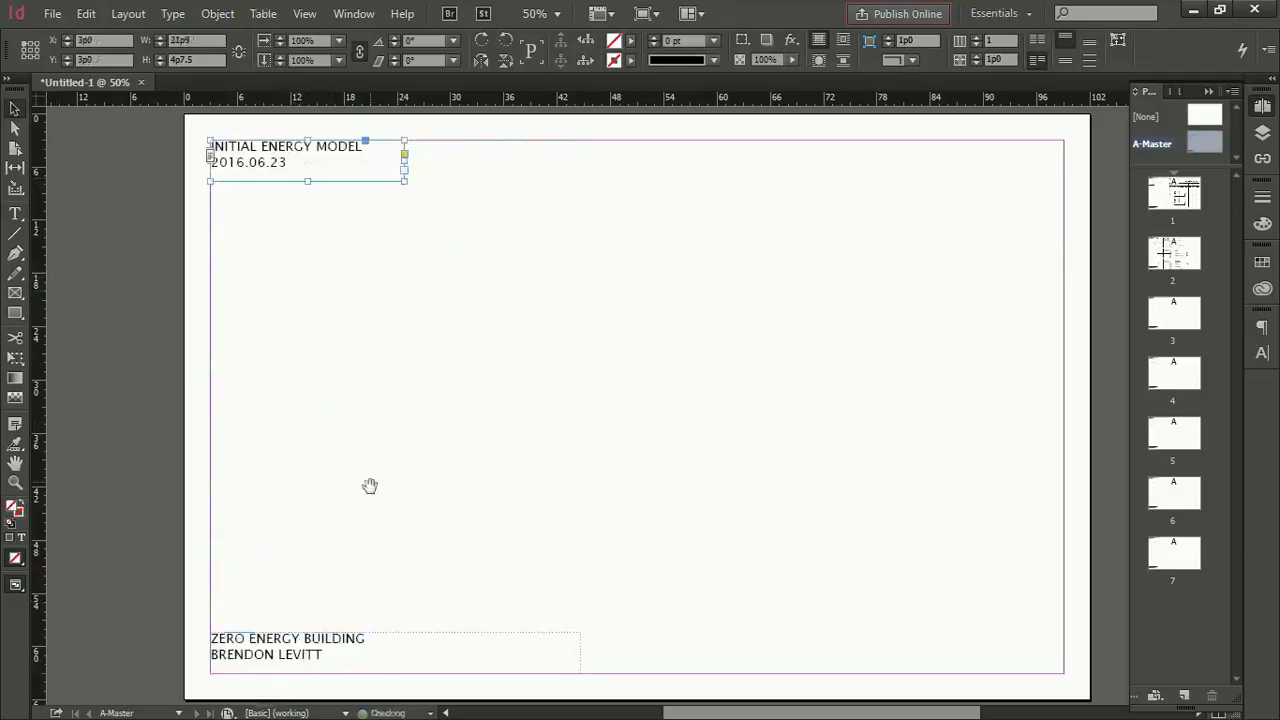
Narrow the "ZERO ENERGY BUILDING" frame to 34p0, right-align its text, and snap it to the page's upper-right margin corner.
left_click_drag(288, 641, 657, 151)
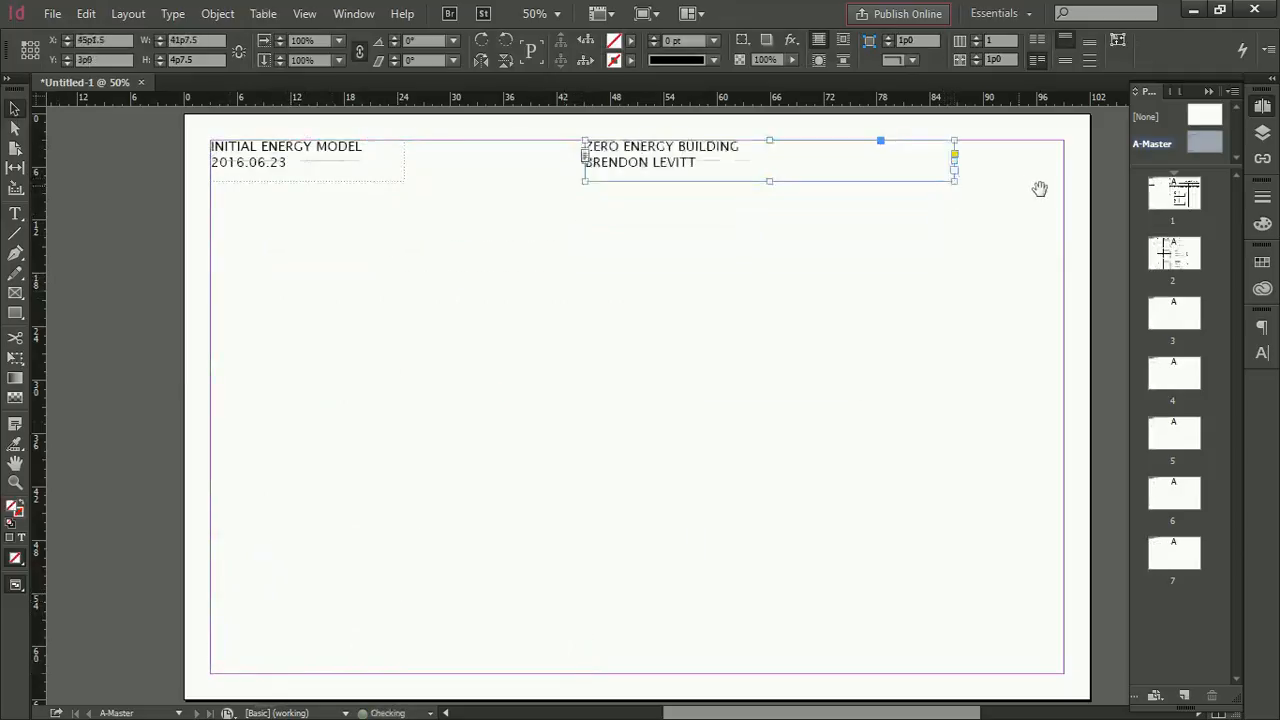
left_click_drag(952, 160, 886, 160)
double_click(713, 164)
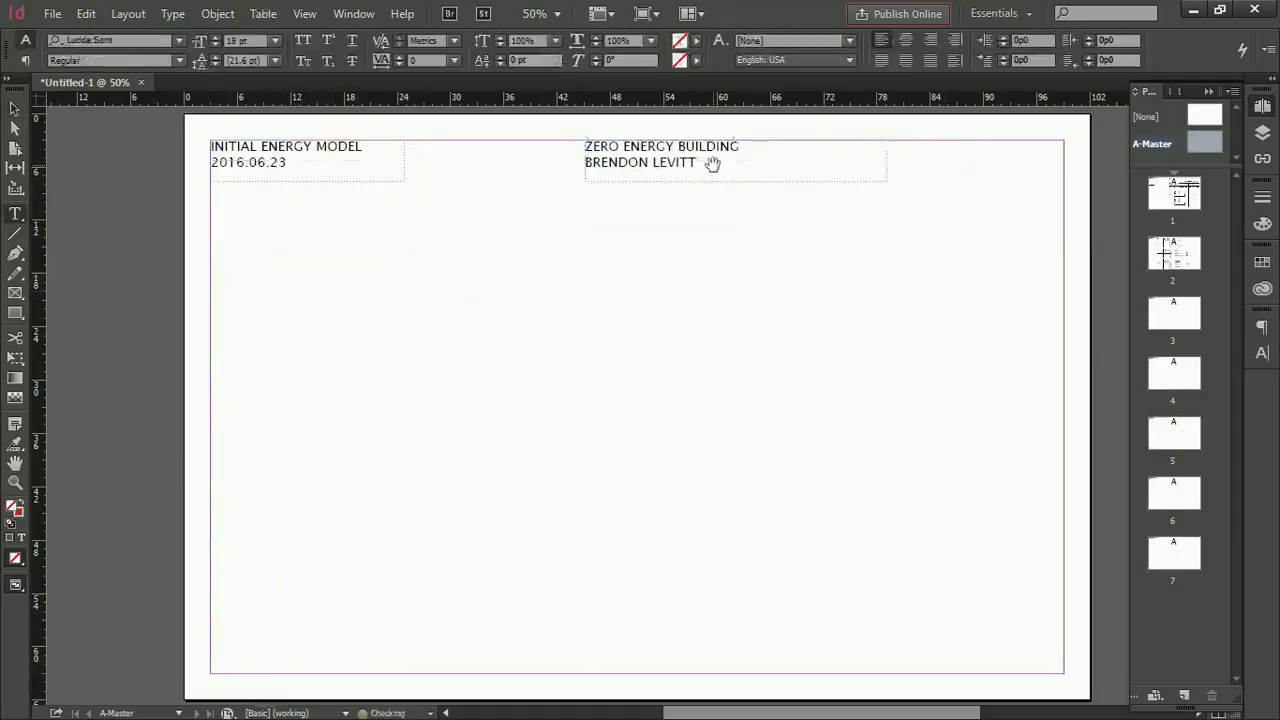
key("ctrl+a")
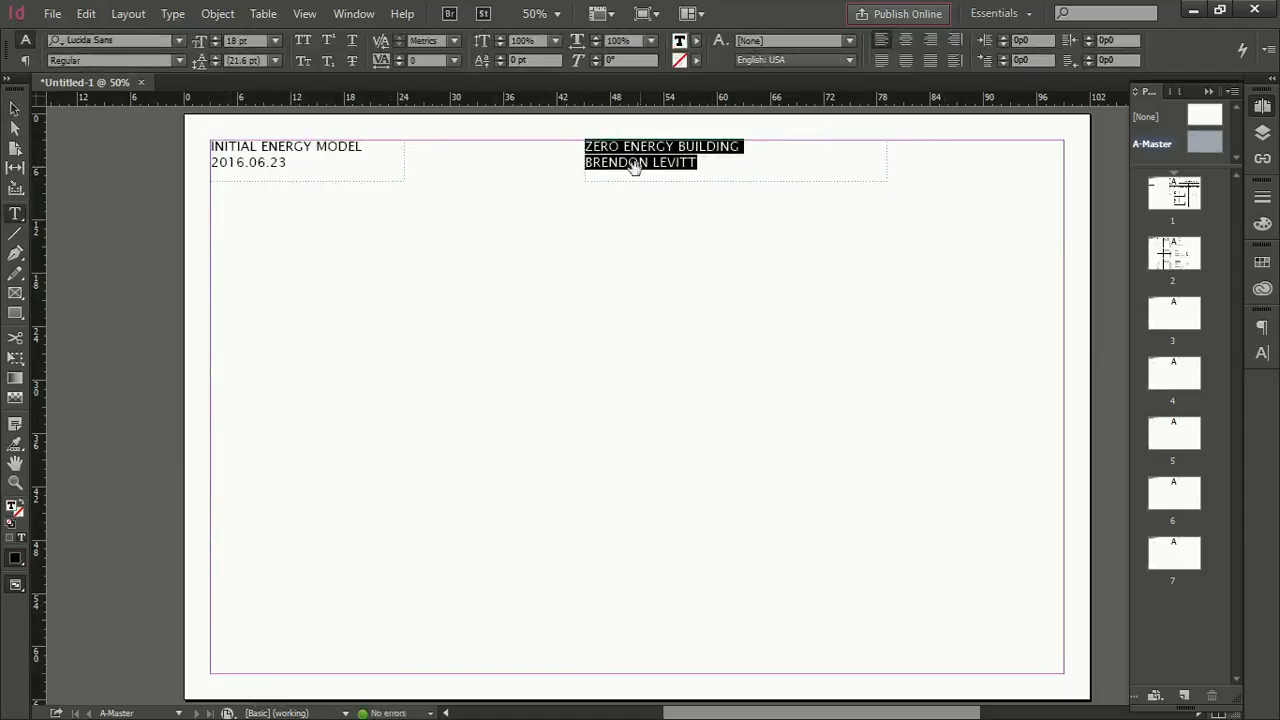
left_click(930, 40)
left_click(15, 107)
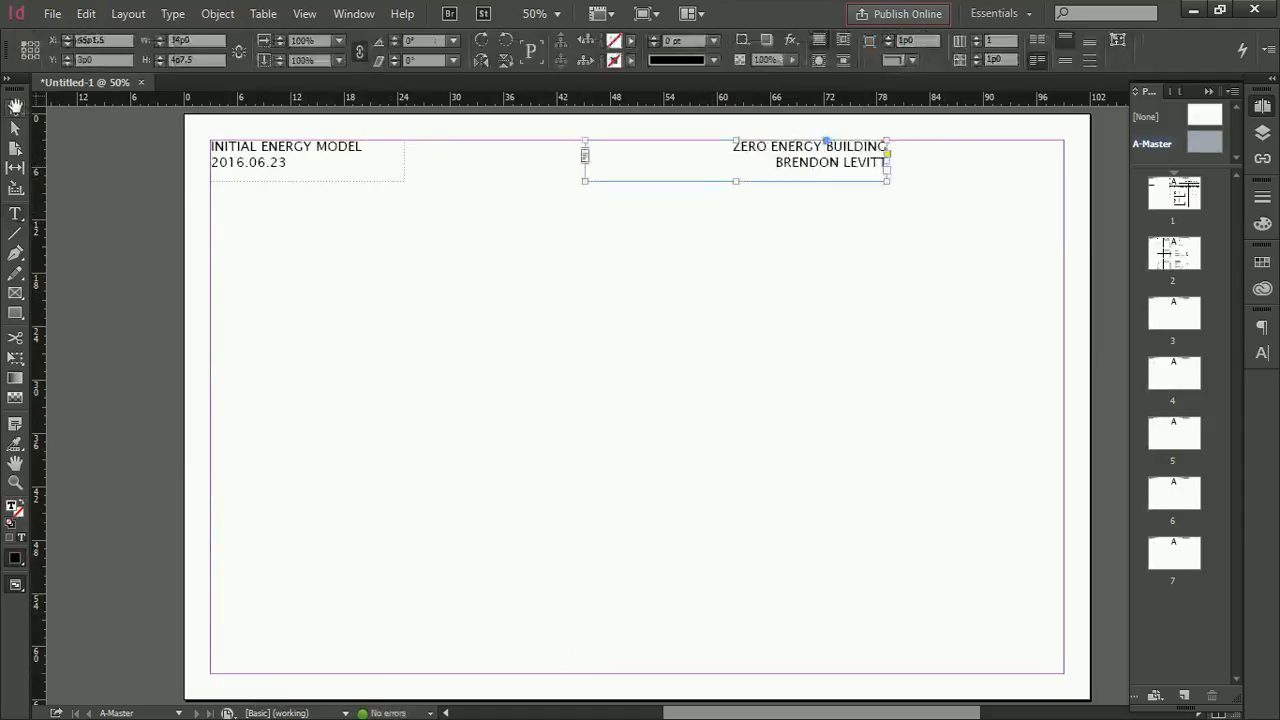
left_click_drag(834, 149, 1011, 149)
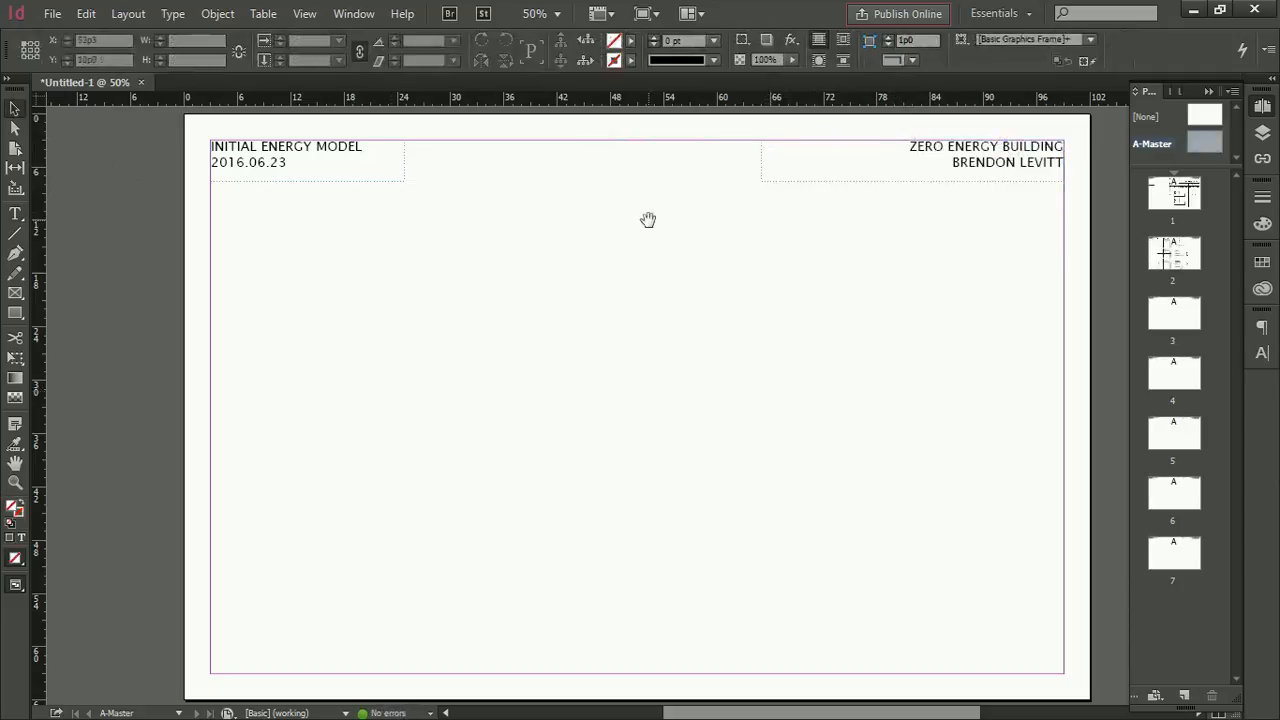
Draw a 96p0 long horizontal line between the side margins, along the bottom edge of the header frames.
left_click(18, 233)
mouse_move(210, 181)
left_mouse_down()
mouse_move(658, 205)
mouse_move(1052, 192)
mouse_move(817, 208)
mouse_move(1063, 197)
left_mouse_up()
left_click(14, 107)
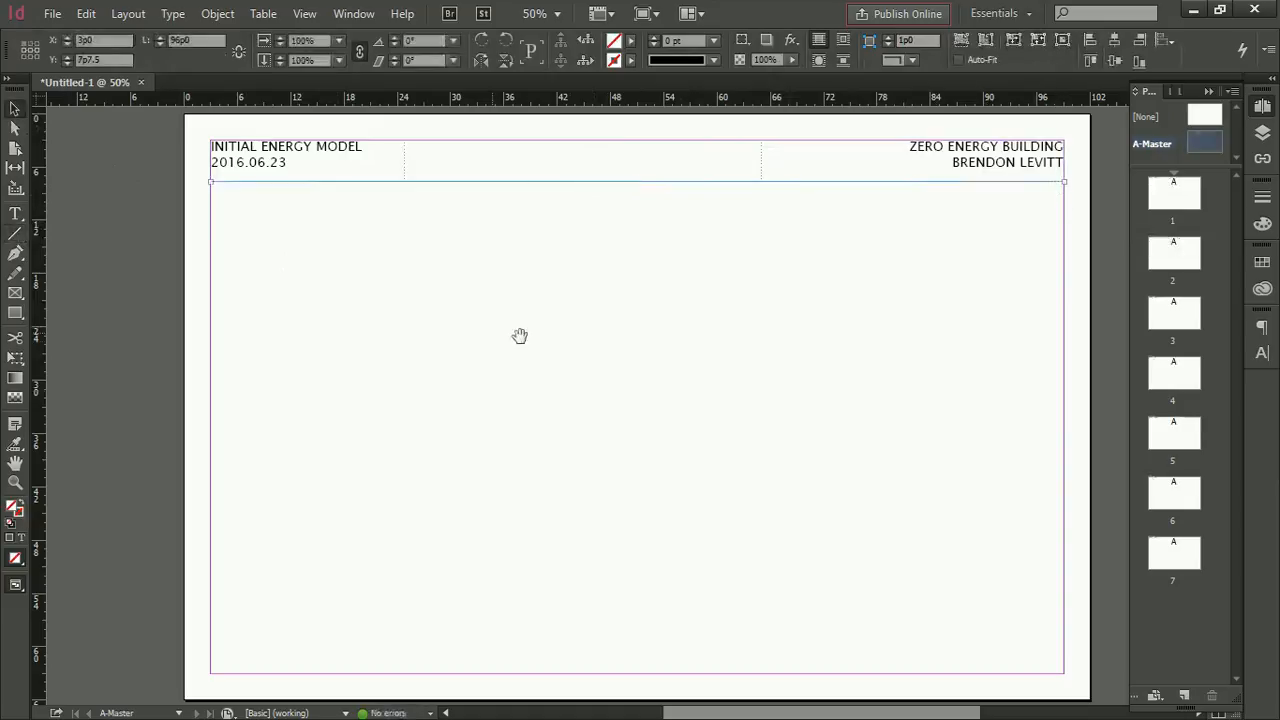
left_click(540, 333)
Apply black to the header line and set its stroke weight to 0.5 pt.
left_click_drag(629, 263, 586, 177)
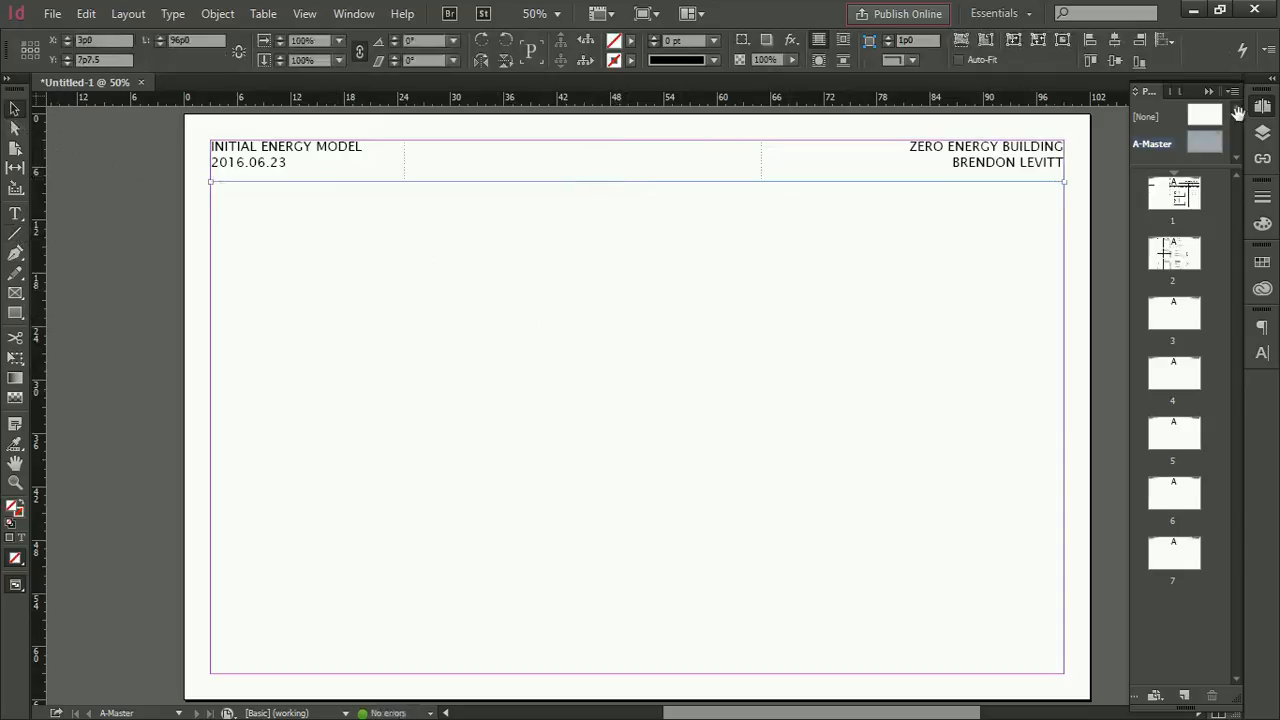
left_click(1262, 222)
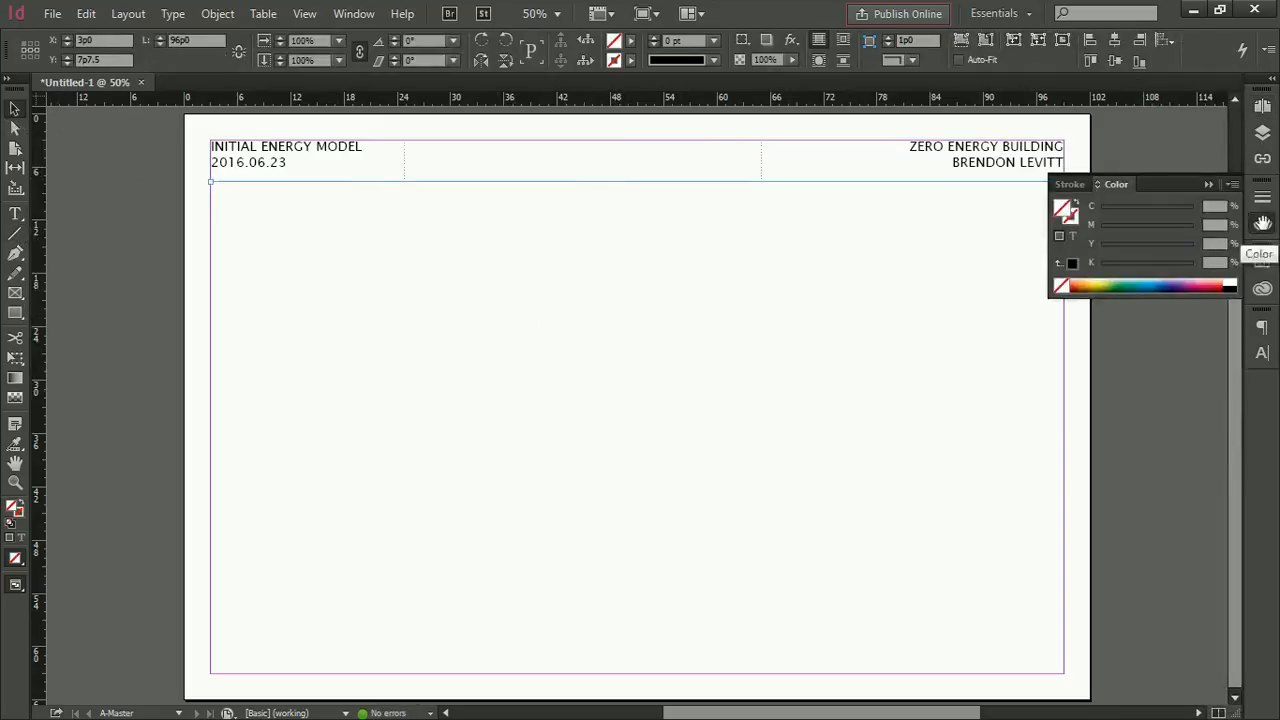
left_click(1073, 262)
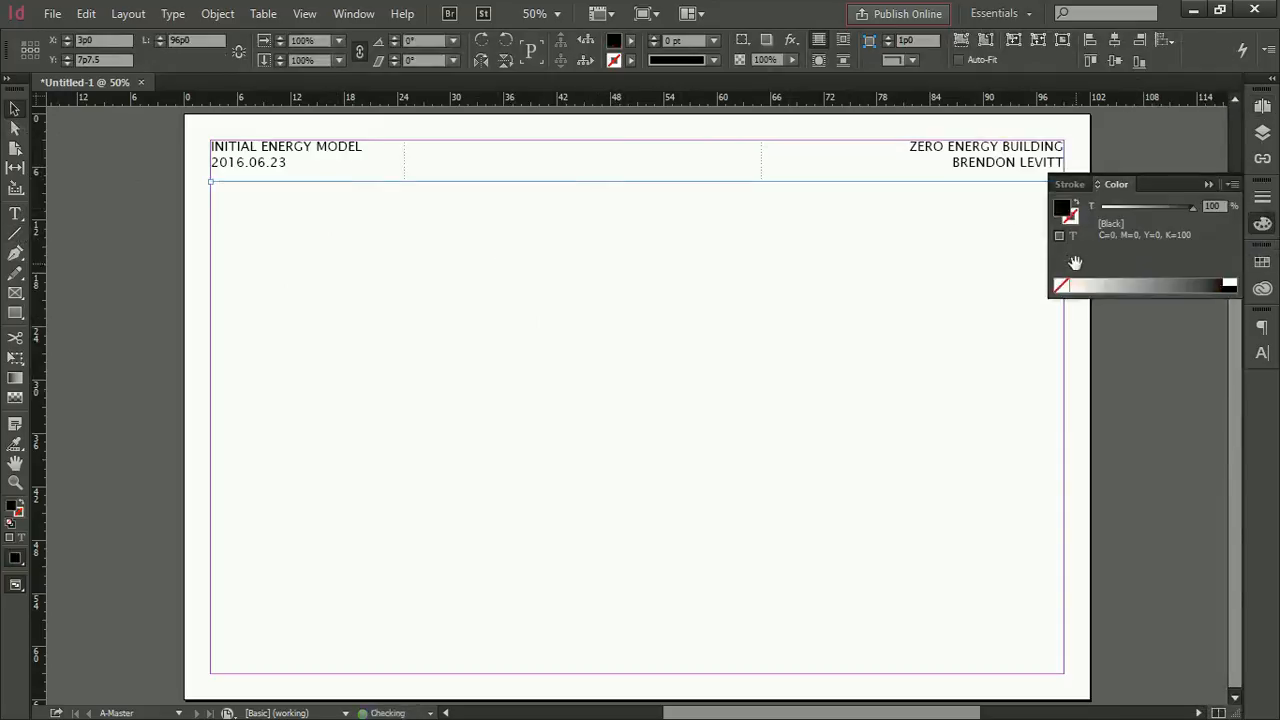
left_click(1262, 199)
left_click(1140, 208)
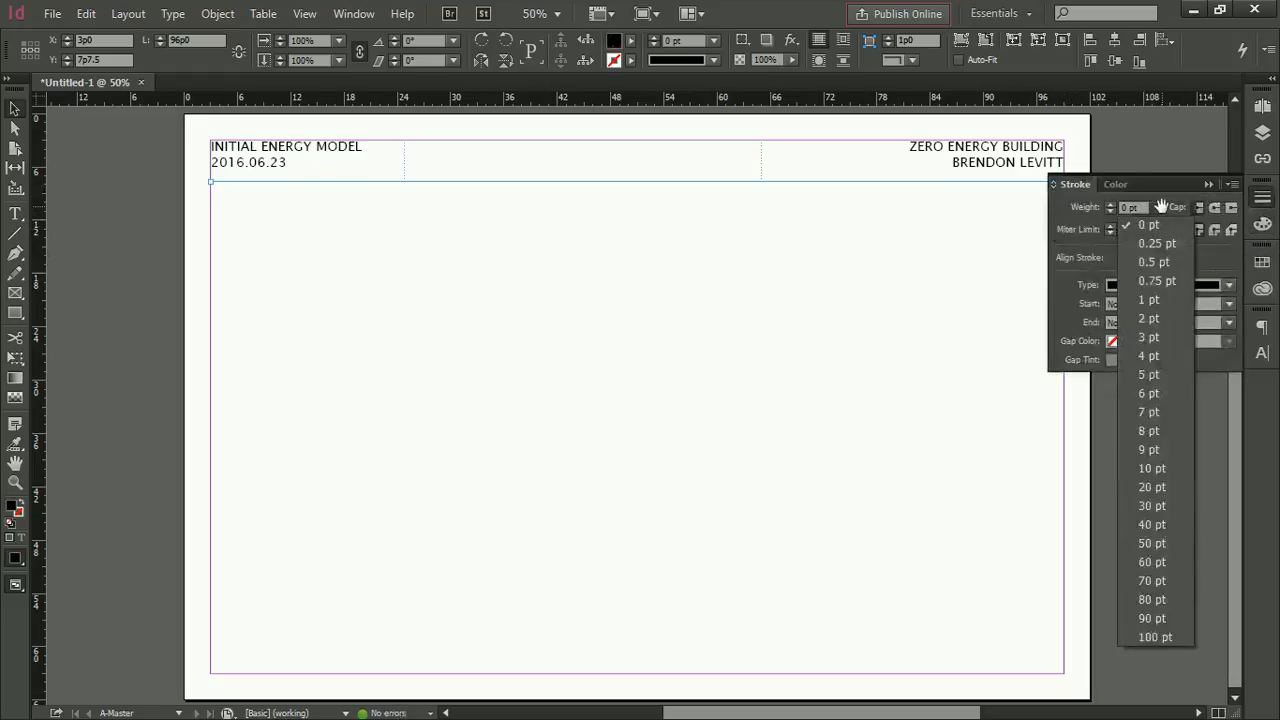
left_click(1155, 248)
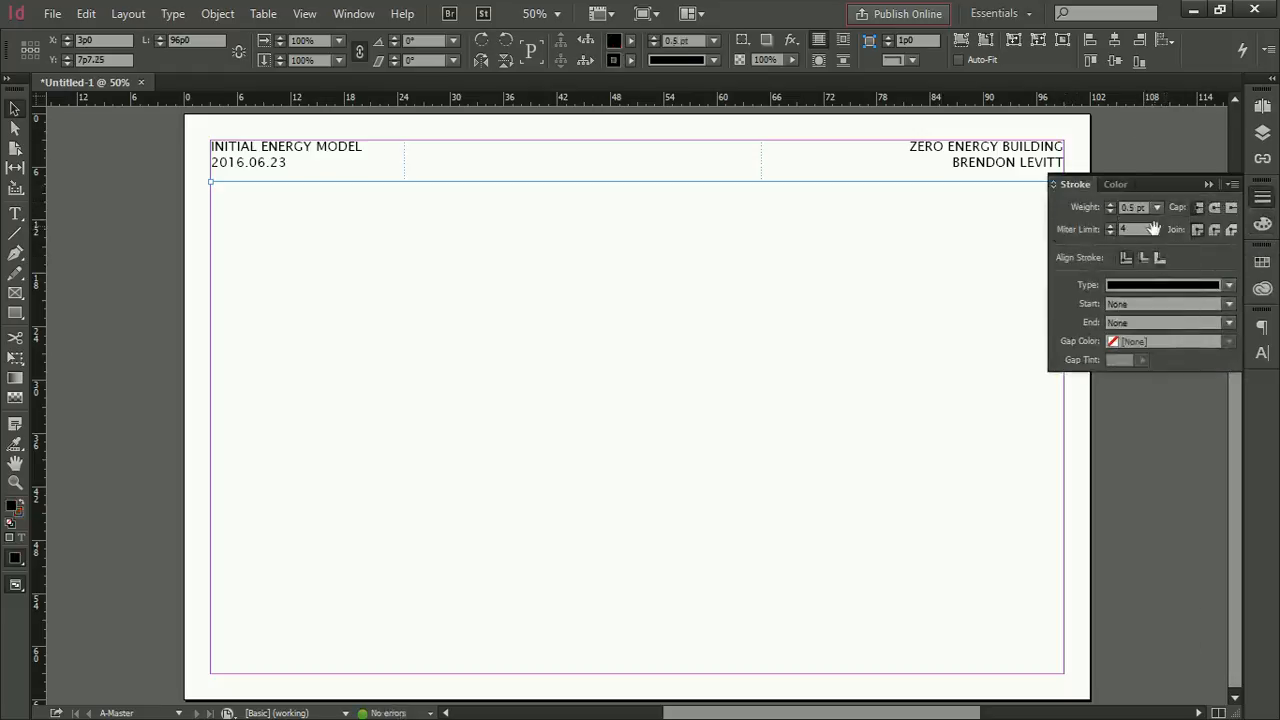
left_click(855, 260)
left_click(1261, 199)
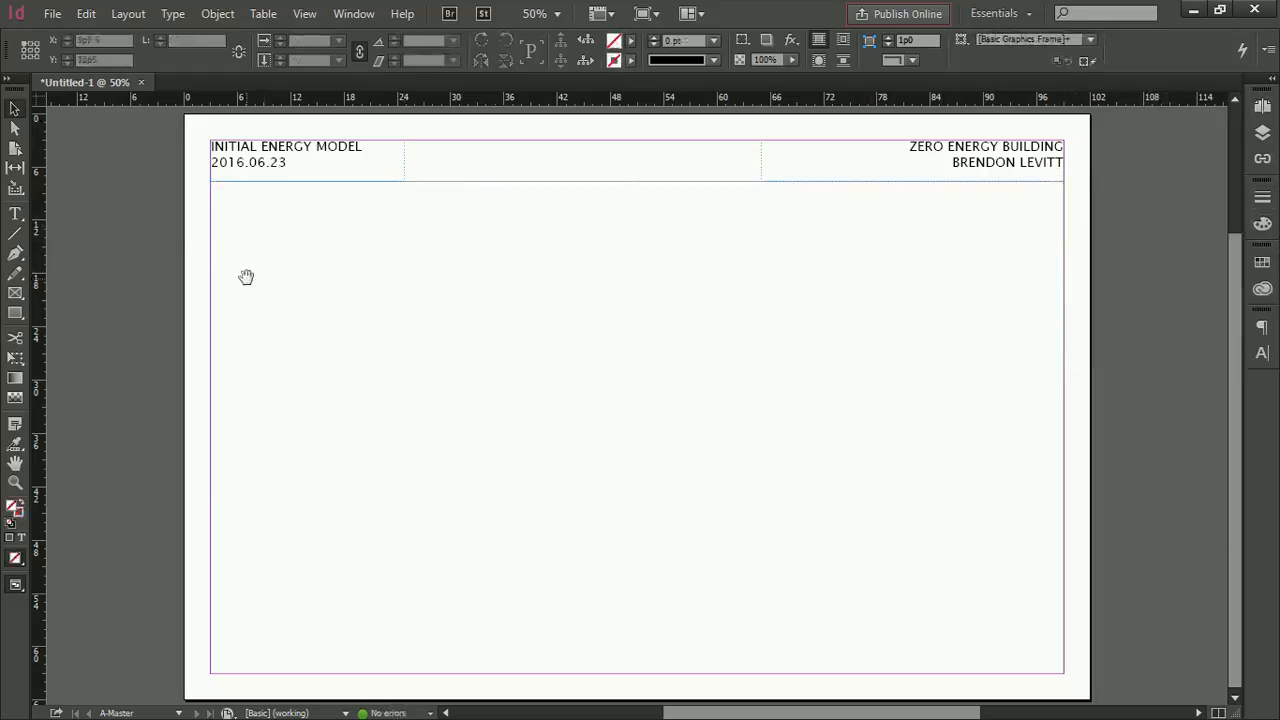
Check the two header frames and preview the A-Master page without guides or frame edges.
left_click(393, 162)
left_click(409, 245)
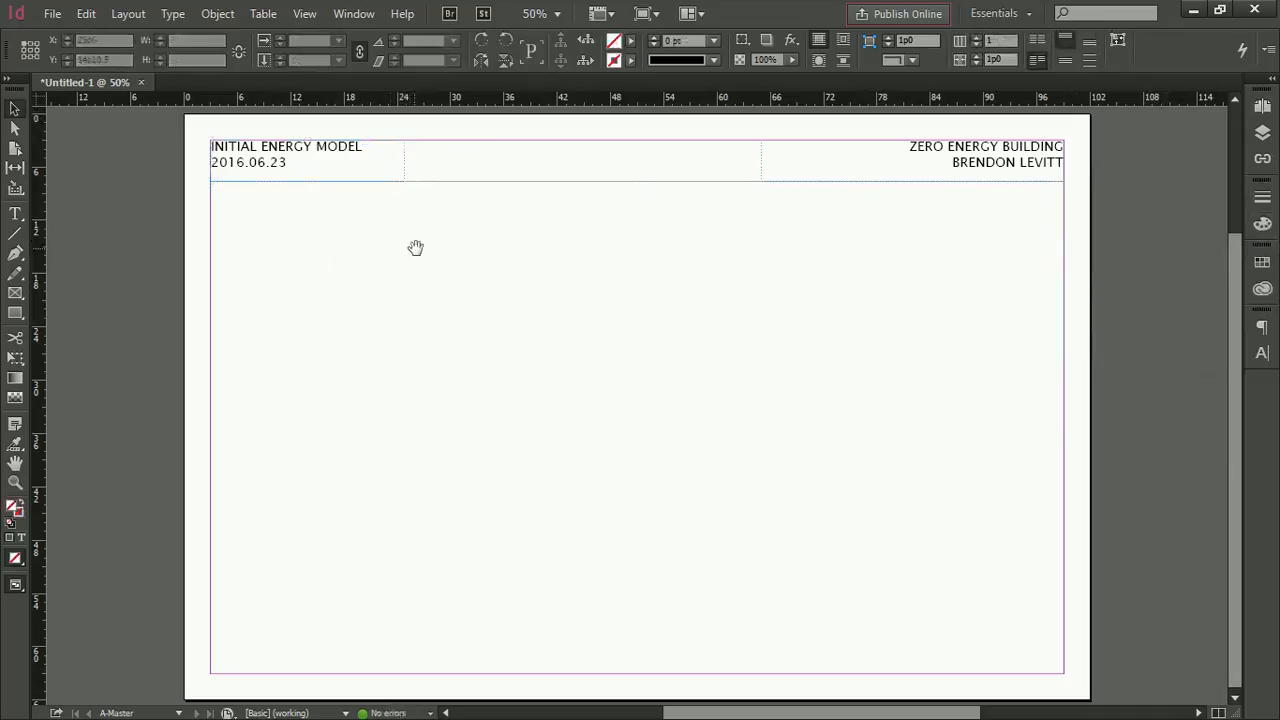
left_click(888, 170)
left_click(823, 303)
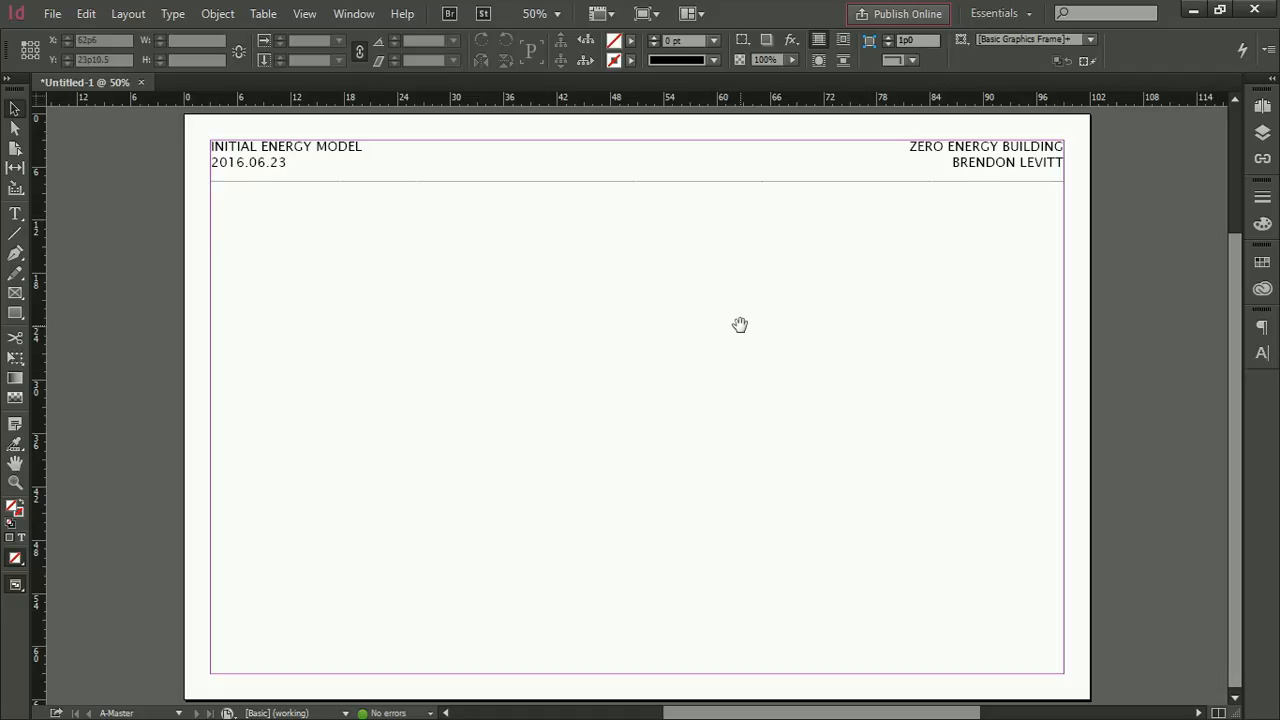
key("w")
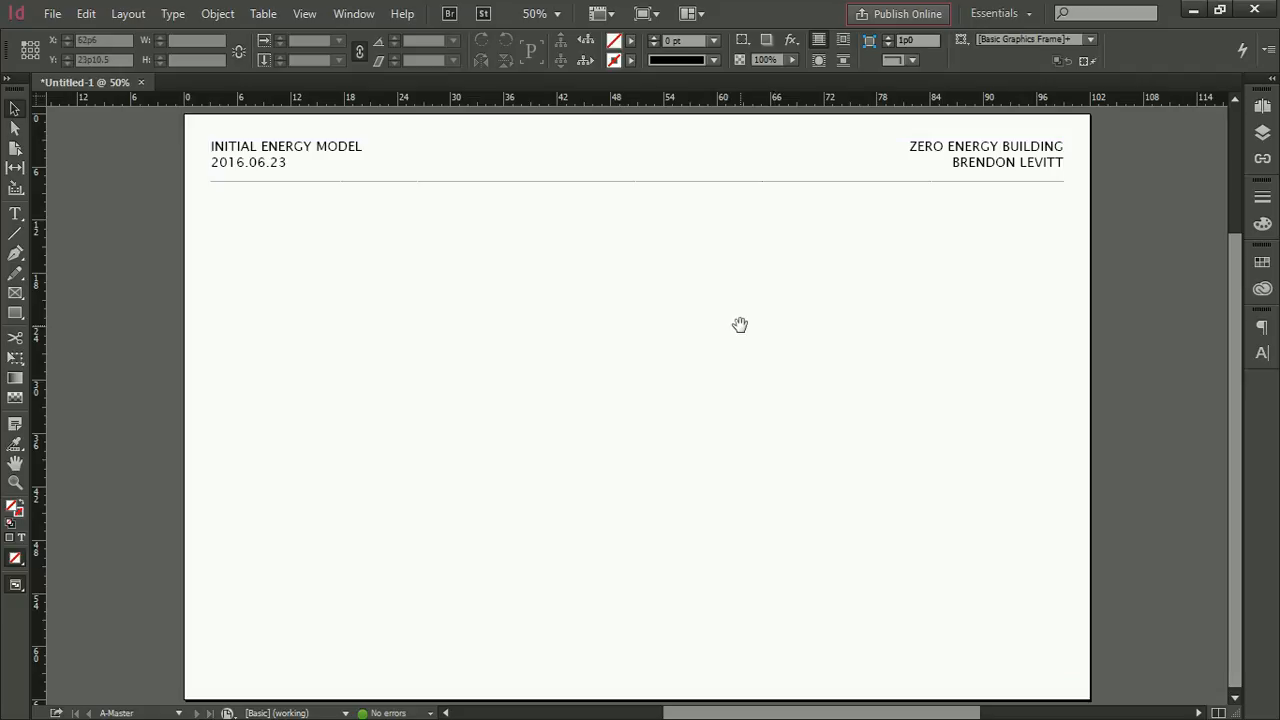
Open page 1 and delete the "This is for text." frame.
left_click(1263, 104)
double_click(1172, 195)
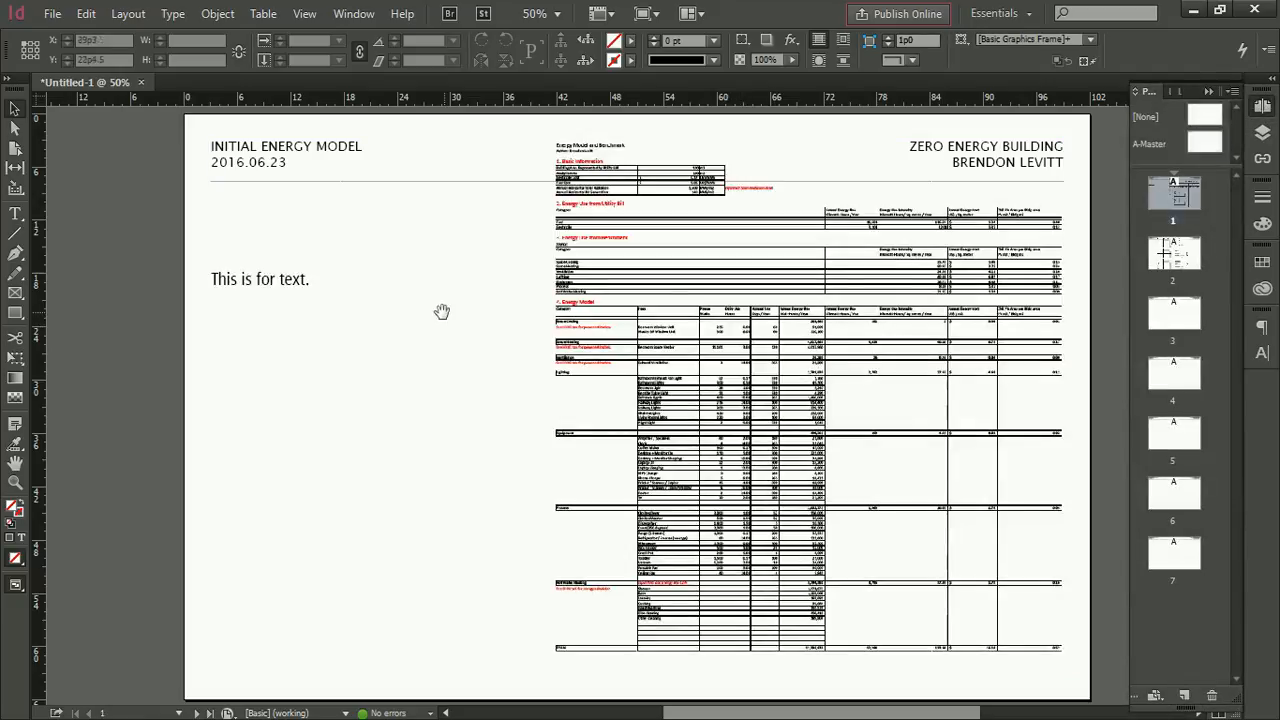
left_click(312, 279)
key("Delete")
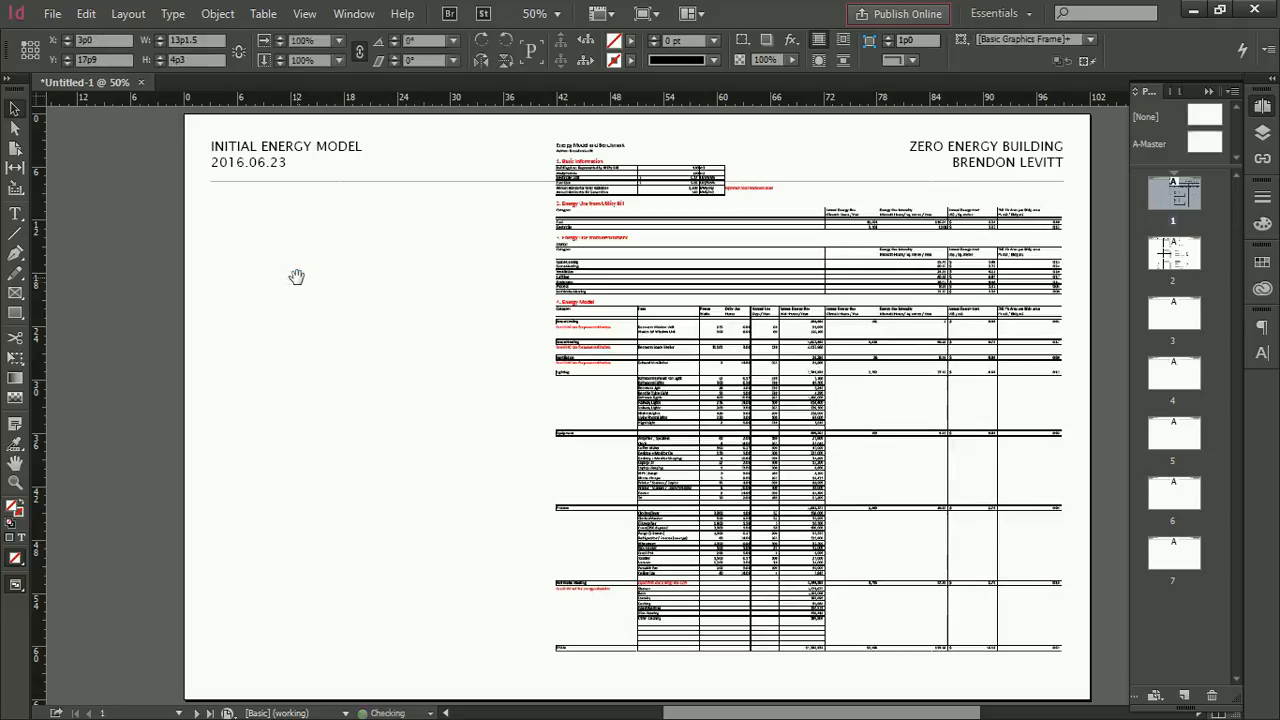
Scale page 1's energy model PDF down to about 45p9 wide and move it to X 3p0, Y 9p4.5 below the header line.
left_click(623, 246)
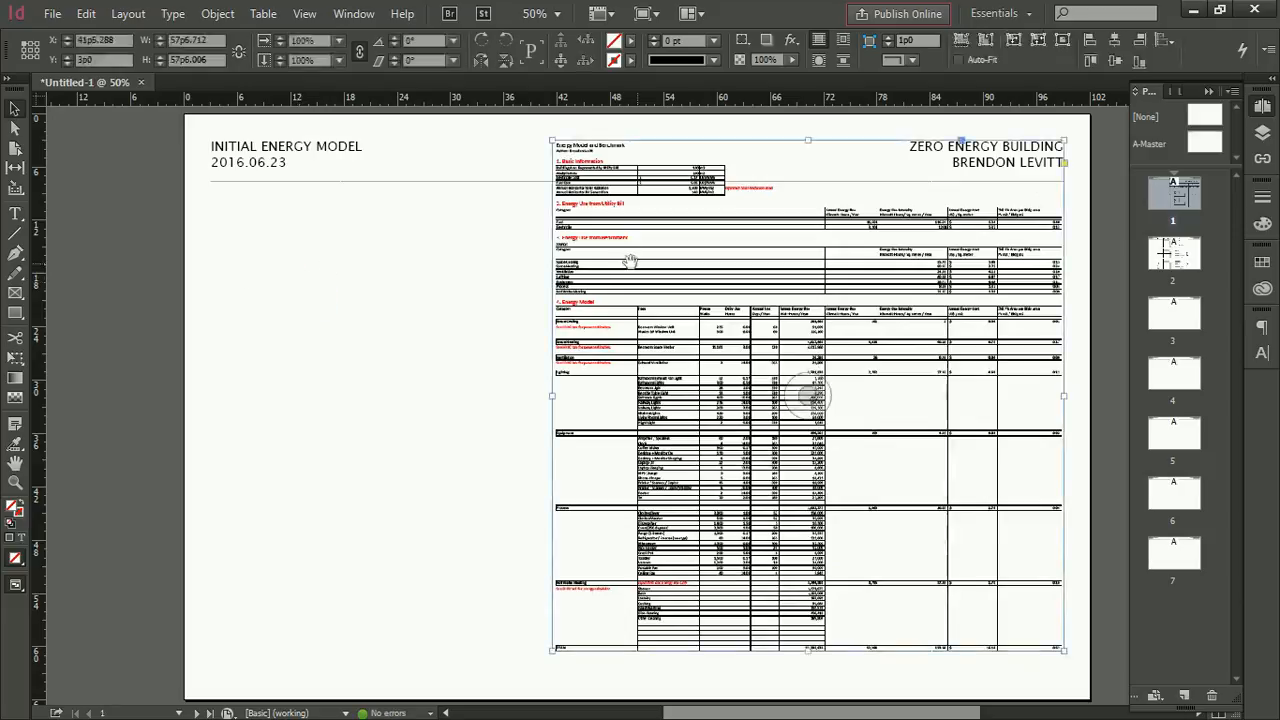
left_click_drag(553, 140, 657, 247)
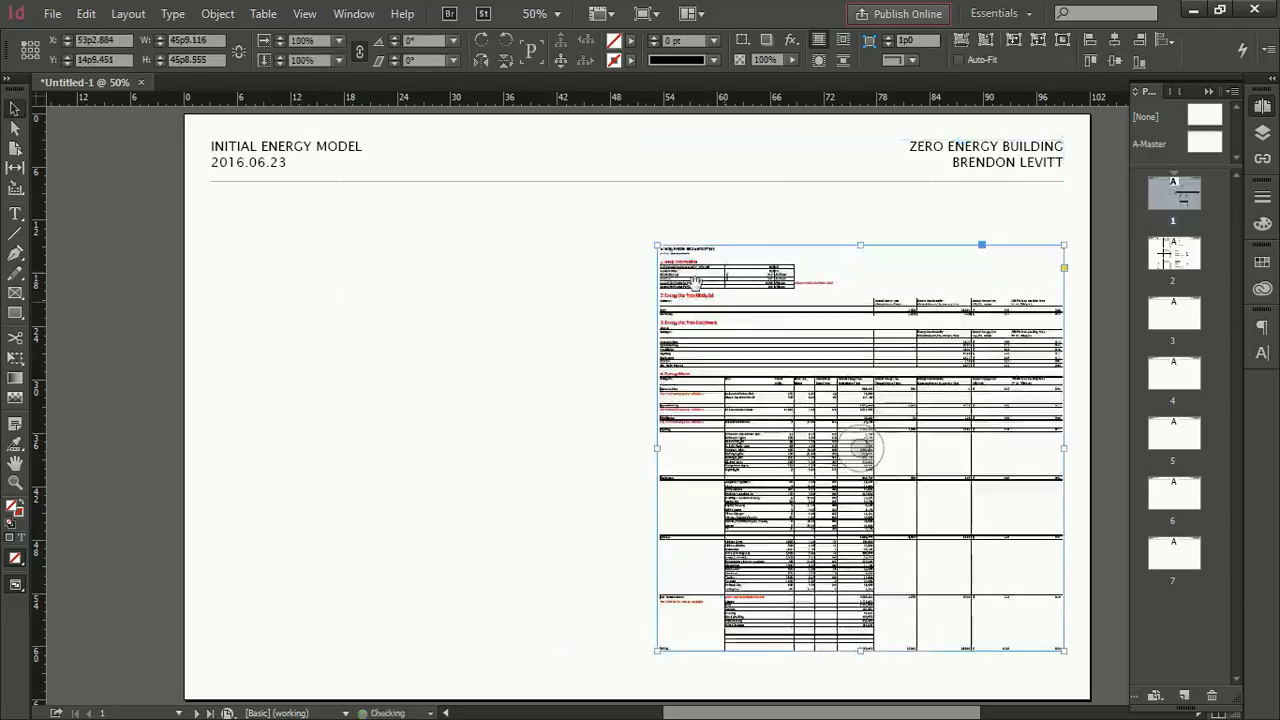
left_click_drag(717, 277, 258, 226)
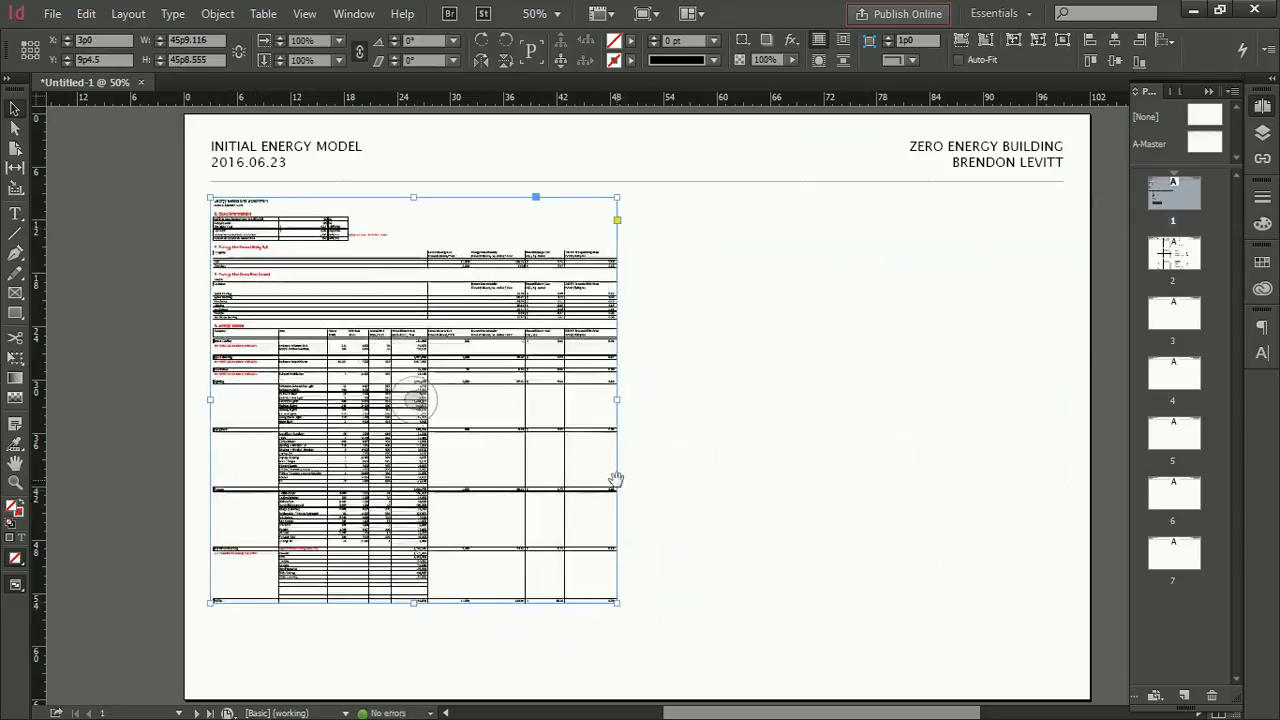
Enlarge the PDF on page 1 proportionally to about 53p8 wide, down to the bottom margin, and check the page layout.
scroll(615, 465, "down", 1)
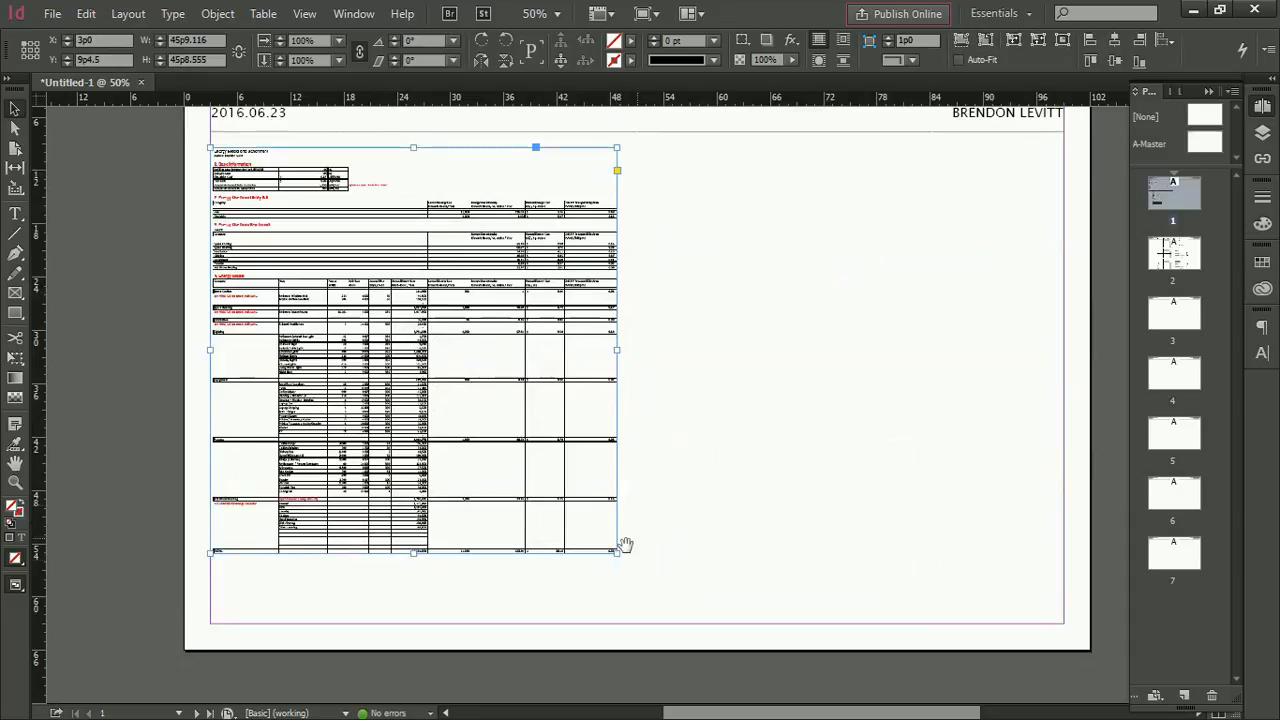
left_click_drag(617, 557, 687, 623)
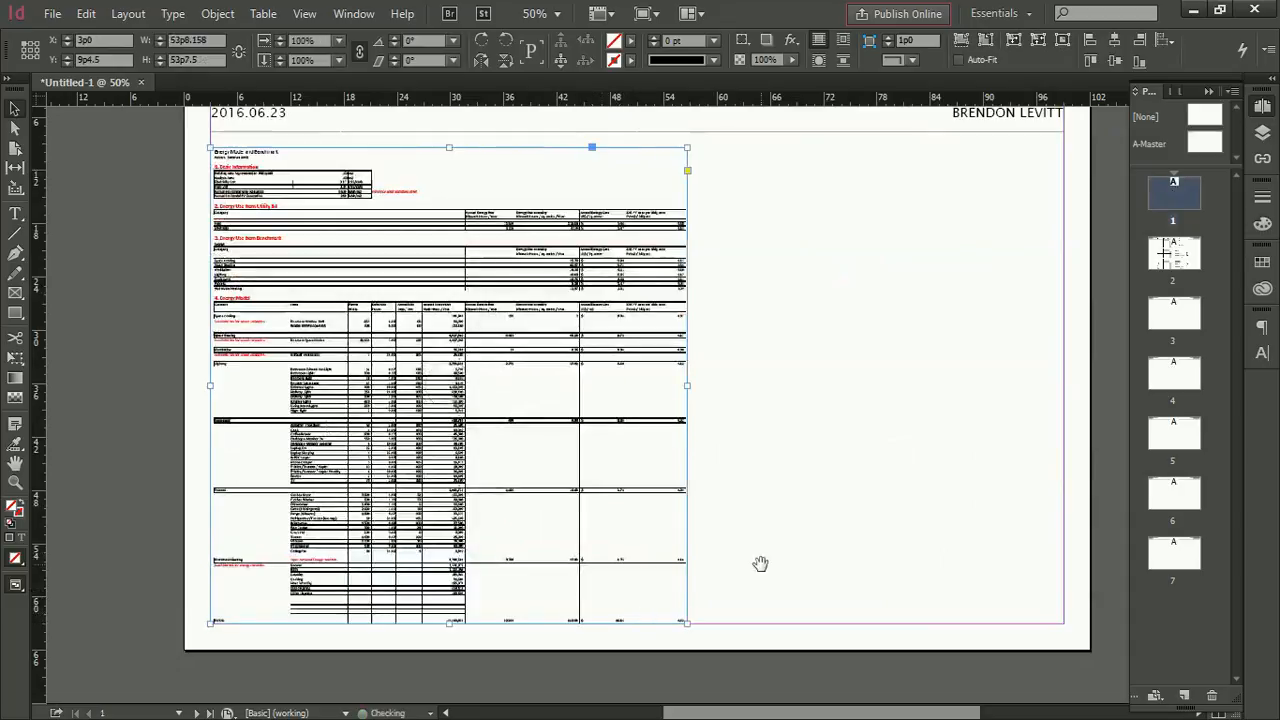
left_click(709, 545)
scroll(709, 545, "up", 2)
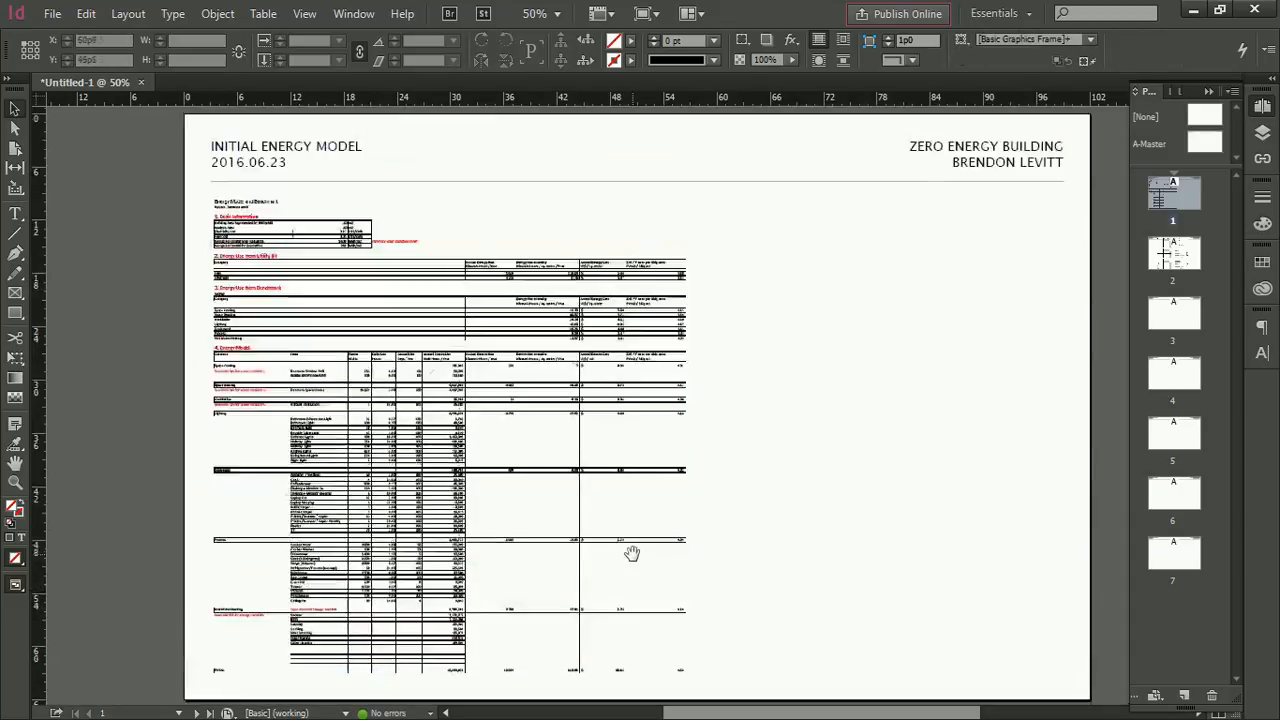
scroll(805, 432, "down", 2)
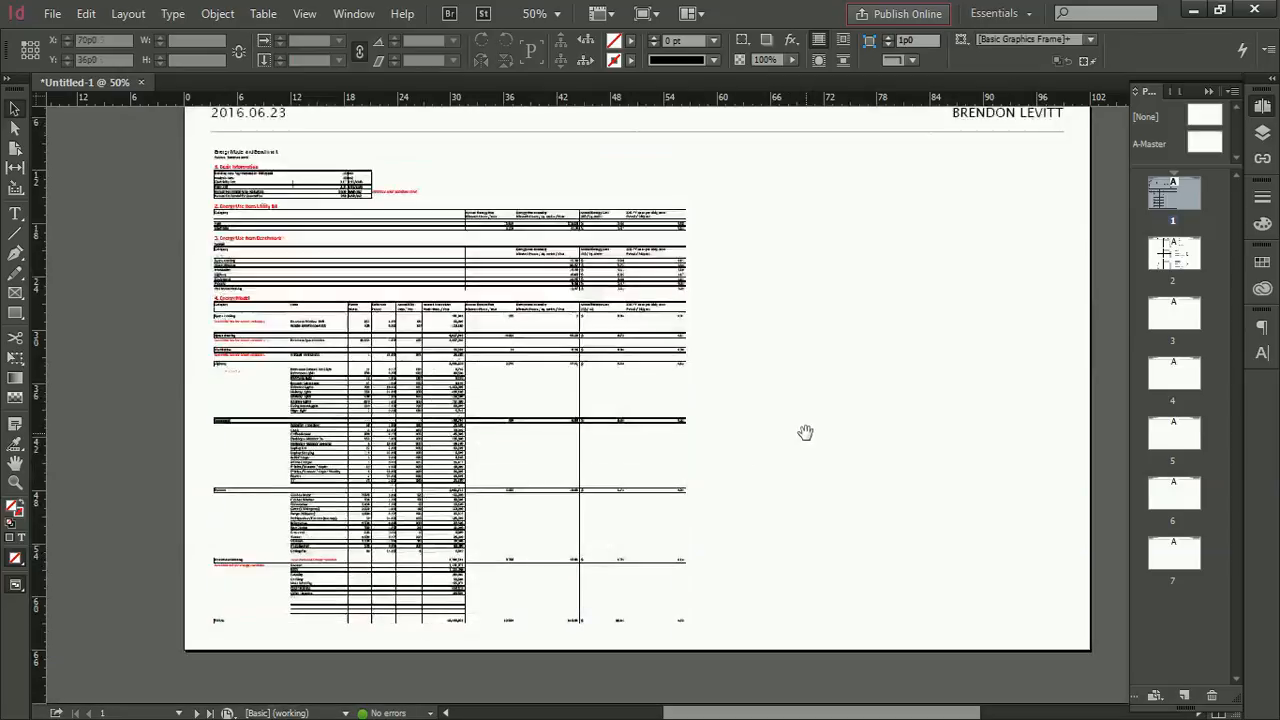
scroll(804, 434, "up", 2)
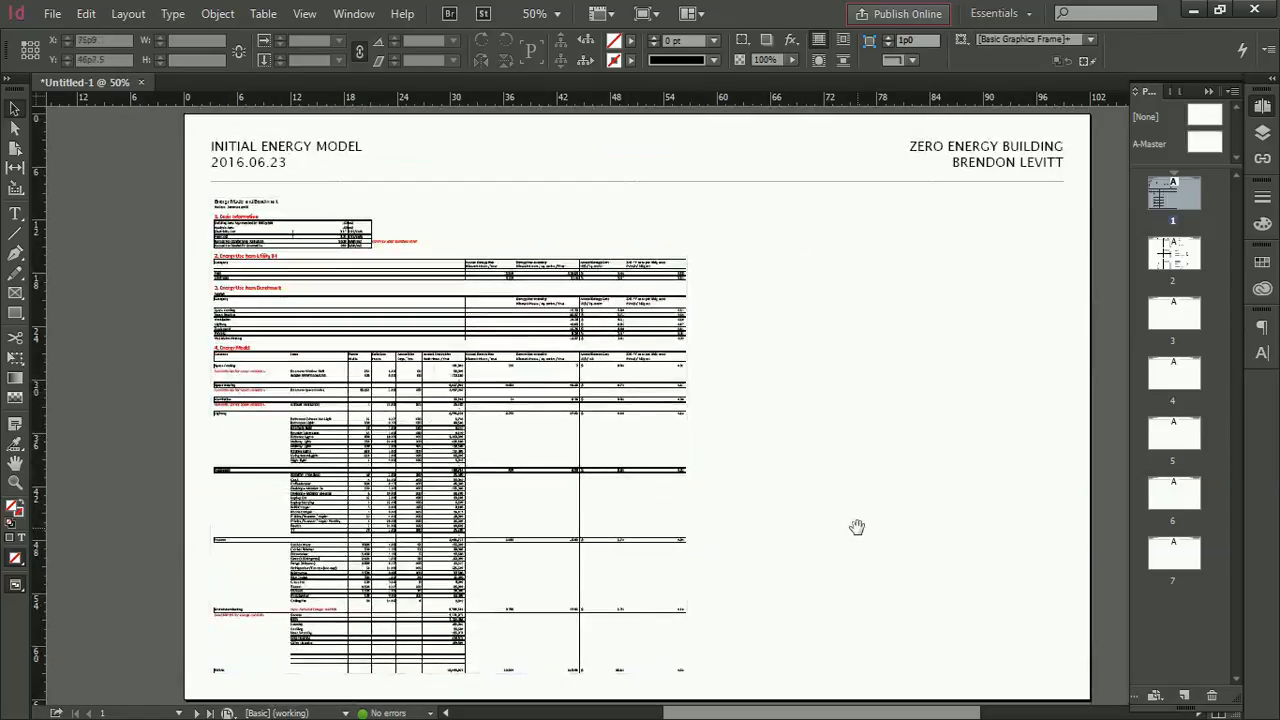
Open page 2, scale its summary chart PDF proportionally to about 51p10 wide, and move it to X 3p0, Y 10p2.4.
double_click(1172, 253)
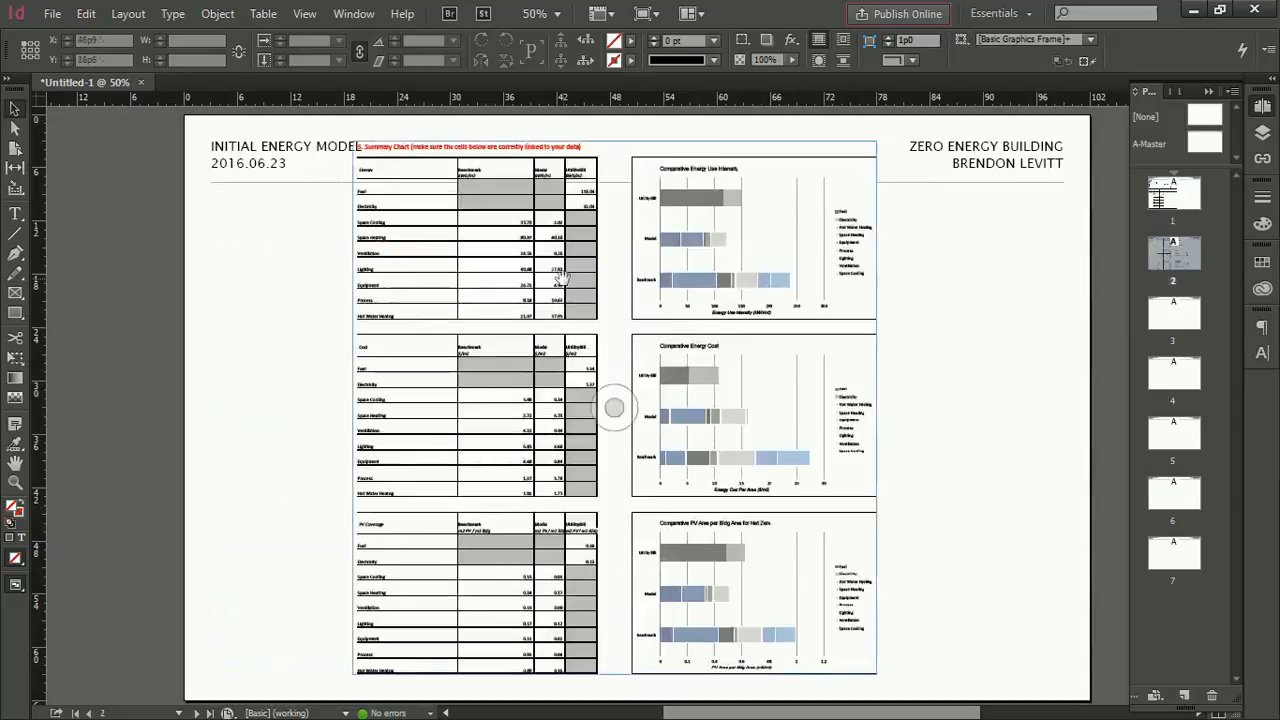
left_click(412, 245)
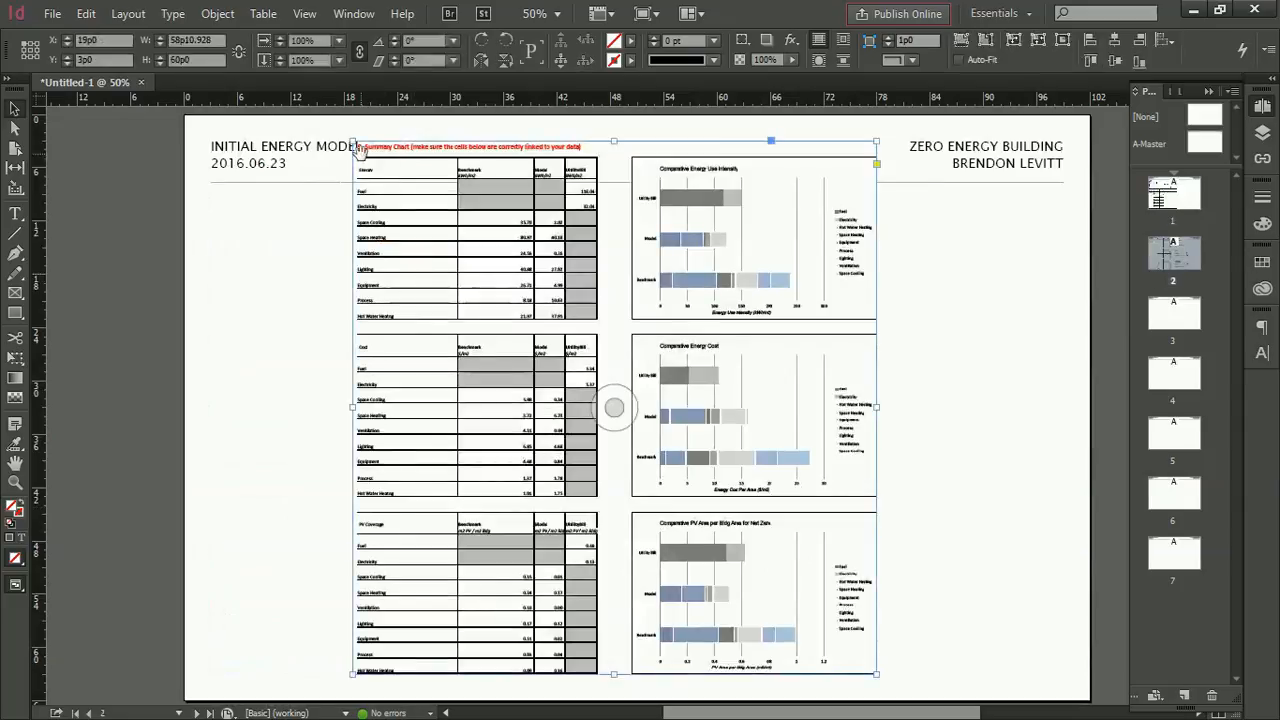
left_click_drag(358, 147, 420, 210, "shift")
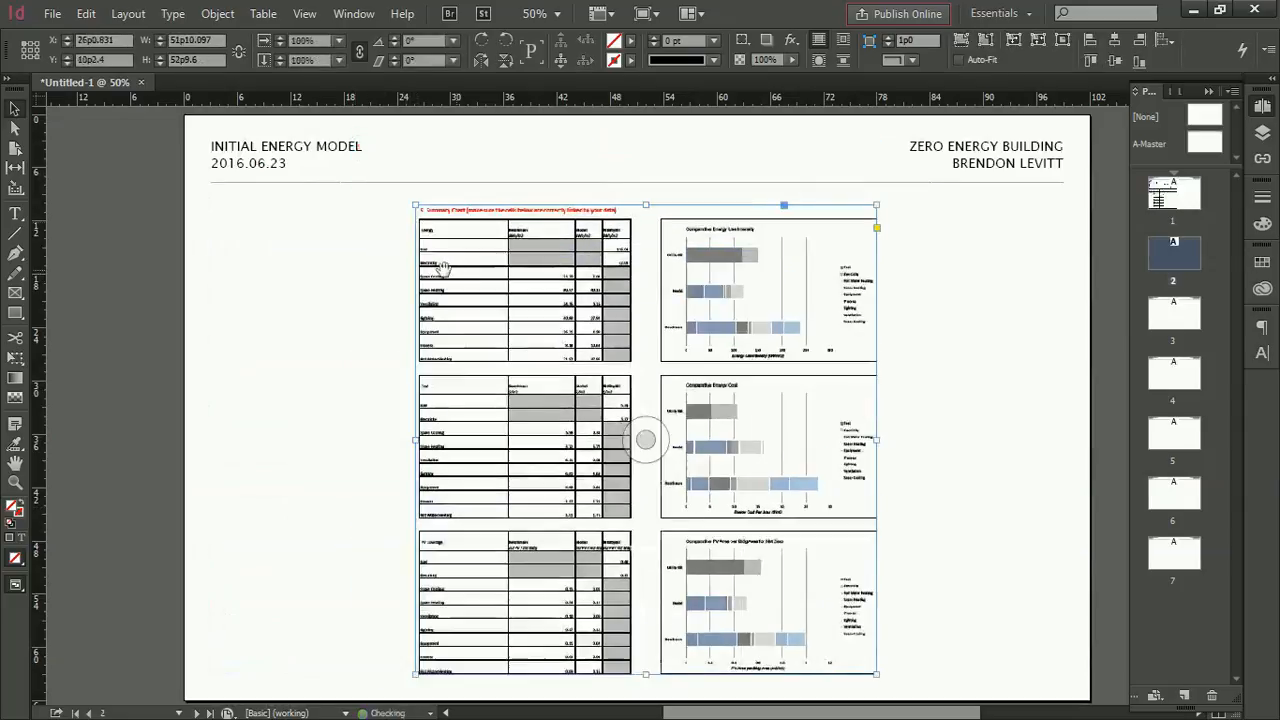
left_click_drag(442, 268, 238, 267)
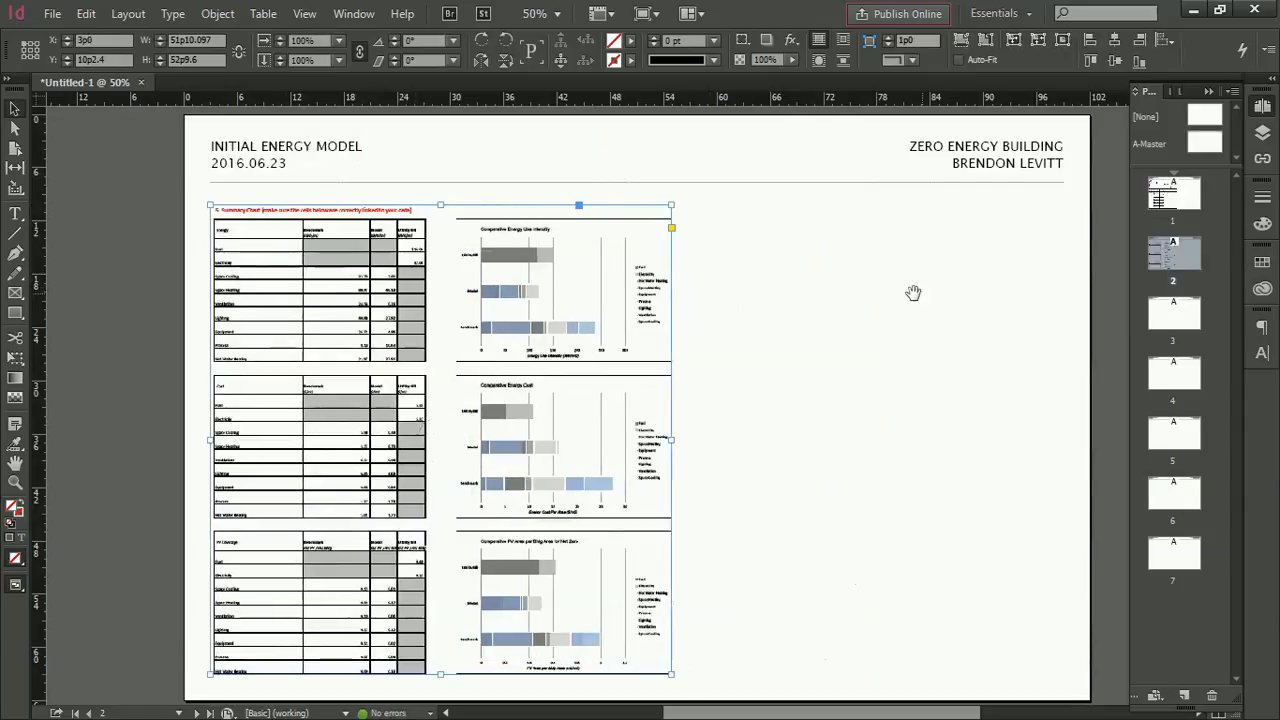
left_click(839, 283)
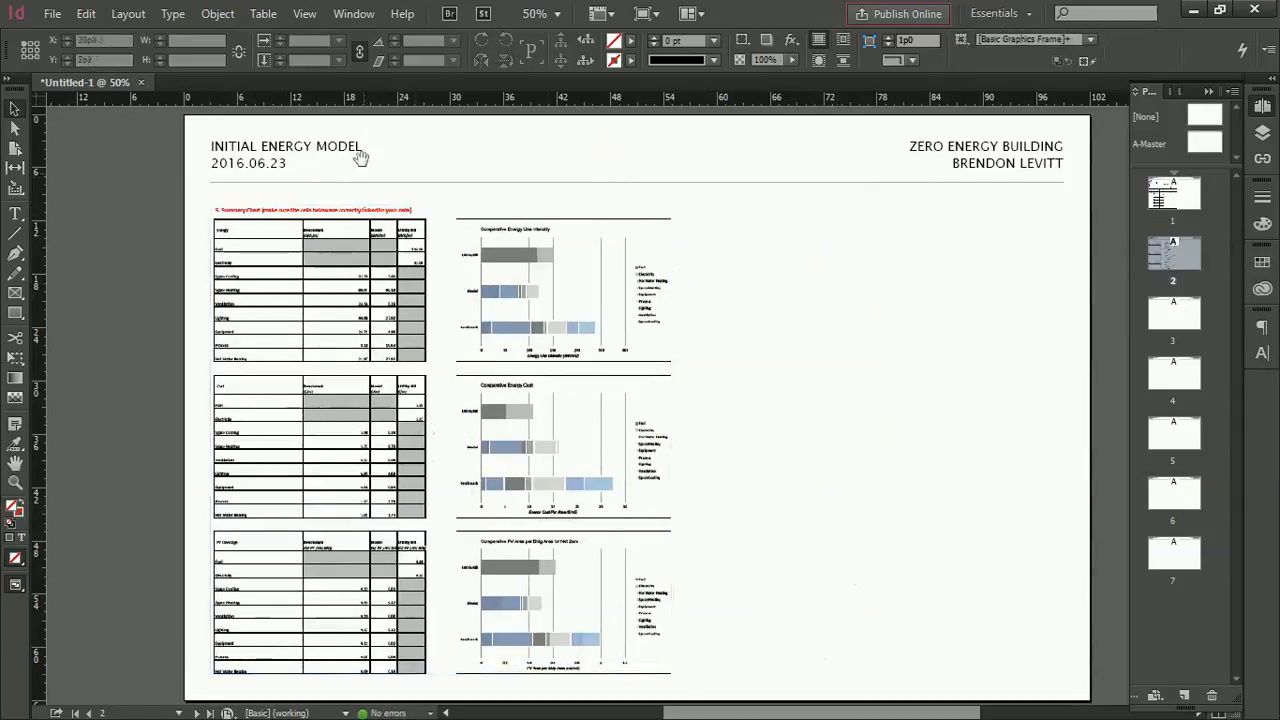
Add a horizontal ruler guide to the A-Master page just below the header line, at about Y 9p1.5.
double_click(1220, 141)
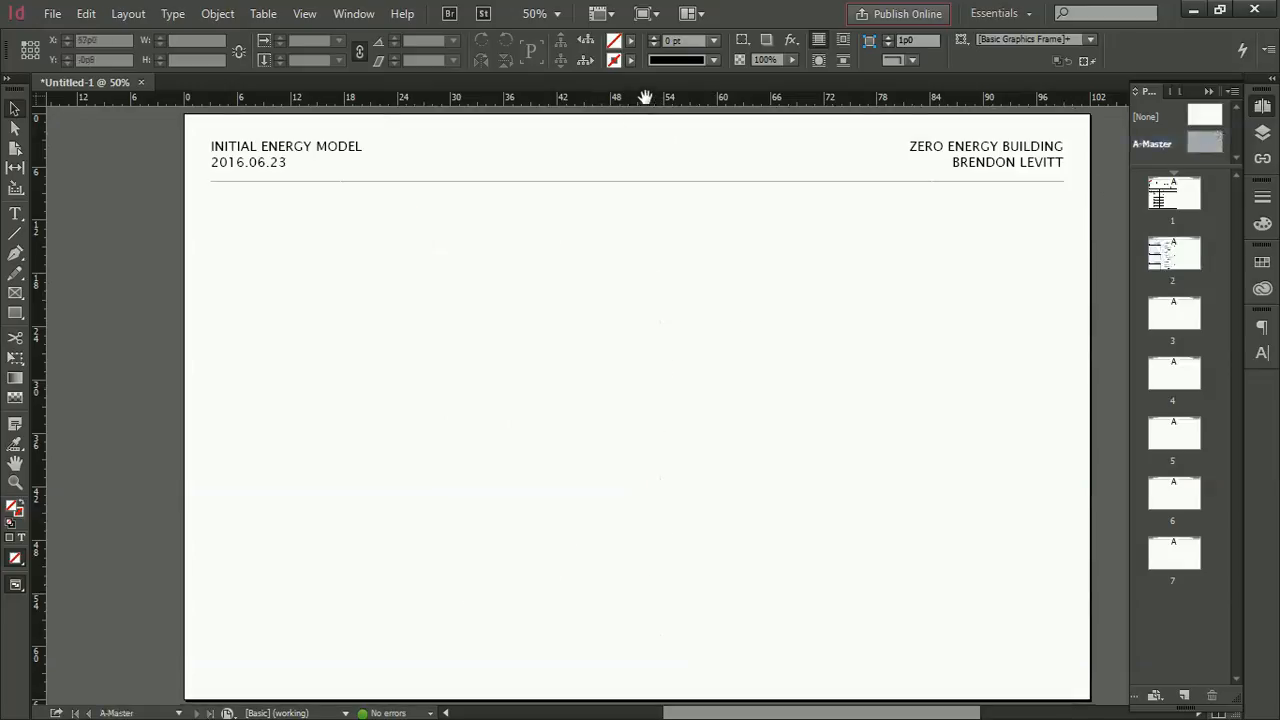
left_click_drag(644, 105, 620, 197)
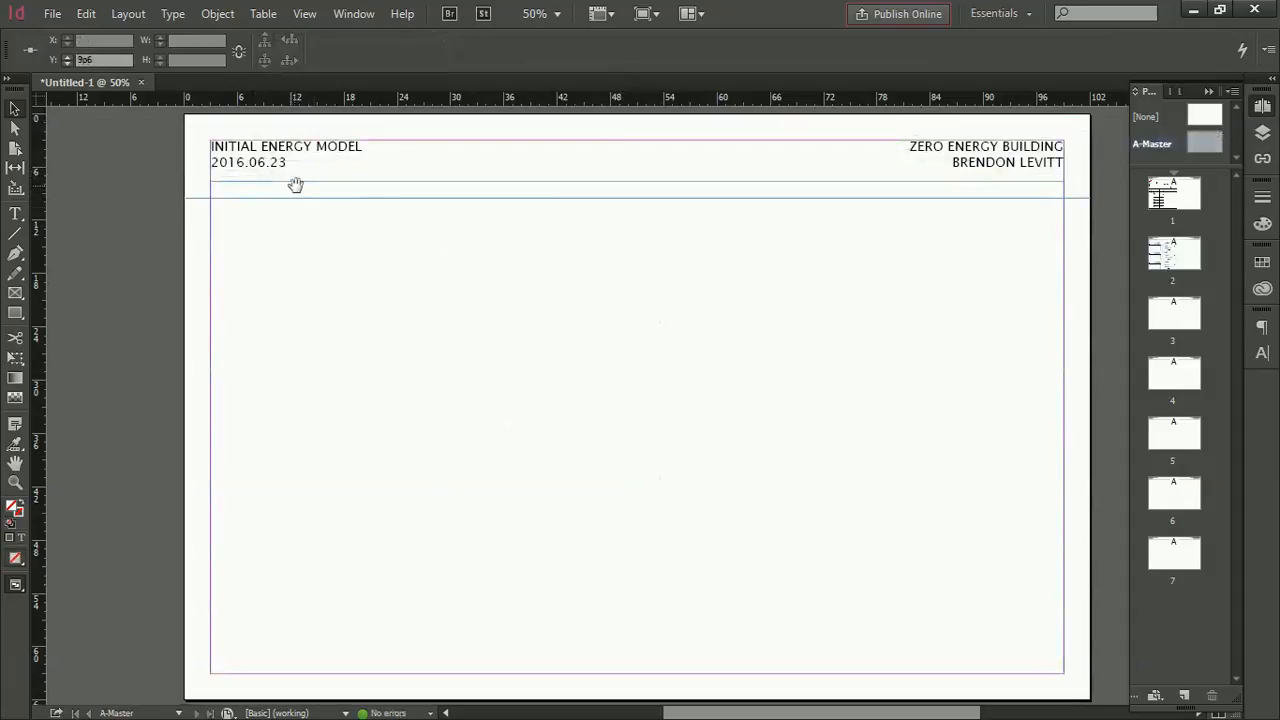
left_click_drag(319, 198, 317, 193)
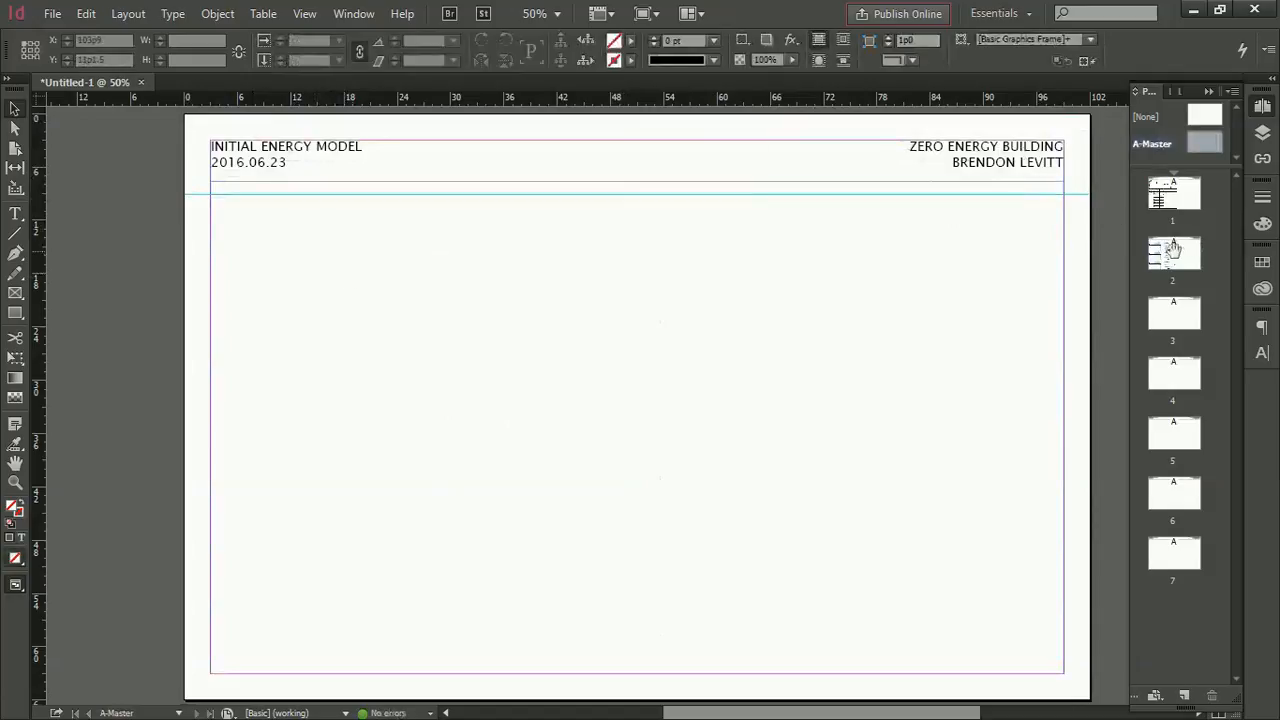
Move the energy model PDF on page 1 up so its top edge aligns with the new guide.
double_click(1179, 195)
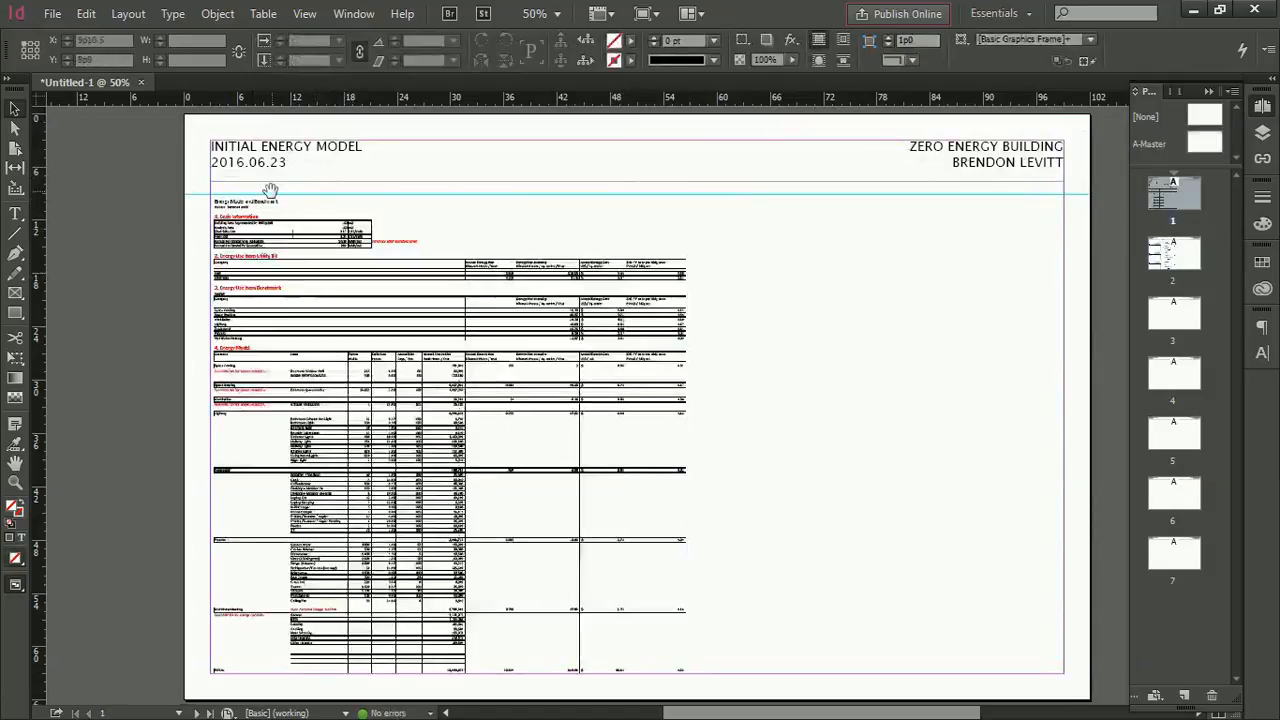
left_click(402, 355)
left_click_drag(402, 355, 285, 203)
left_click(946, 294)
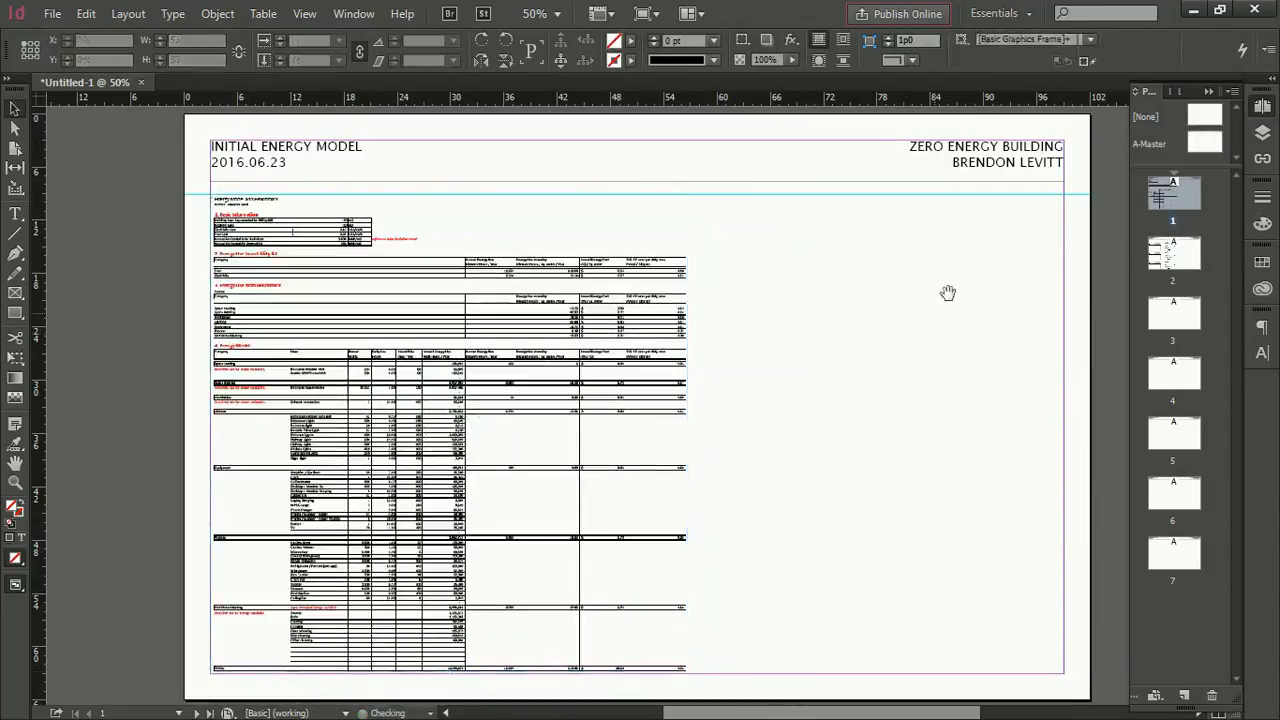
Move the summary chart PDF on page 2 up to the guide at Y 9p1.5.
double_click(1177, 248)
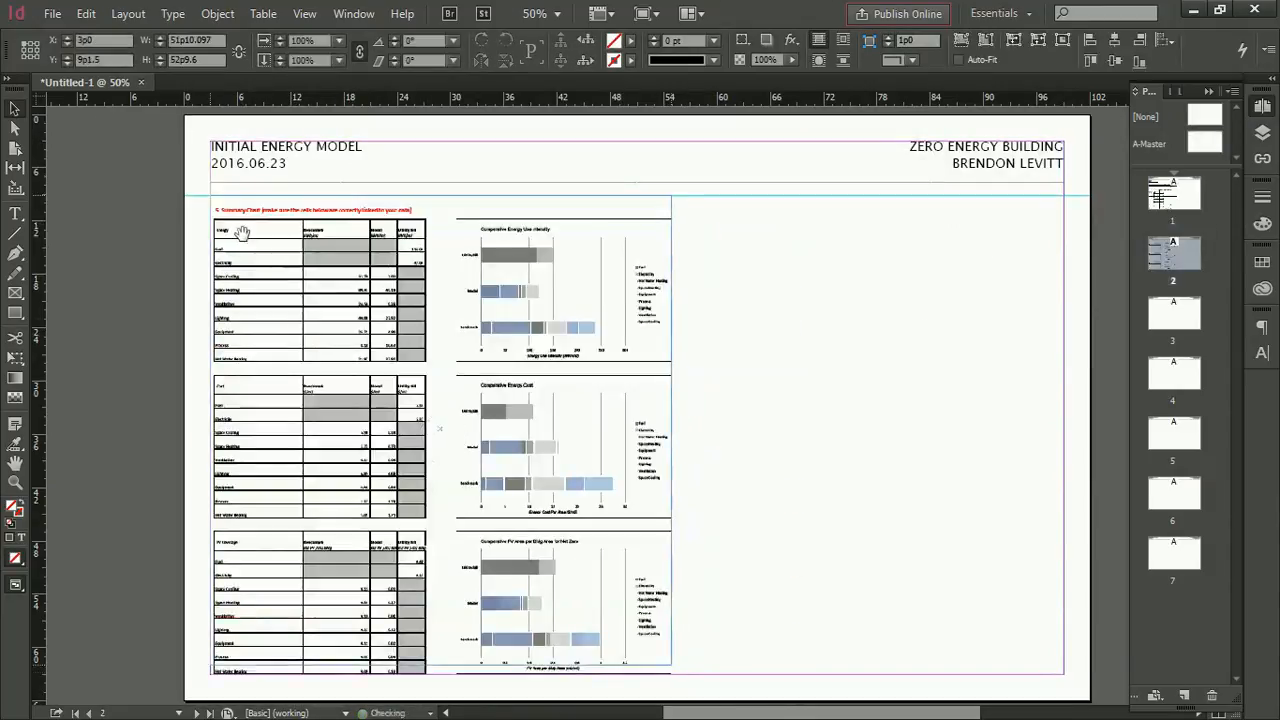
left_click_drag(251, 230, 251, 220)
left_click(826, 286)
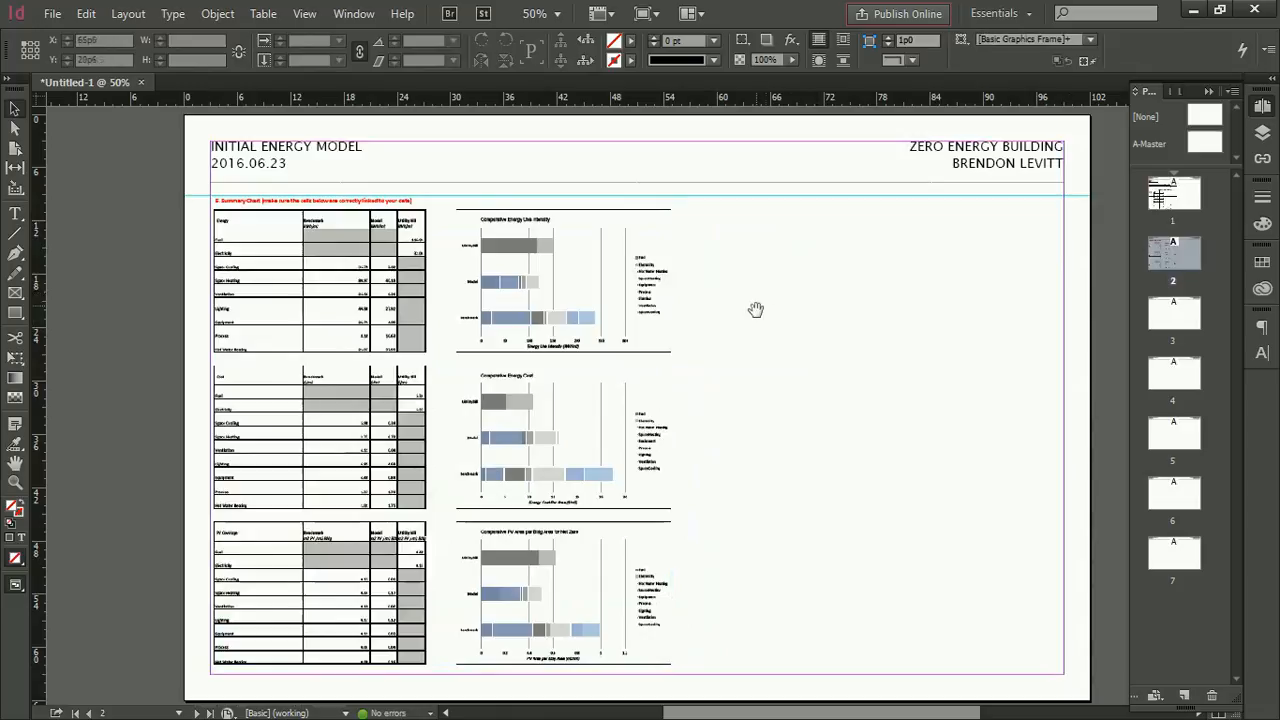
Delete the empty pages 3 to 7 from the document.
double_click(1160, 310)
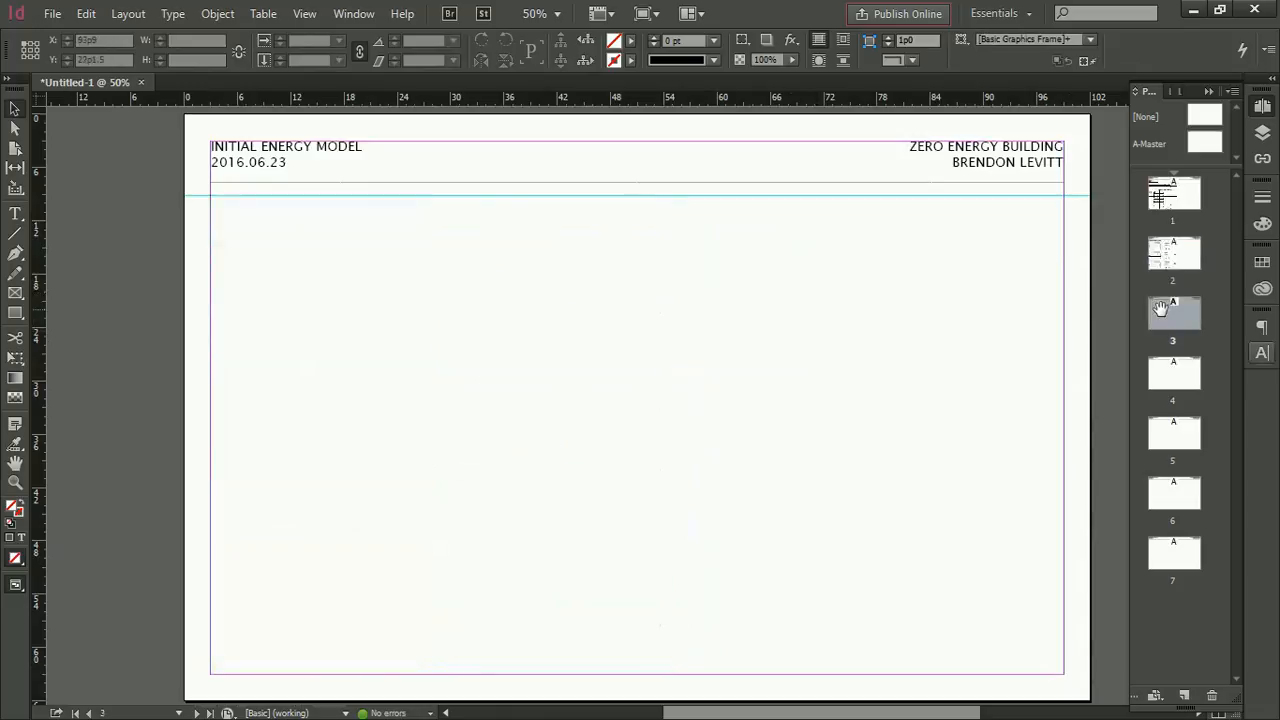
left_click(1178, 556, "shift")
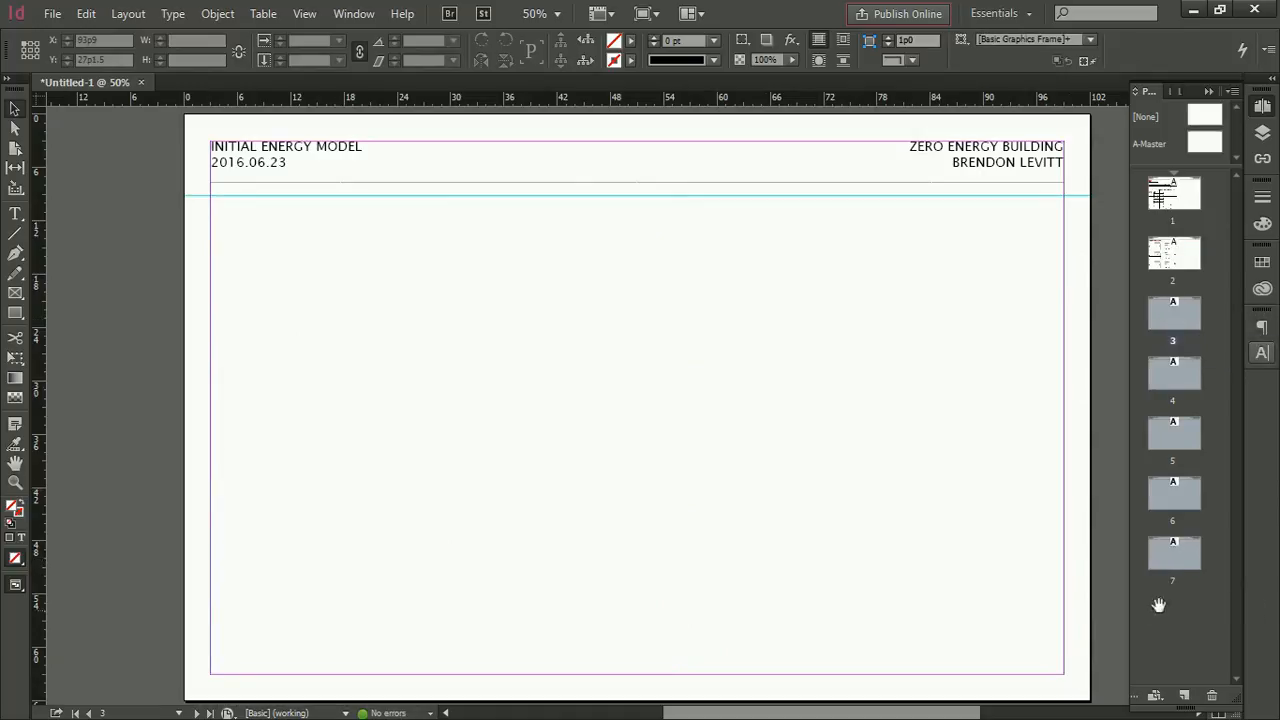
left_click(1217, 696)
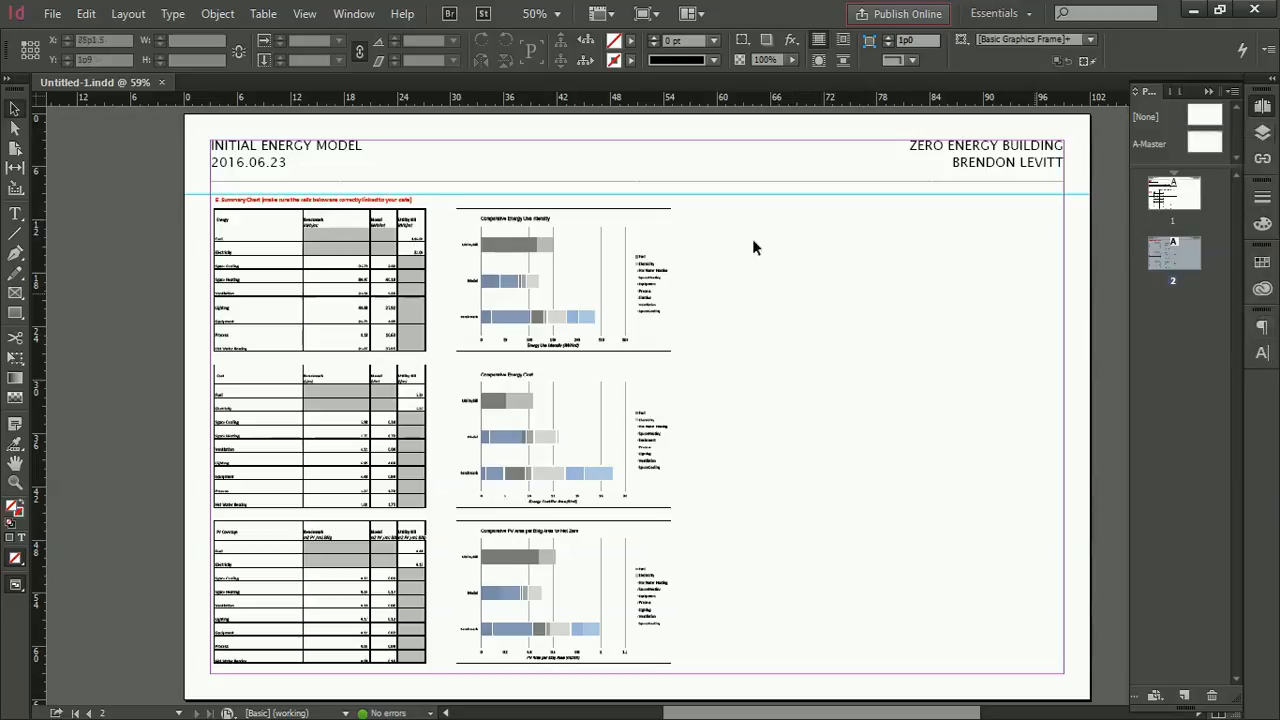
Create a new layer above Layer 1 and name it Notes.
left_click(356, 16)
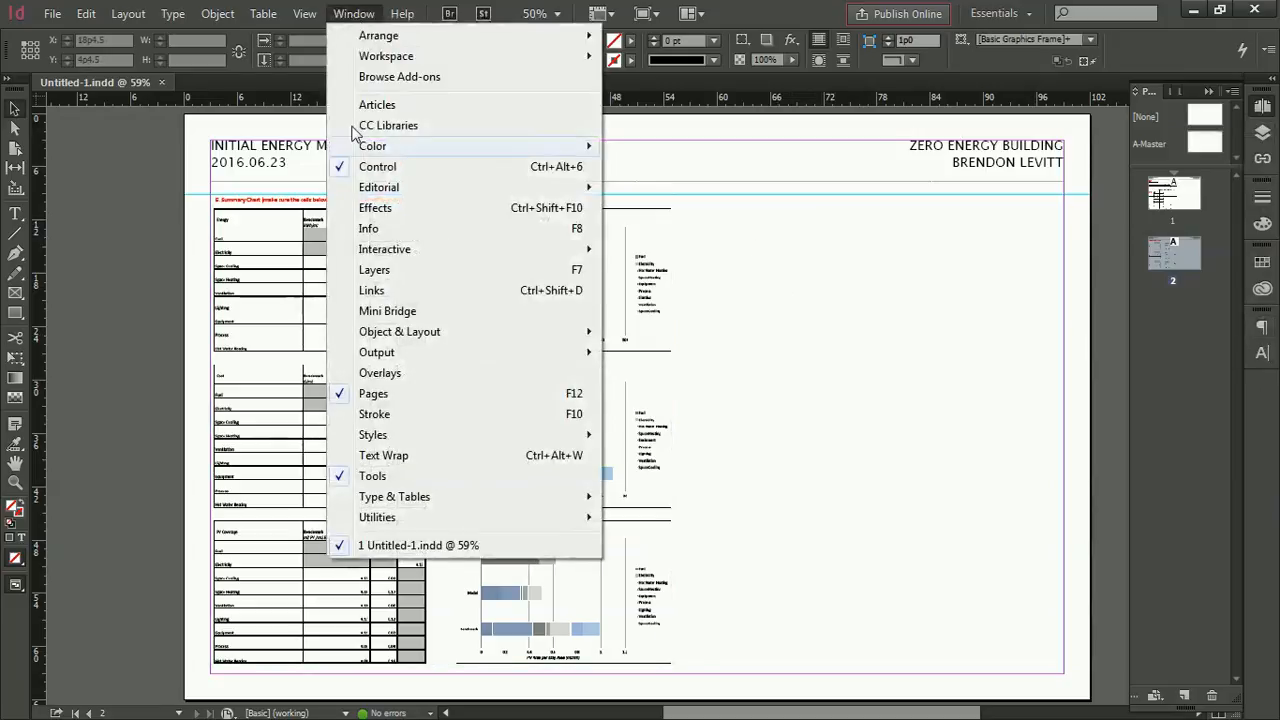
left_click(373, 270)
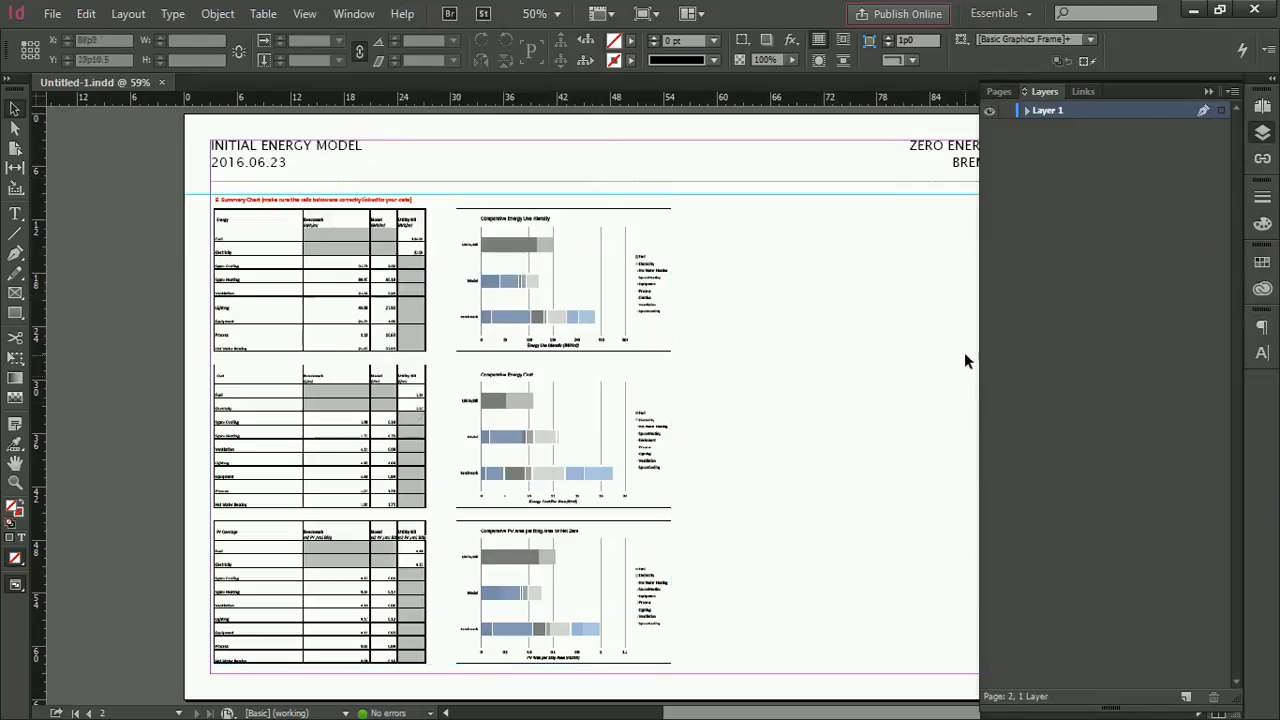
left_click(1186, 697)
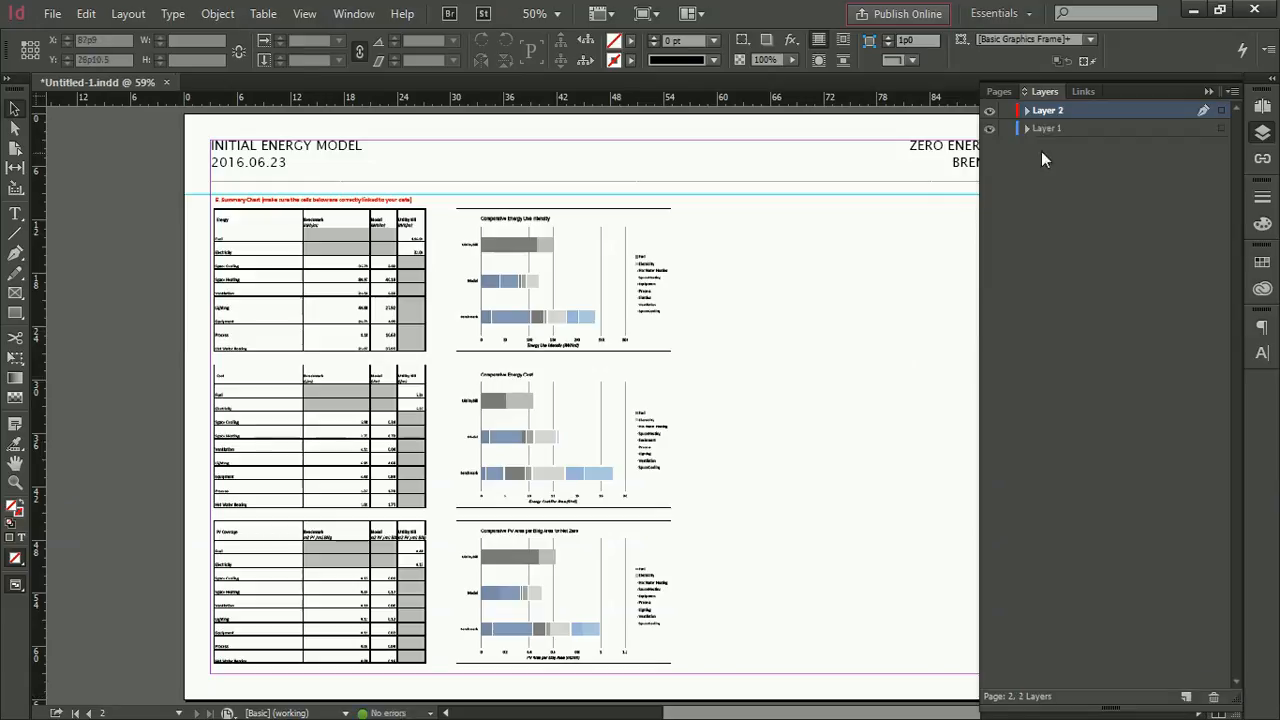
double_click(1048, 112)
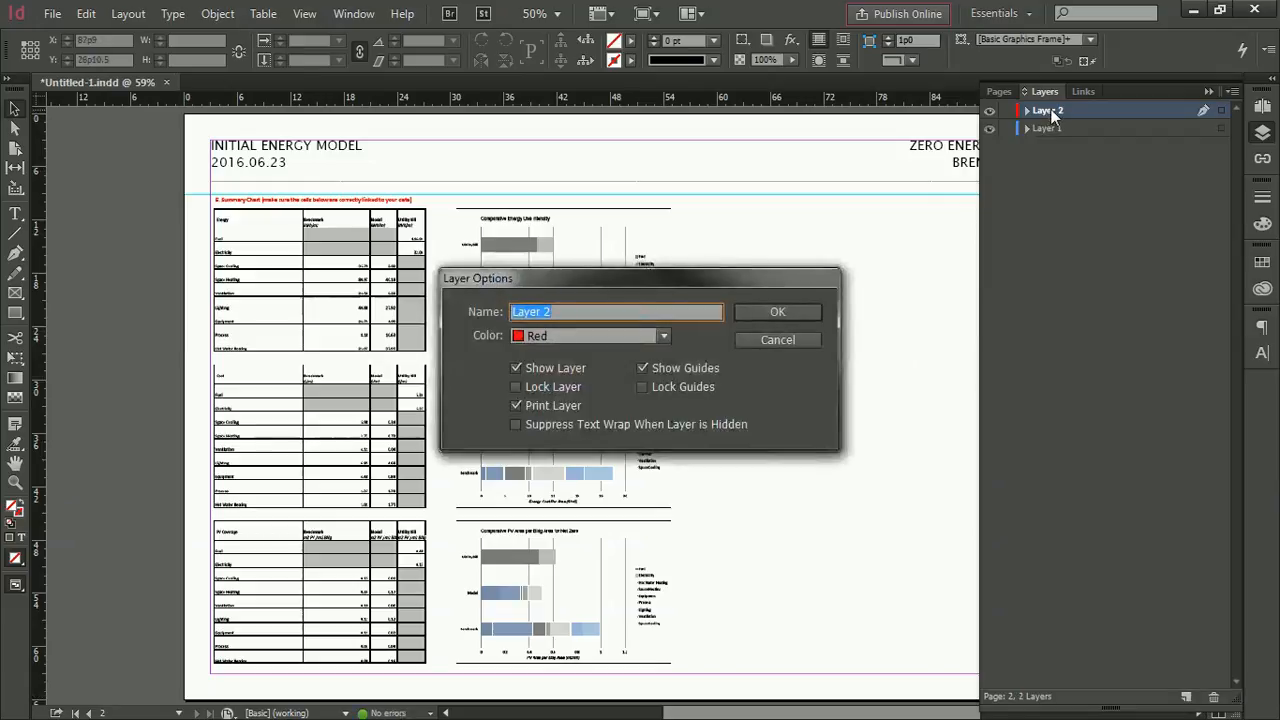
type("nO")
type("tes")
key("Return")
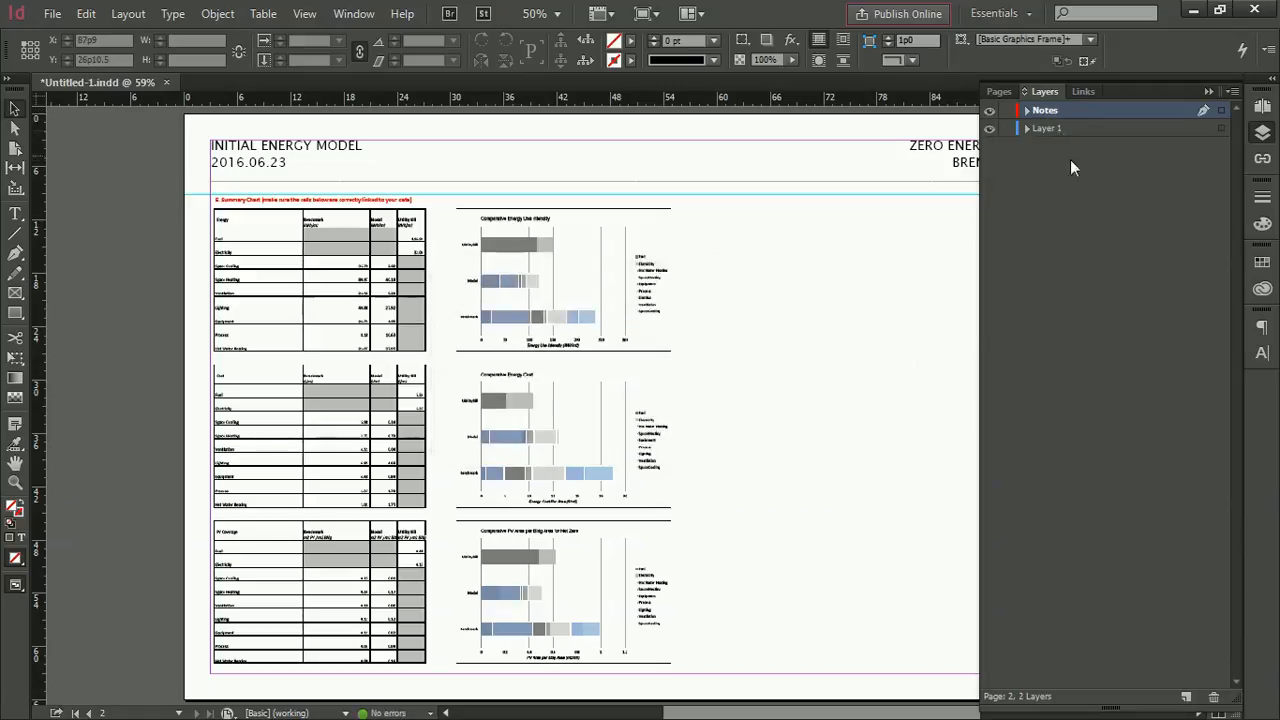
Toggle Layer 1's visibility off and on and select page 2's PDF to check which layer holds it.
left_click(990, 130)
left_click(990, 132)
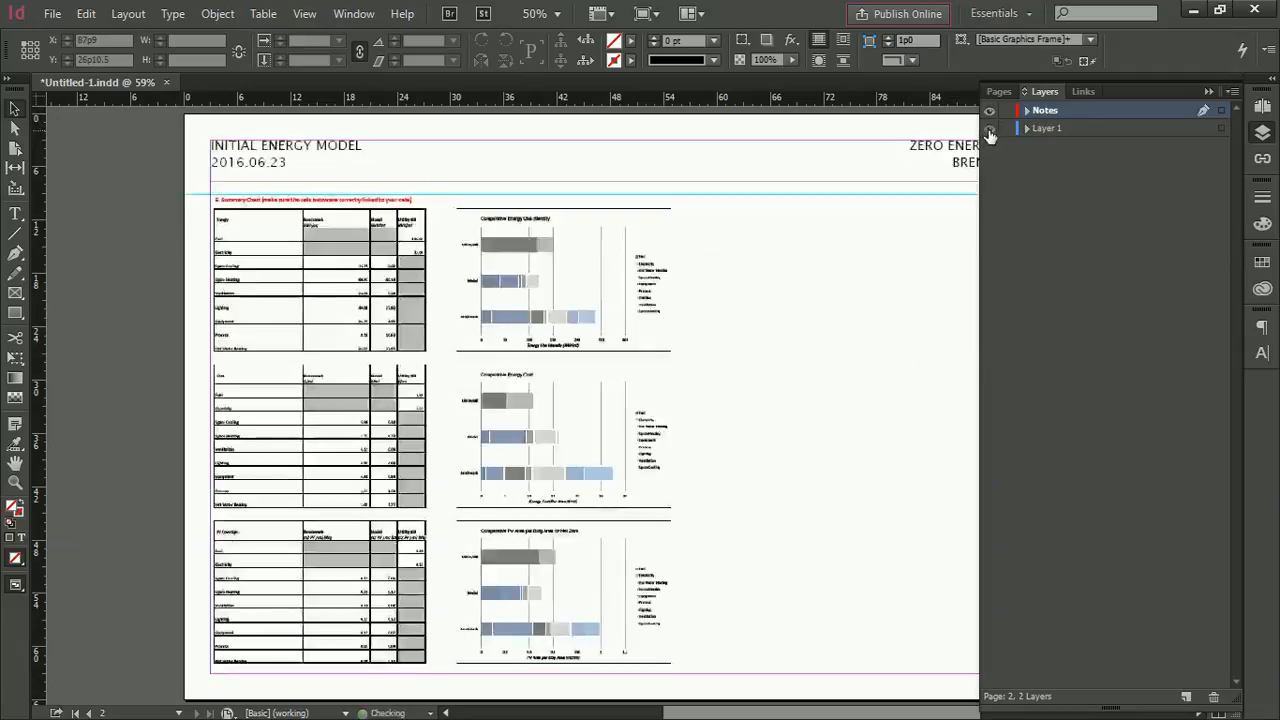
left_click(990, 131)
left_click(990, 131)
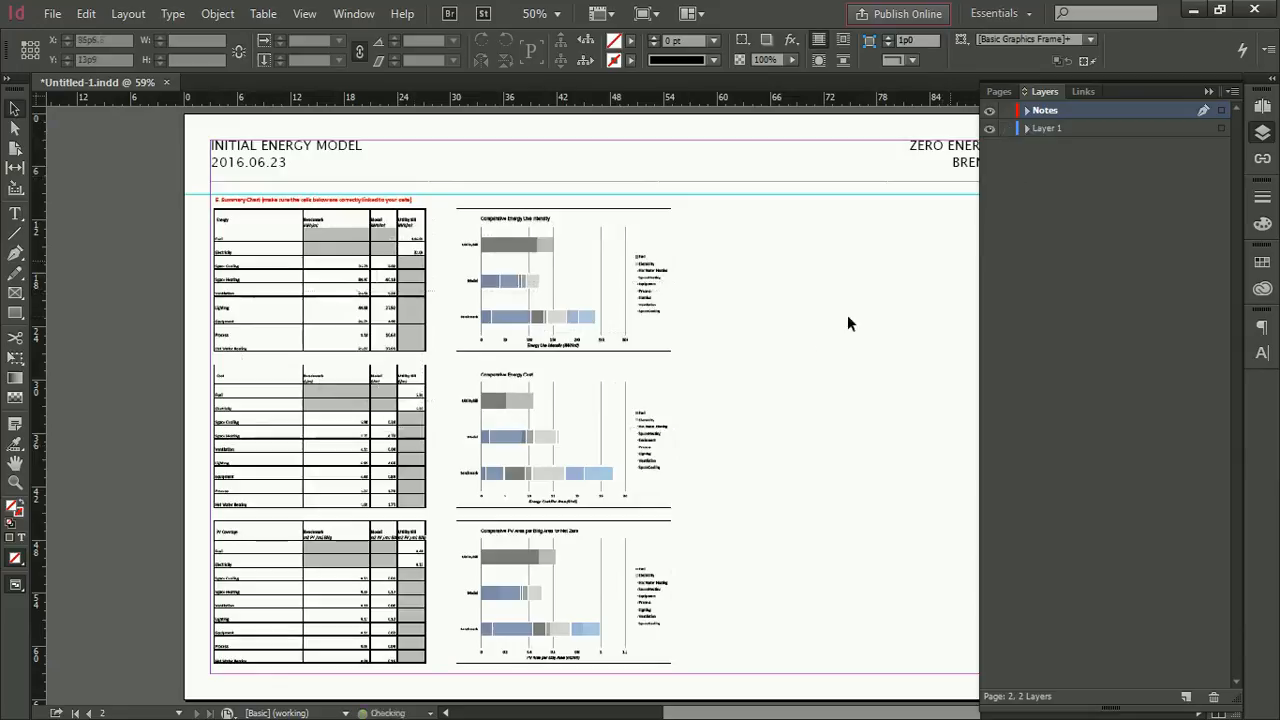
left_click_drag(873, 383, 300, 205)
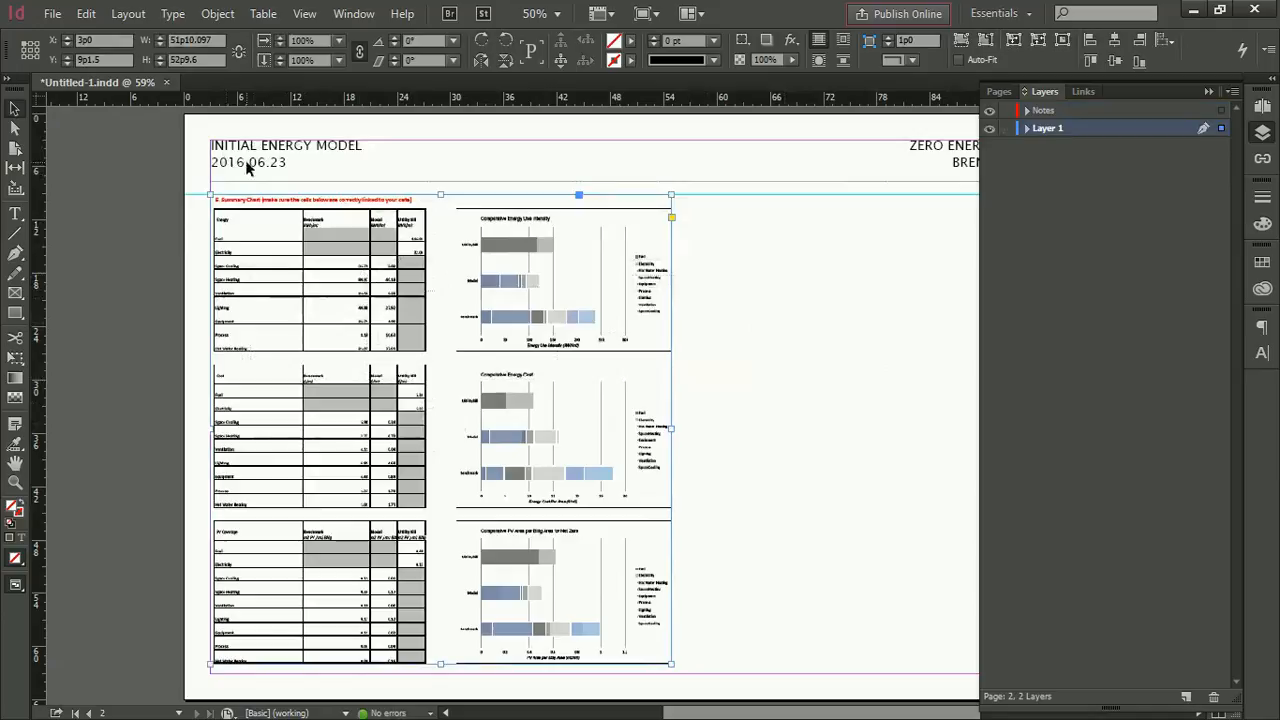
left_click(770, 279)
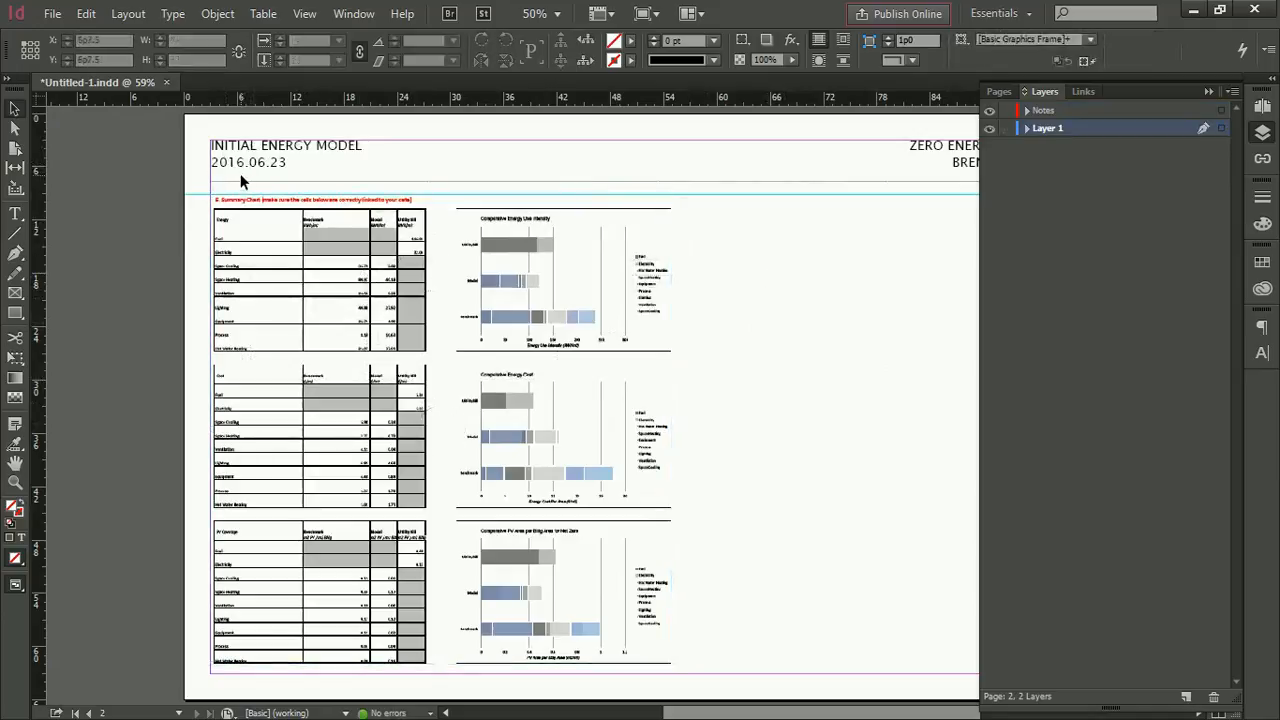
Open the A-Master page and check its header frames and the document's layers.
left_click(1262, 105)
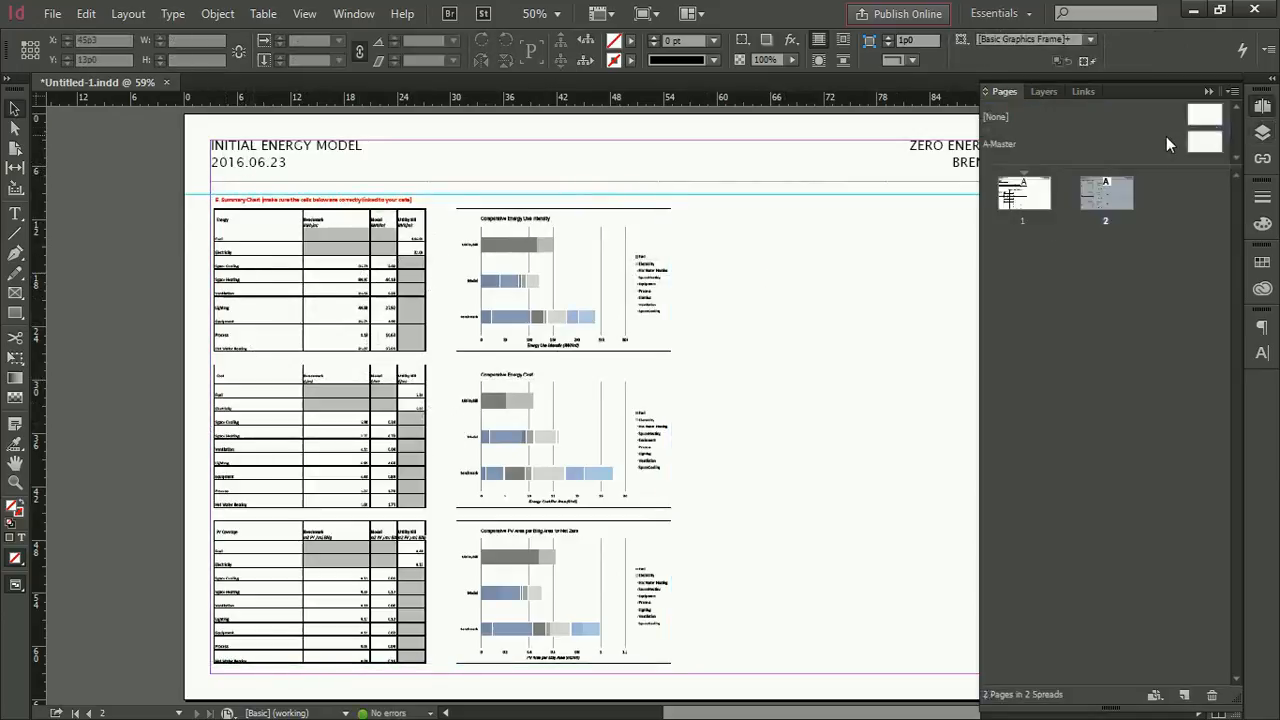
double_click(1166, 143)
left_click(277, 167)
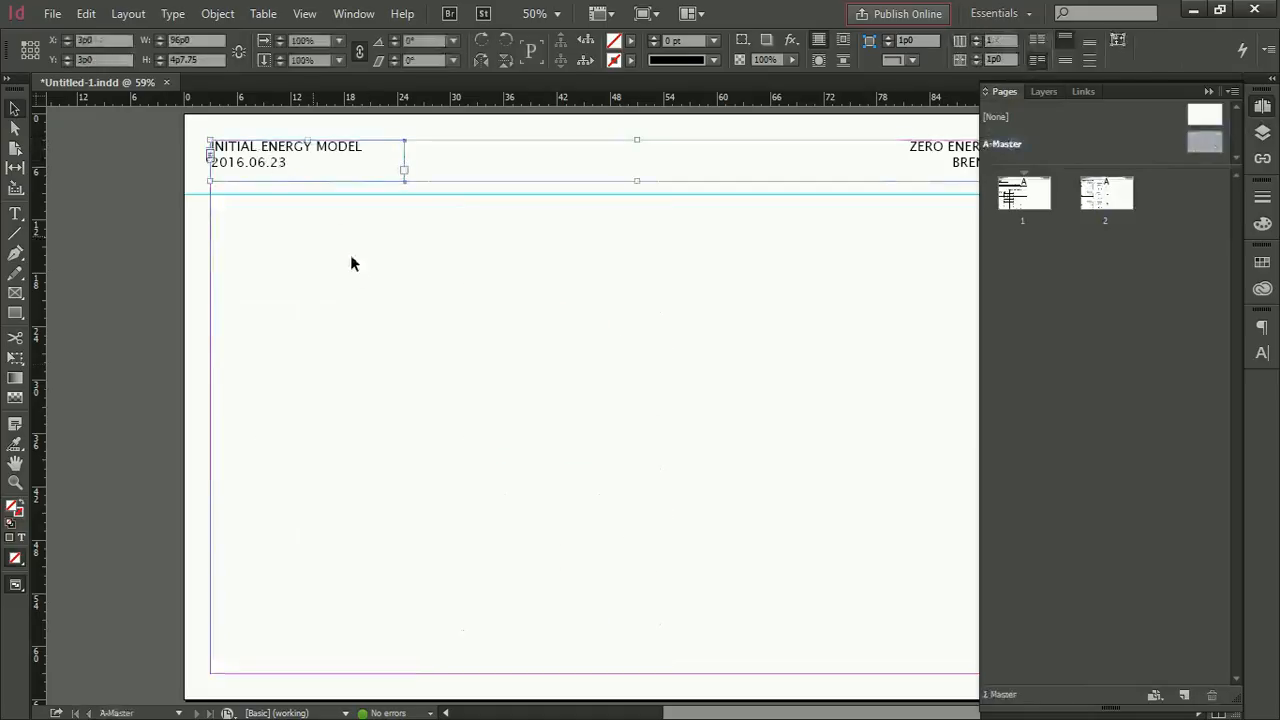
left_click(352, 264)
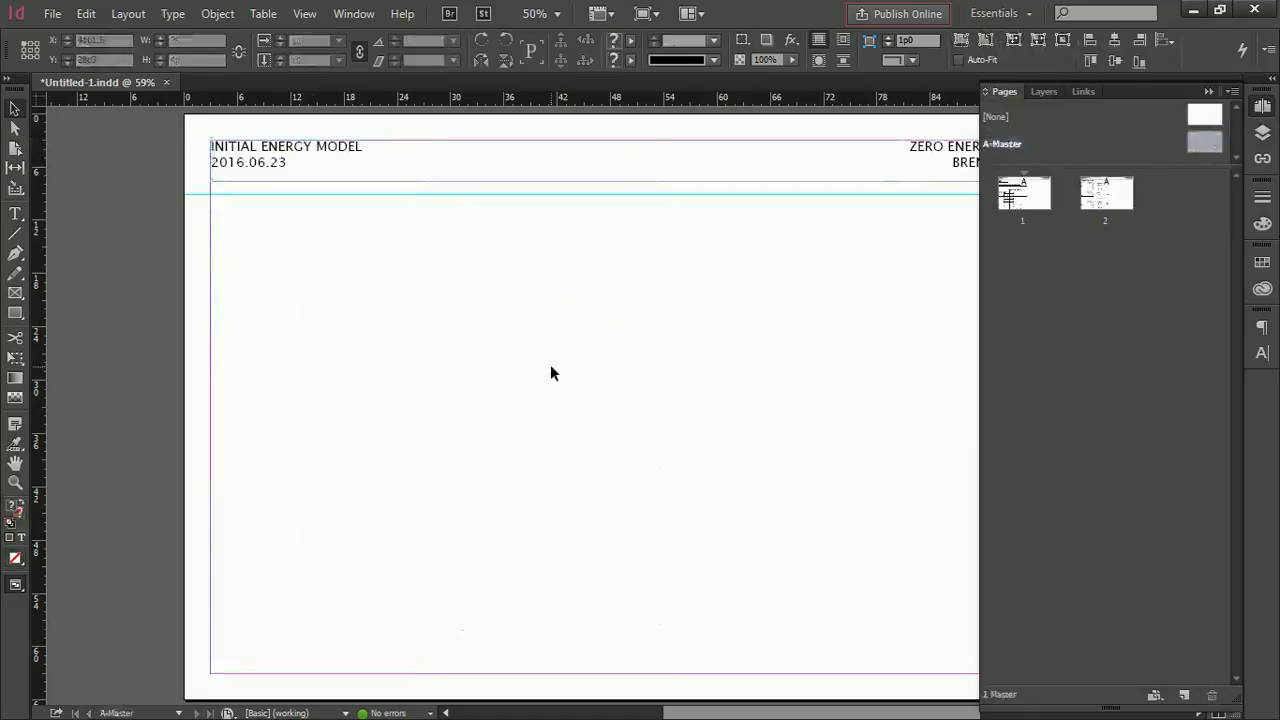
left_click(1263, 134)
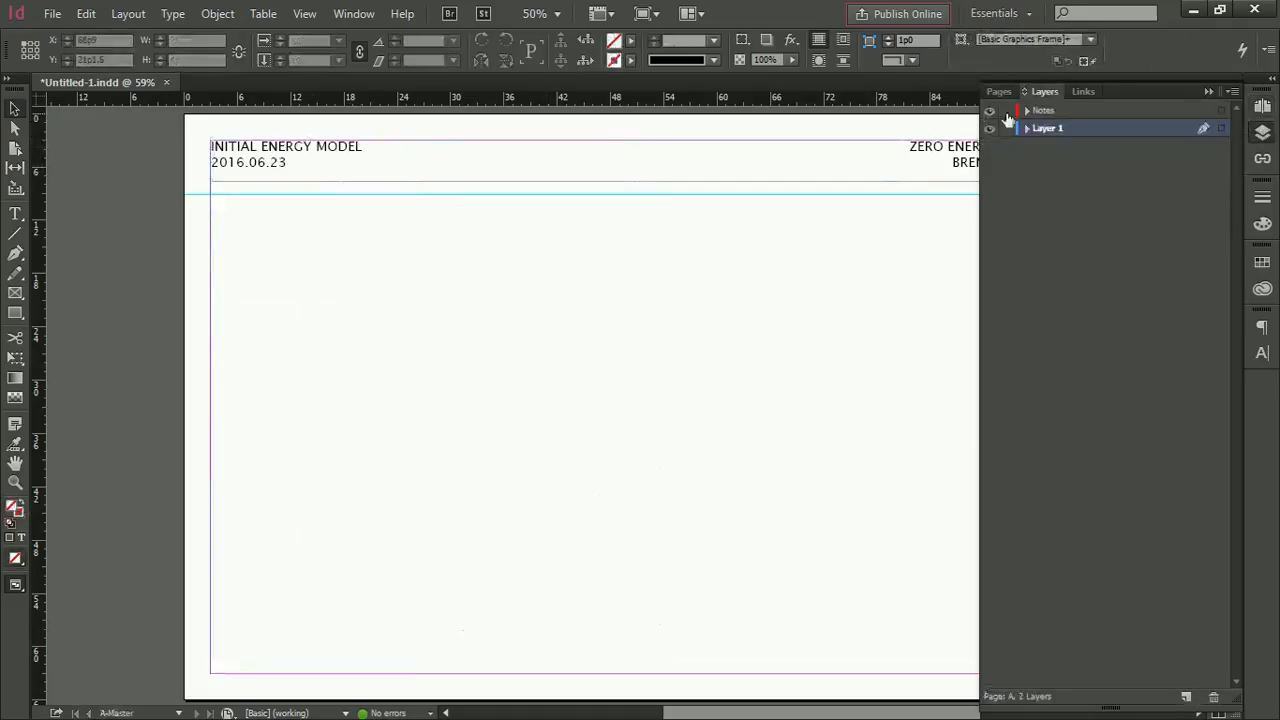
left_click(1262, 106)
Return to page 2 through page 1 and make Notes the active layer.
double_click(1046, 193)
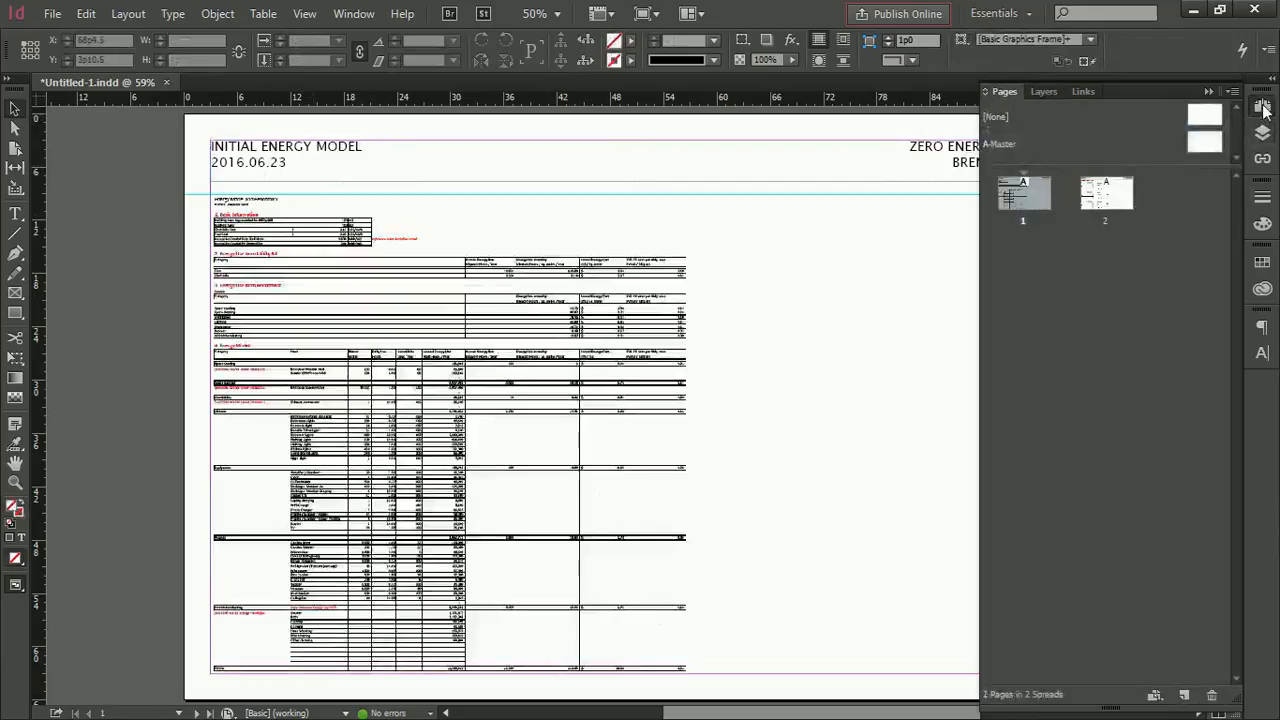
key("shift+Page_Down")
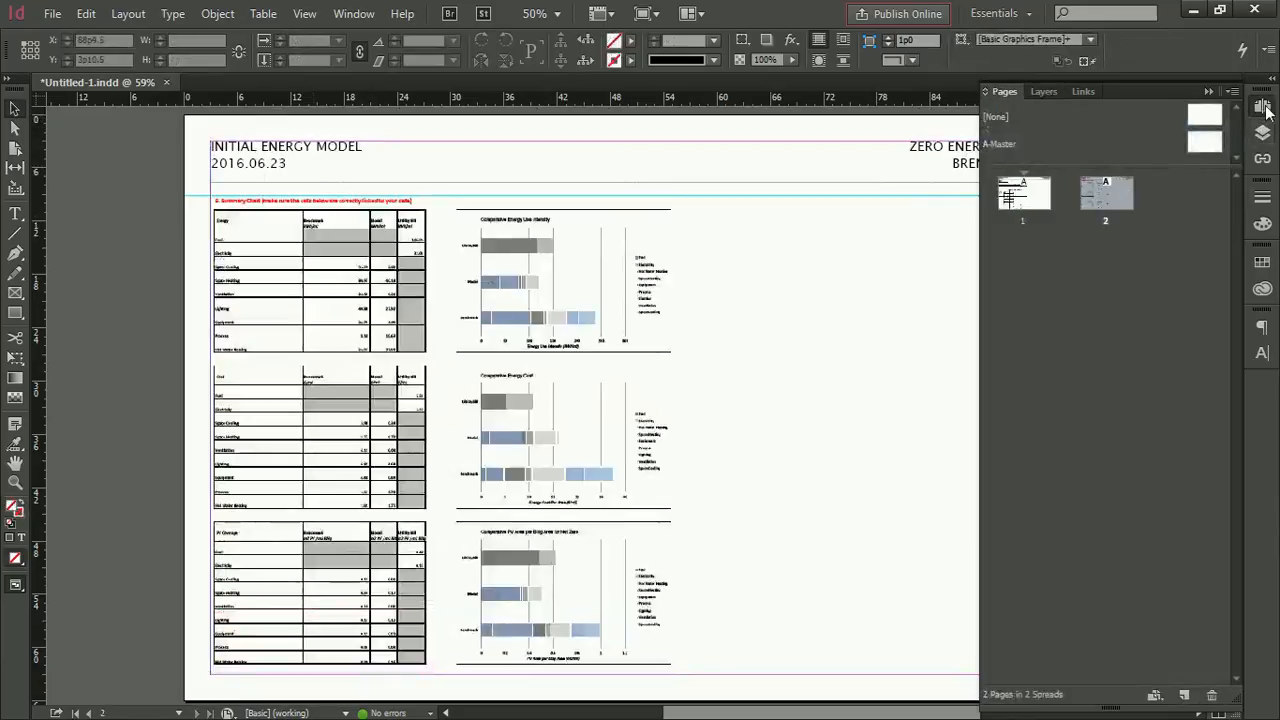
left_click(1264, 134)
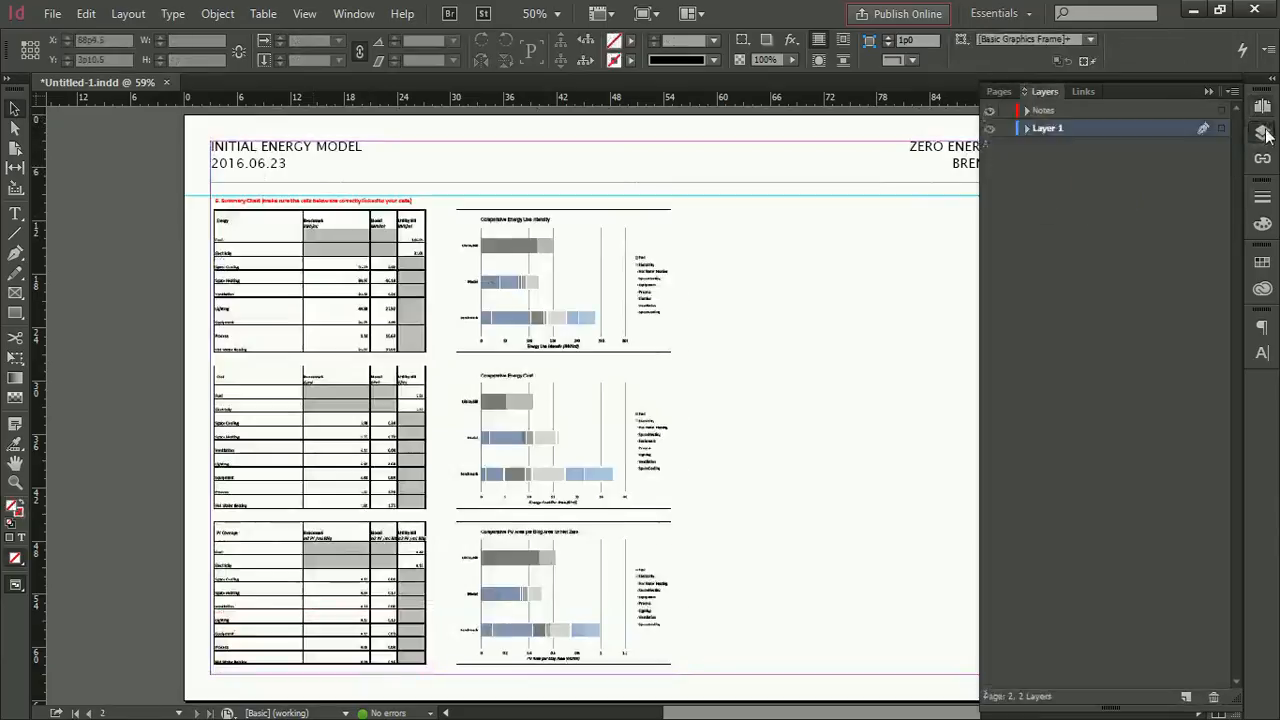
left_click(1045, 111)
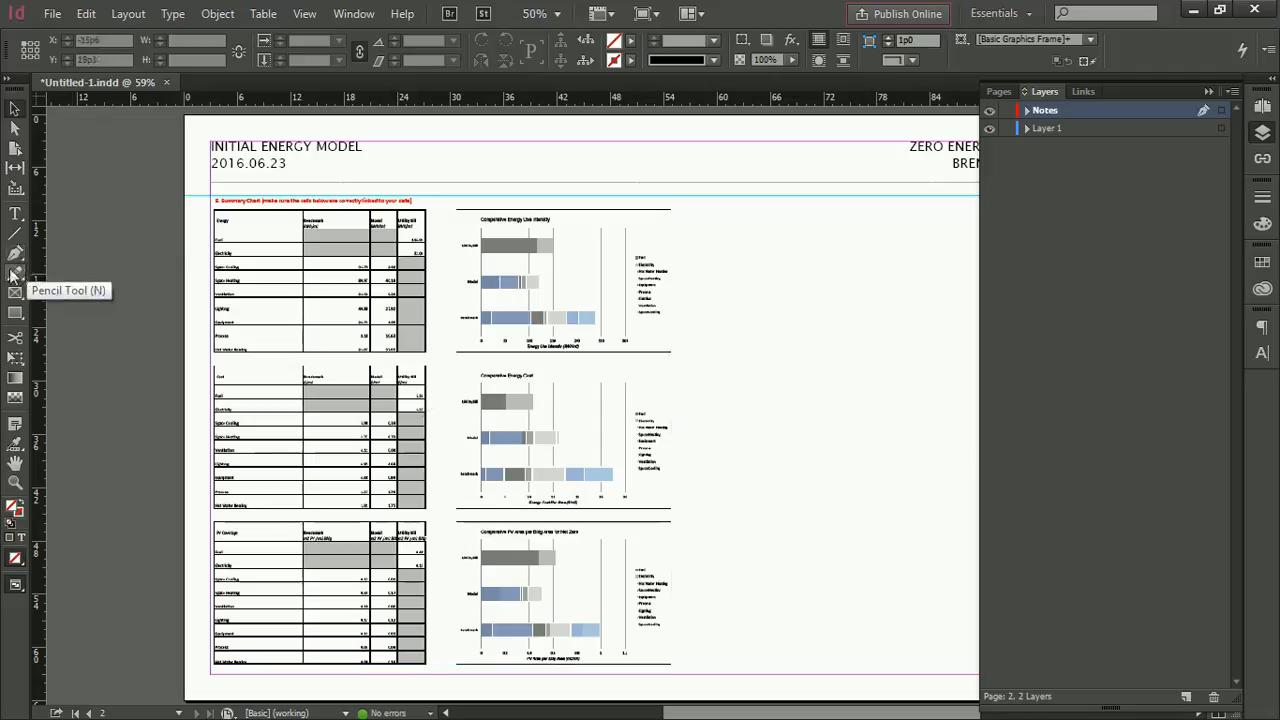
Zoom in to 150% on page 2's Comparative Energy Use Intensity chart and turn on Overprint Preview.
left_click(440, 430)
scroll(533, 287, "up", 3)
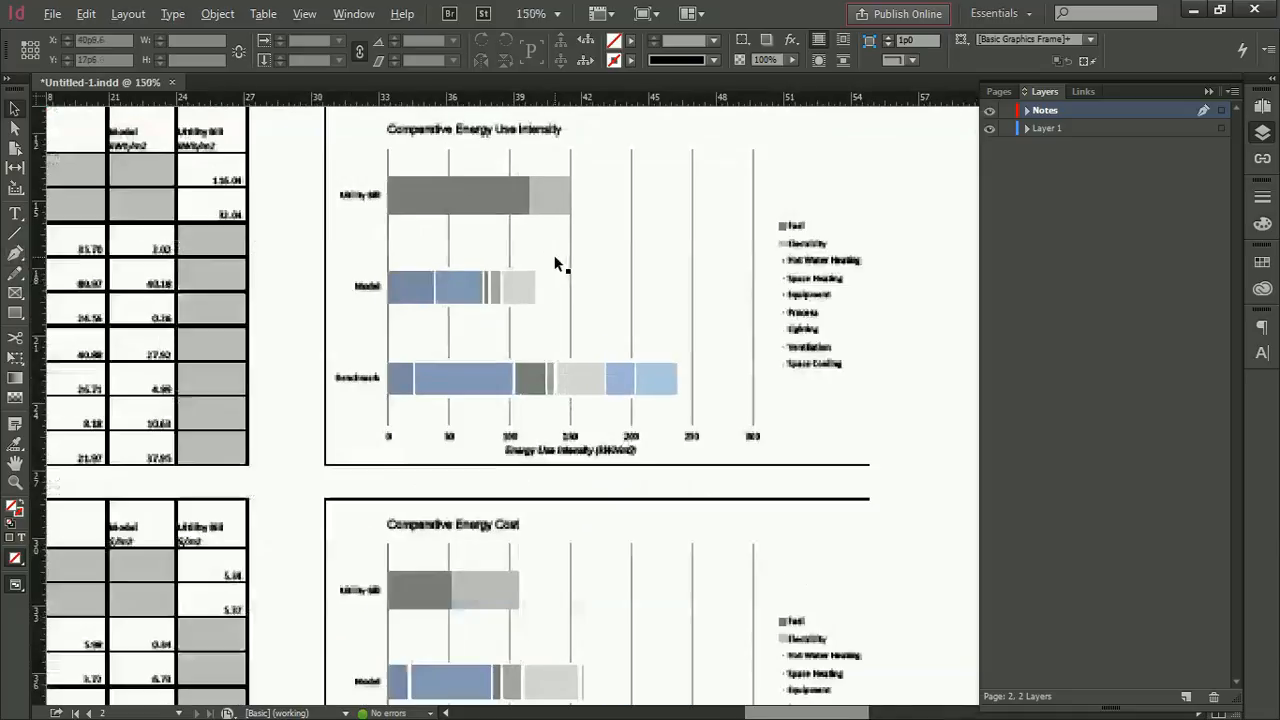
left_click(304, 13)
left_click(360, 40)
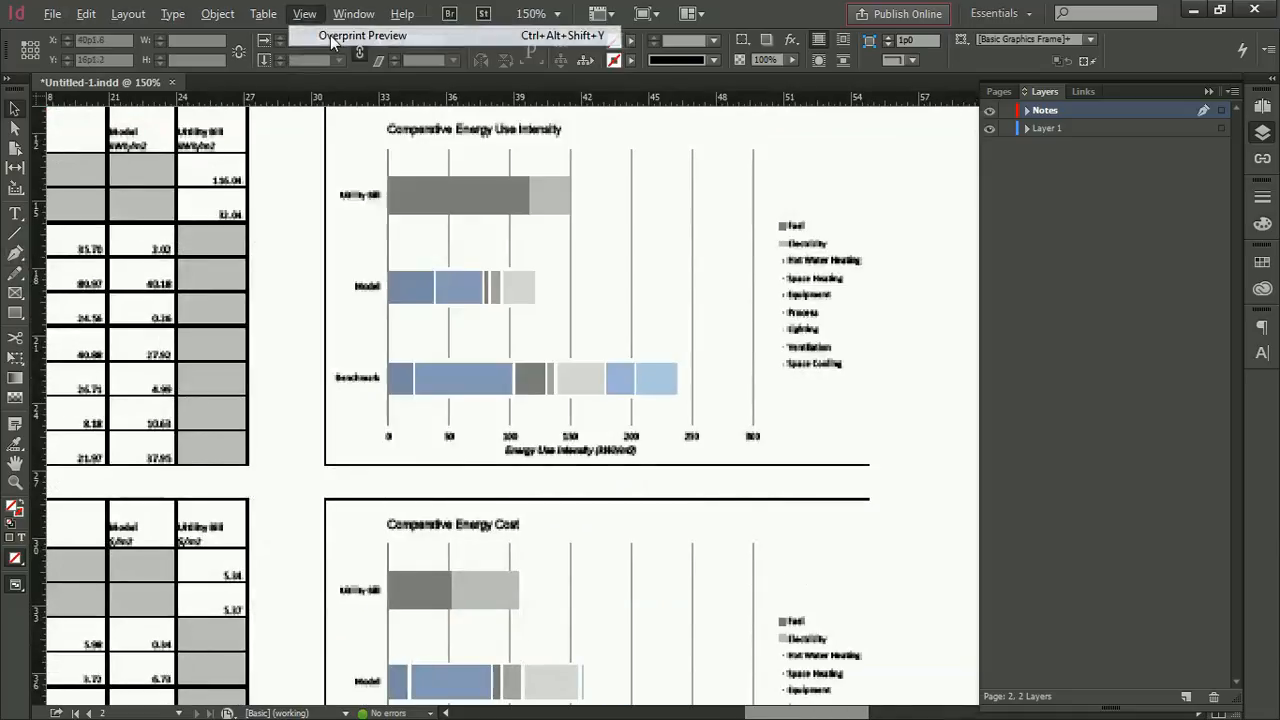
left_click(457, 405)
scroll(460, 338, "up", 1)
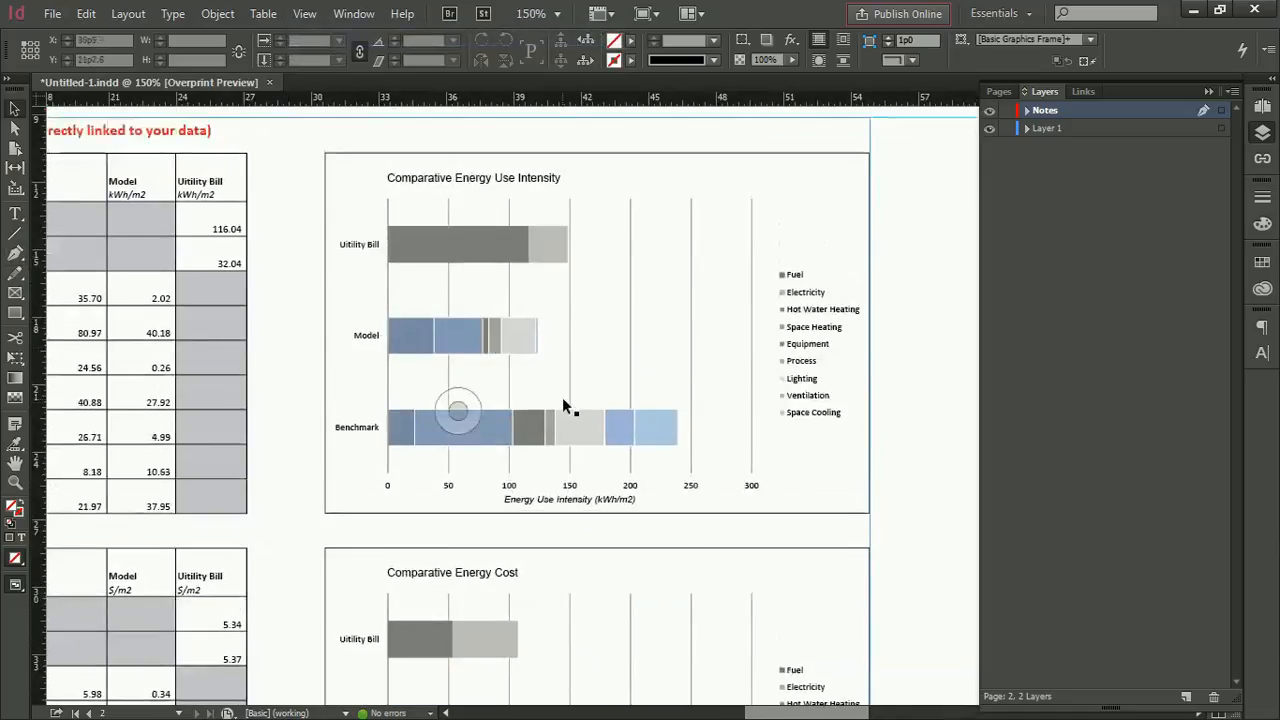
left_click(15, 233)
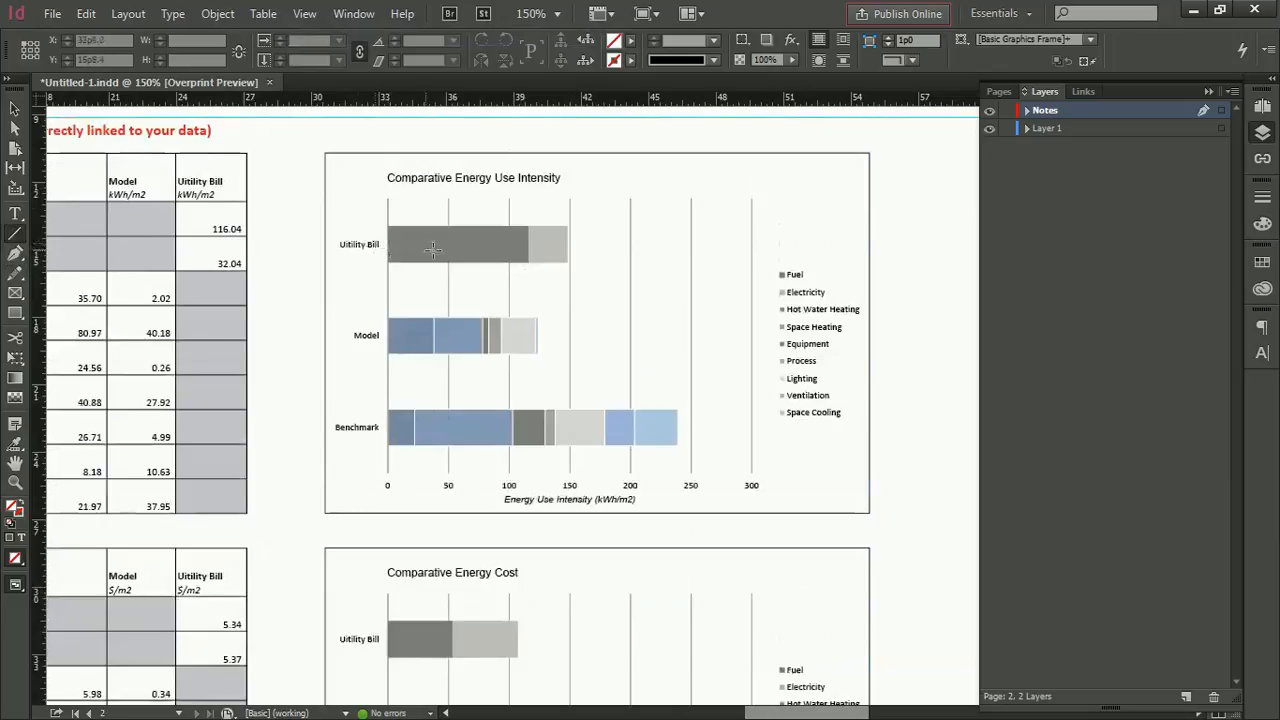
left_click(12, 256)
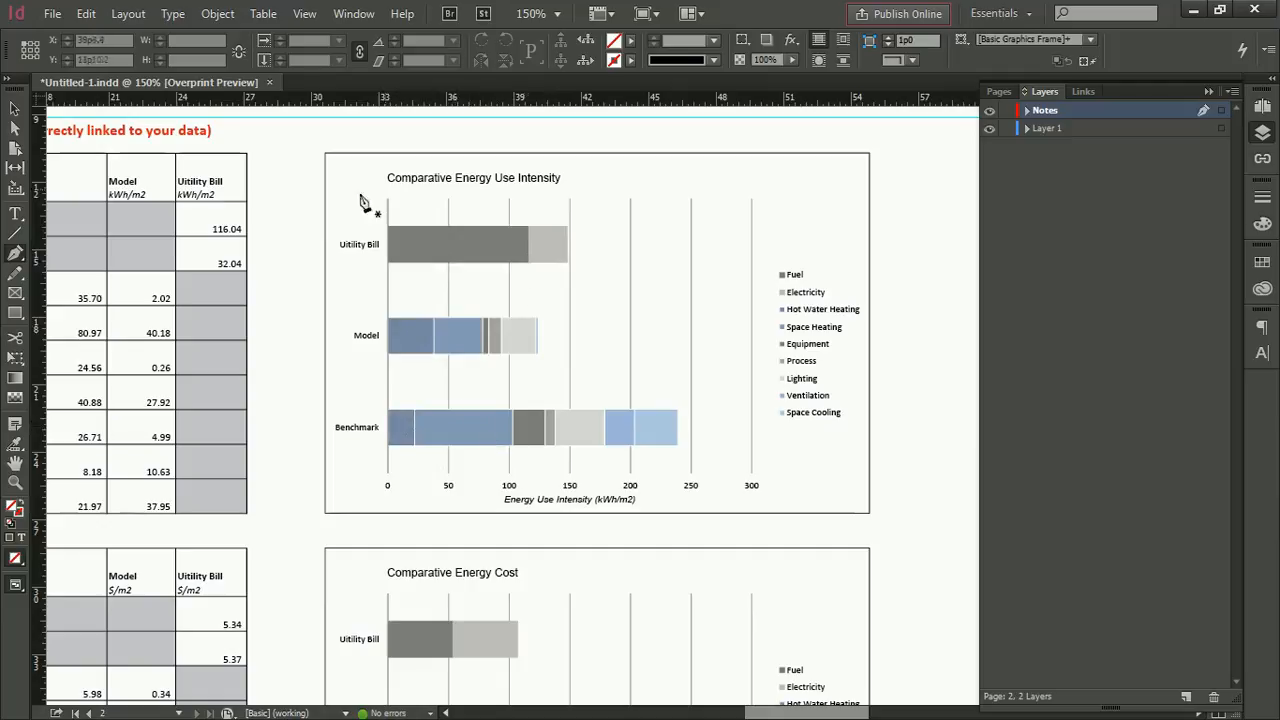
key("backslash")
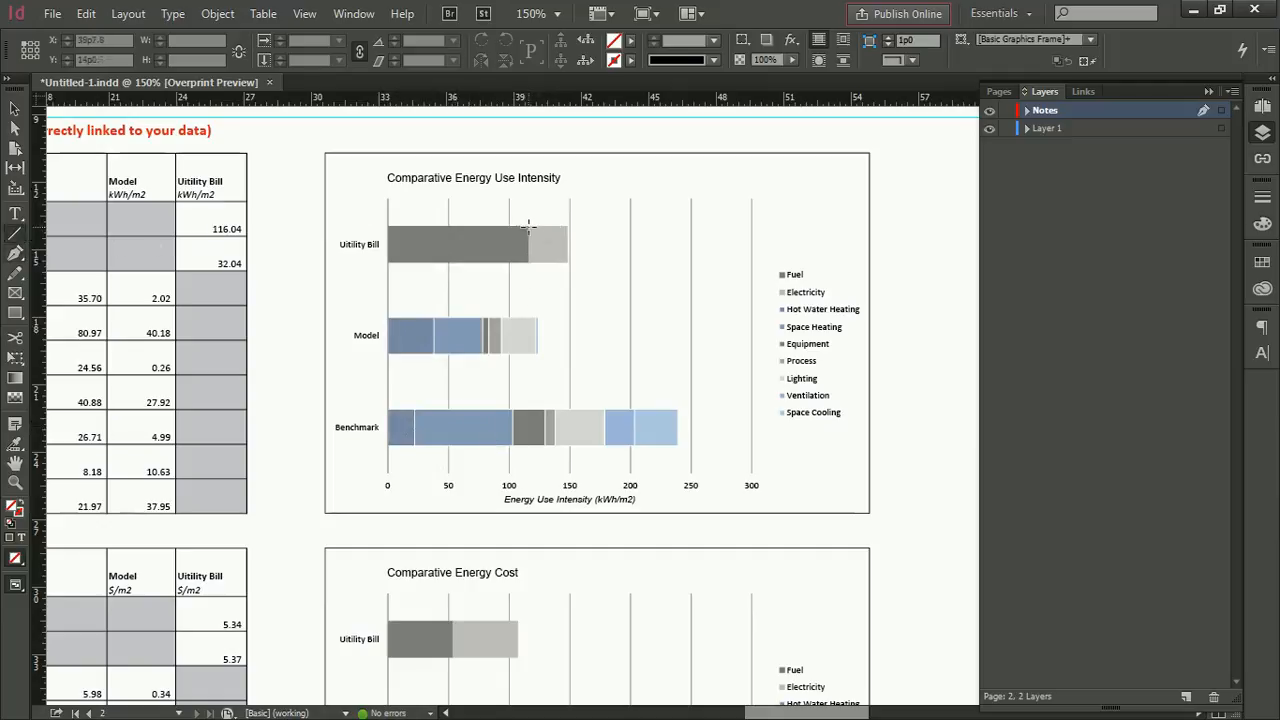
left_click_drag(528, 226, 529, 448)
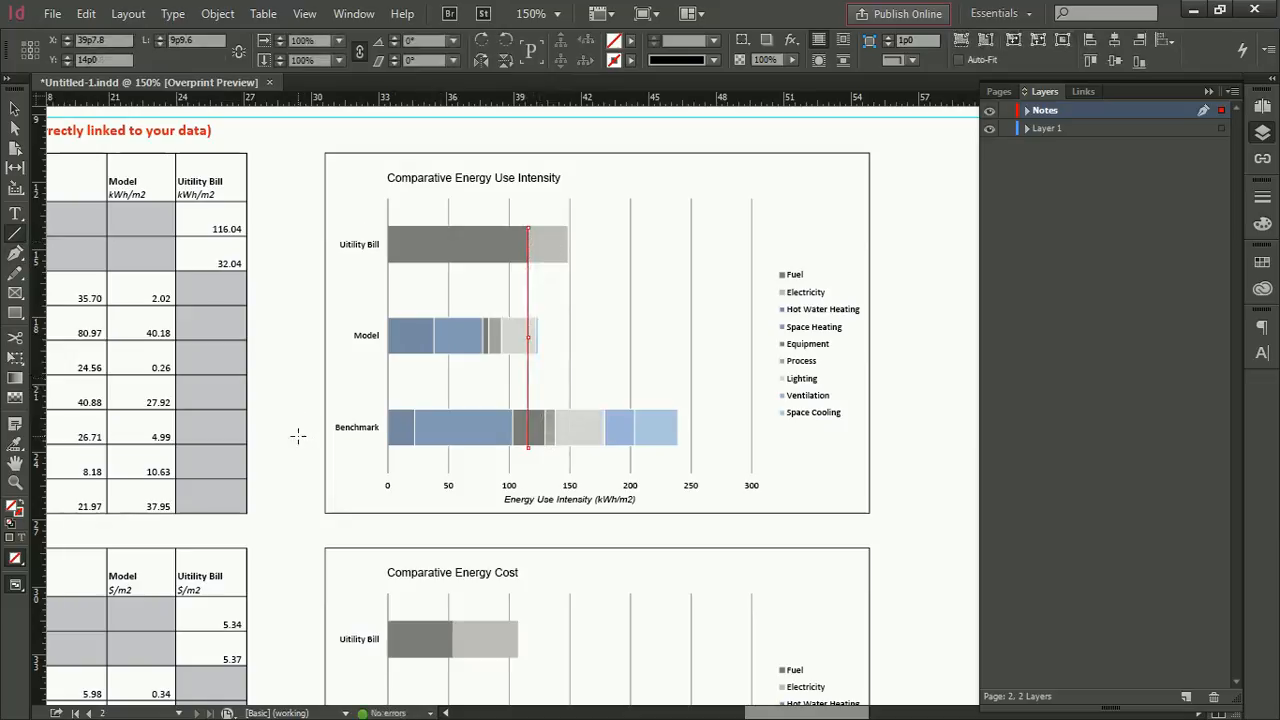
left_click(14, 114)
key("Delete")
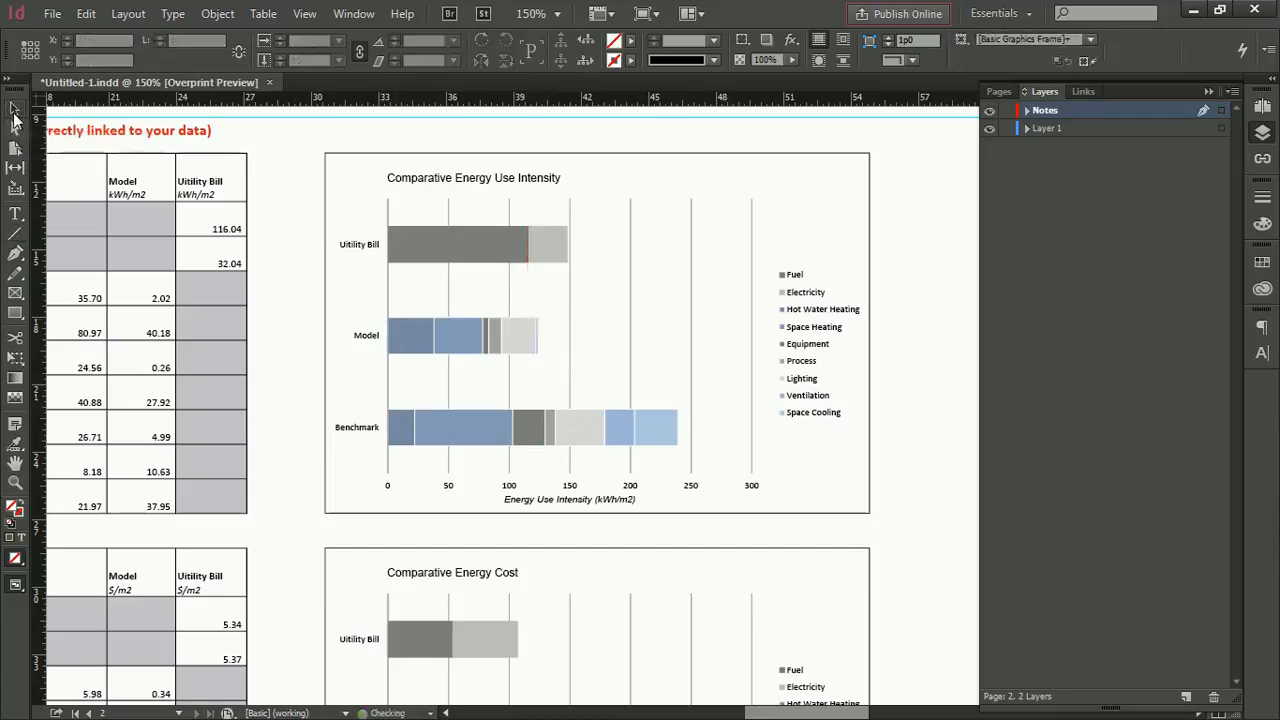
Draw a six-point Pen path through the Utility Bill's Fuel/Electricity boundary, the Model's second blue segment's end and the Benchmark's blue/dark-grey boundary.
left_click(15, 256)
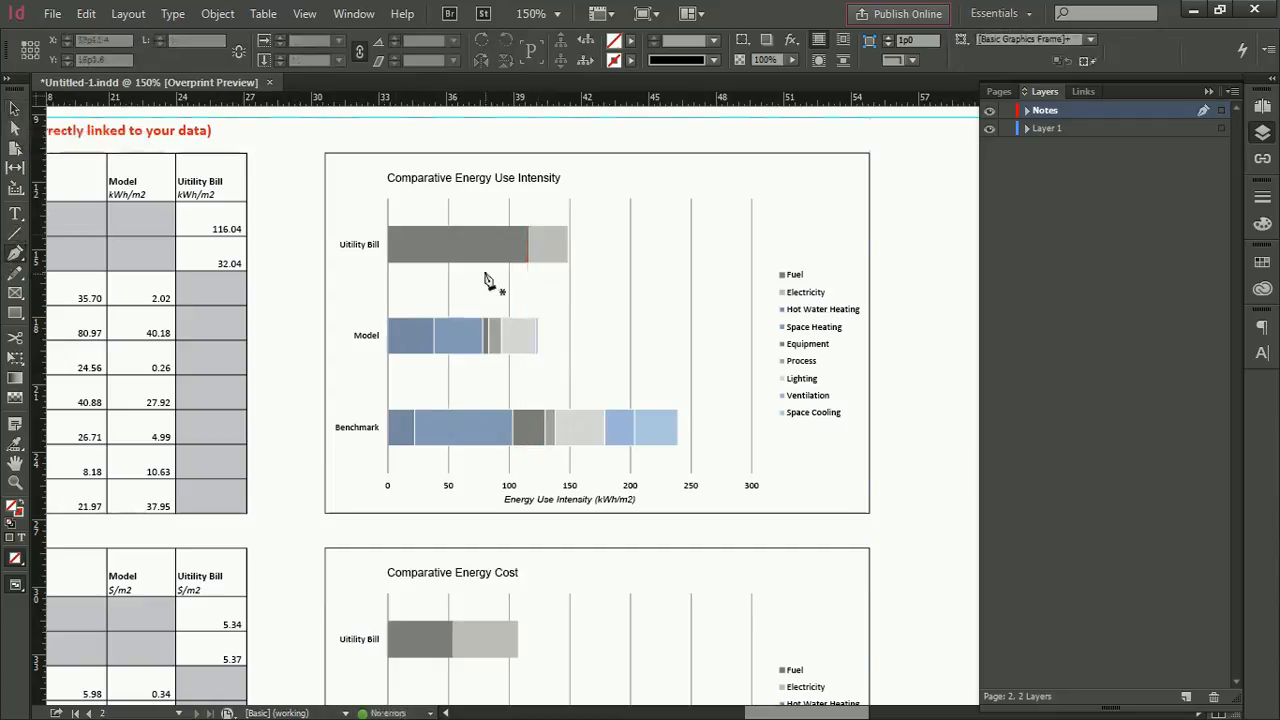
left_click(528, 211)
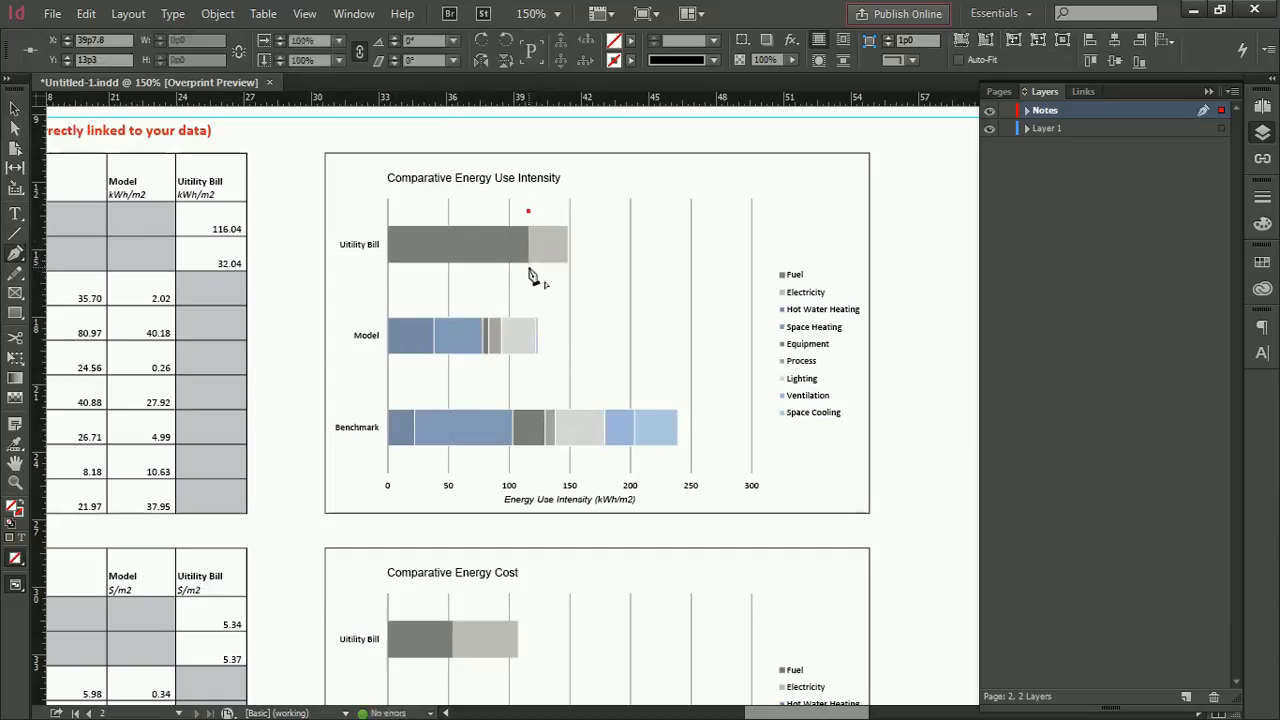
left_click(528, 268)
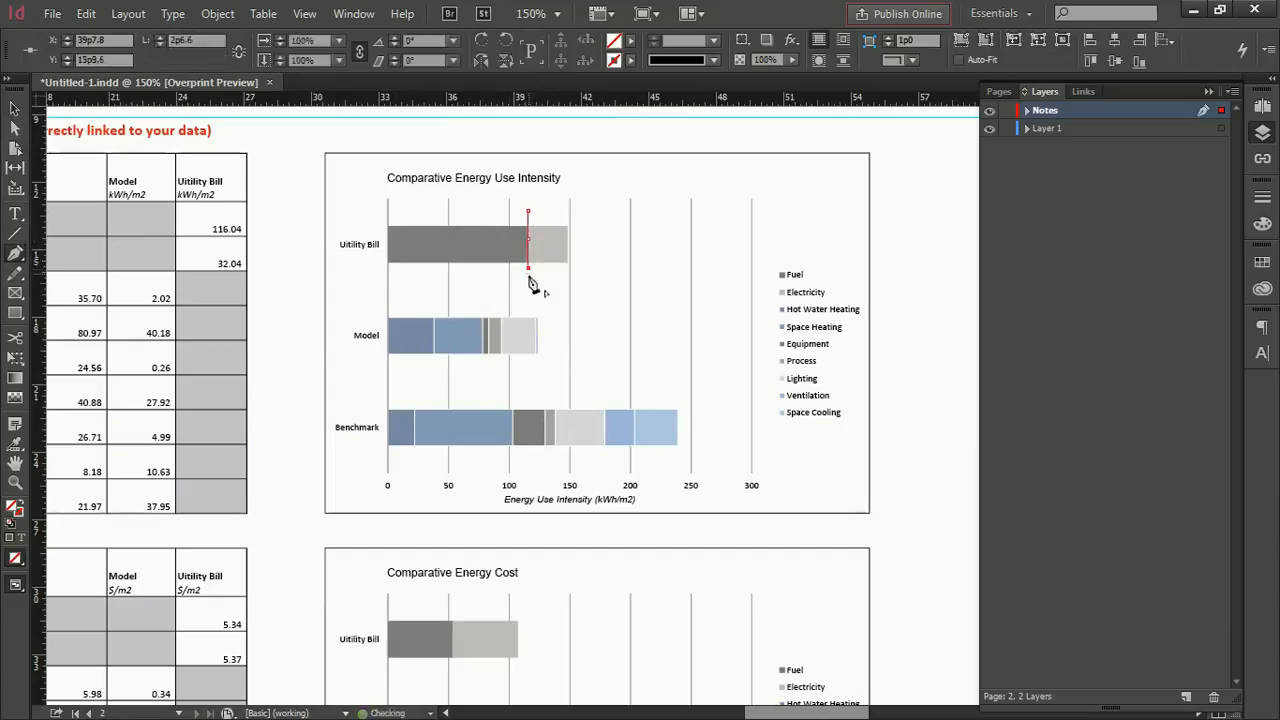
left_click(482, 303)
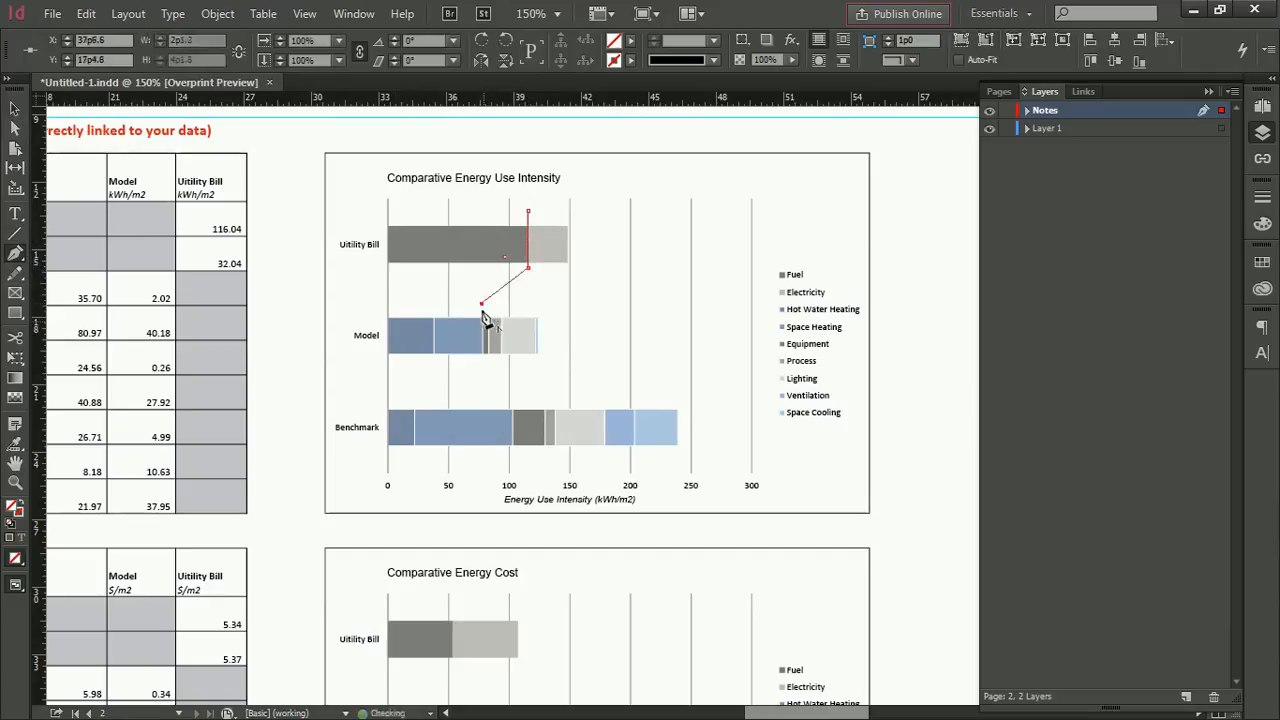
left_click(482, 363)
left_click(512, 400)
left_click(512, 450)
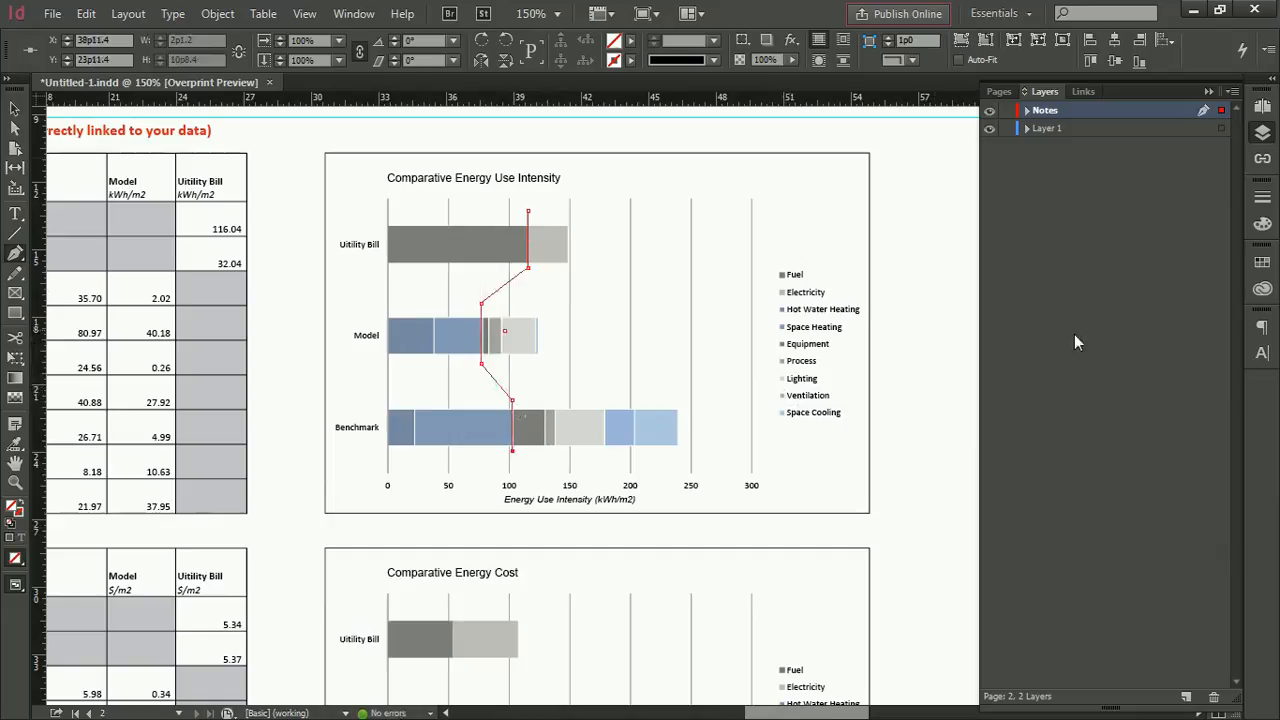
Set the stepped path's stroke weight to 0.5 pt.
left_click(1262, 197)
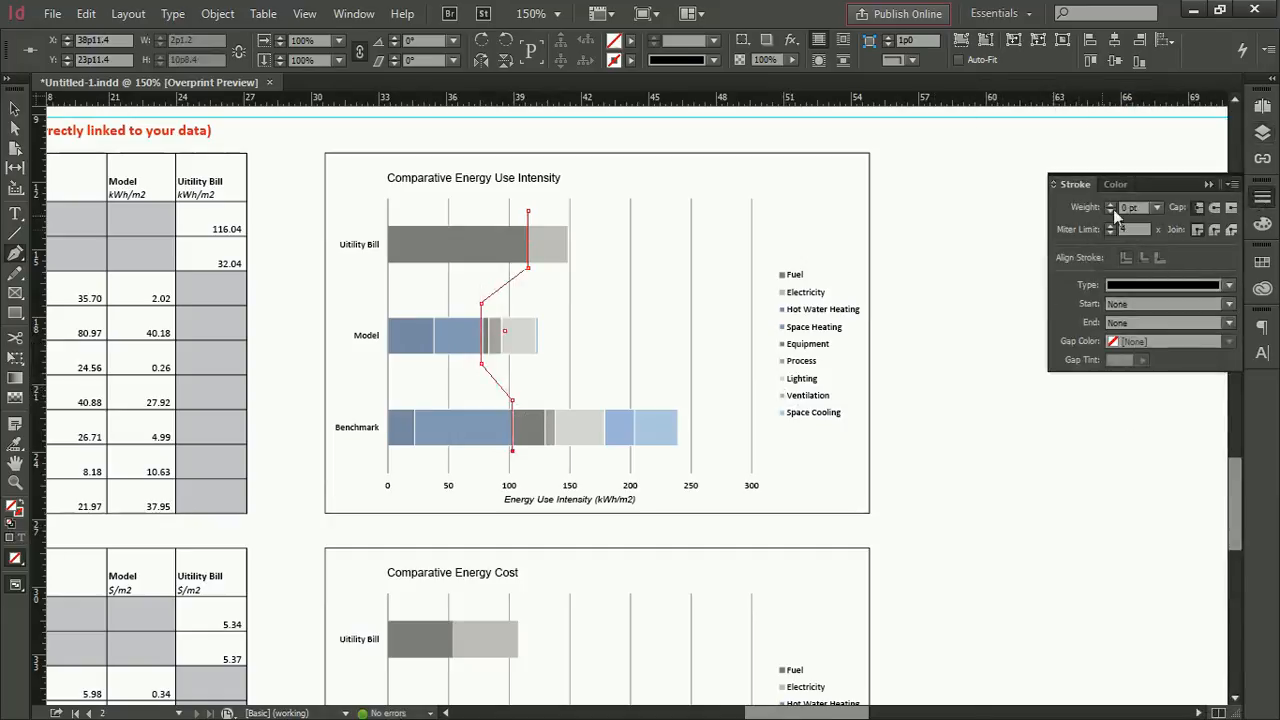
left_click(1155, 207)
left_click(1156, 262)
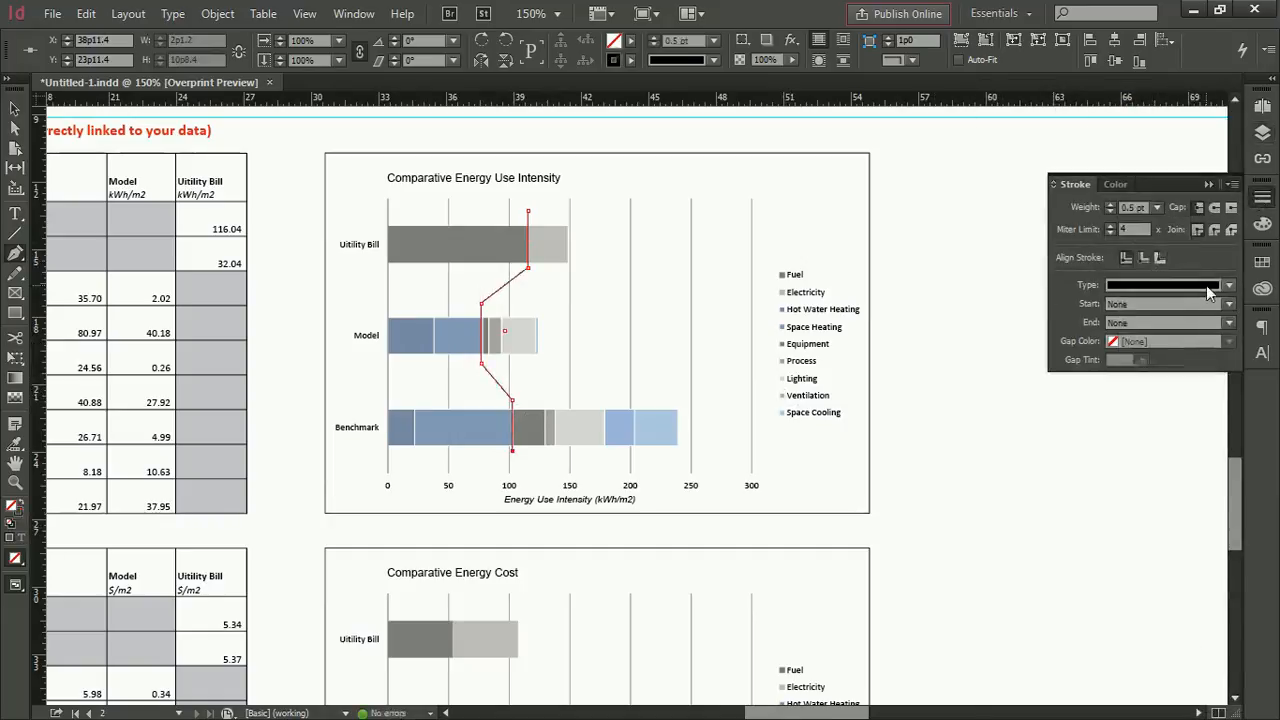
Give the stepped path no fill and colour its stroke with the red C=15 M=100 Y=100 swatch.
left_click(1262, 224)
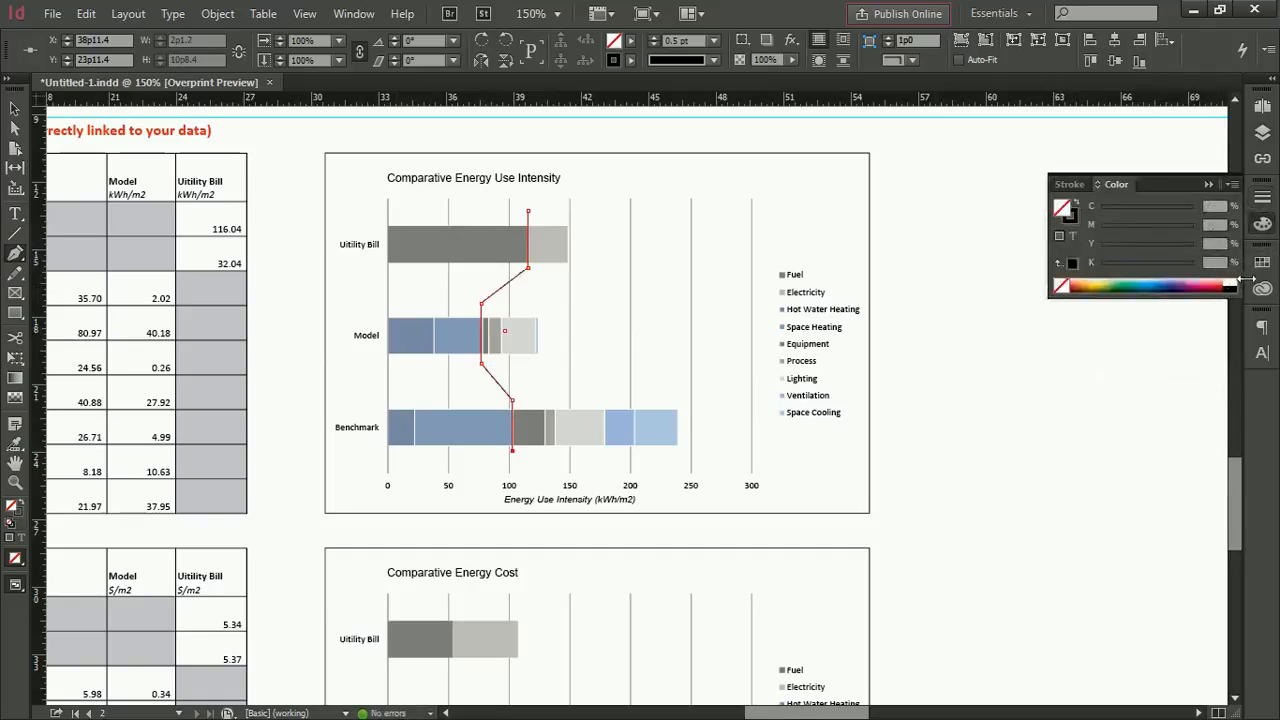
left_click(1263, 264)
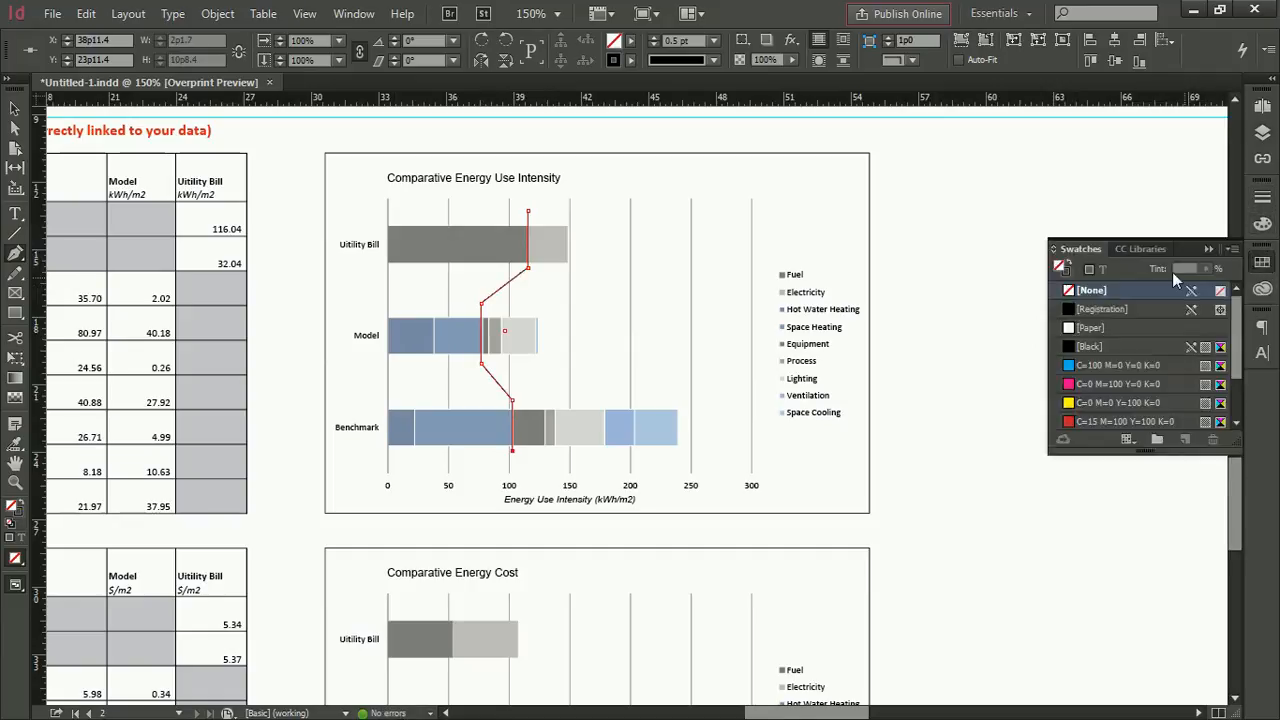
left_click(1118, 383)
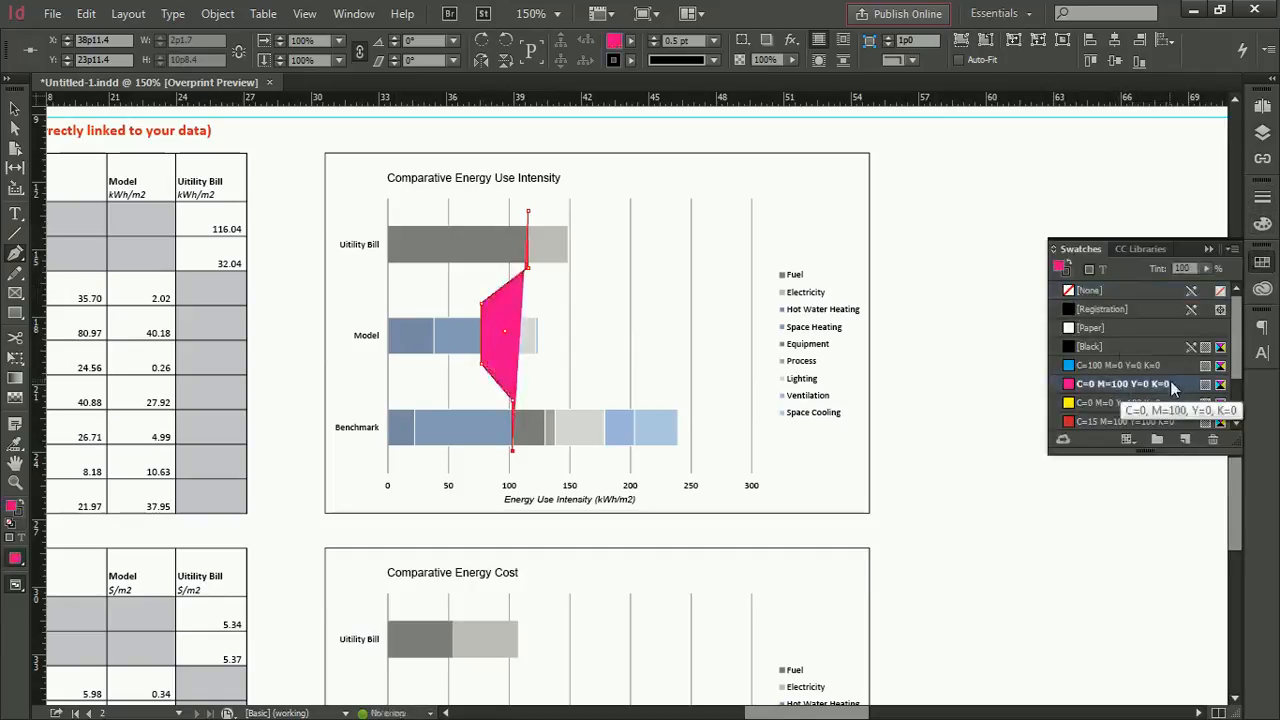
left_click(1069, 264)
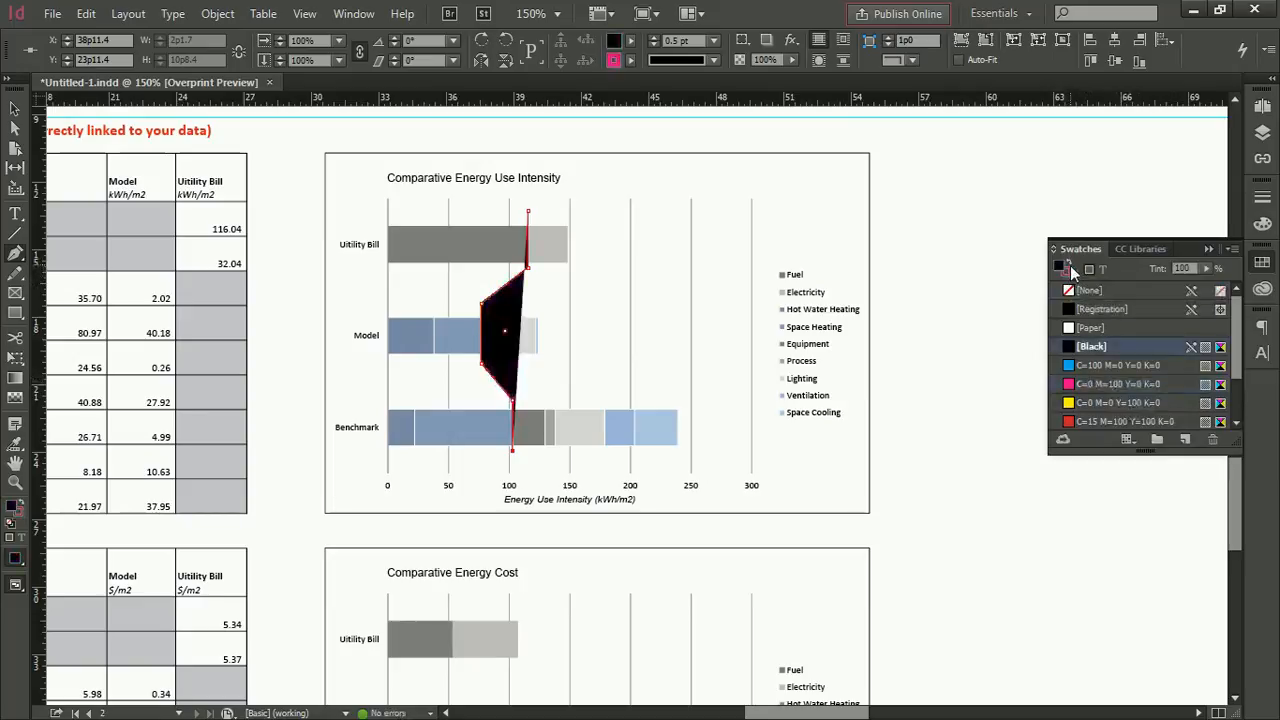
left_click(1069, 265)
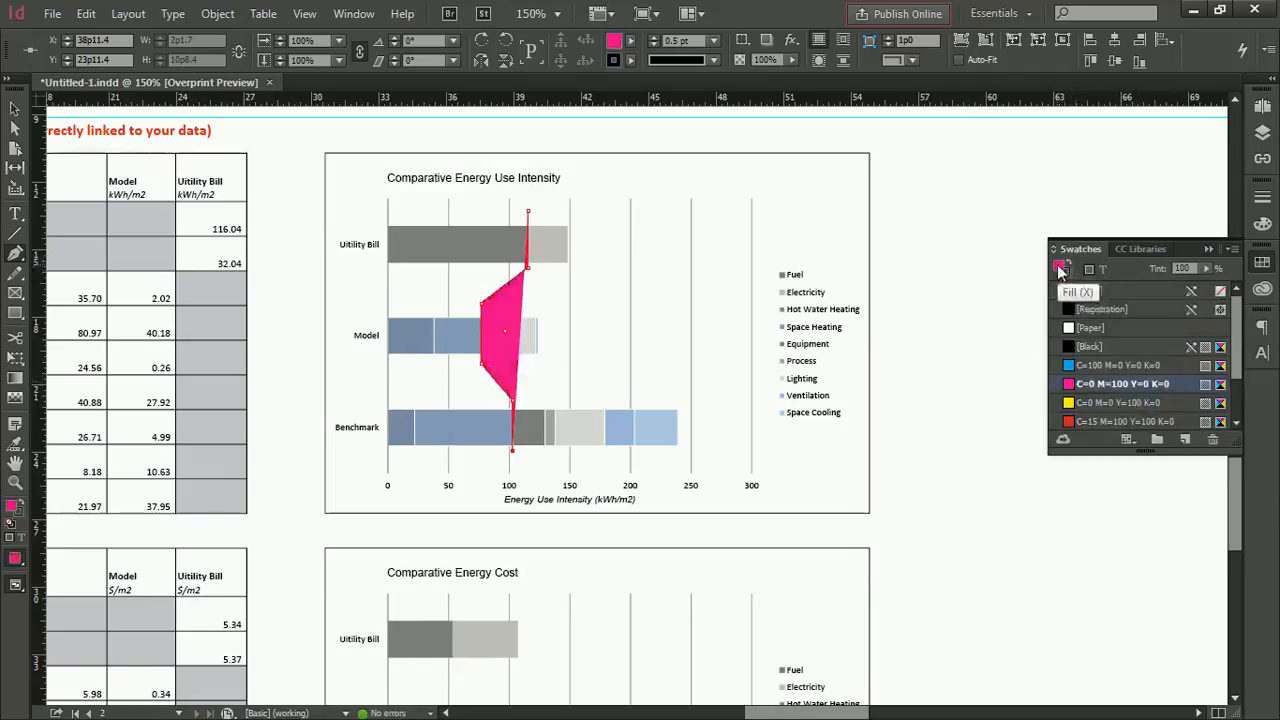
left_click(1068, 266)
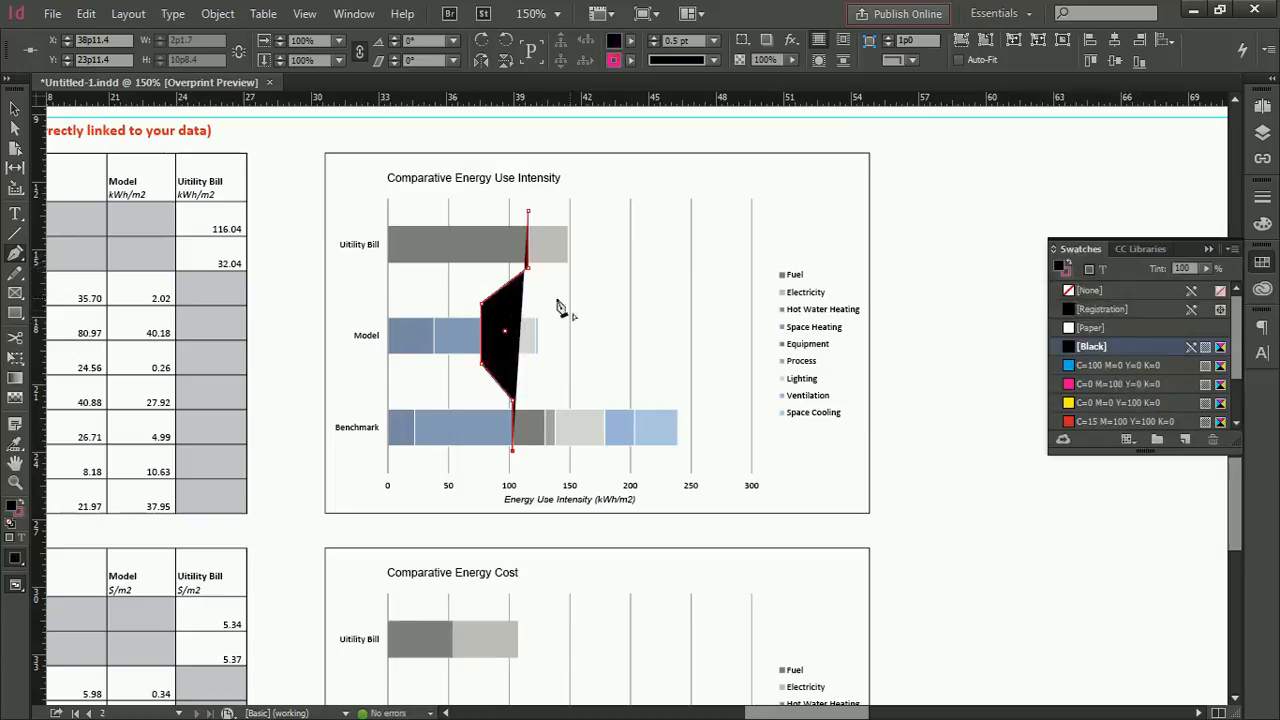
left_click(1092, 291)
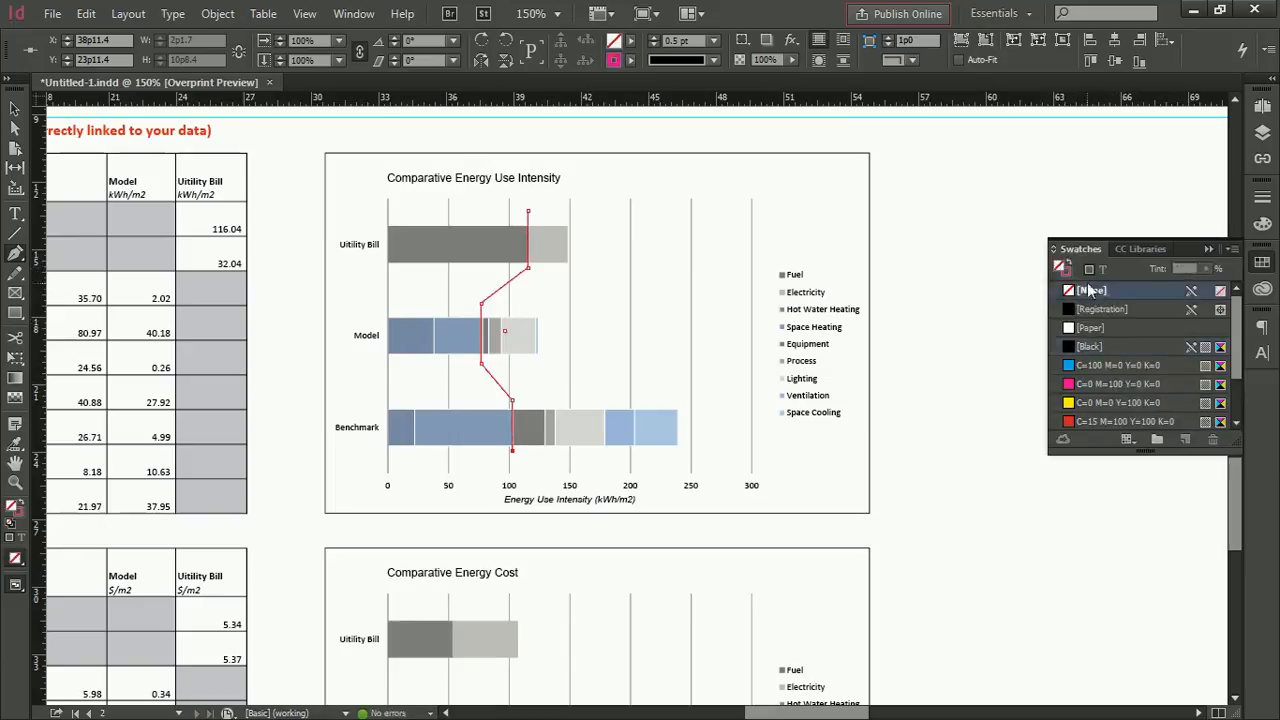
left_click(1120, 384)
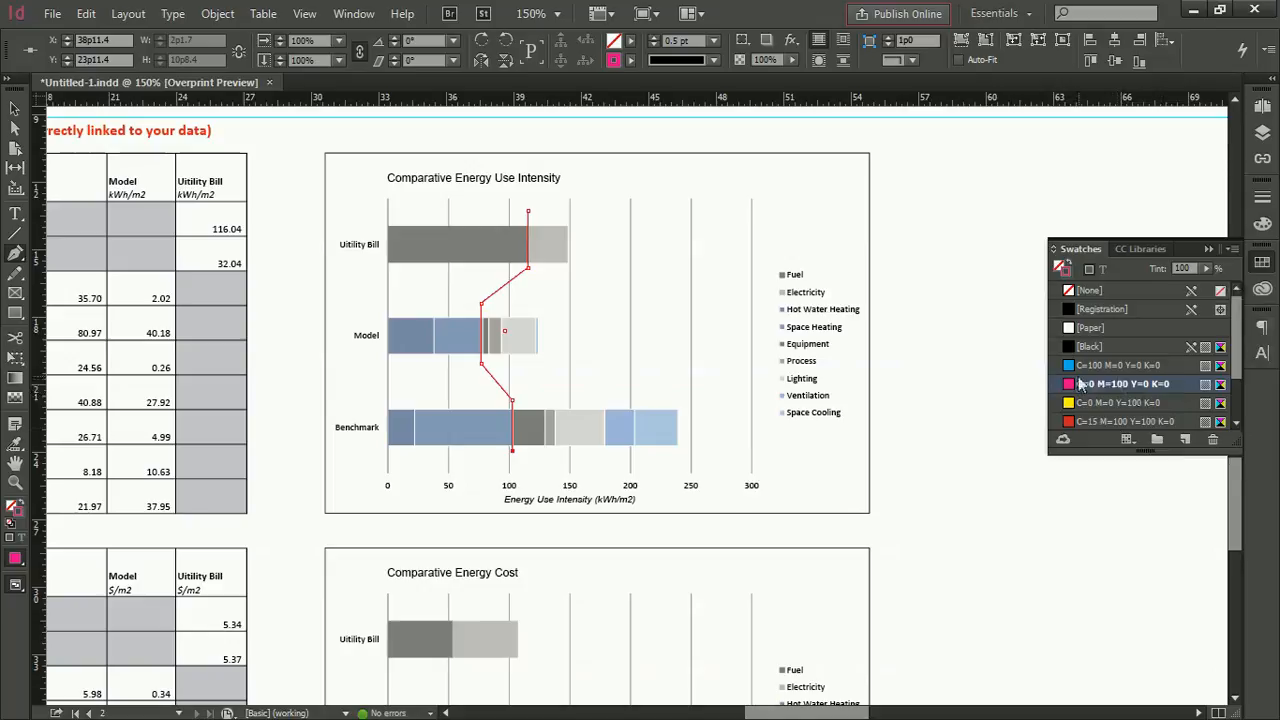
left_click(1130, 422)
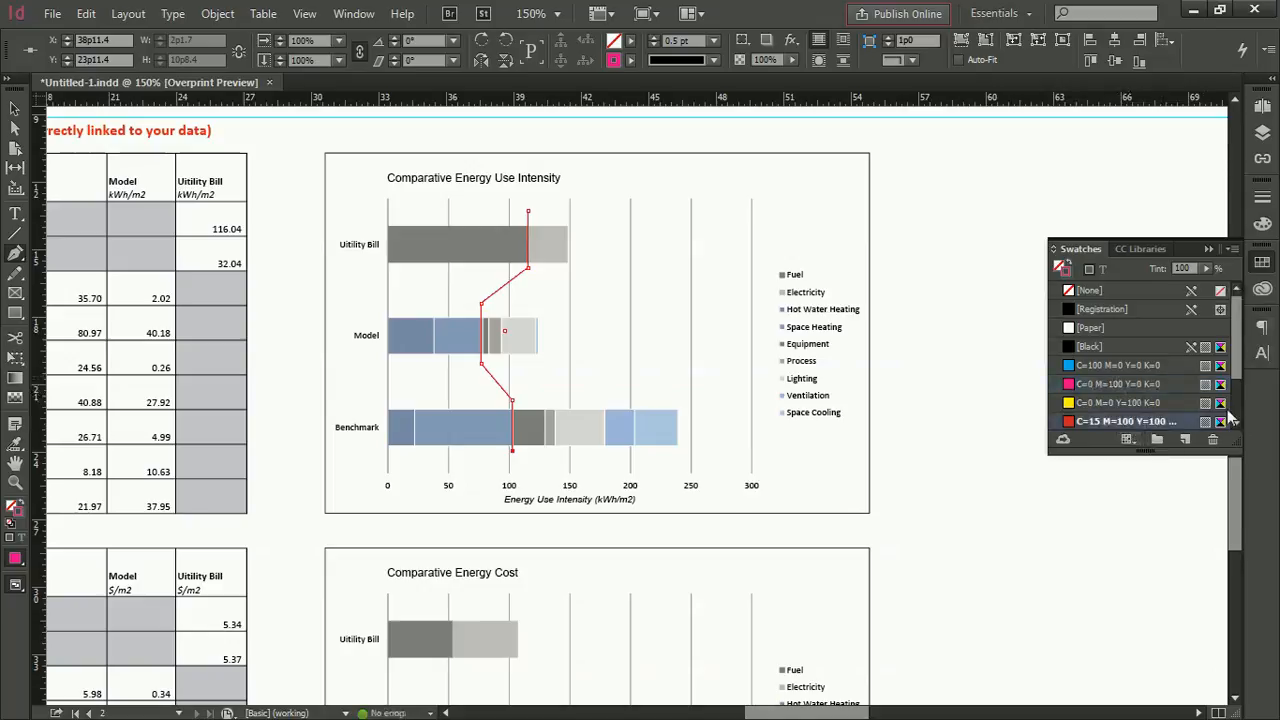
Set the path's stroke to 0.75 pt with type Dashed (4 and 4), and deselect it.
left_click(1263, 200)
left_click(1156, 207)
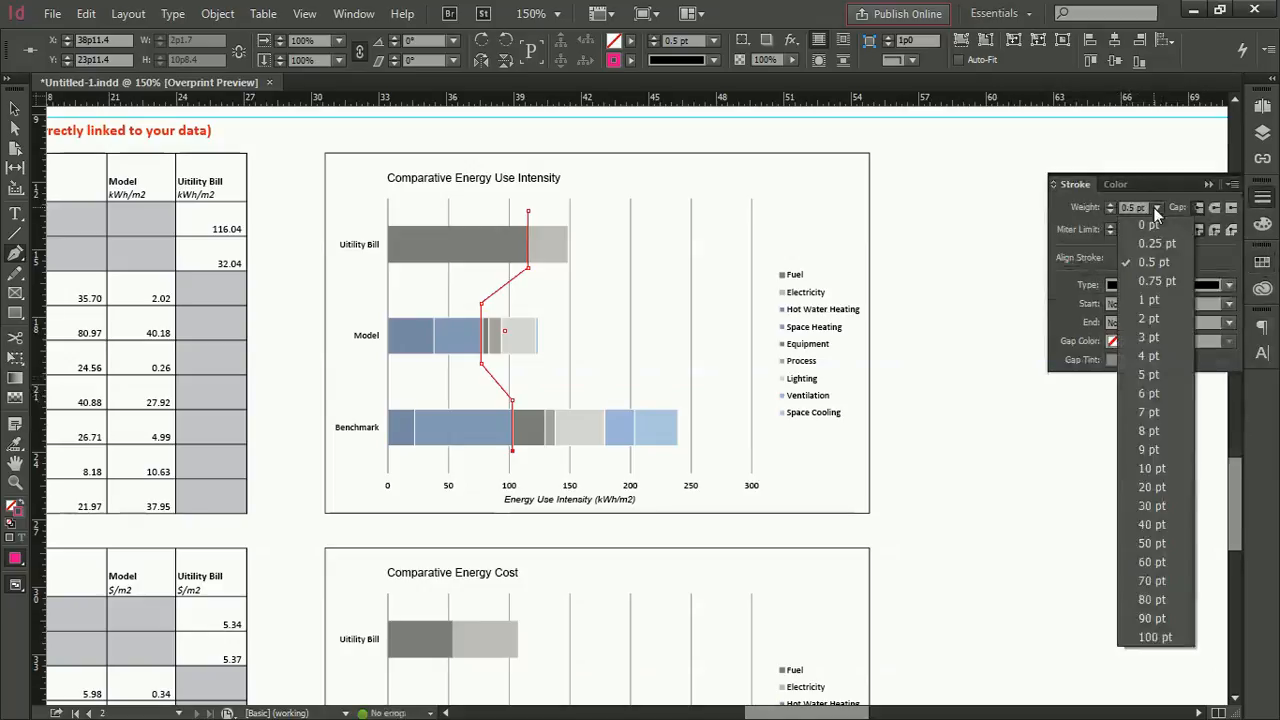
left_click(1156, 282)
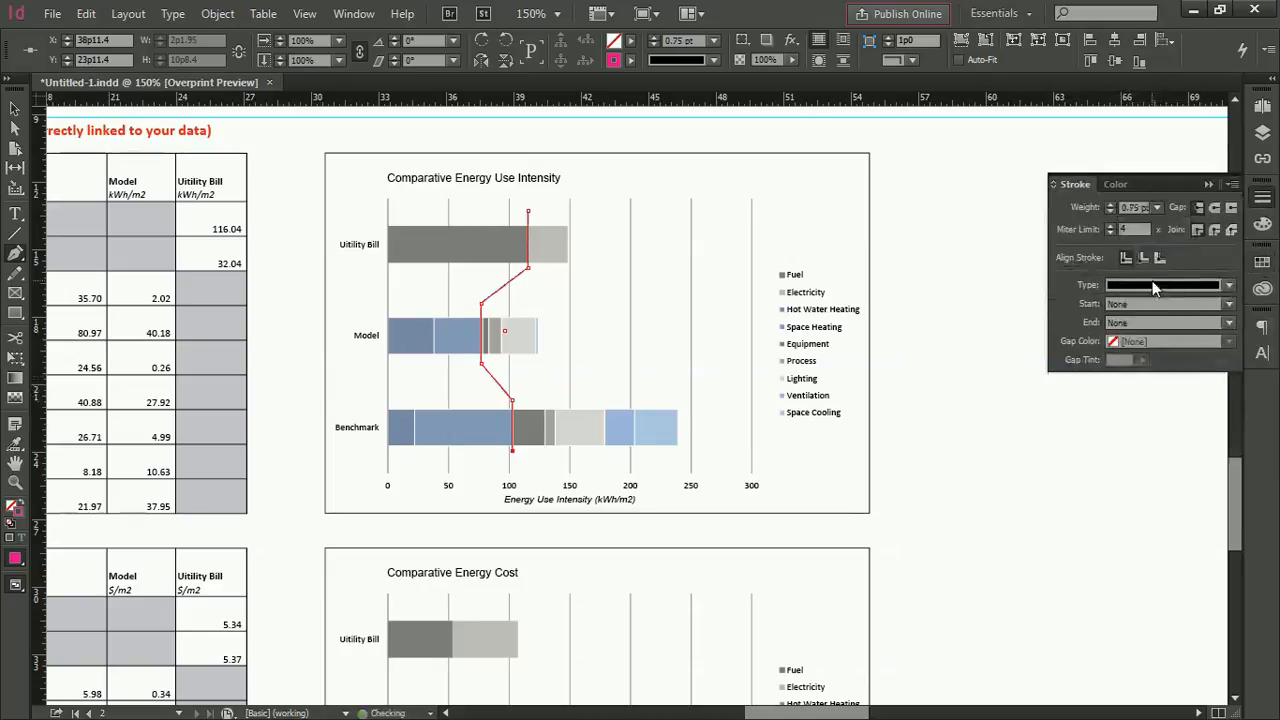
left_click(1230, 287)
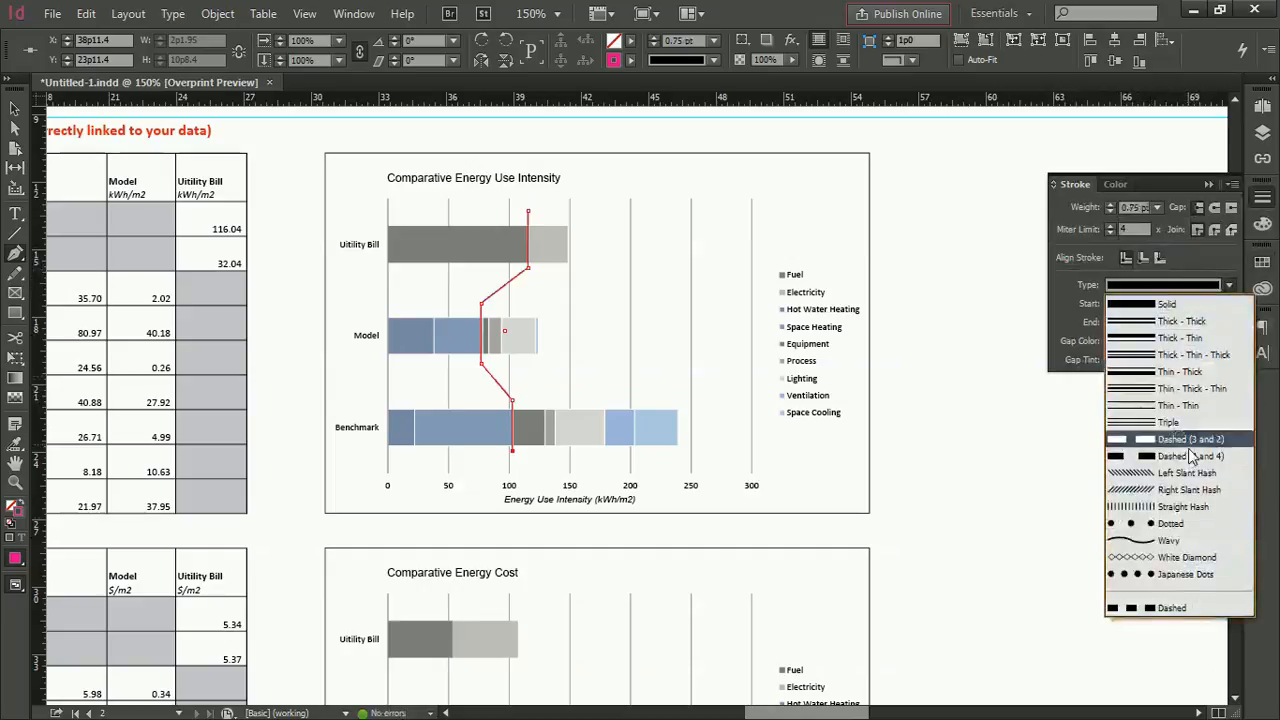
left_click(1190, 455)
left_click(14, 108)
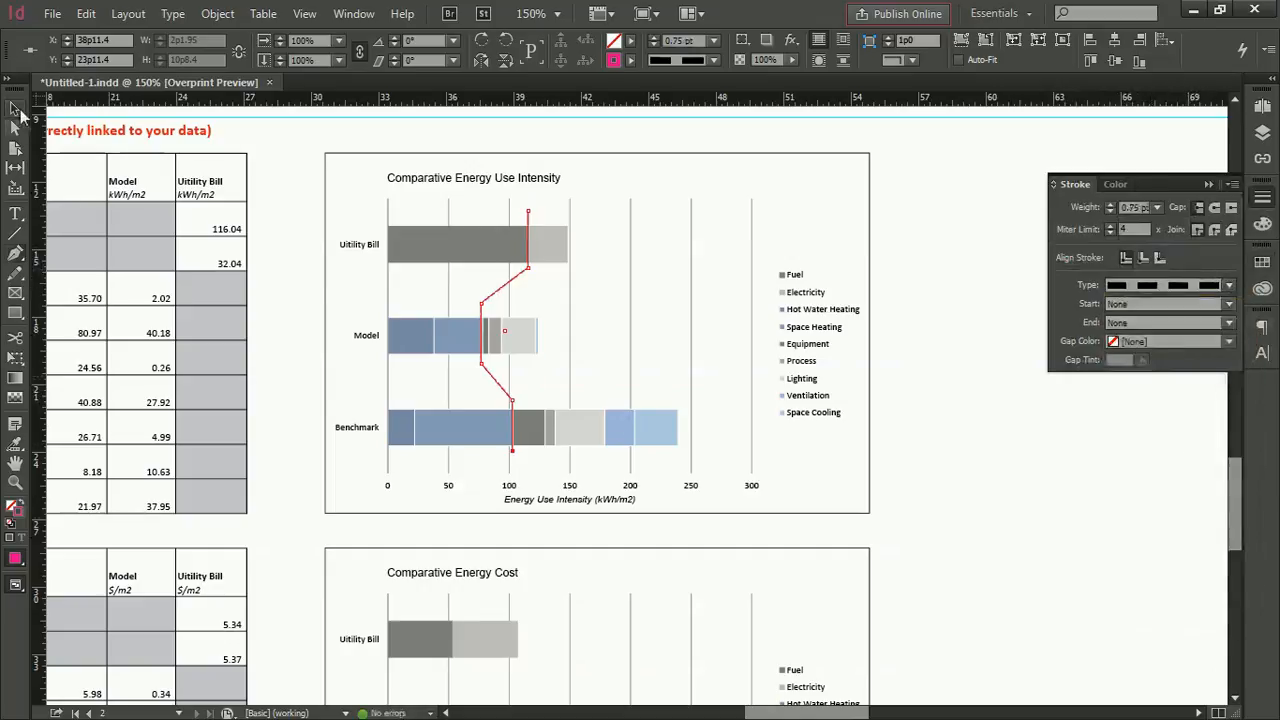
left_click(1034, 539)
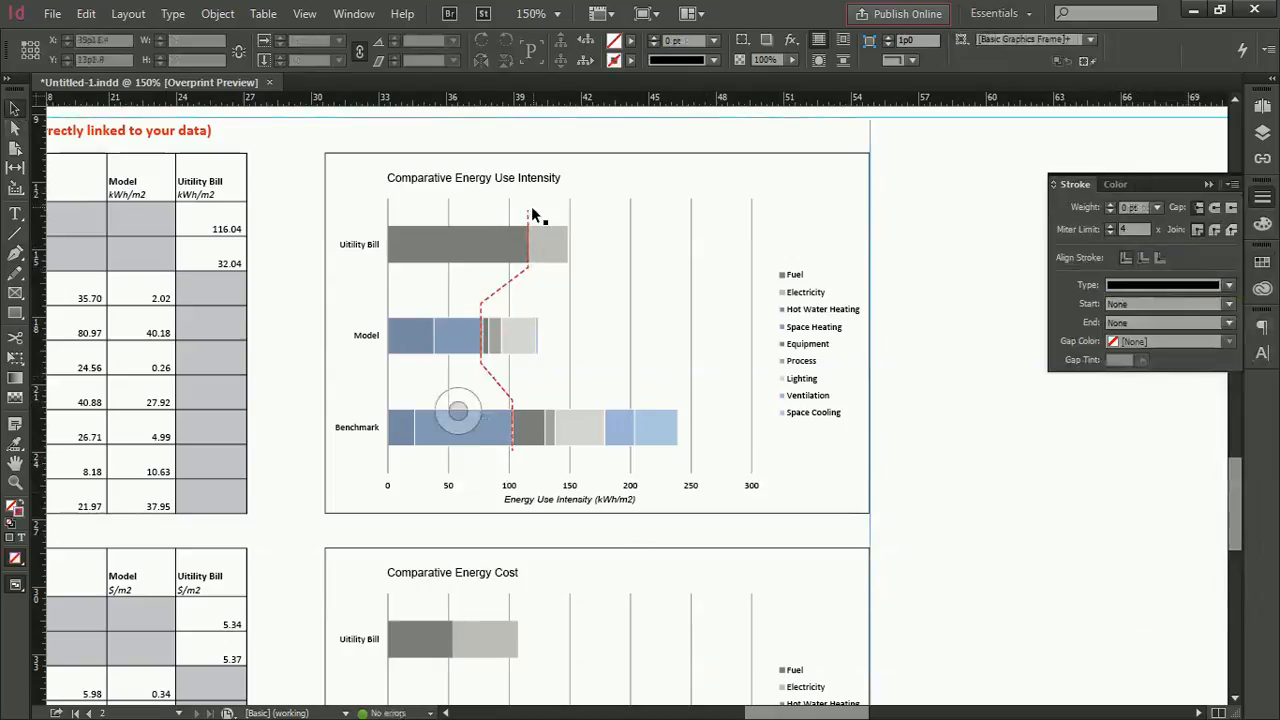
Draw a three-point leader with the Pen tool from the dashed line's lower end diagonally to below the chart, ending in a horizontal tail.
left_click(16, 256)
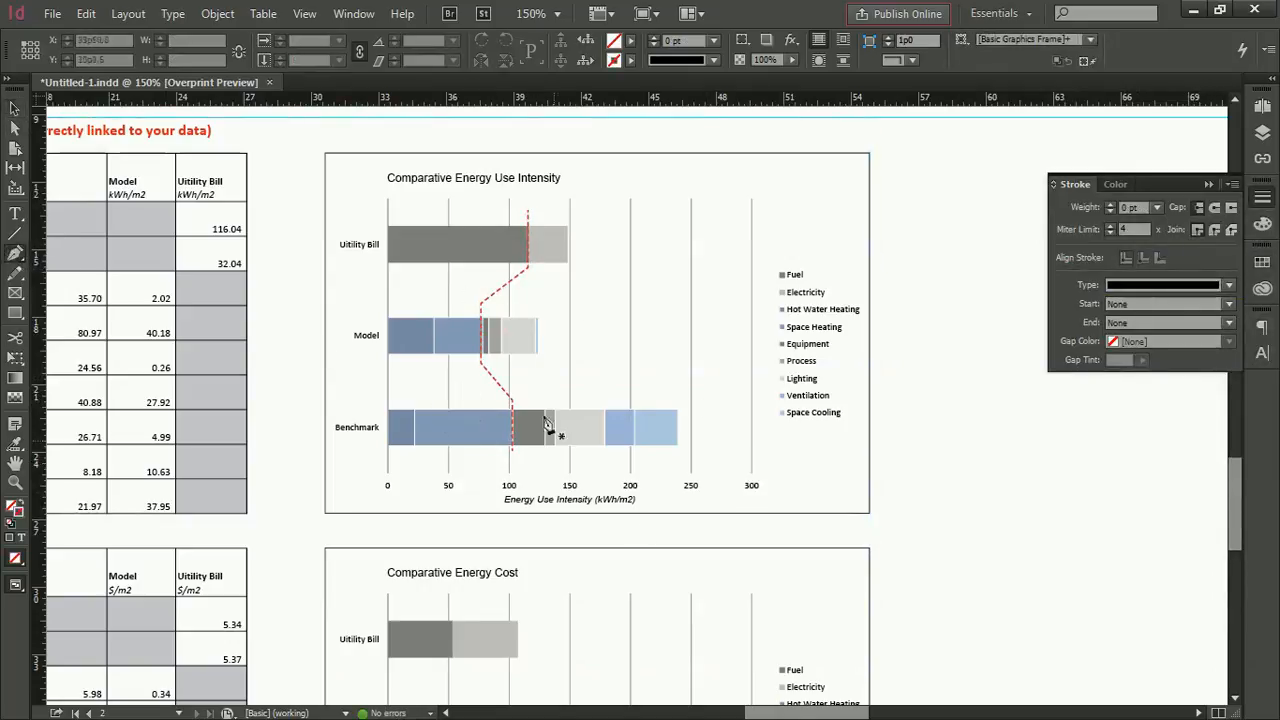
left_click(515, 459)
left_click(568, 523)
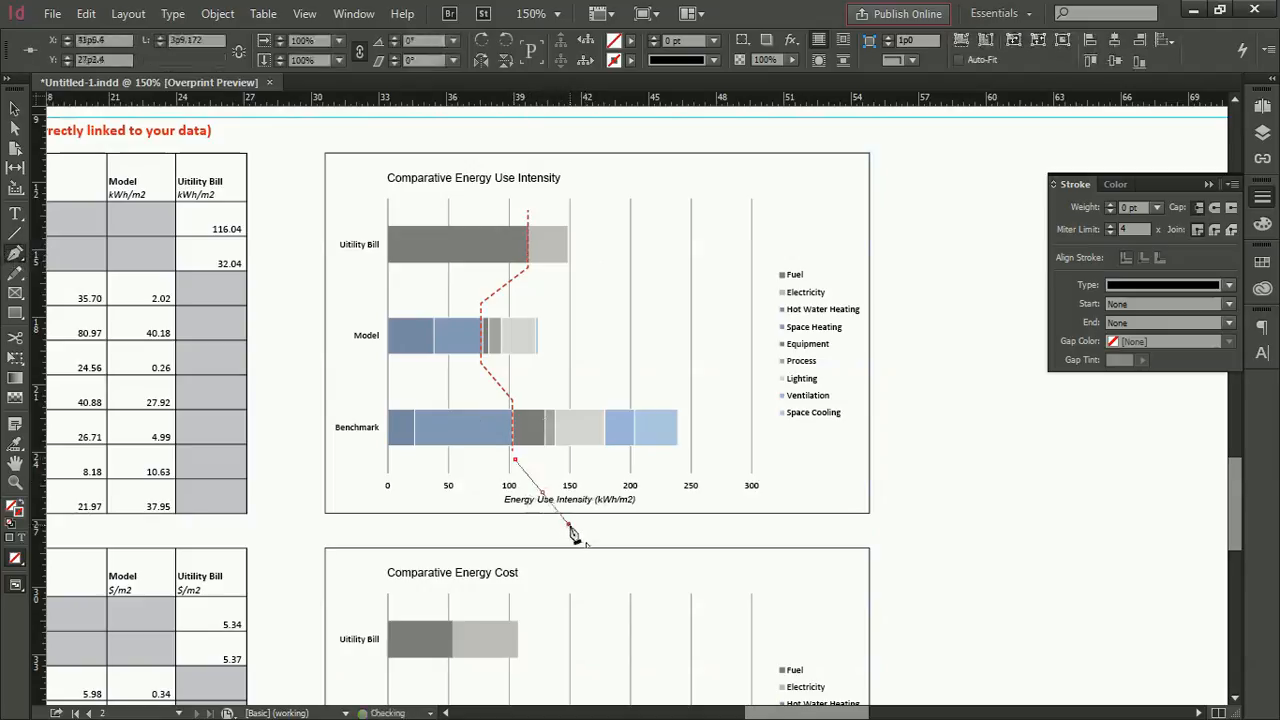
left_click(658, 523)
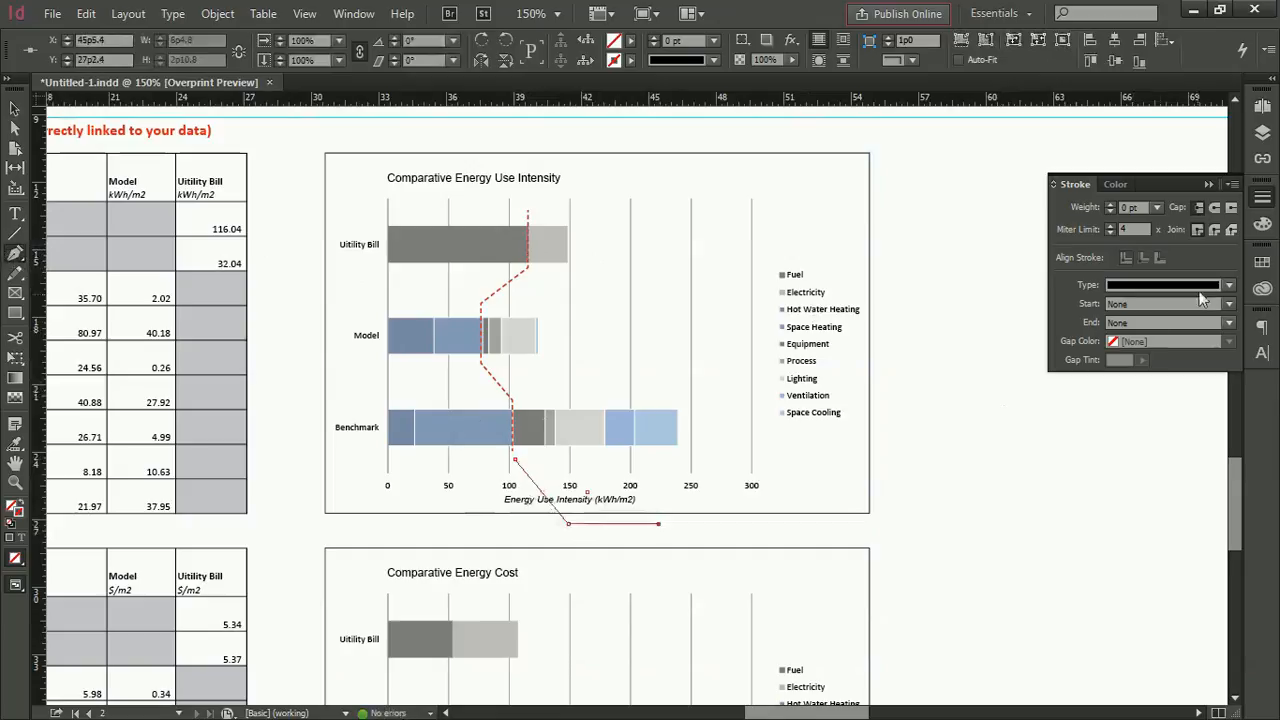
Set the leader's stroke weight to 1 pt and deselect it to check its appearance.
left_click(1156, 207)
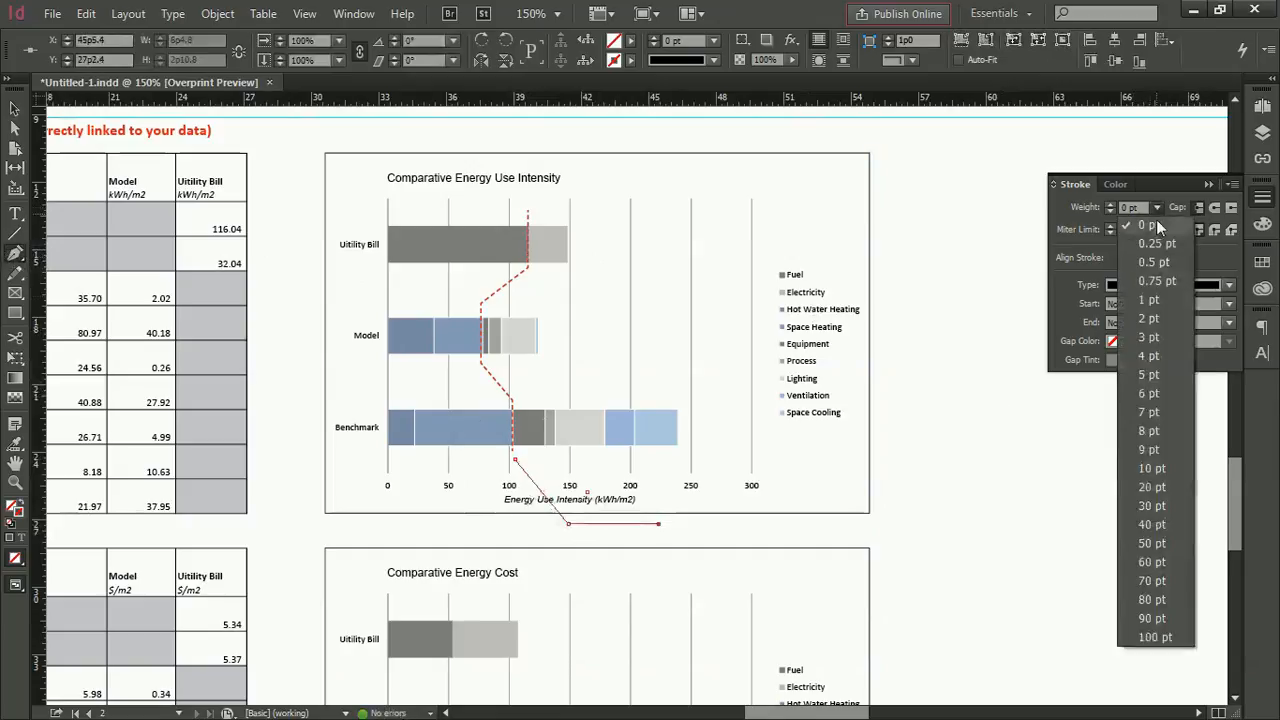
left_click(1152, 301)
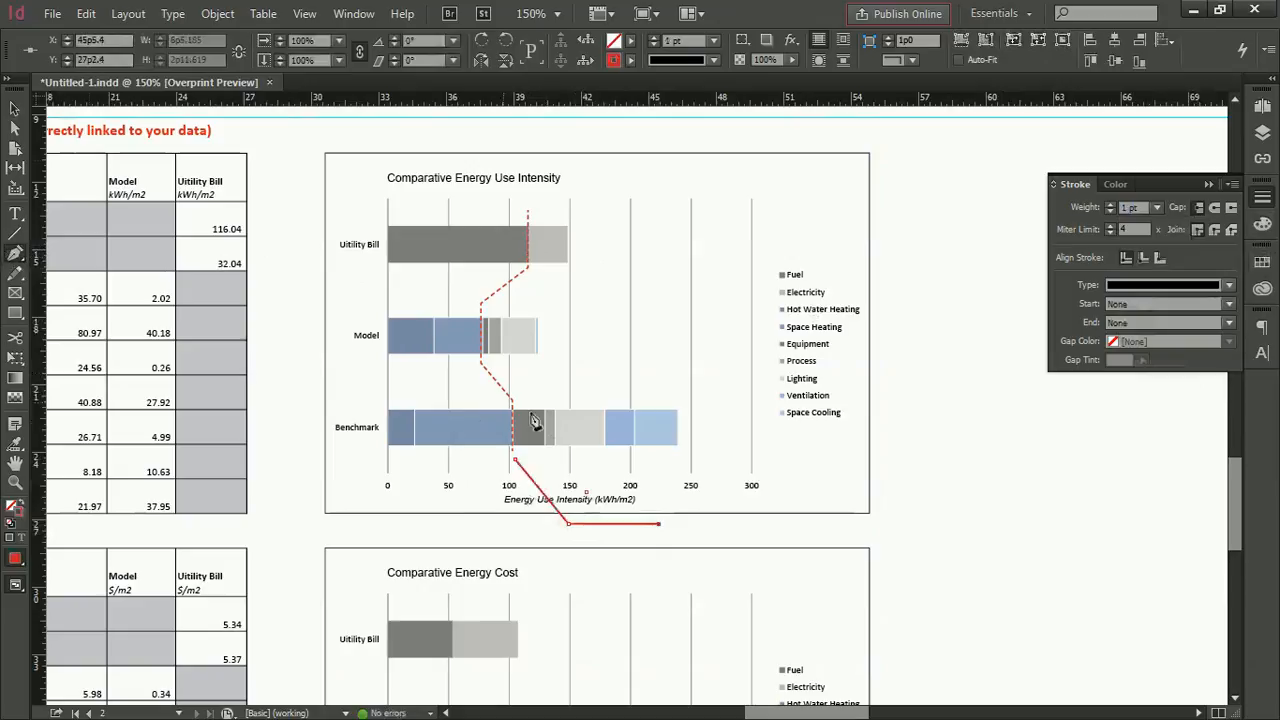
key("v")
left_click(457, 410)
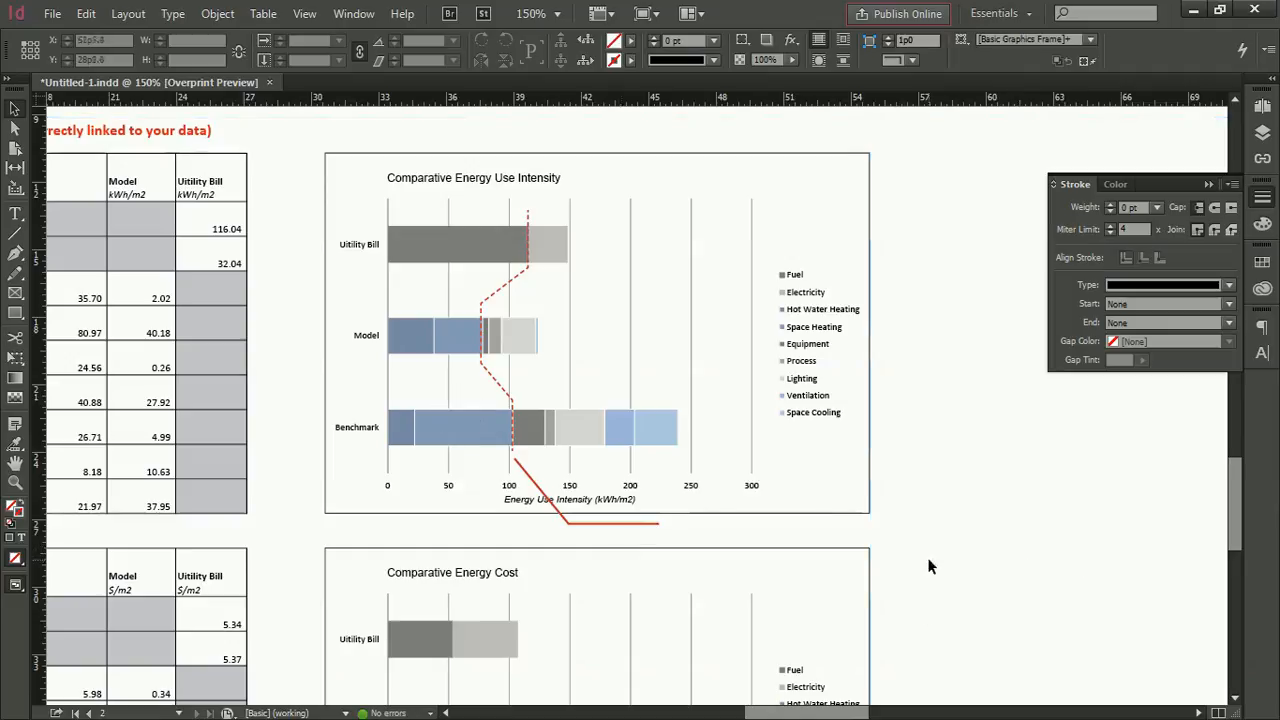
left_click(603, 528)
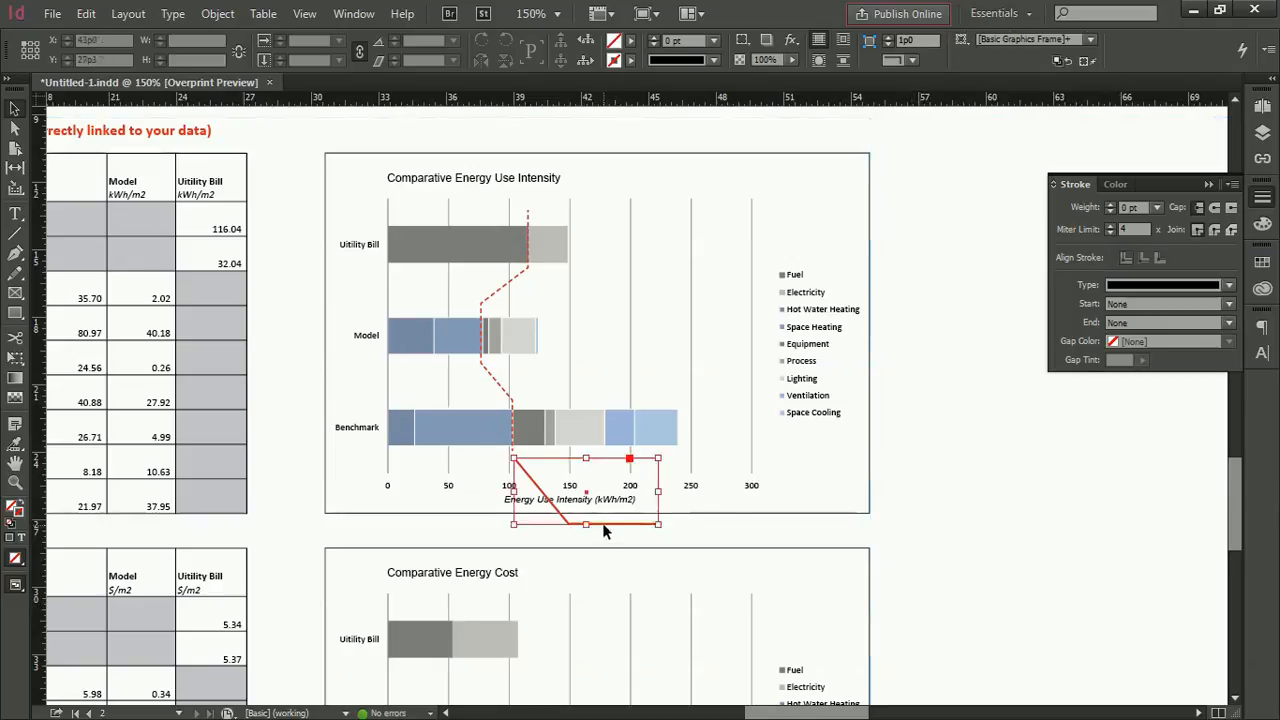
left_click(1059, 529)
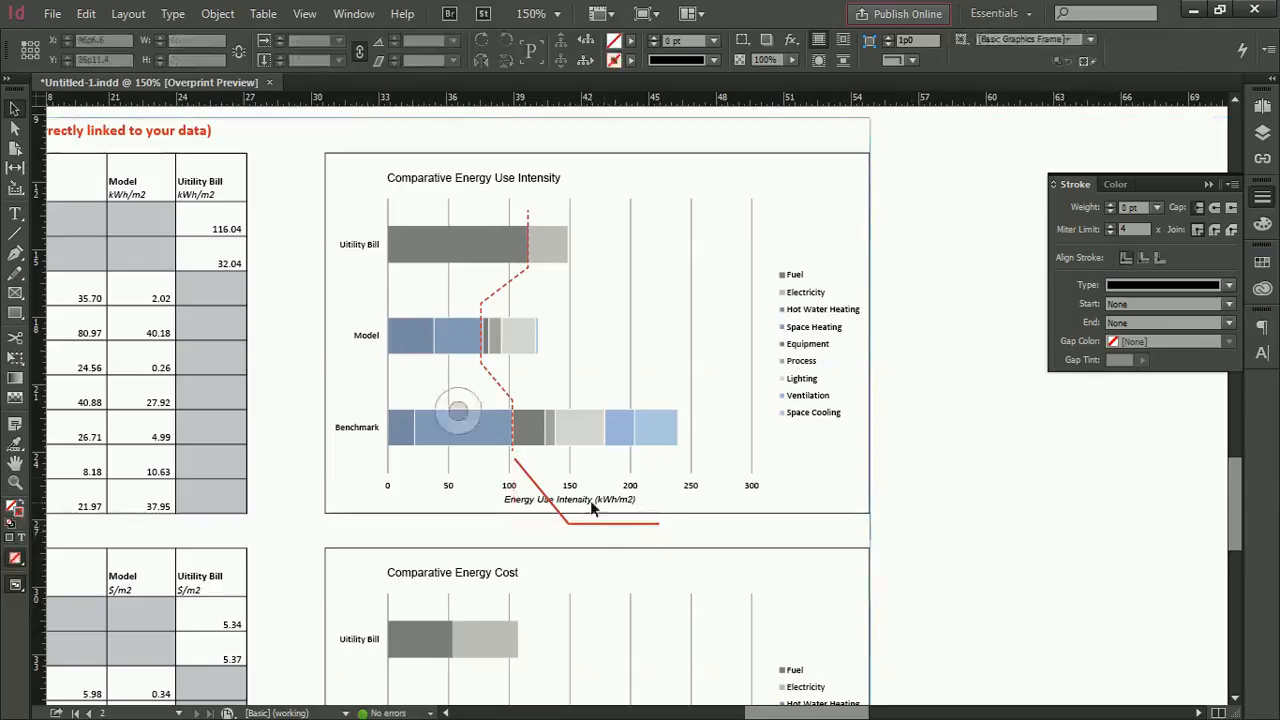
Create a text frame about 12p1.8 wide to the right of the Comparative Energy Use Intensity chart, starting the note with "Would expect all".
left_click(15, 213)
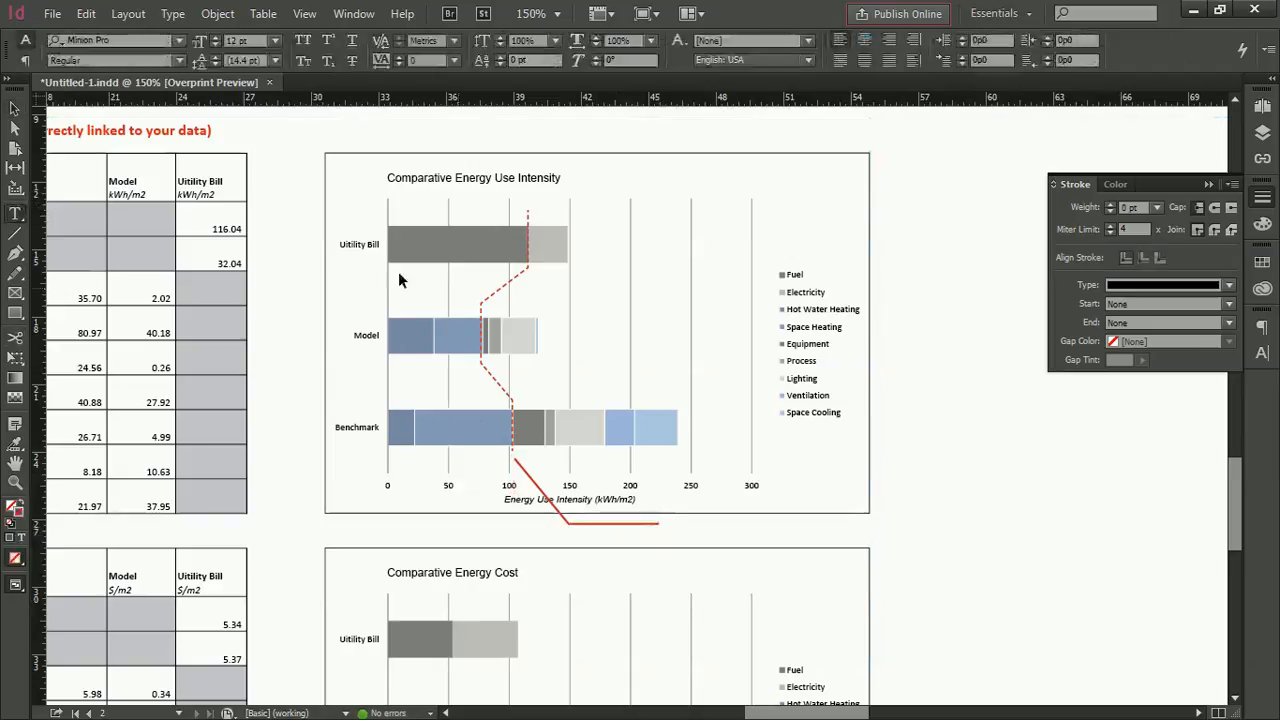
left_click_drag(897, 472, 1170, 565)
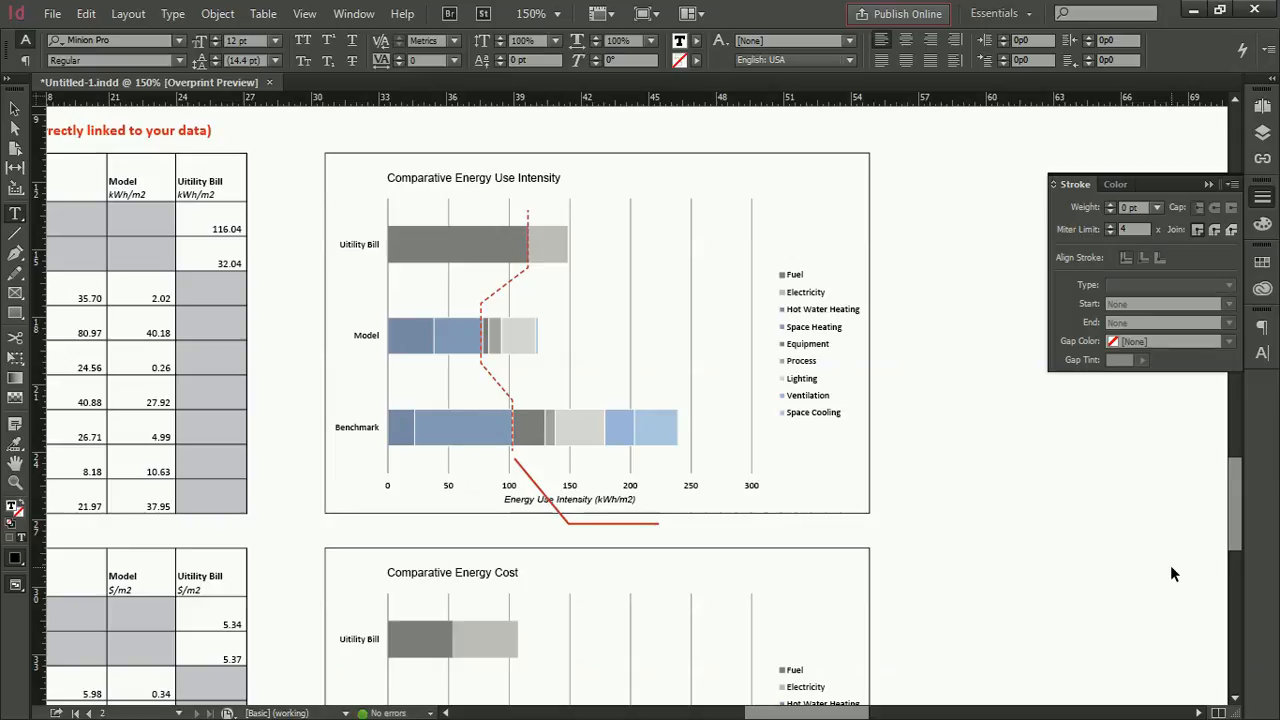
type("WOU")
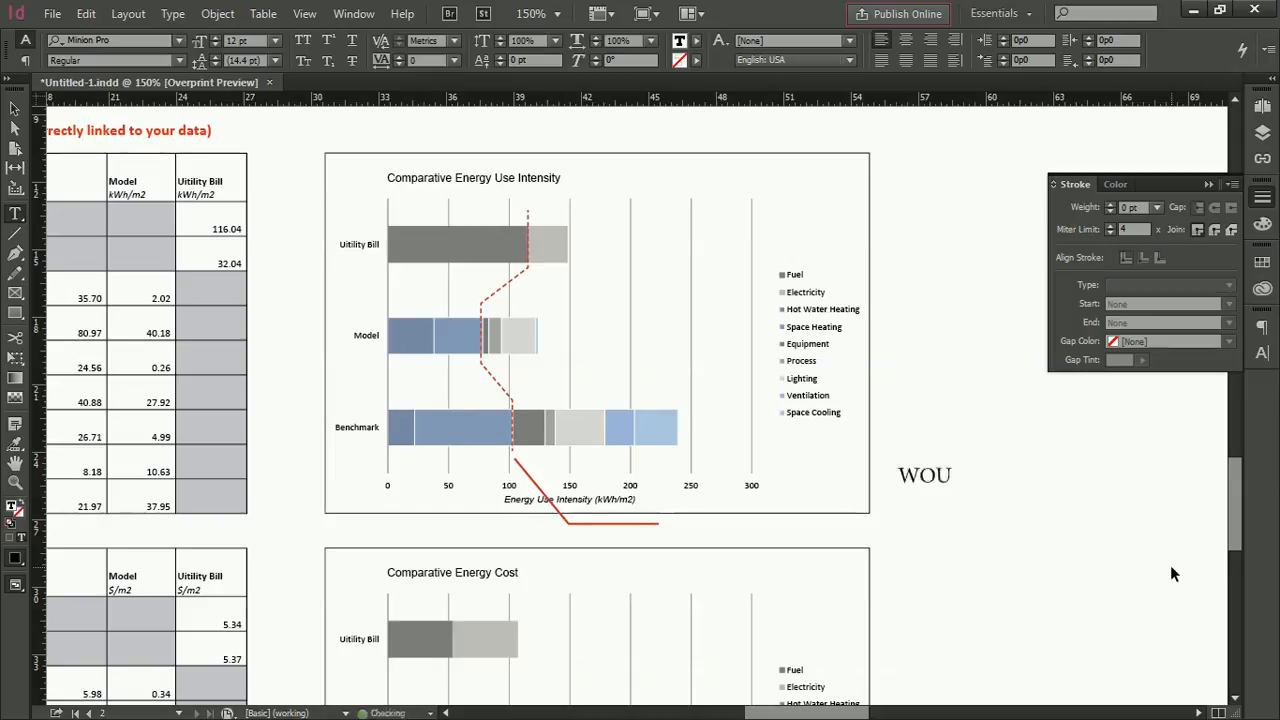
key("BackSpace")
key("BackSpace")
type("ould expect all")
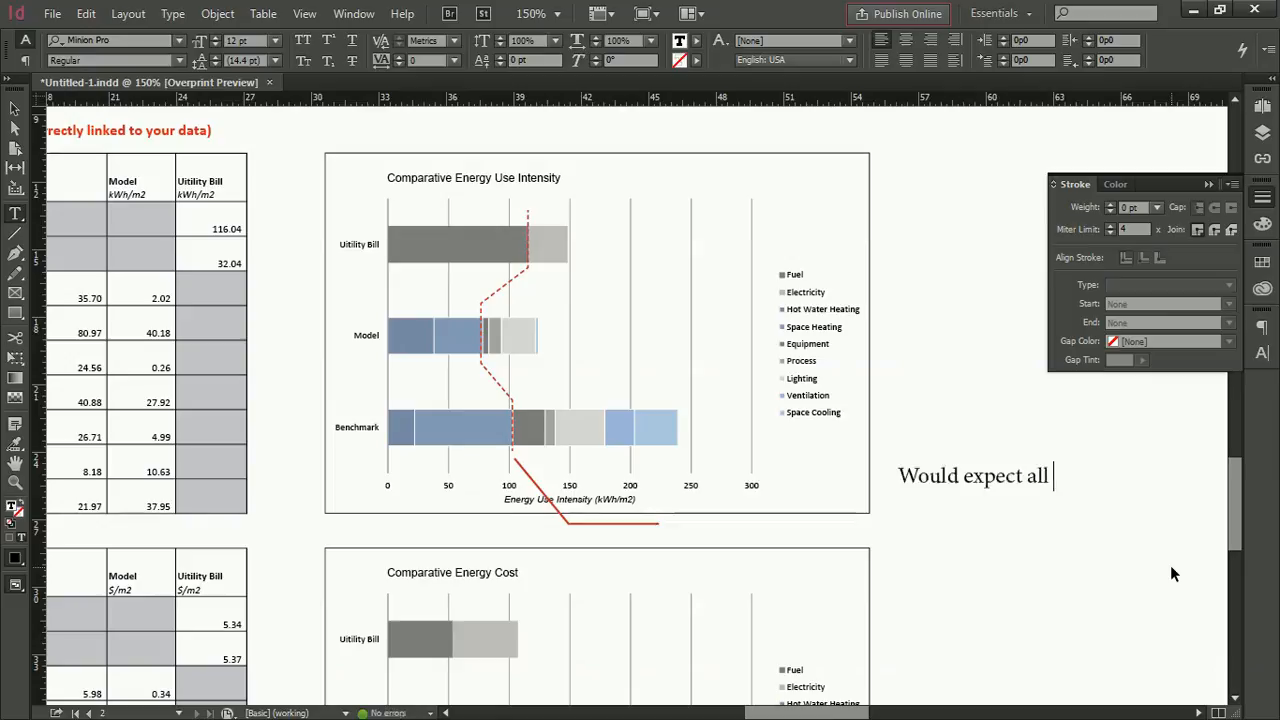
Replace the note's wording with "All models should show similar fuel consumption but they don't" and finish text editing.
key("BackSpace")
key("BackSpace")
key("BackSpace")
key("BackSpace")
key("BackSpace")
key("BackSpace")
key("BackSpace")
key("BackSpace")
key("BackSpace")
key("BackSpace")
key("BackSpace")
key("BackSpace")
key("BackSpace")
key("BackSpace")
key("BackSpace")
key("BackSpace")
type("All")
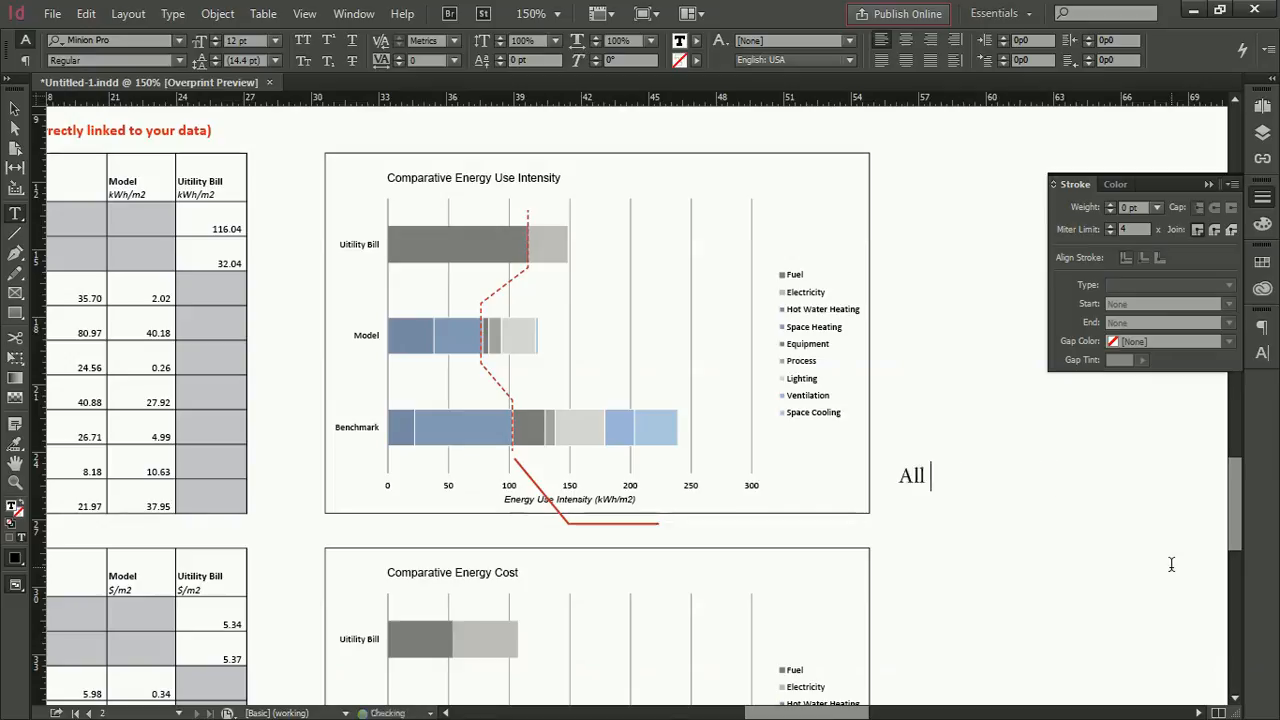
type(" models shoul")
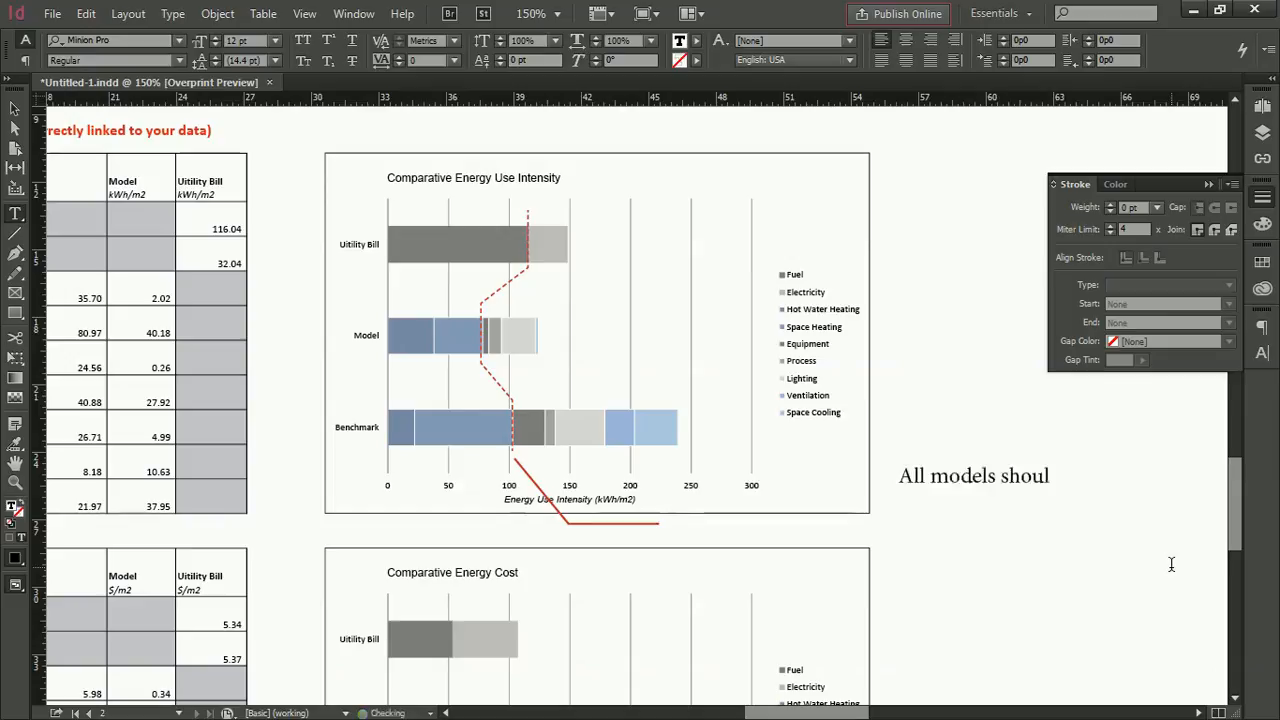
type("d show si")
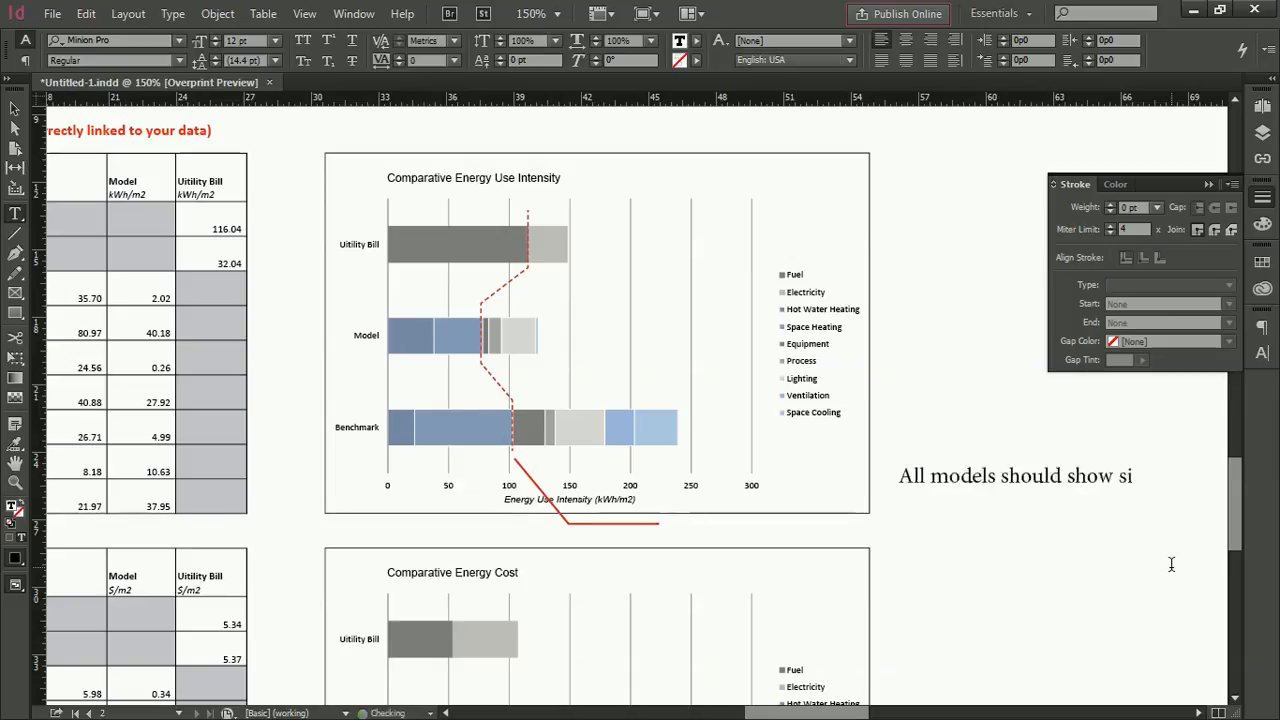
type("milar fue")
type("ld")
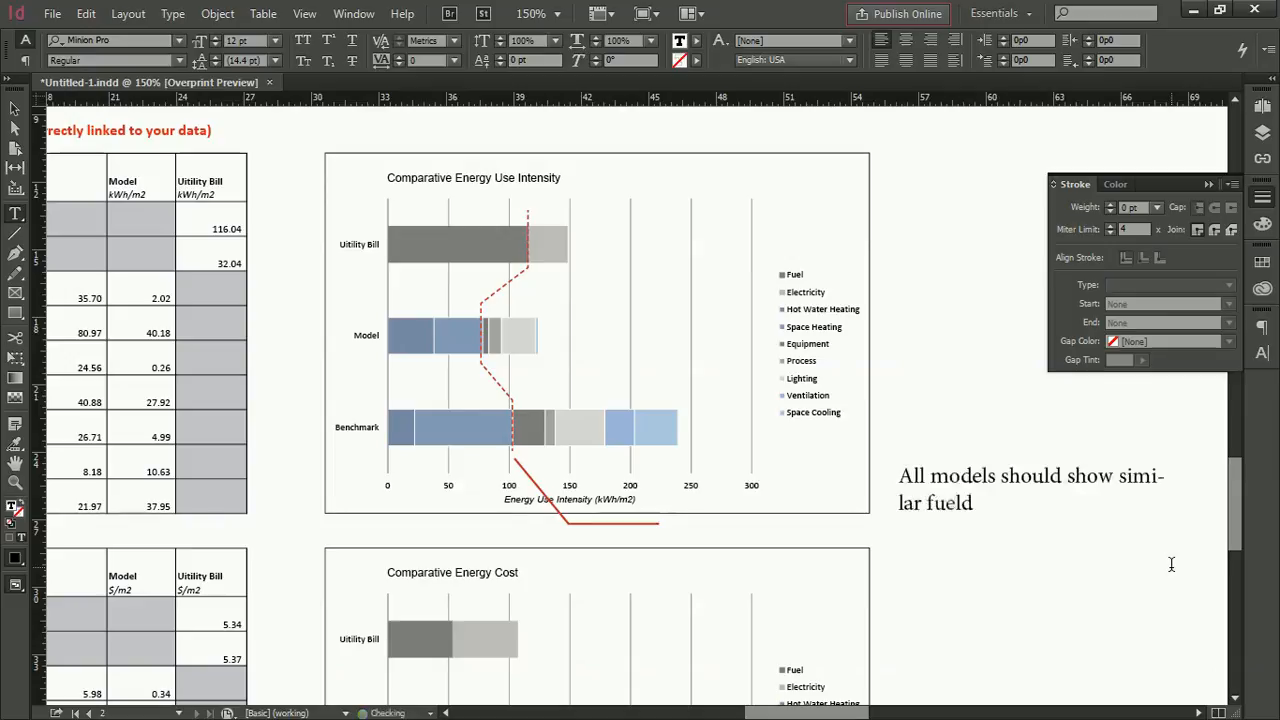
key("BackSpace")
type("consumption")
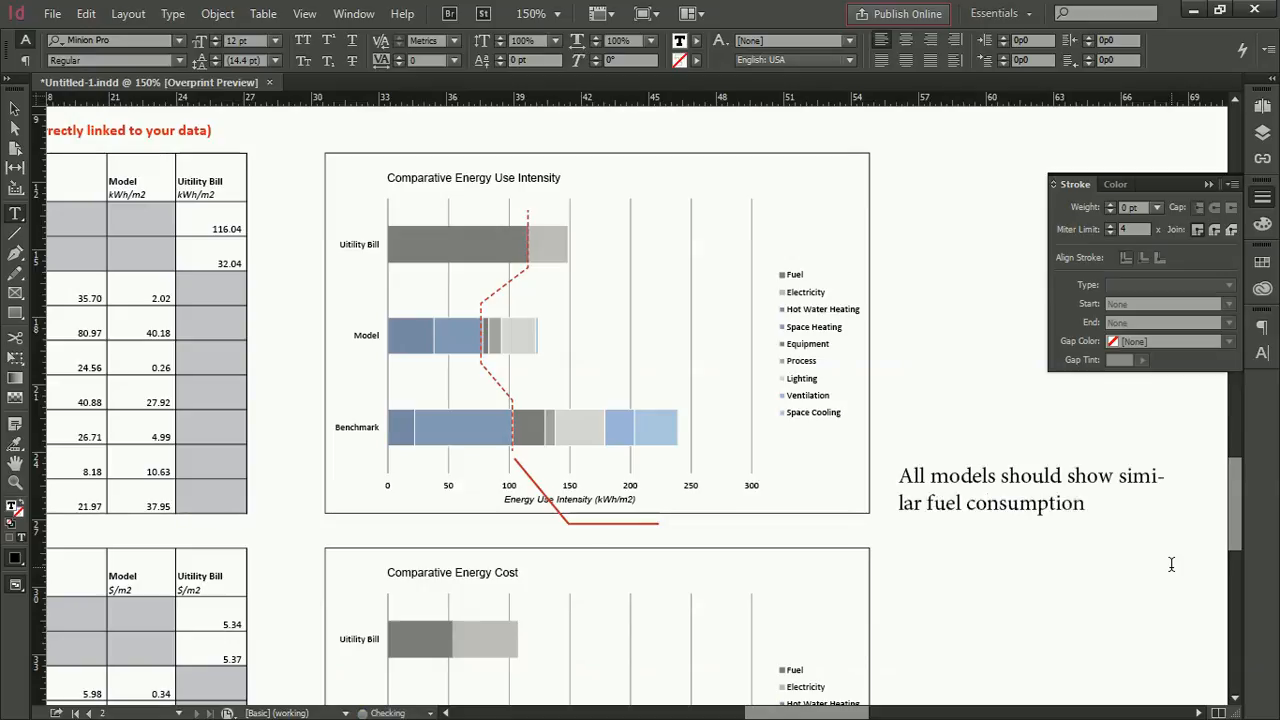
type(" but t")
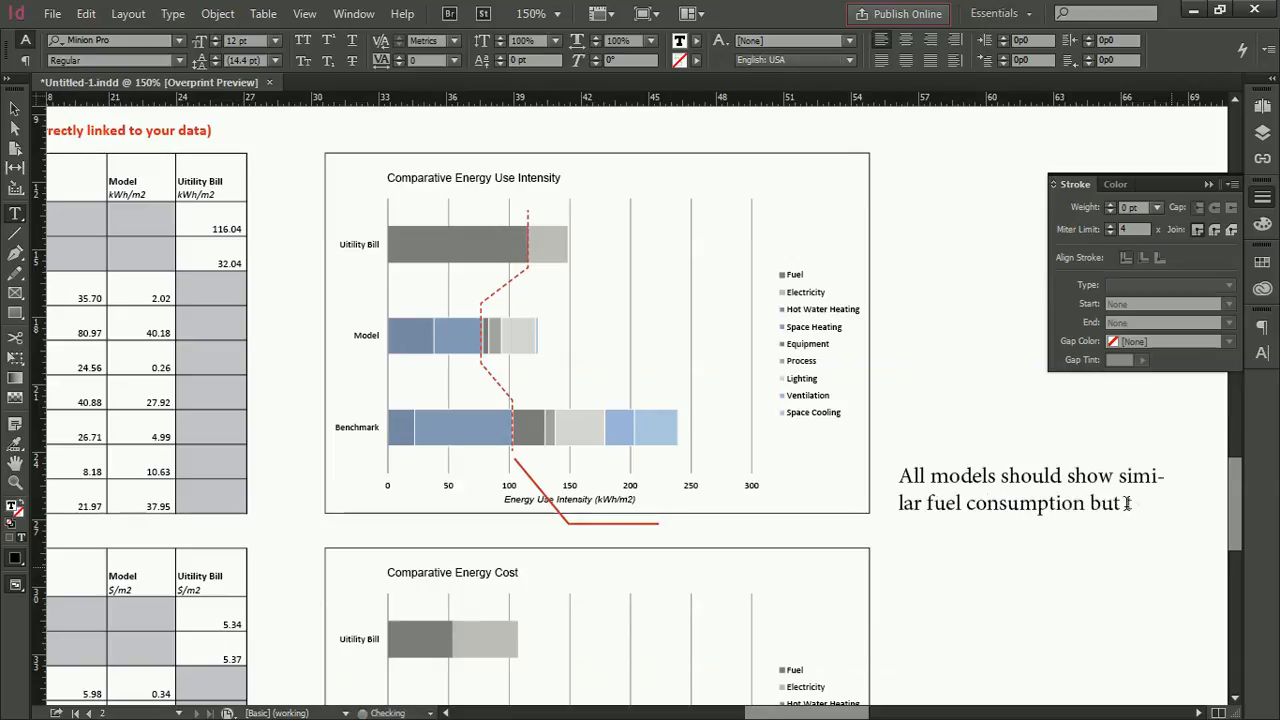
type("hey don't")
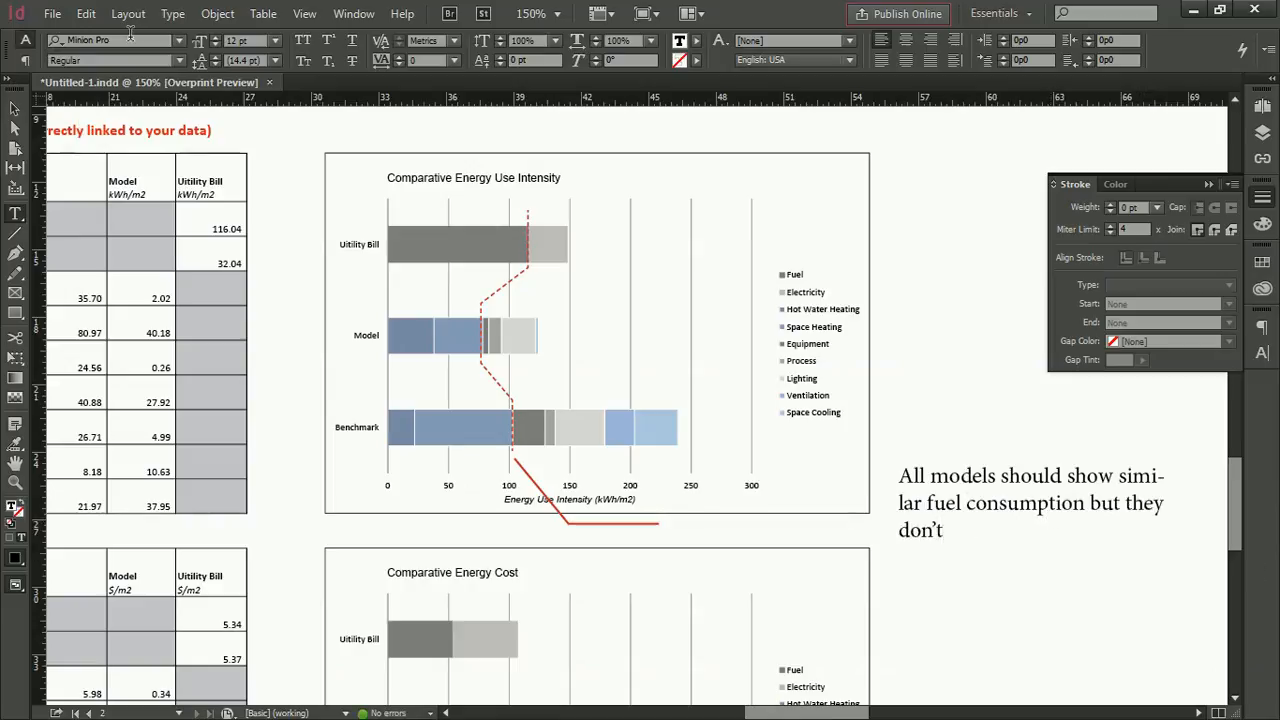
key("Escape")
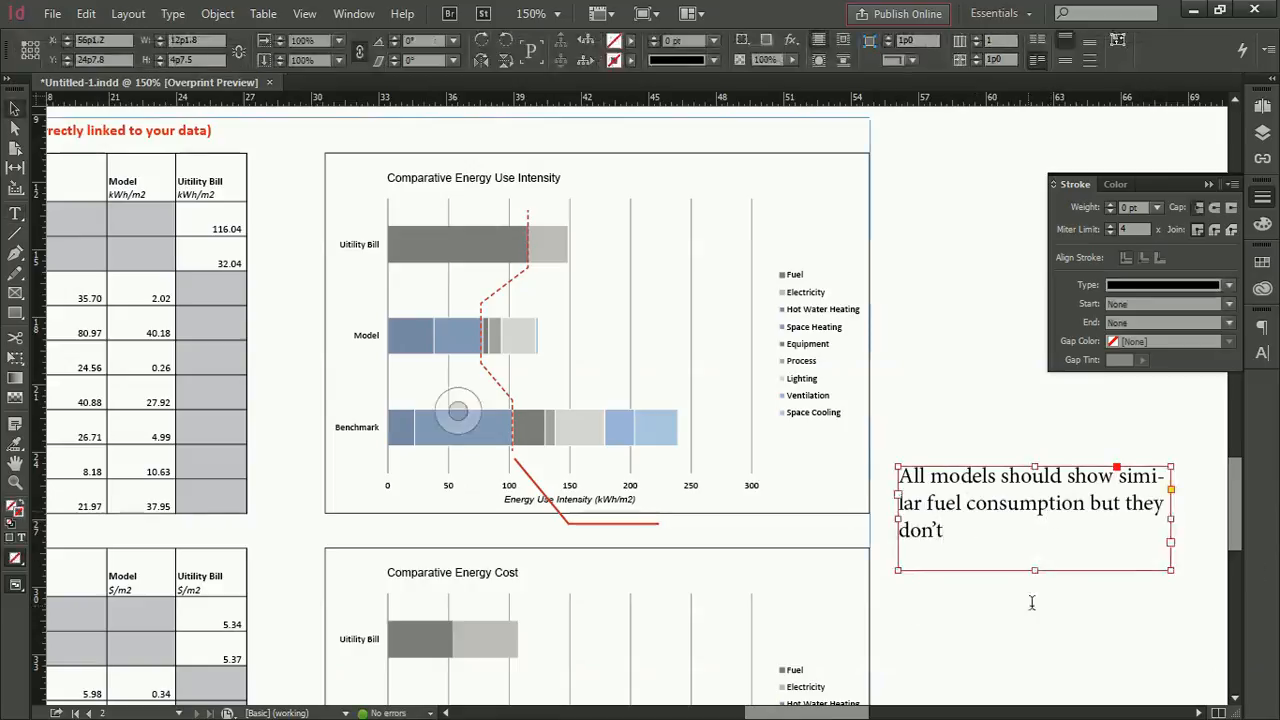
Shorten the note's text frame to a single line, and stretch it taller to about 6p4.8.
left_click_drag(1036, 569, 1035, 502)
left_click(1142, 588)
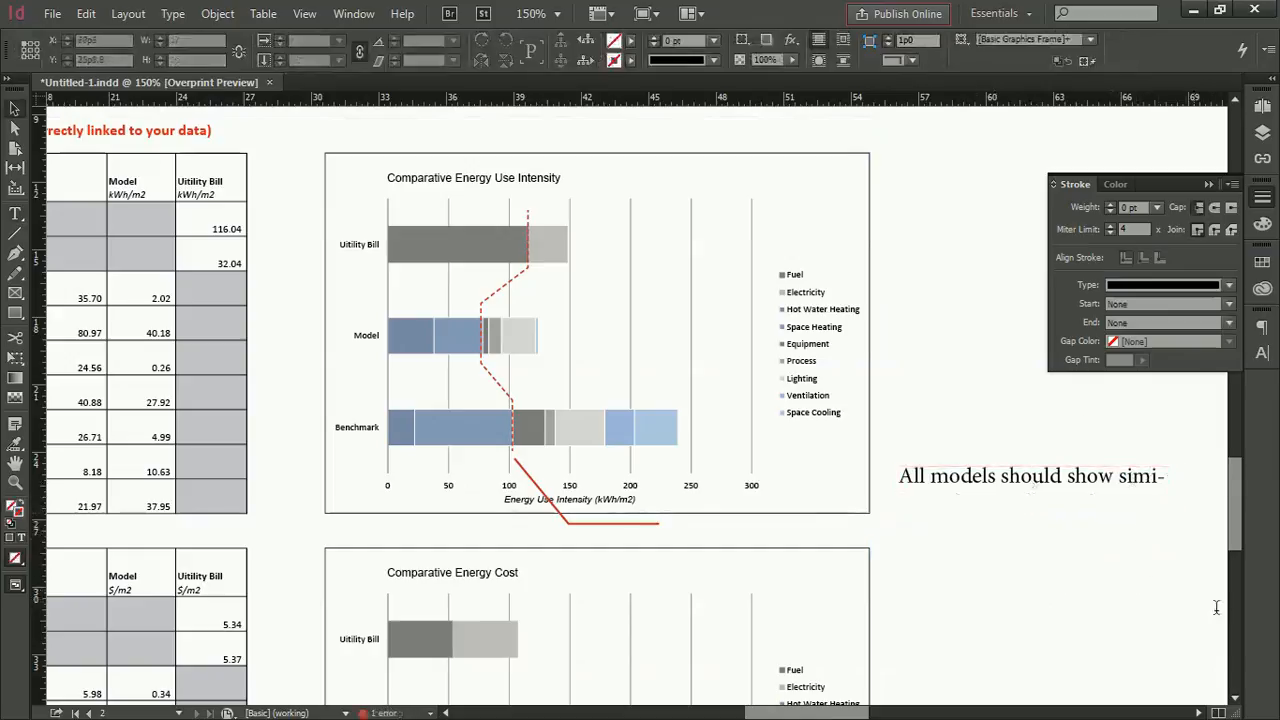
left_click(1140, 479)
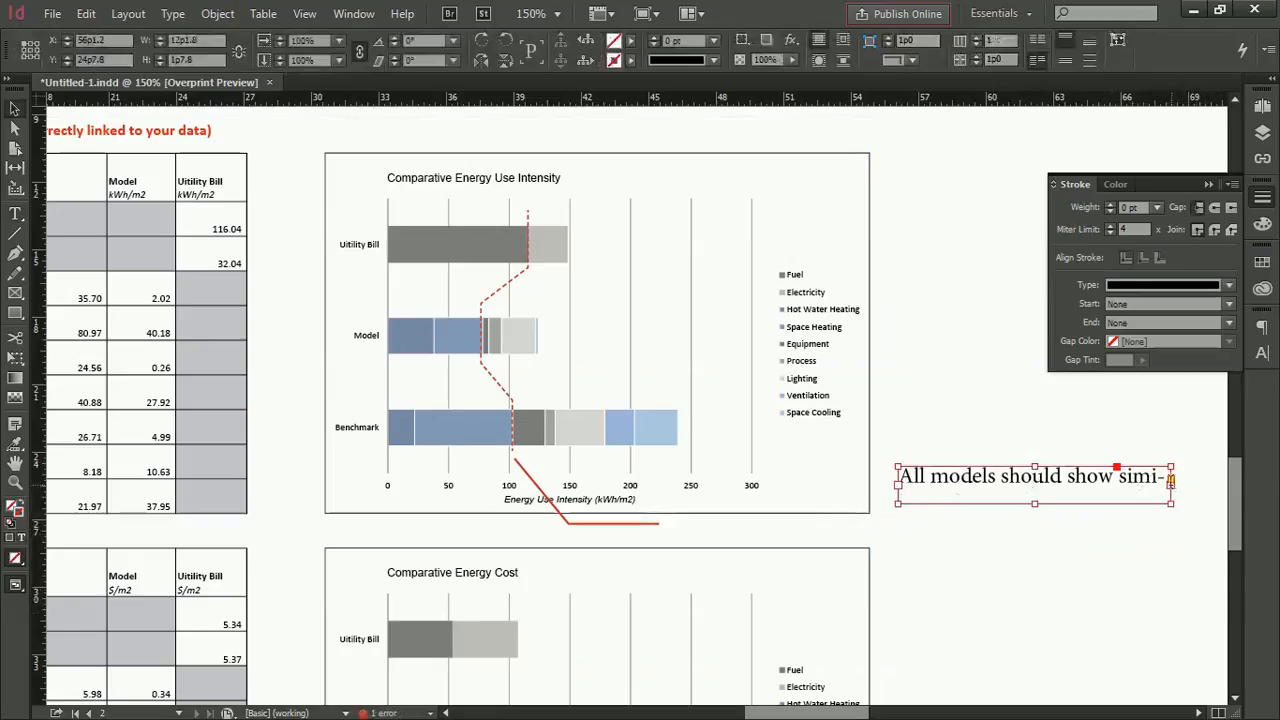
left_click_drag(1035, 500, 1035, 610)
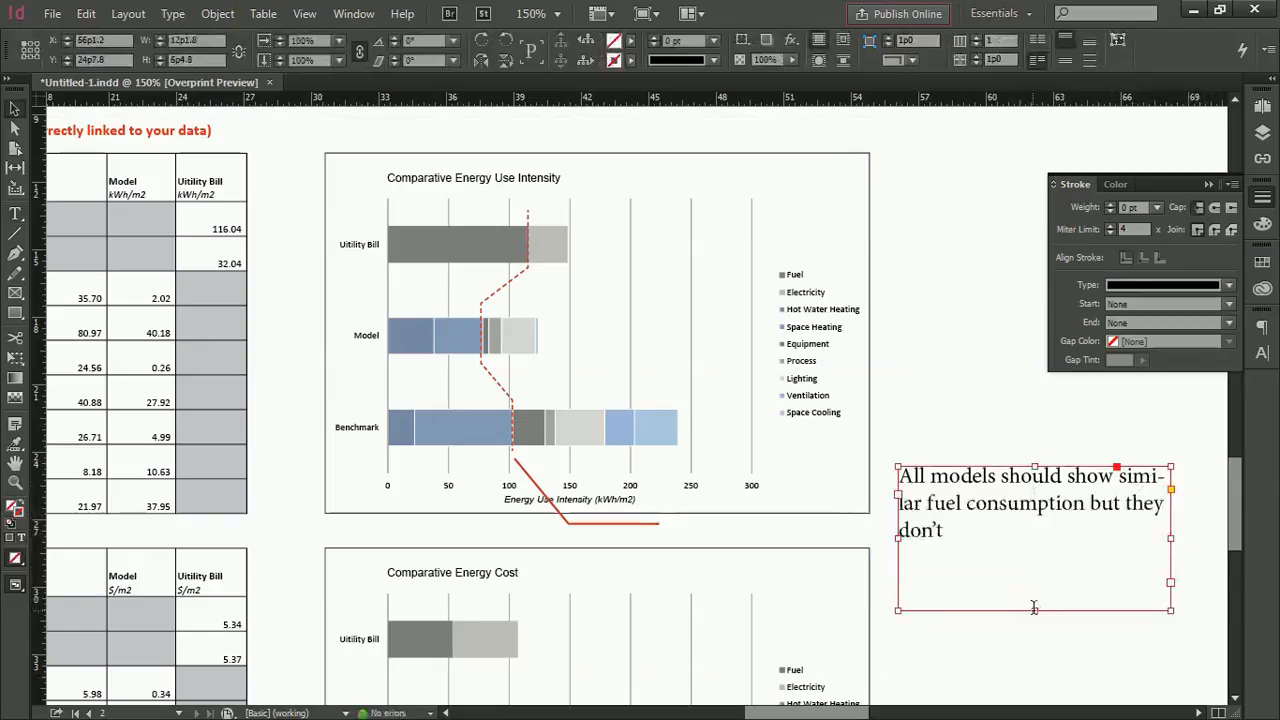
Shorten the note's frame to one line over the chart's lower right and flow the overset text into a new threaded frame beside it.
left_click_drag(1034, 608, 843, 595)
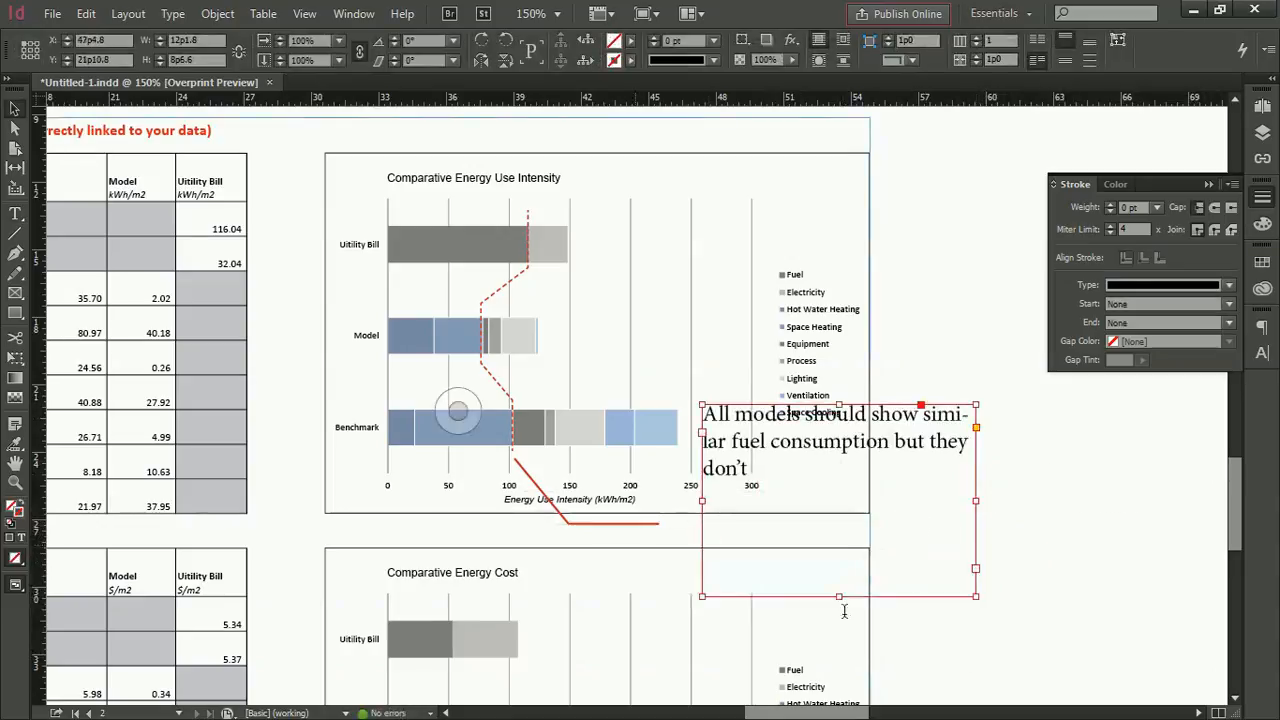
left_click_drag(840, 596, 840, 447)
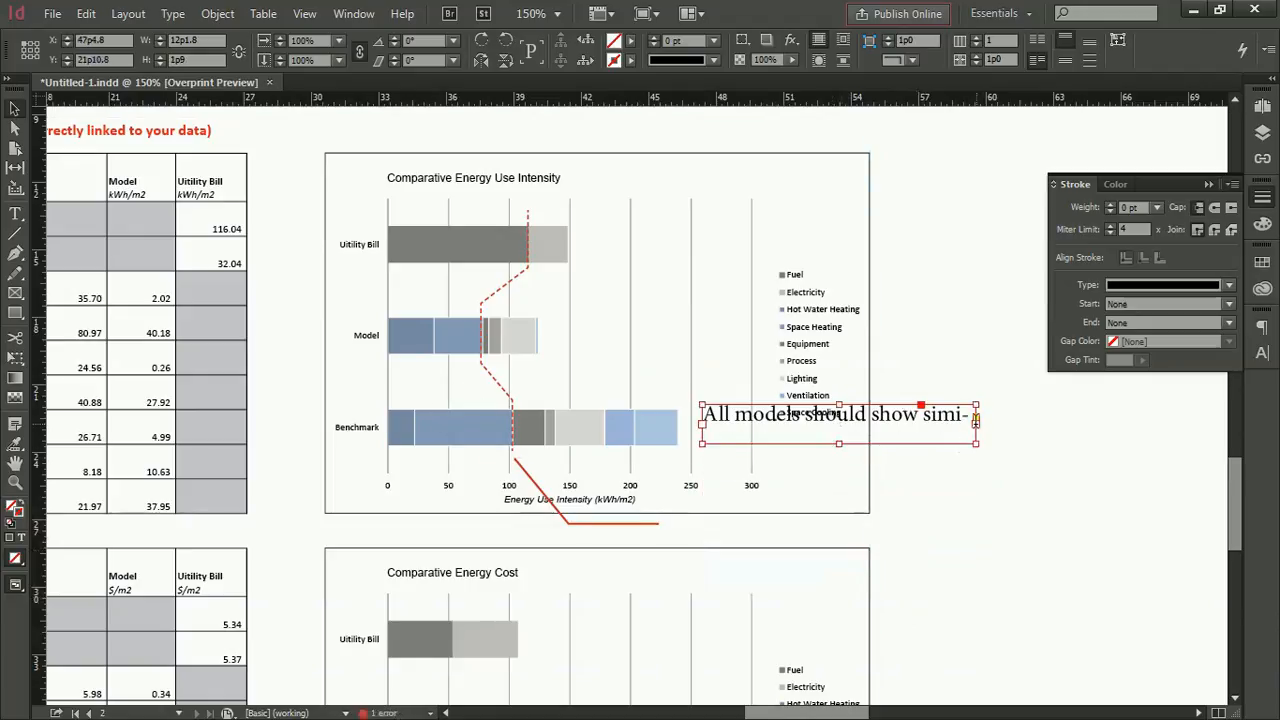
left_click_drag(1020, 443, 1216, 585)
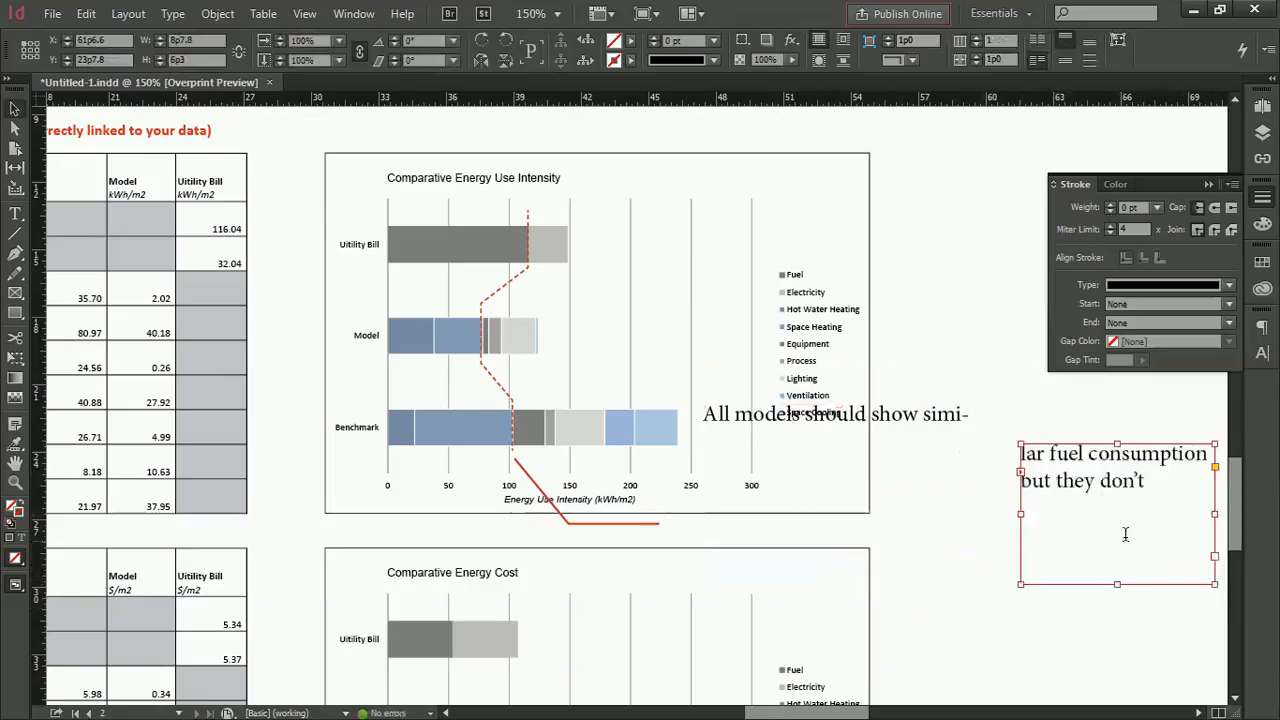
Delete the word "show" from the first threaded frame to test the text flow, and undo the deletion.
double_click(913, 420)
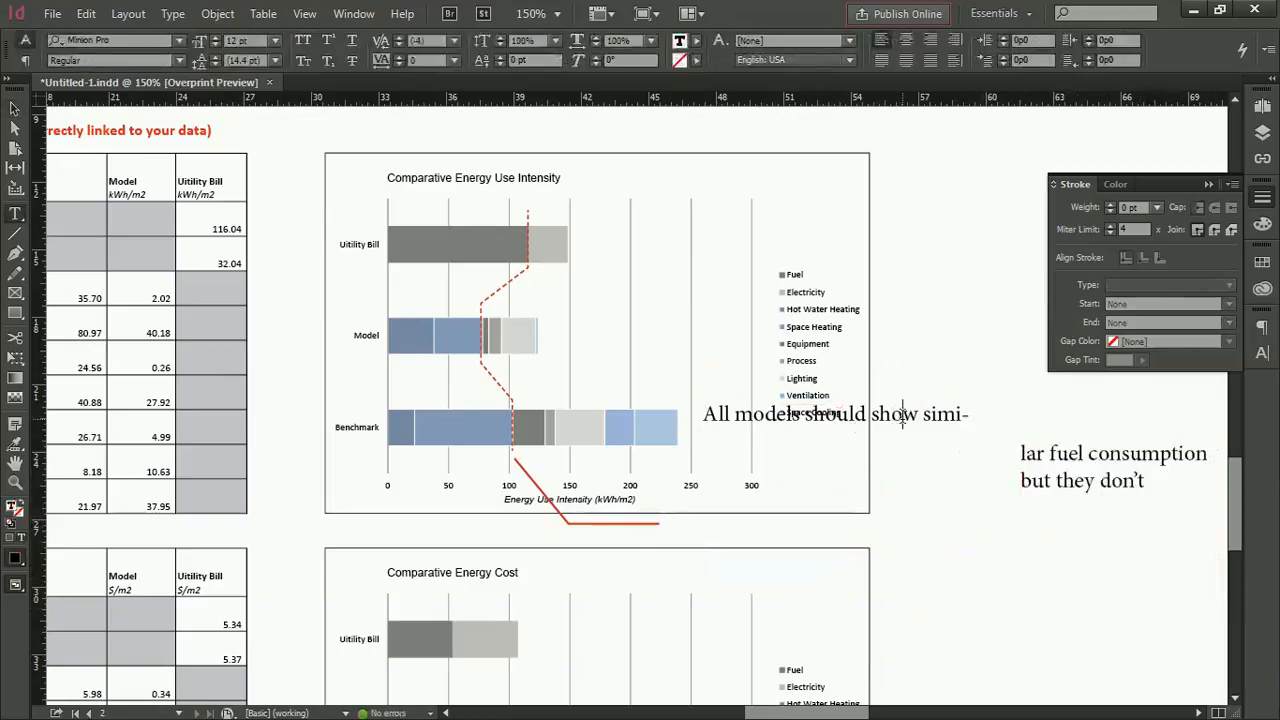
double_click(900, 414)
key("BackSpace")
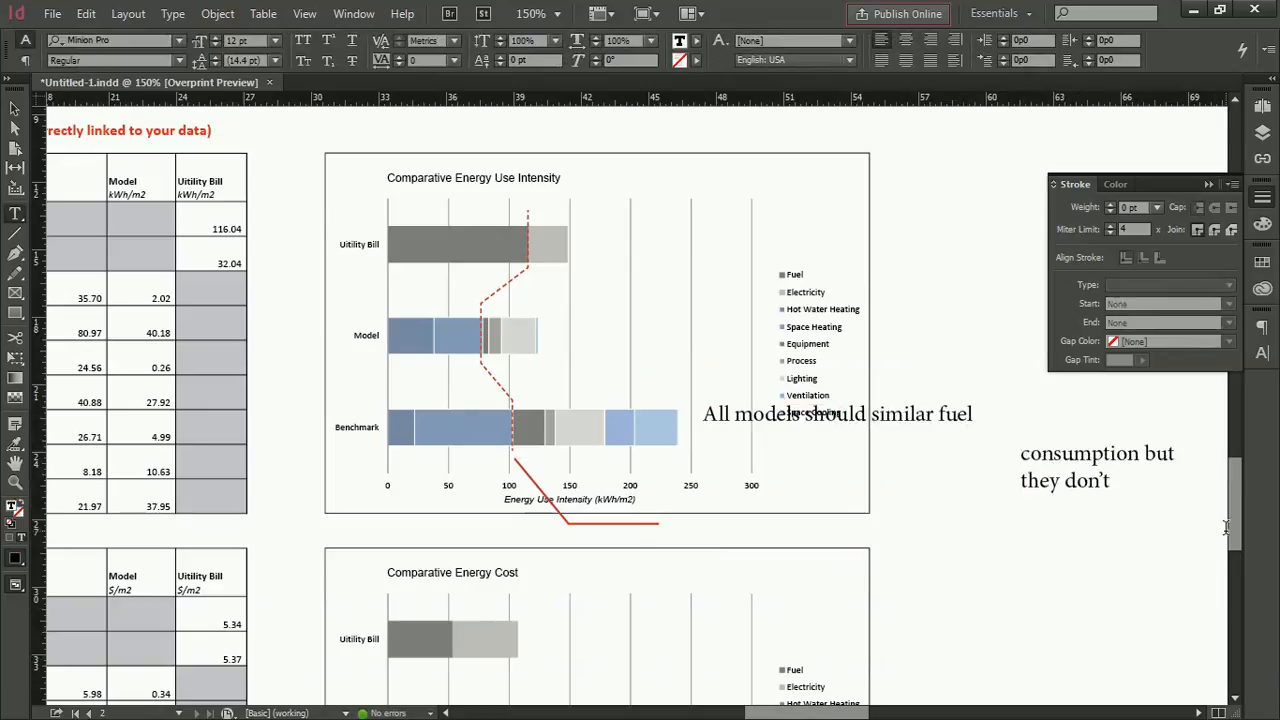
key("ctrl+z")
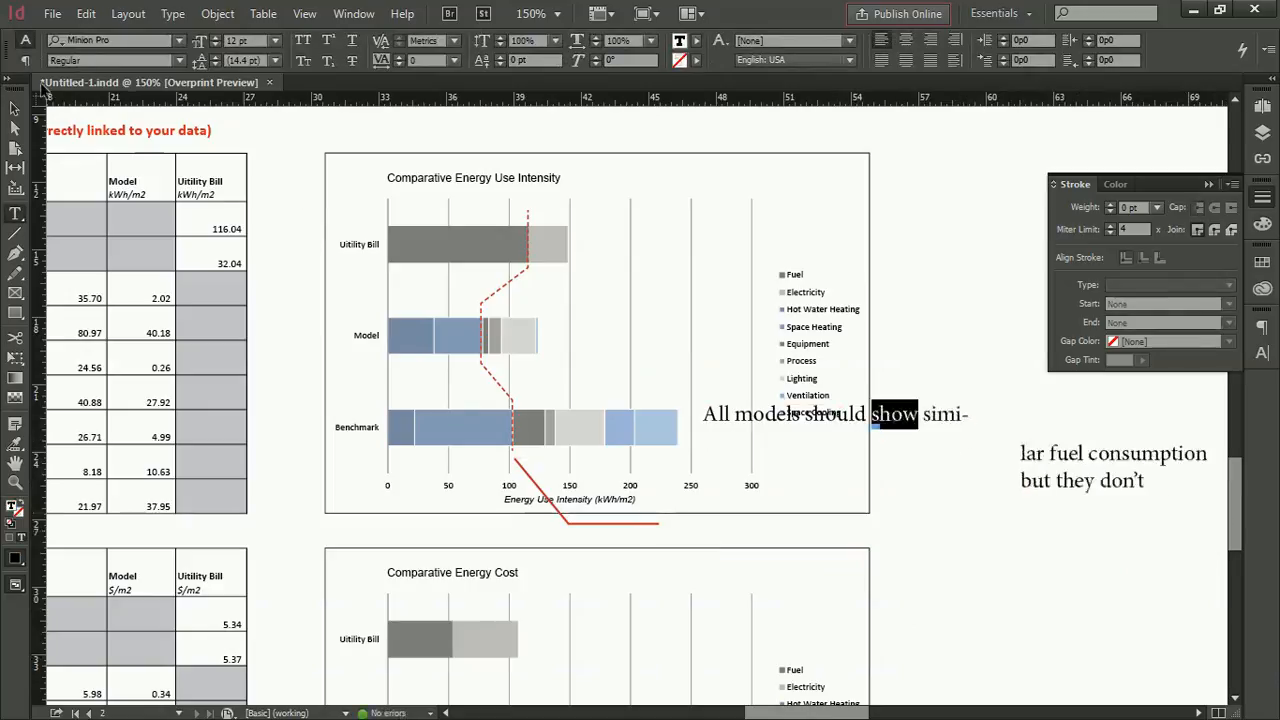
Delete the second threaded frame that holds the note's overflow text.
key("Escape")
left_click(1143, 566)
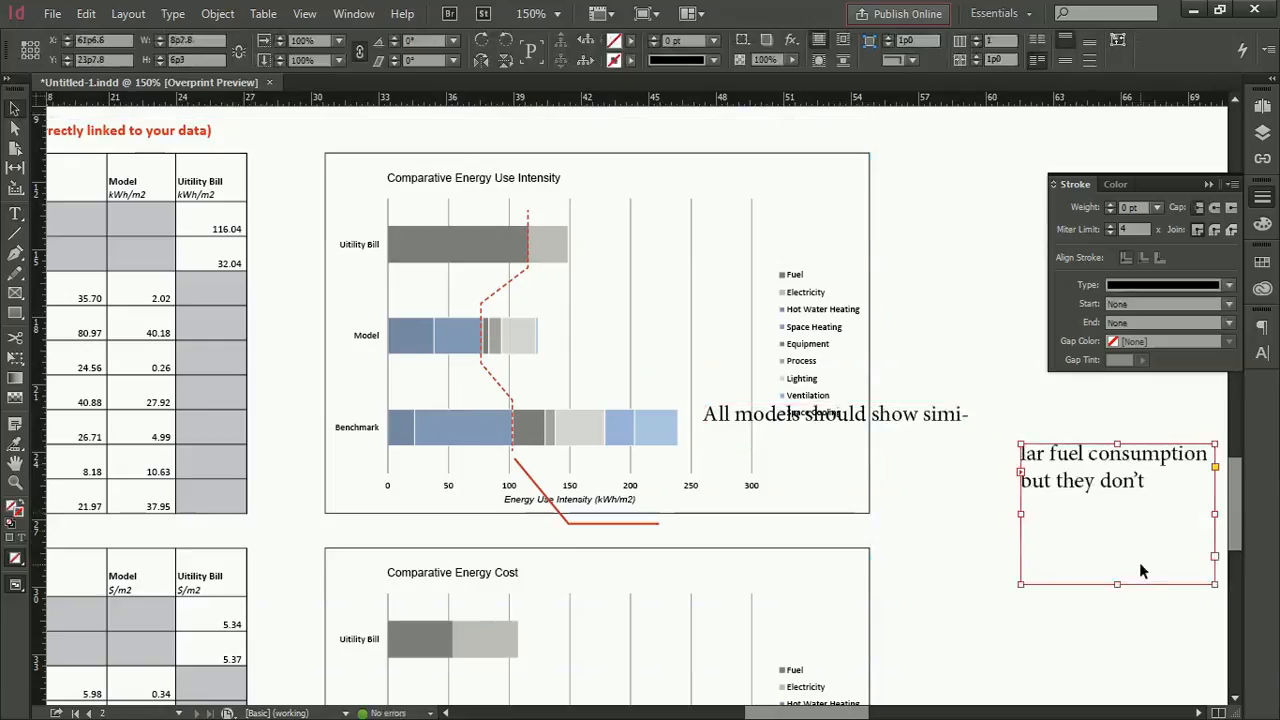
key("Delete")
Stretch the note's frame to about 9p3 high so it fits all the text, and set the whole text to Lucida Sans.
left_click(963, 428)
left_click_drag(839, 444, 840, 612)
double_click(942, 470)
key("ctrl+a")
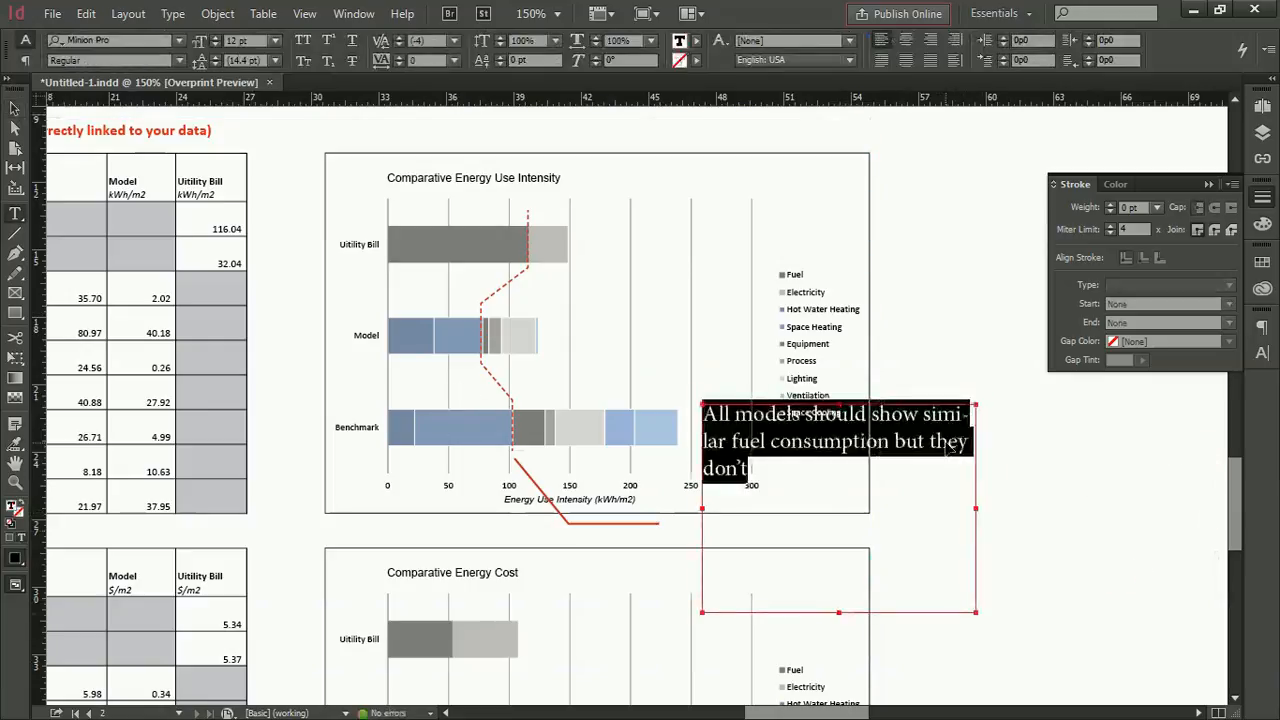
left_click(179, 42)
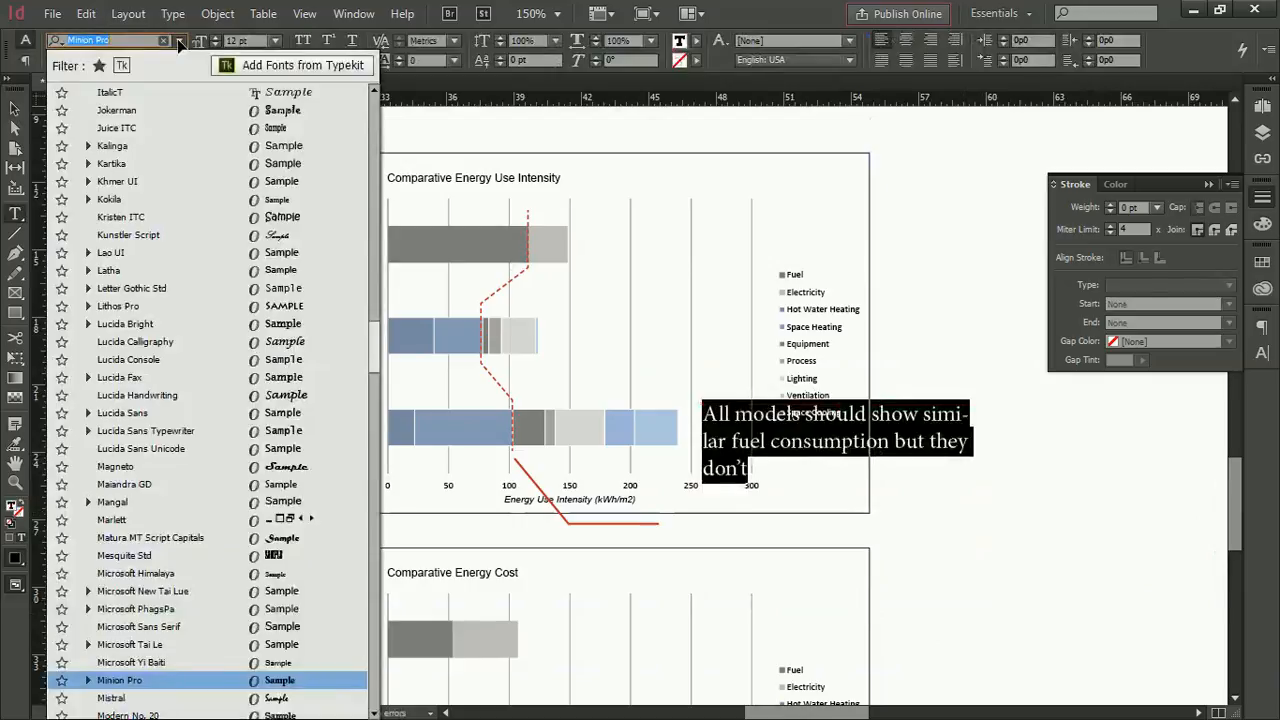
left_click(147, 414)
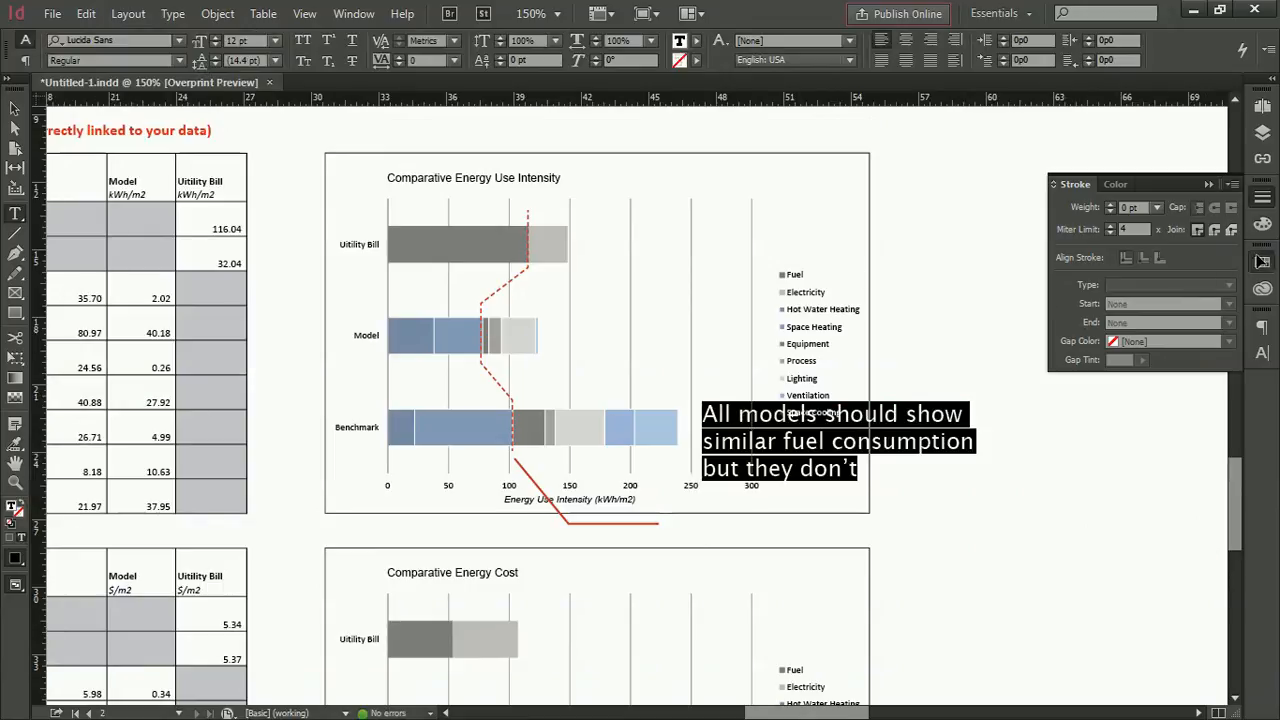
Colour the note's text with the red C=15 M=100 Y=100 swatch.
left_click(1262, 262)
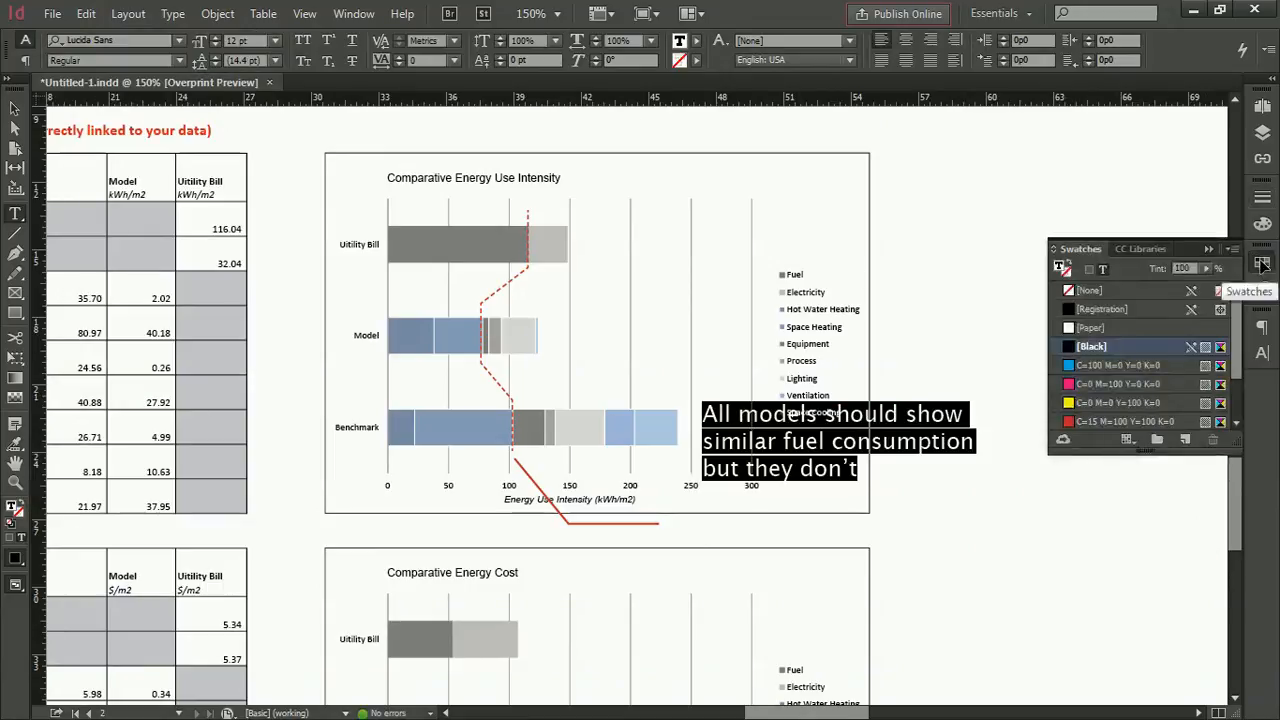
left_click(1097, 421)
left_click(892, 412)
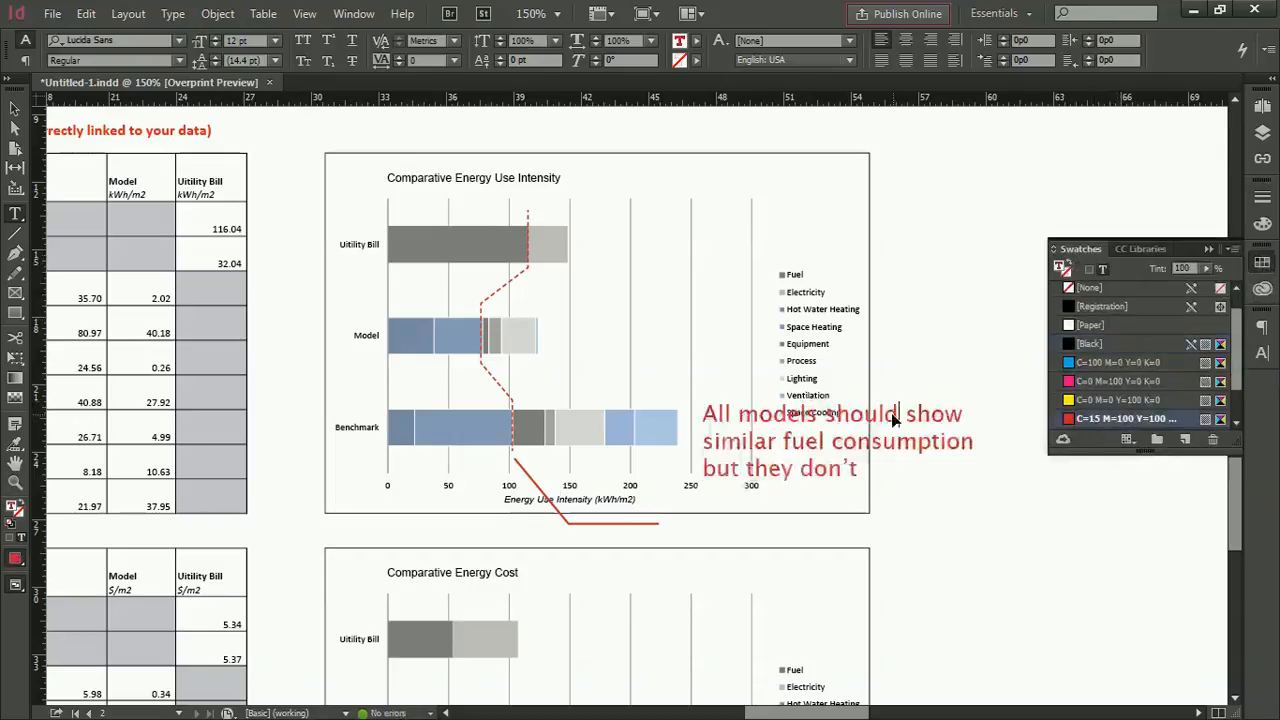
Move the note off the chart to the empty area right of its lower edge, at about X 55p6.6 and Y 23p6.8.
left_click(15, 108)
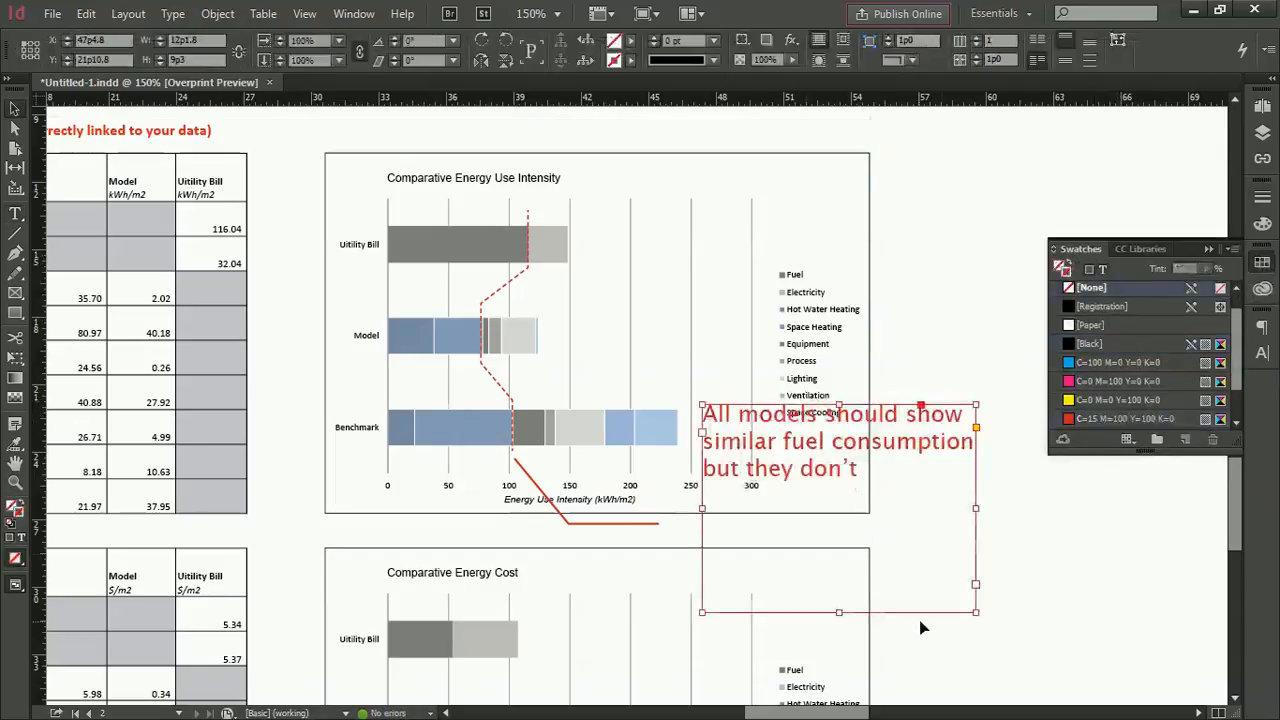
left_click_drag(913, 463, 1091, 504)
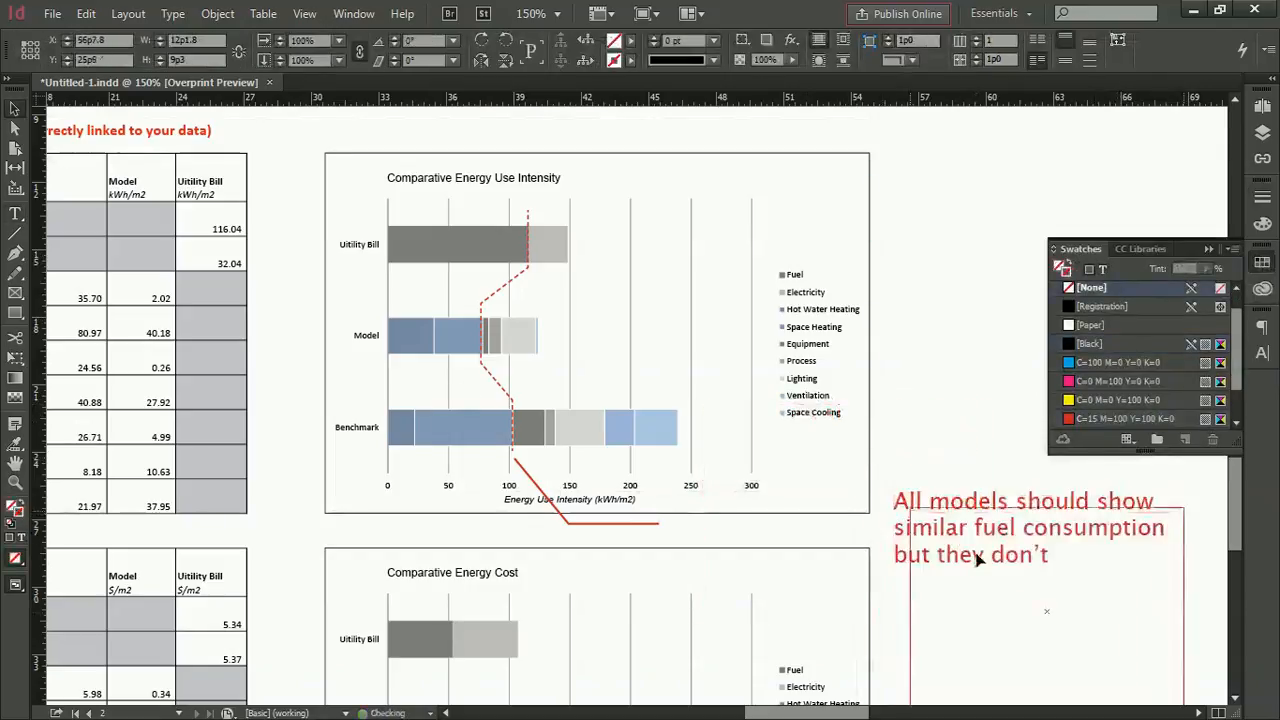
left_click_drag(948, 492, 951, 473)
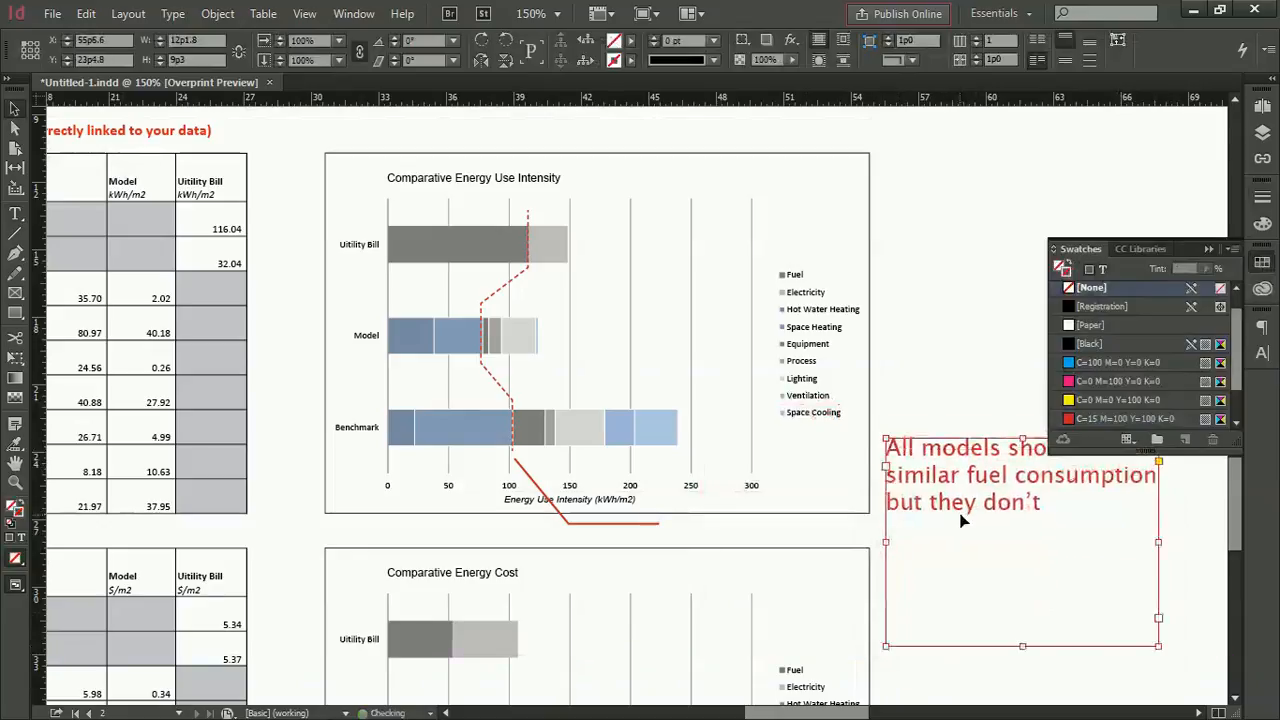
Place the text cursor in the note's last line and collapse the swatches that cover the note.
double_click(985, 505)
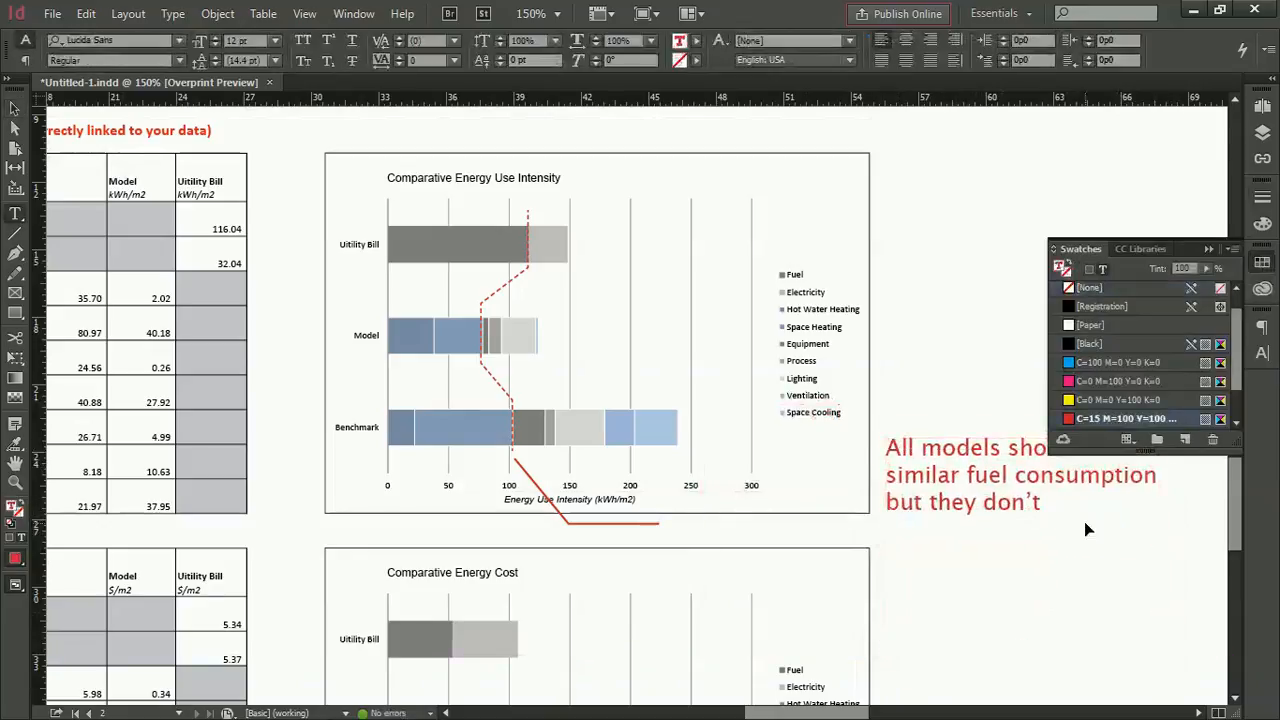
key("Right")
key("Right")
key("Right")
key("Right")
left_click(1262, 262)
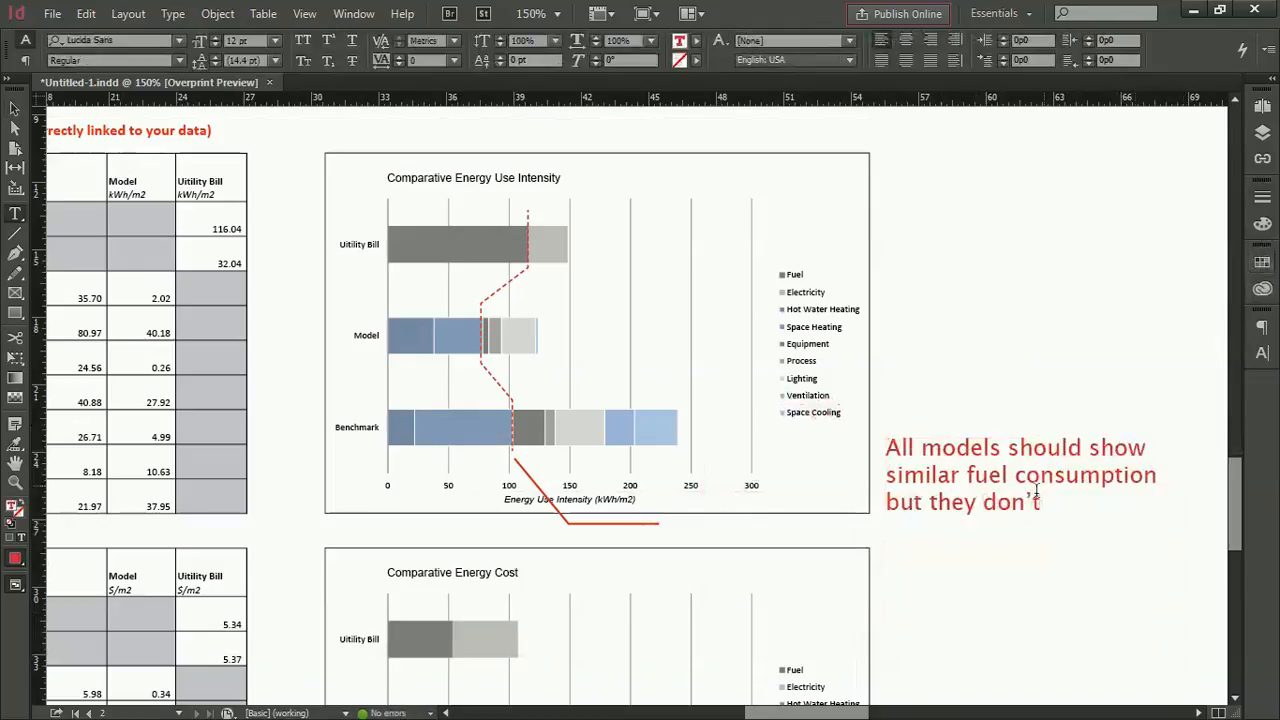